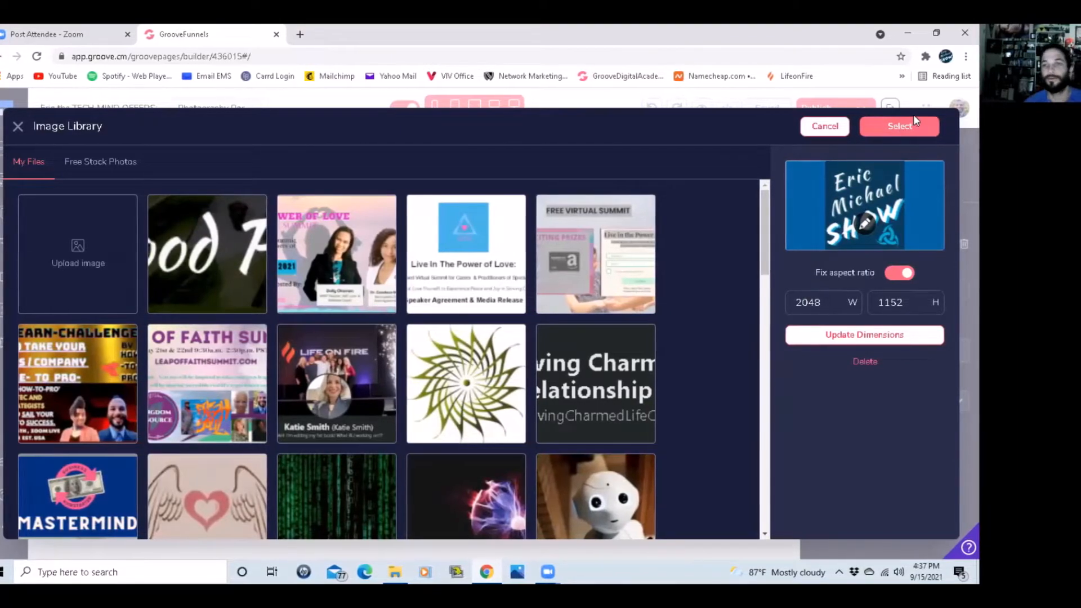
left_click(897, 127)
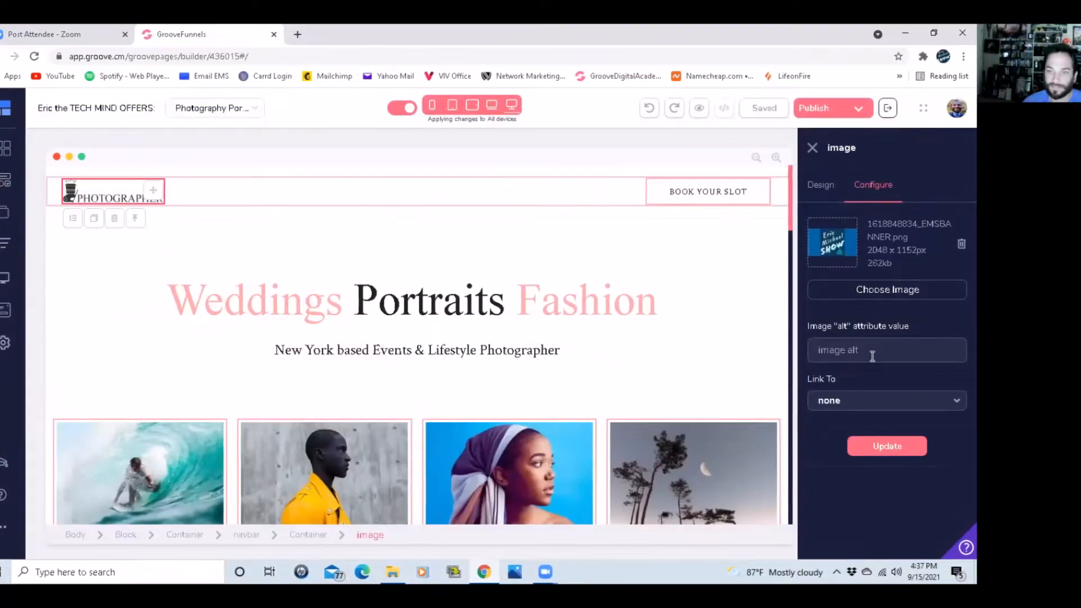
left_click(884, 447)
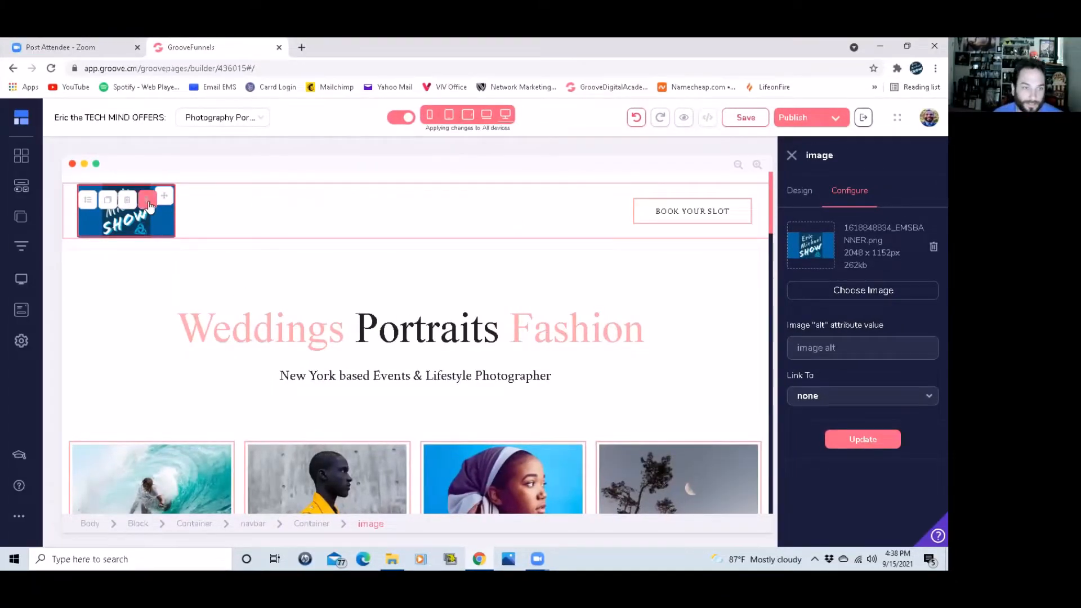
Set the background color of the navbar holding the logo to bright blue #1BC3FF and copy the hex code.
left_click(148, 202)
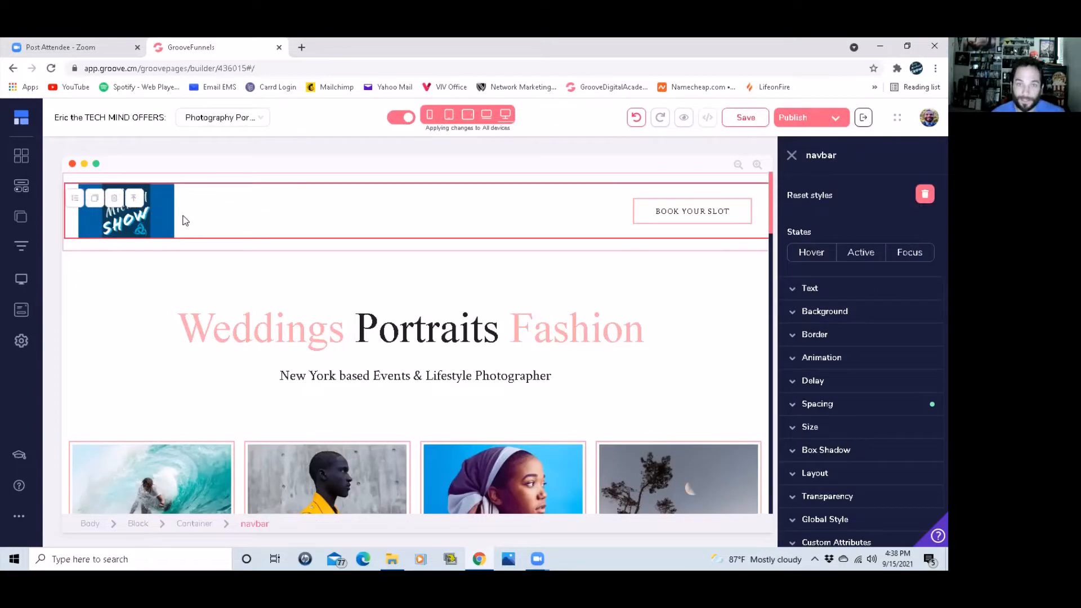
left_click(818, 313)
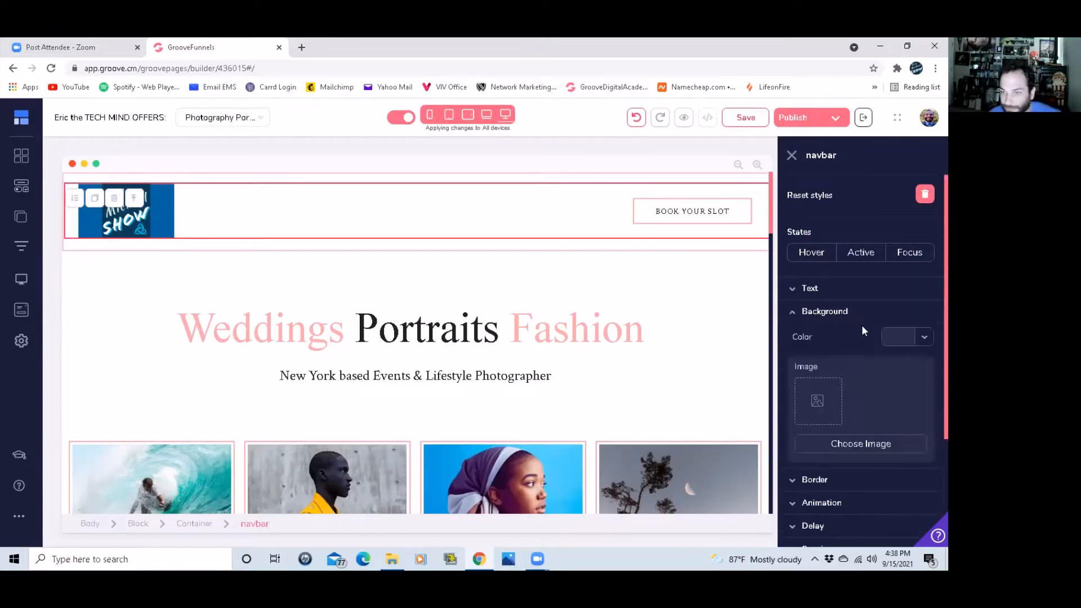
left_click(922, 338)
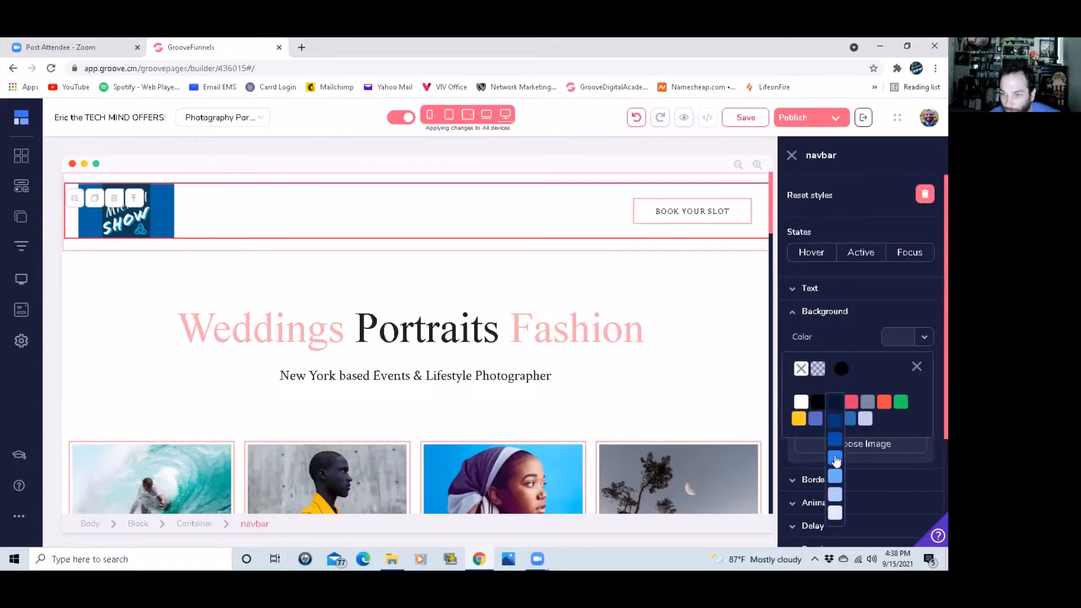
left_click(836, 459)
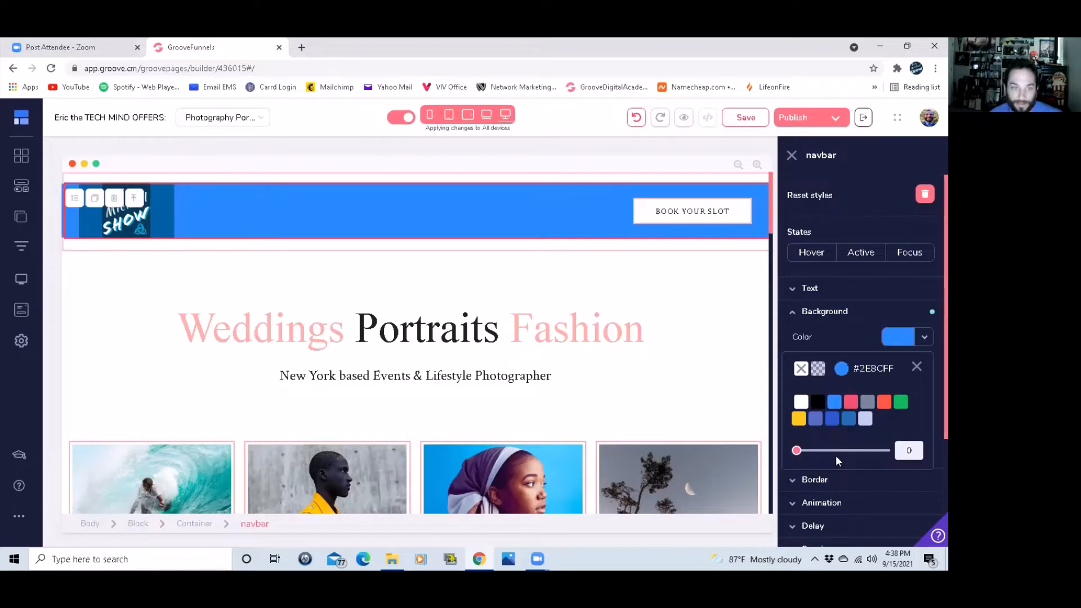
left_click(840, 370)
left_click(880, 424)
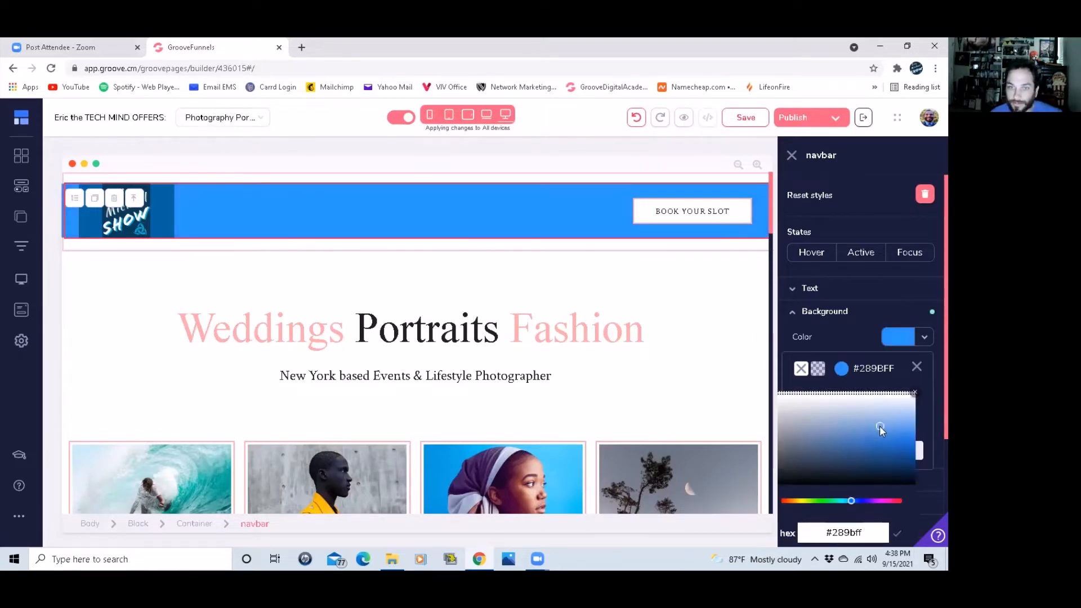
left_click(896, 410)
scroll(896, 410, "down", 1)
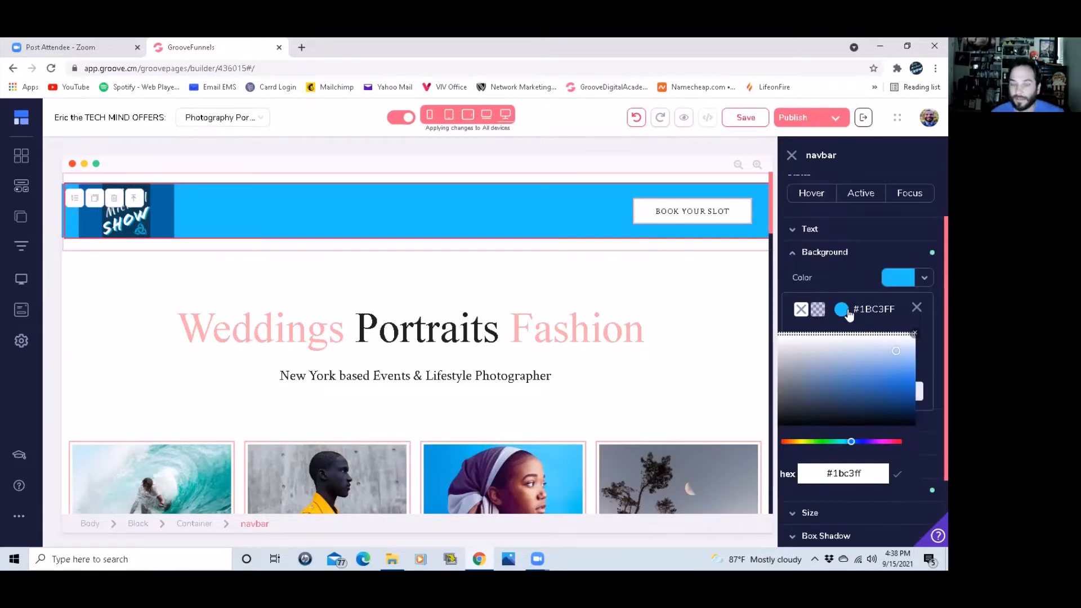
right_click(849, 472)
left_click(811, 336)
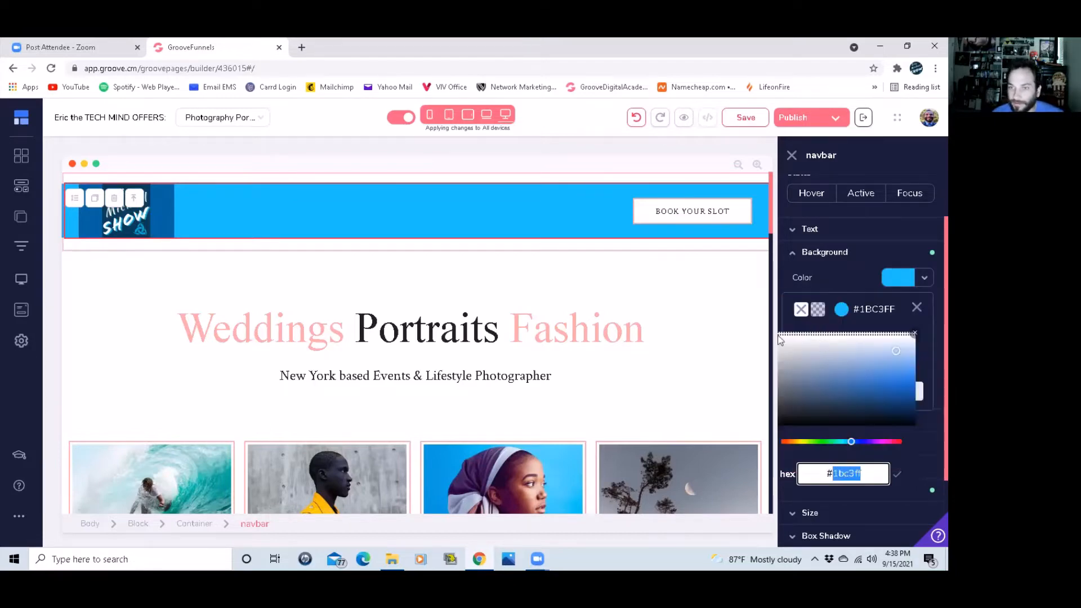
Change the main label of the navbar's BOOK YOUR SLOT button to "BOOK YOUR FREE CAL WITH ME".
left_click(693, 216)
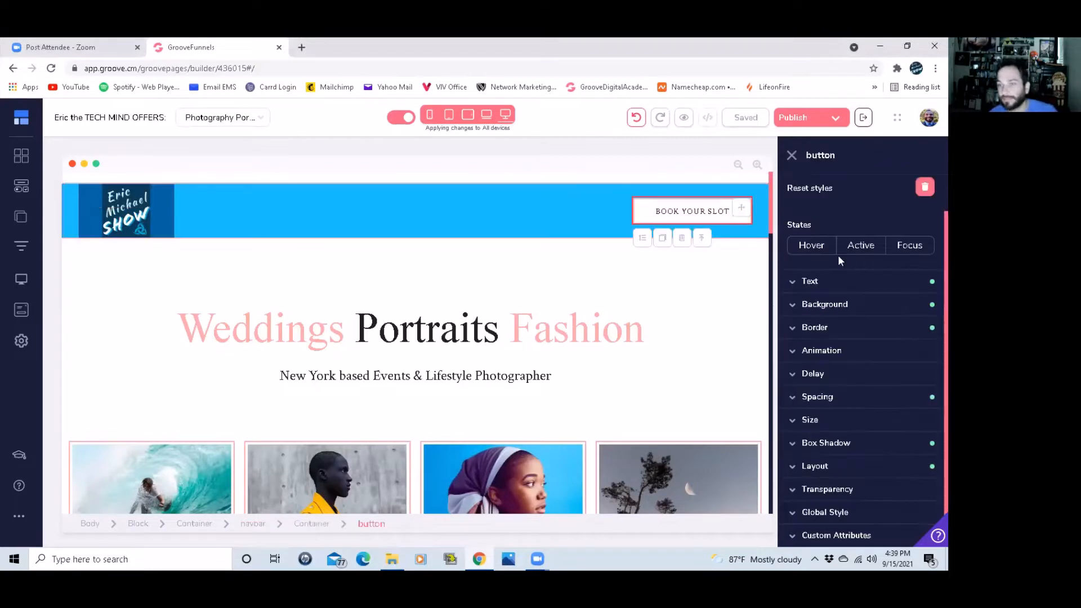
left_click(845, 193)
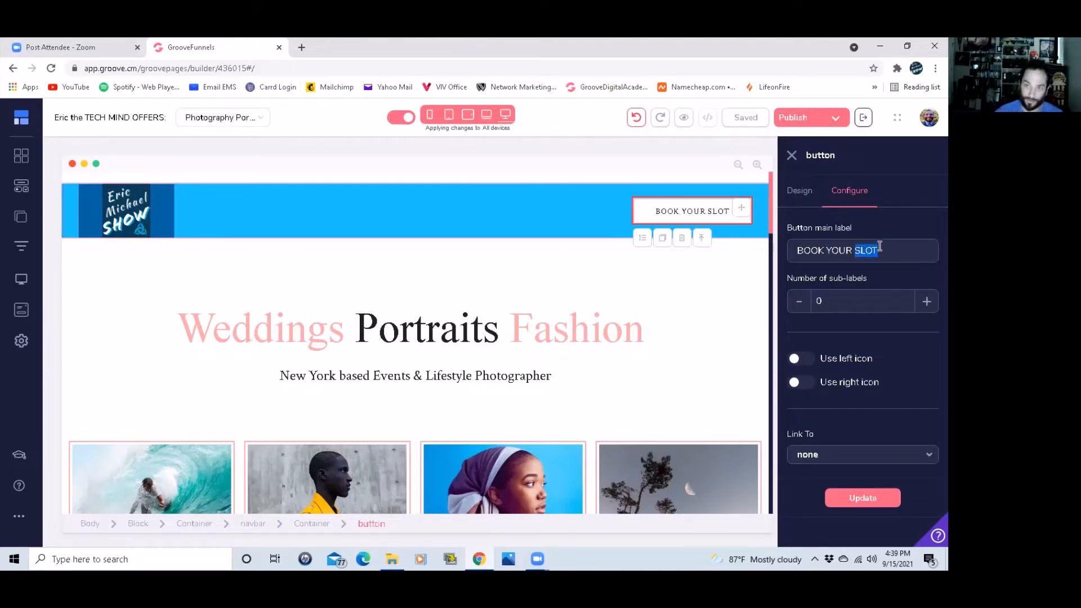
type("FREE CAL WIH")
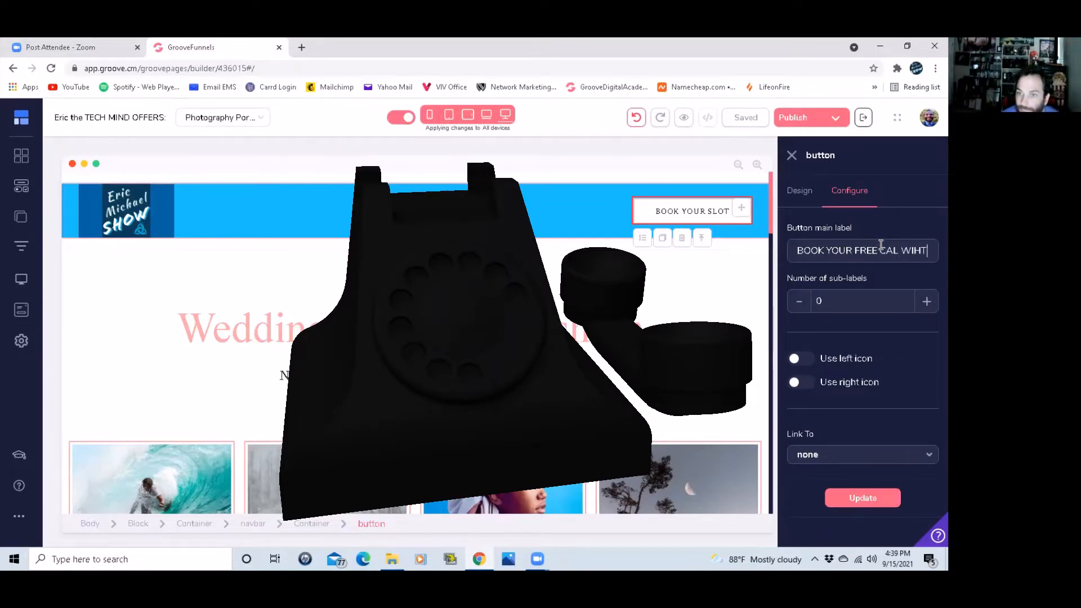
key("BackSpace")
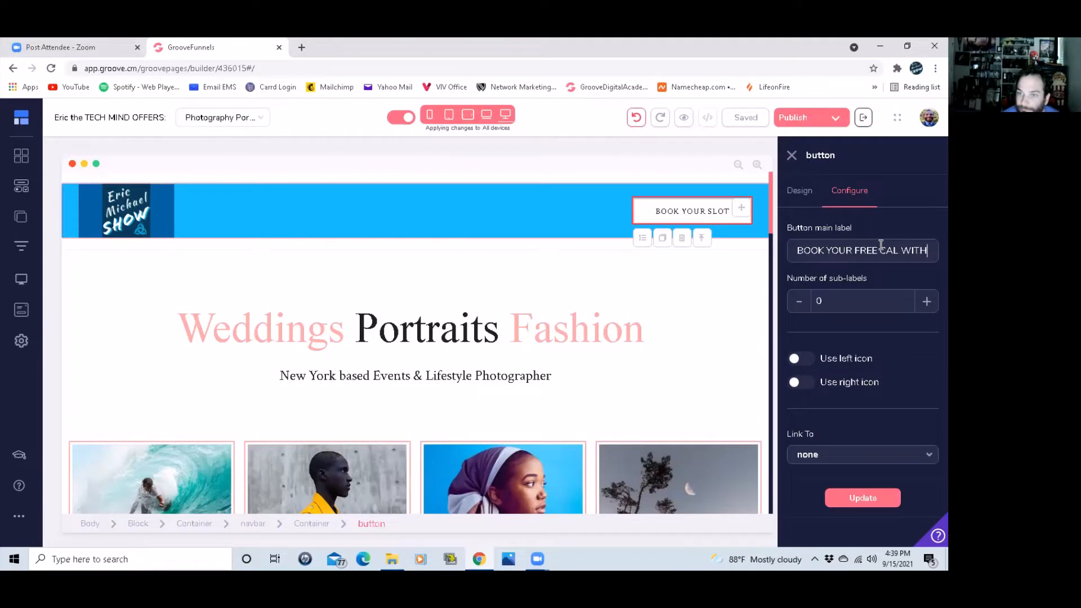
Link the button to the Calendly booking URL ending in free_tech_stradegy_session and apply the update.
left_click(829, 455)
scroll(842, 485, "down", 3)
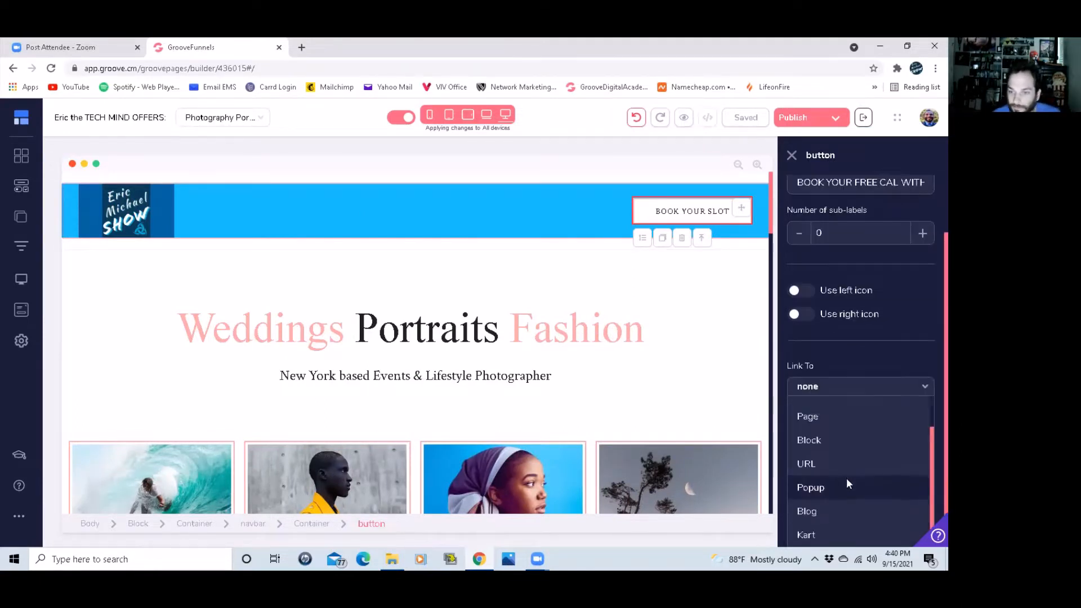
left_click(838, 461)
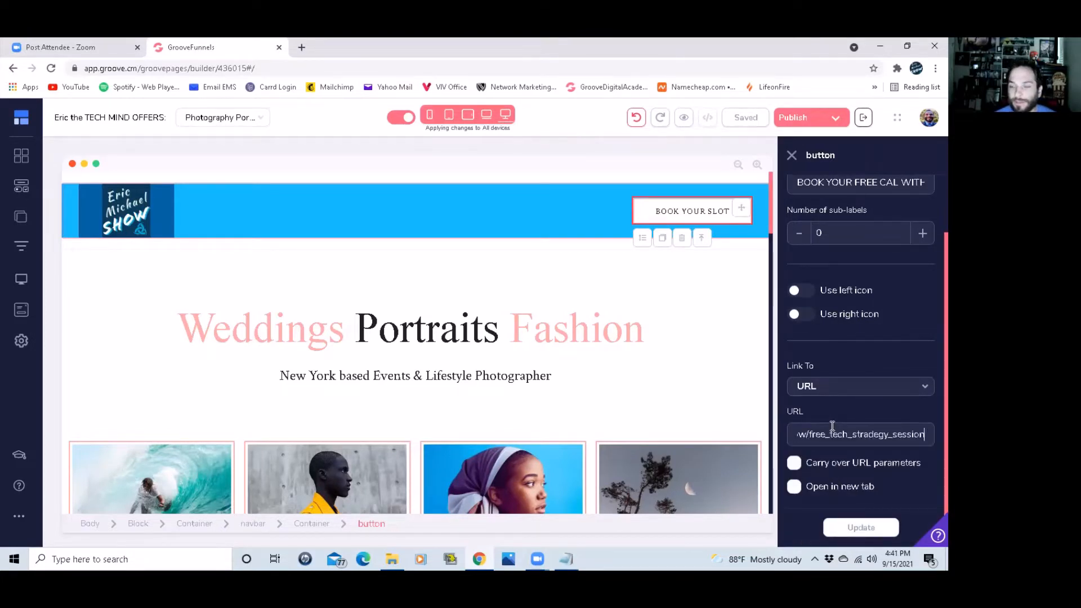
left_click(849, 528)
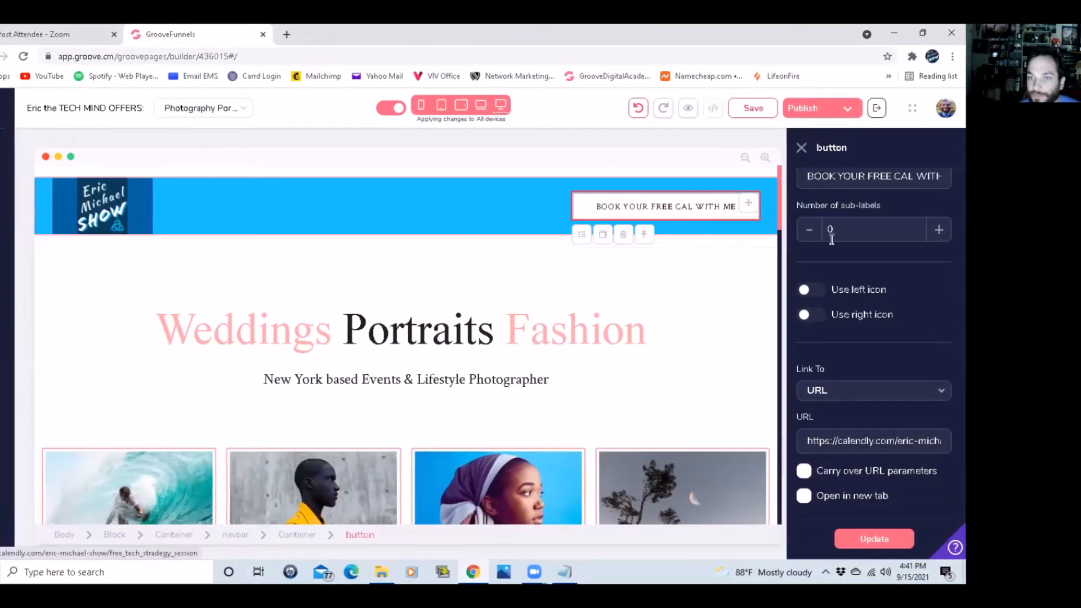
Set the text size of the navbar's booking button to 20.
scroll(910, 312, "up", 5)
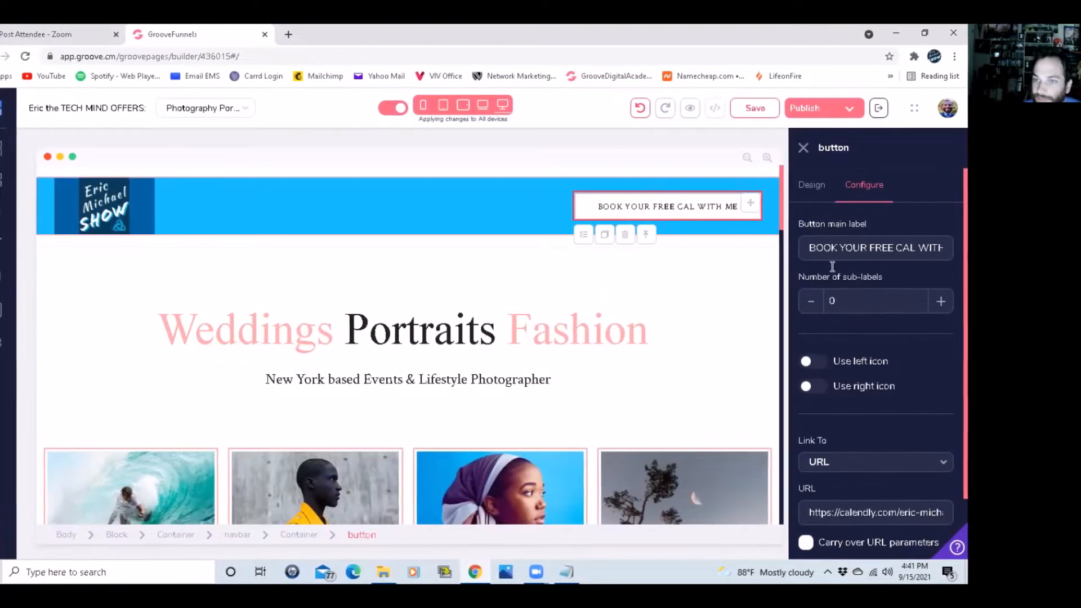
left_click(811, 186)
left_click(844, 321)
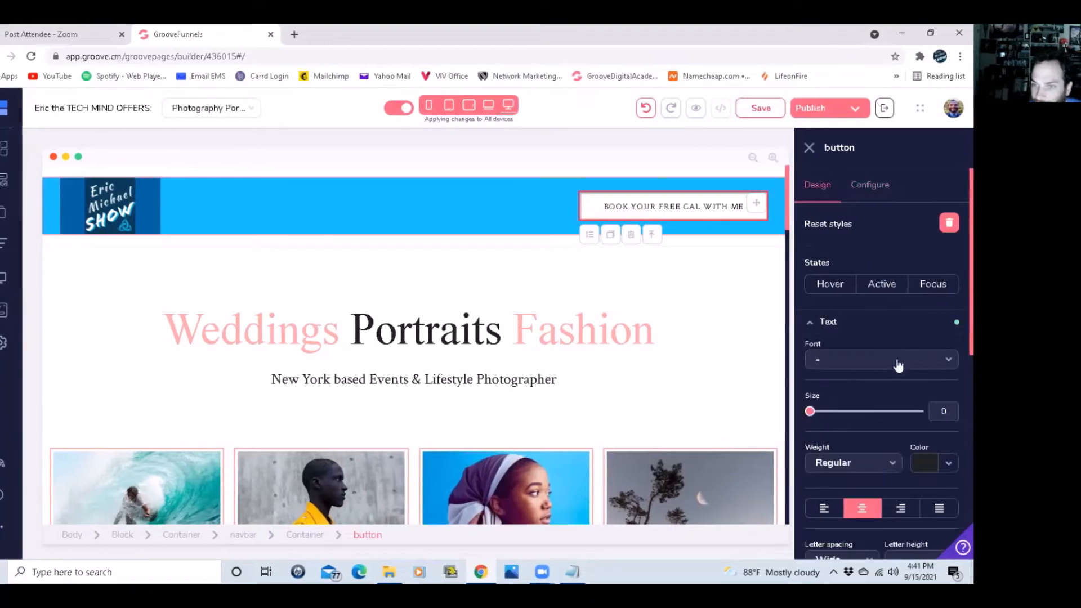
left_click_drag(818, 412, 837, 412)
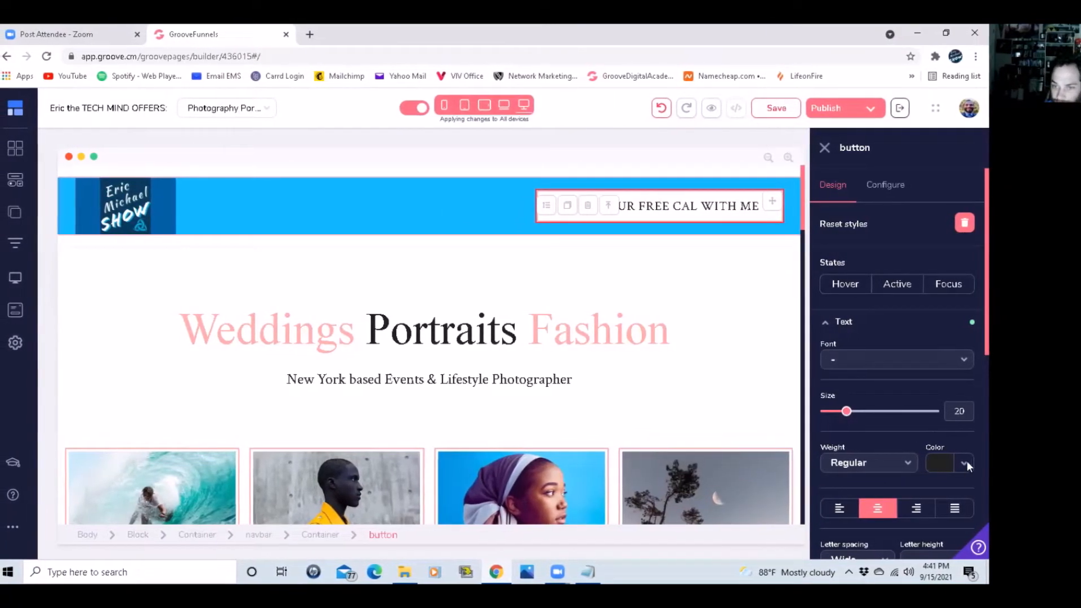
Correct the button's main label to "BOOK YOUR FREE CALL WITH ME" and apply the update.
left_click(887, 185)
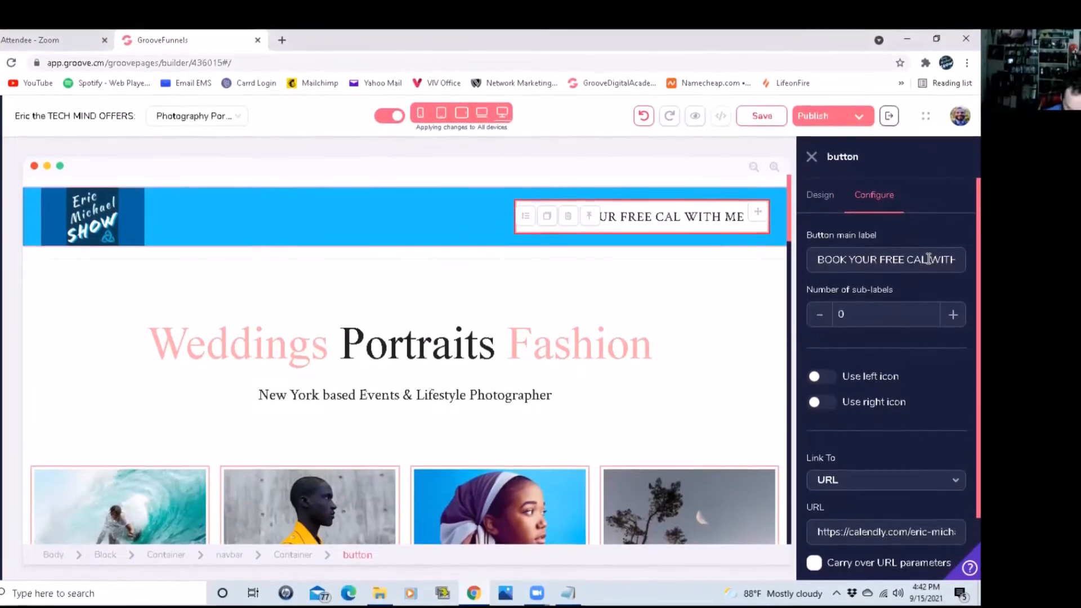
type("L")
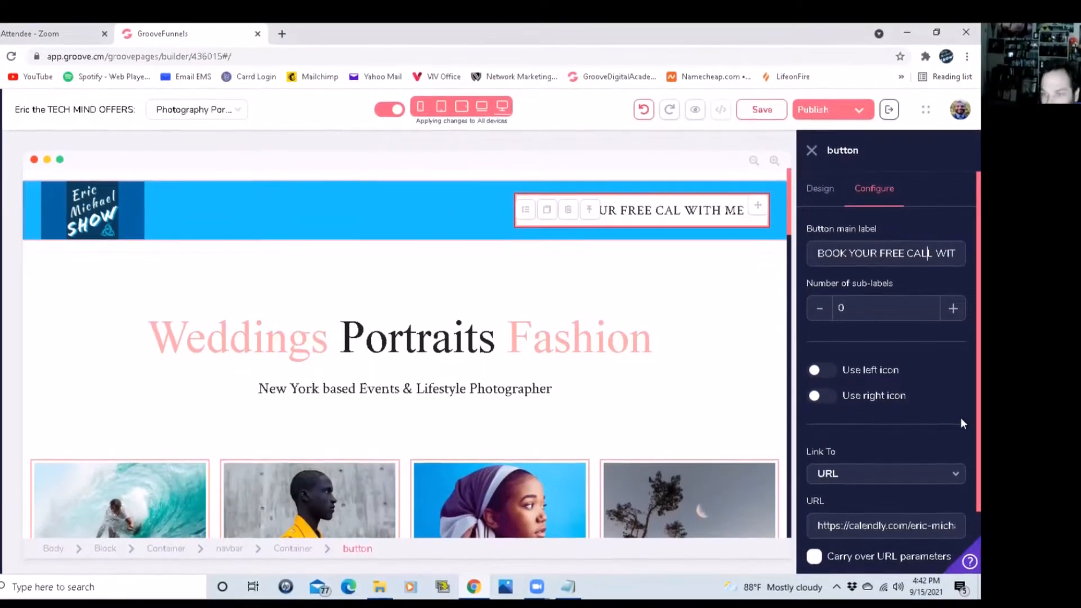
scroll(917, 389, "down", 1)
scroll(907, 428, "down", 2)
left_click(886, 548)
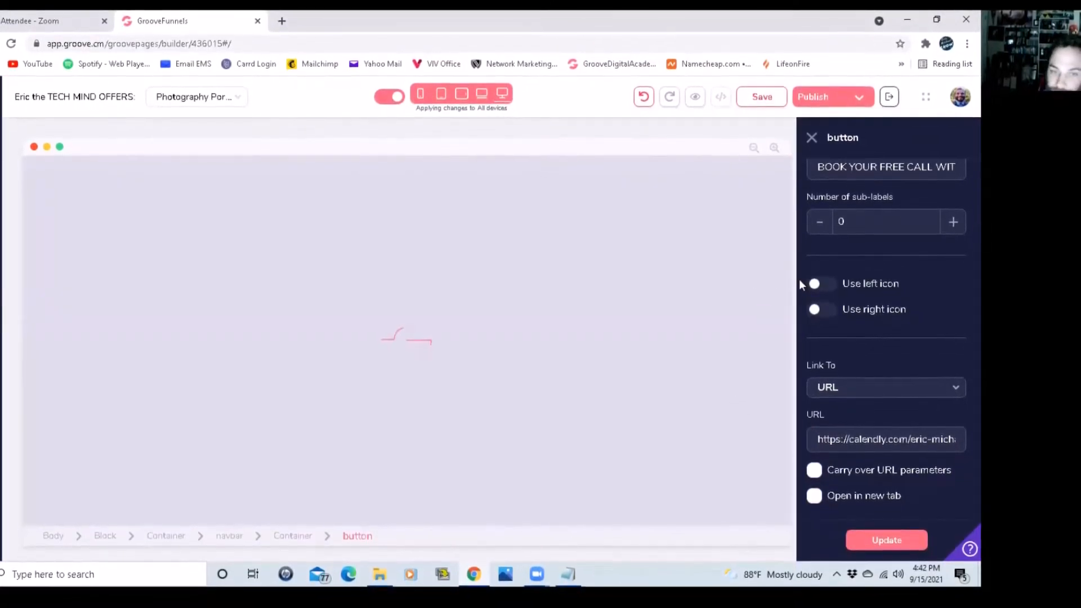
Change the booking button's background to blue #0451AE and darken it to a custom navy shade.
left_click(651, 195)
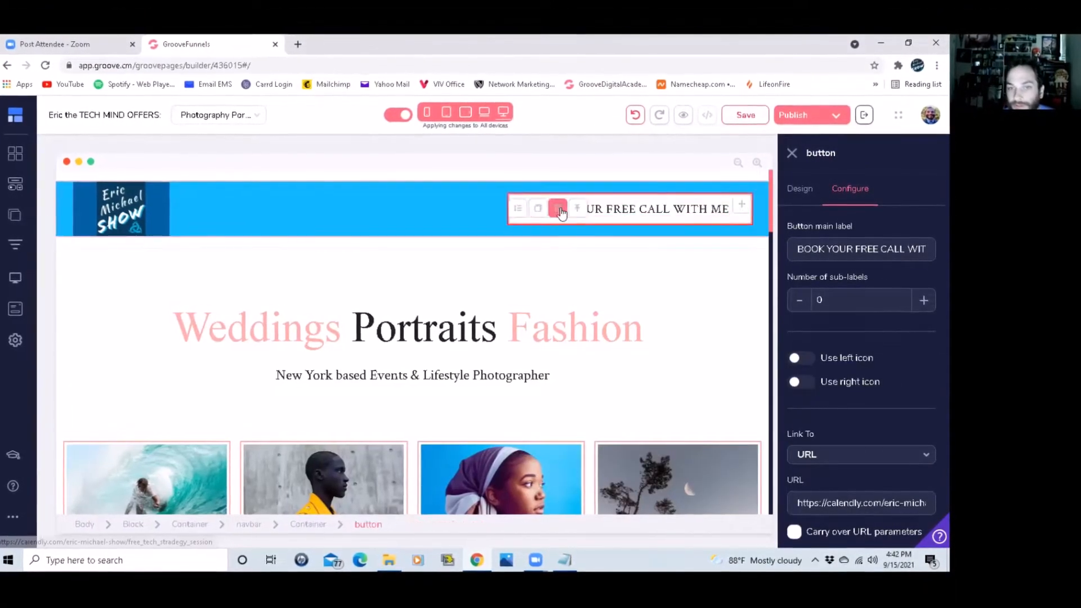
left_click(798, 197)
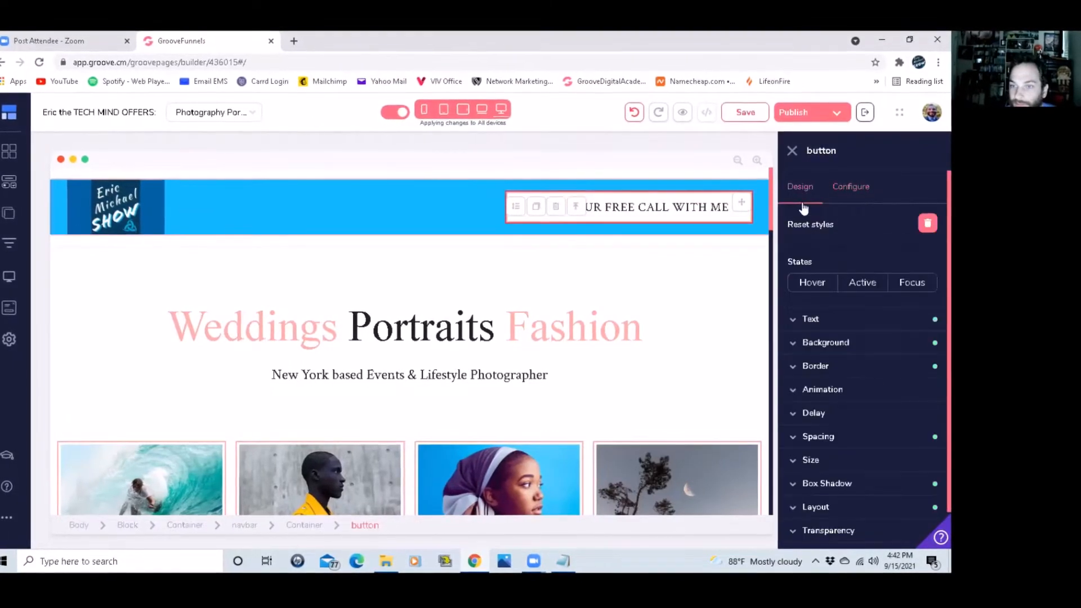
left_click(867, 350)
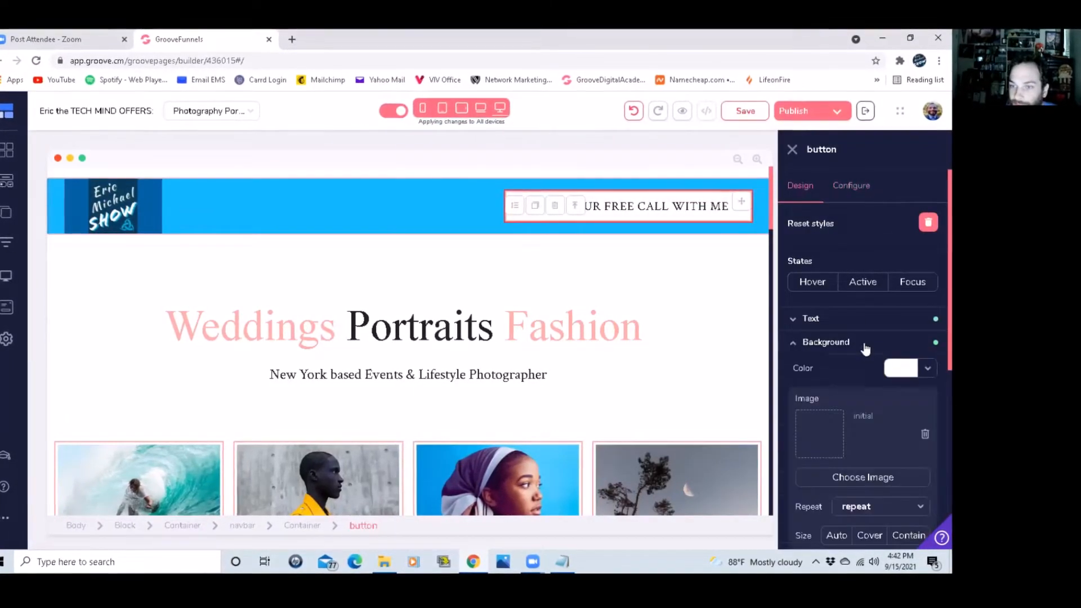
left_click(928, 369)
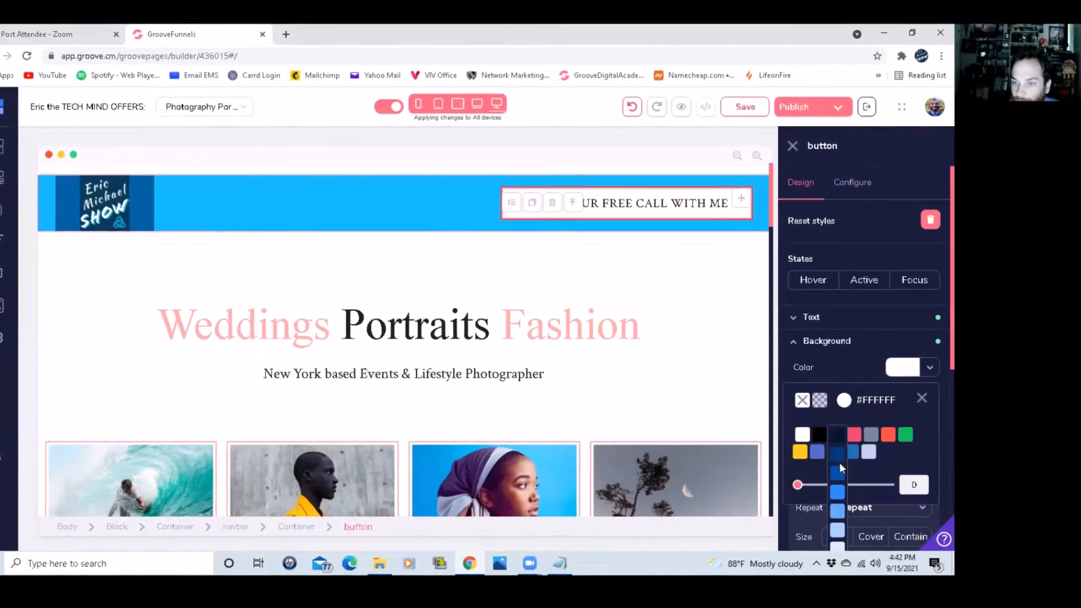
left_click(840, 470)
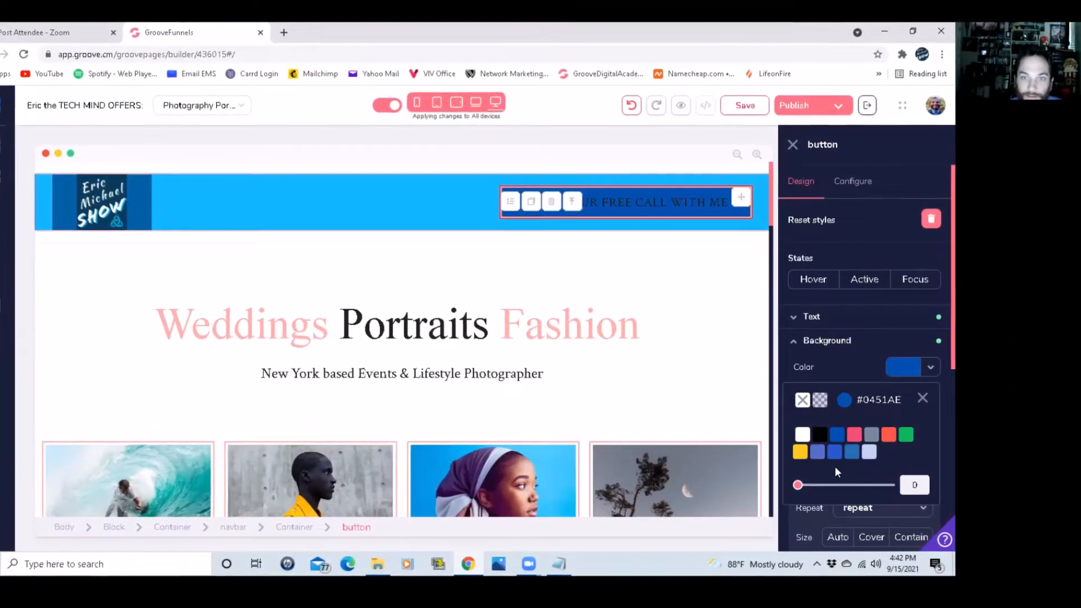
left_click(844, 401)
left_click(888, 480)
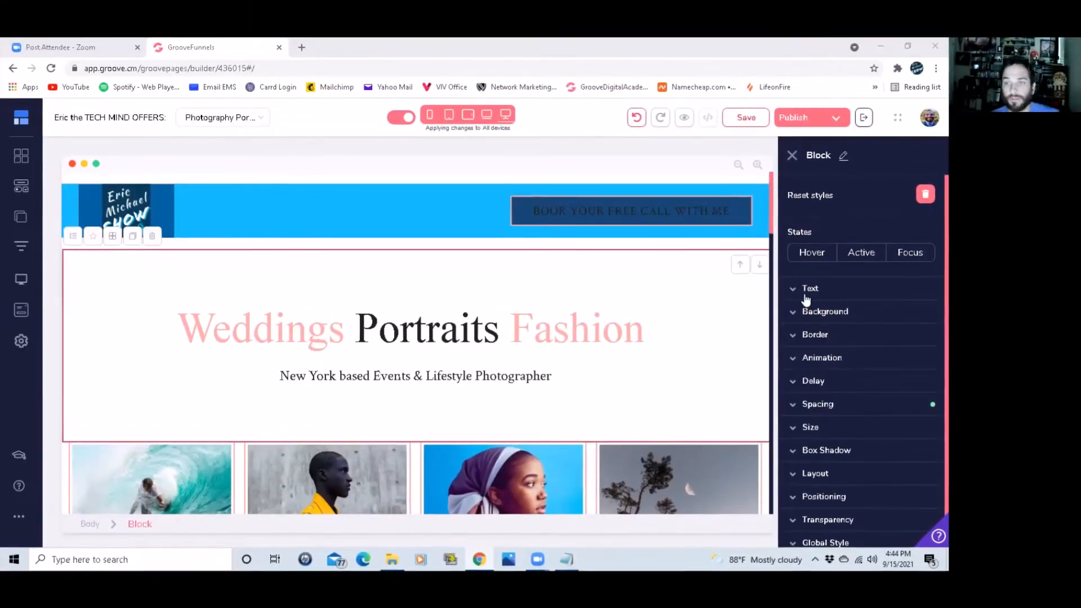
left_click(811, 282)
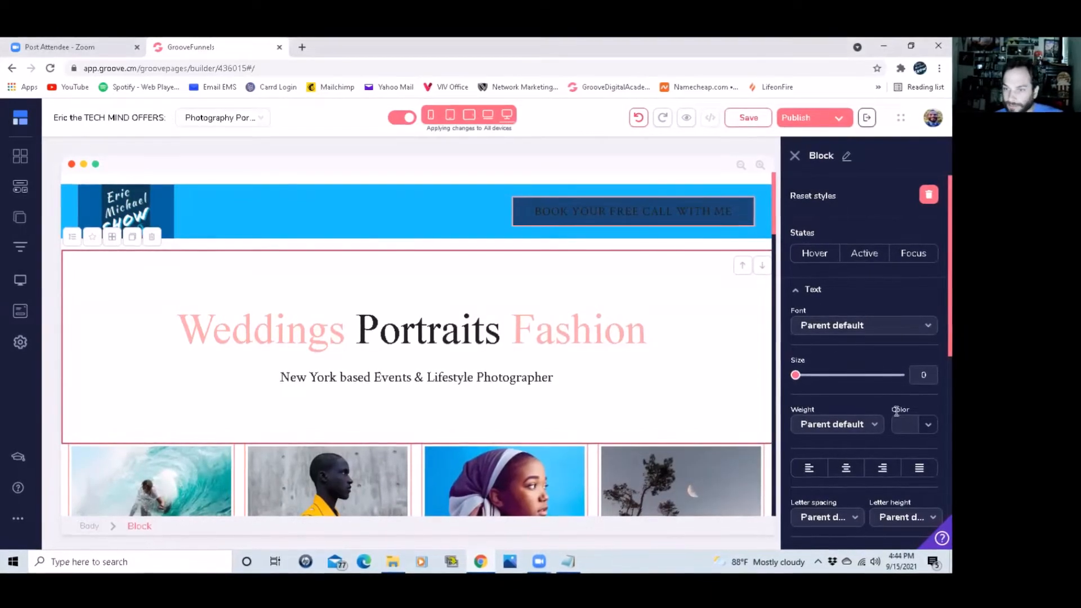
left_click(929, 426)
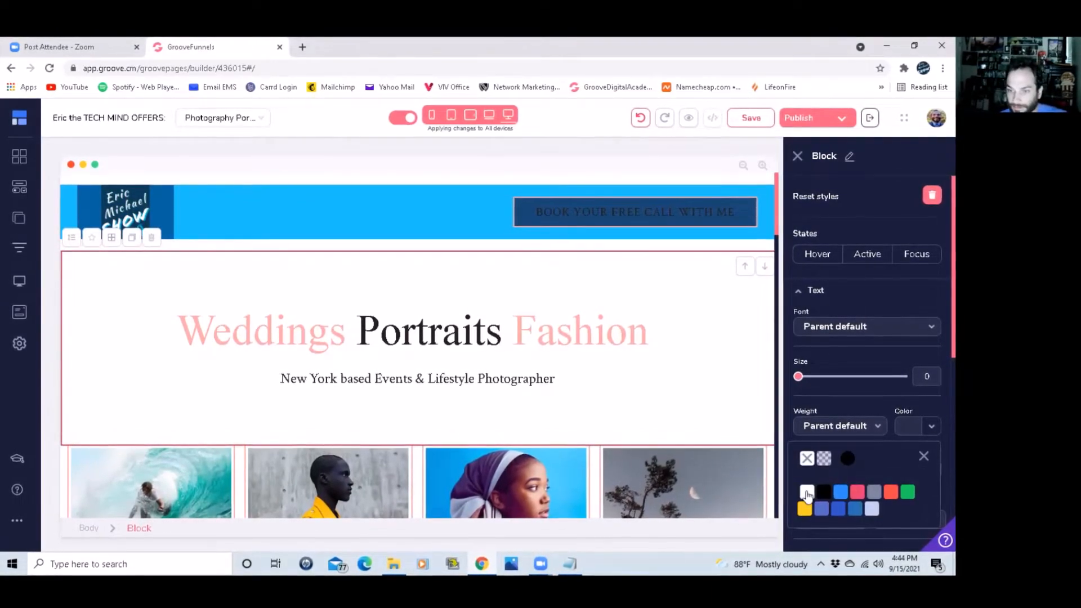
left_click(704, 323)
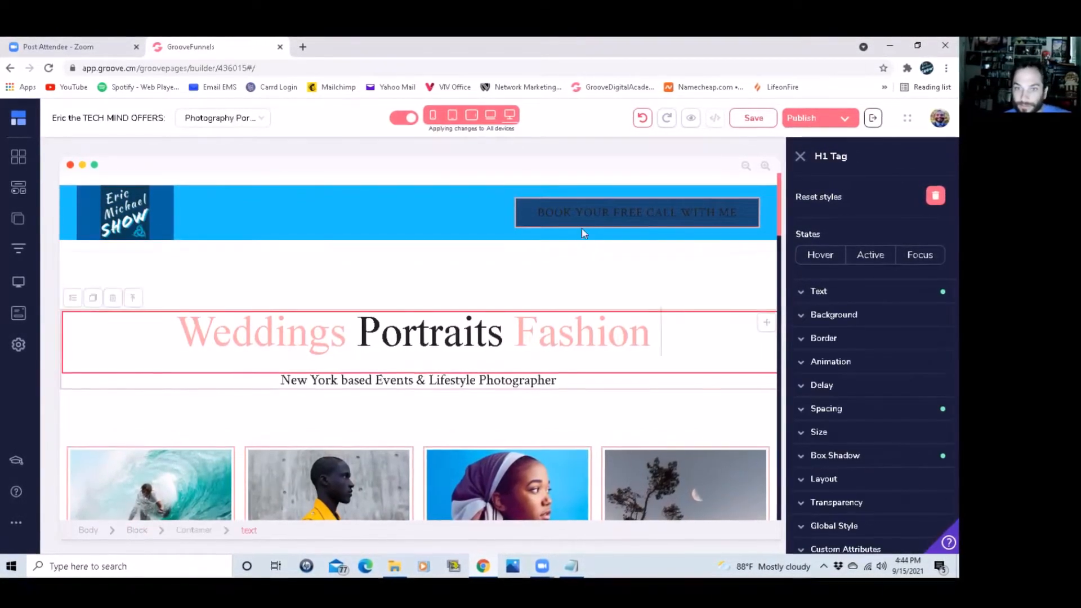
Set the text color of the booking button's main label to white #FFFFFF and deselect it.
left_click(580, 218)
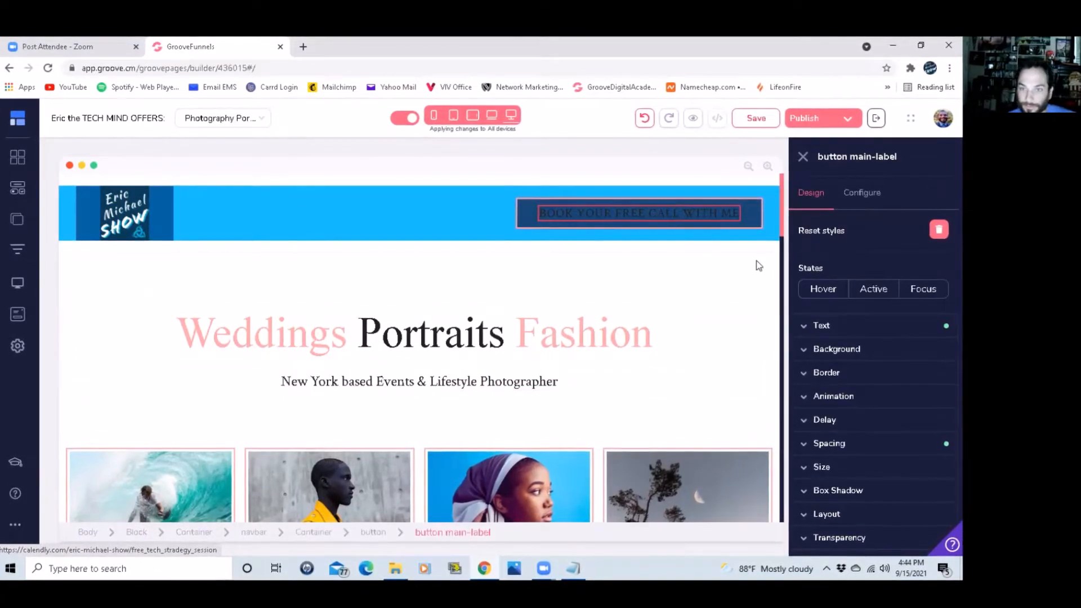
left_click(827, 327)
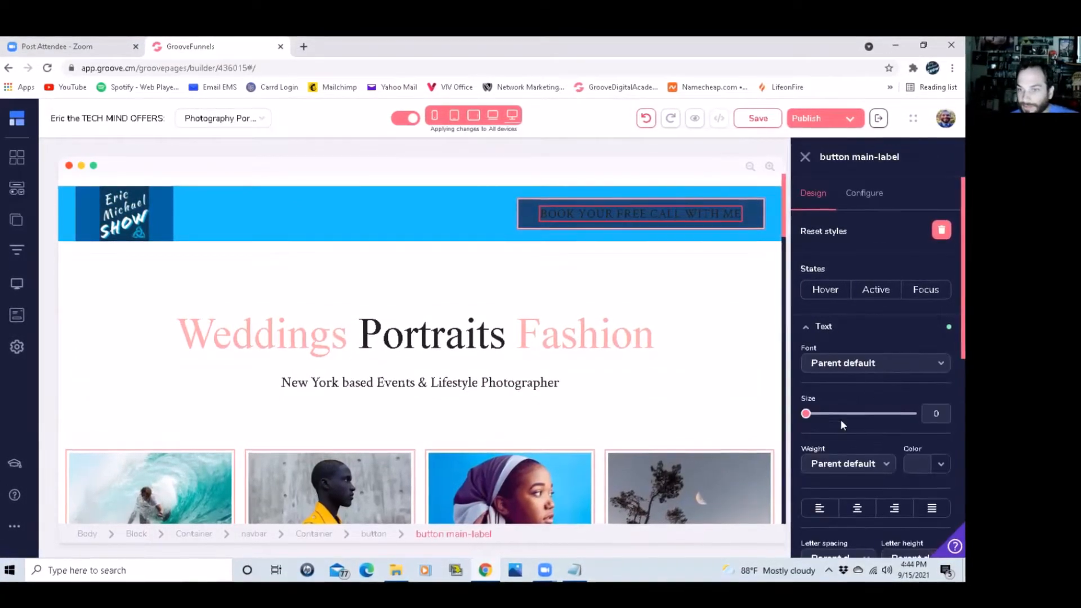
left_click(932, 465)
left_click(816, 531)
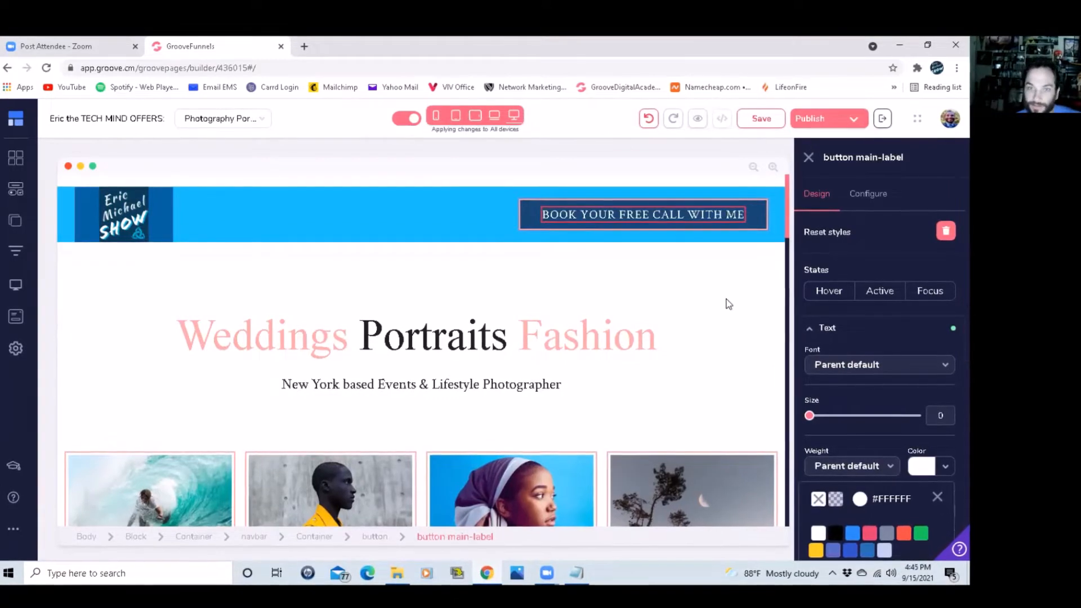
left_click(575, 248)
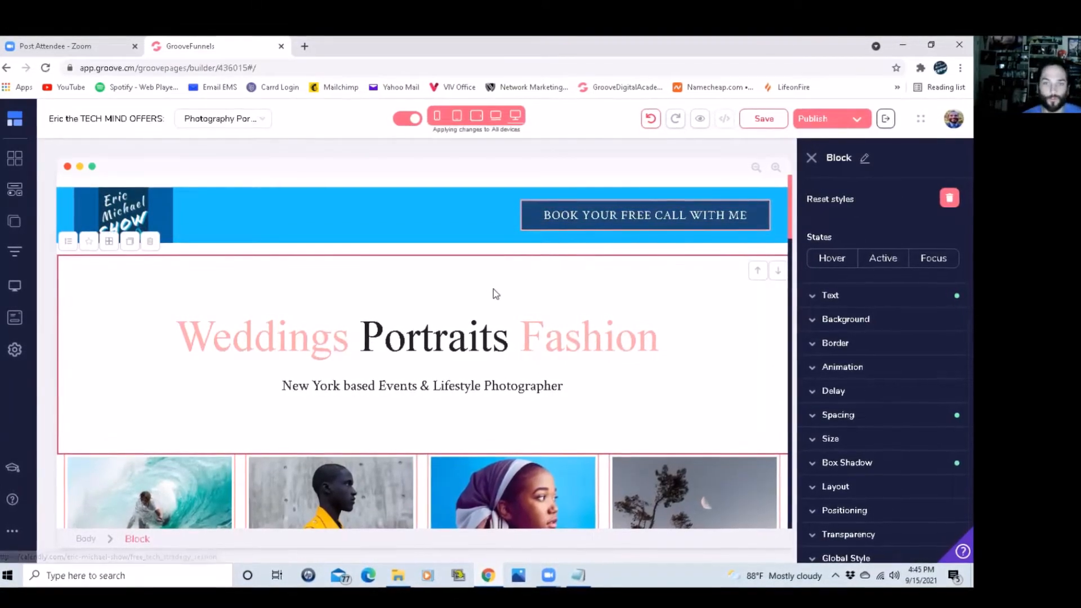
Replace the main heading "Weddings Portraits Fashion" with the site owner's brand name in possessive form followed by "Portfolio".
left_click(407, 329)
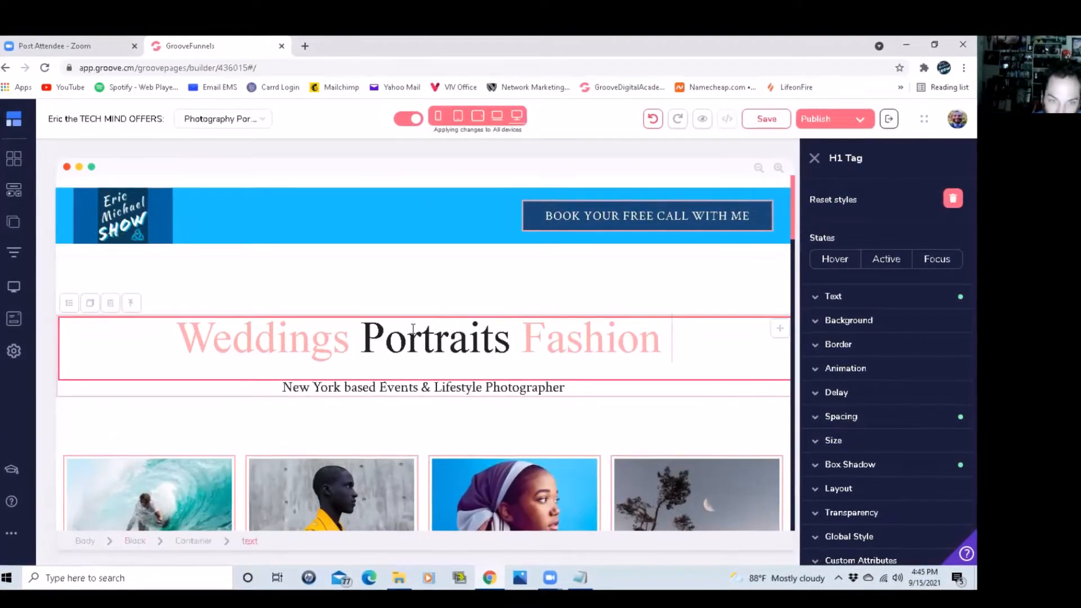
double_click(265, 340)
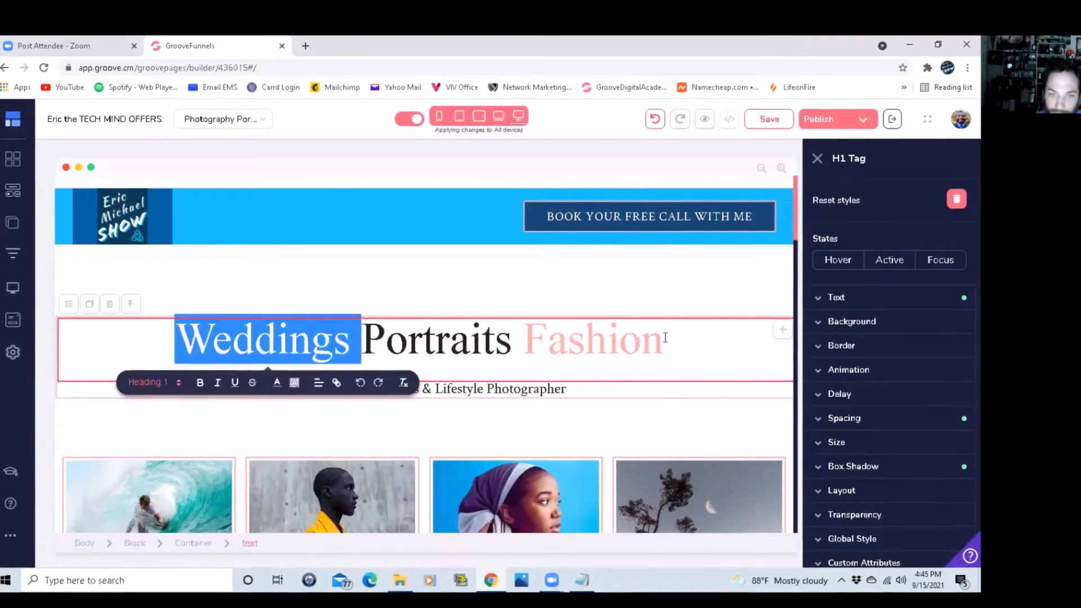
left_click(647, 347)
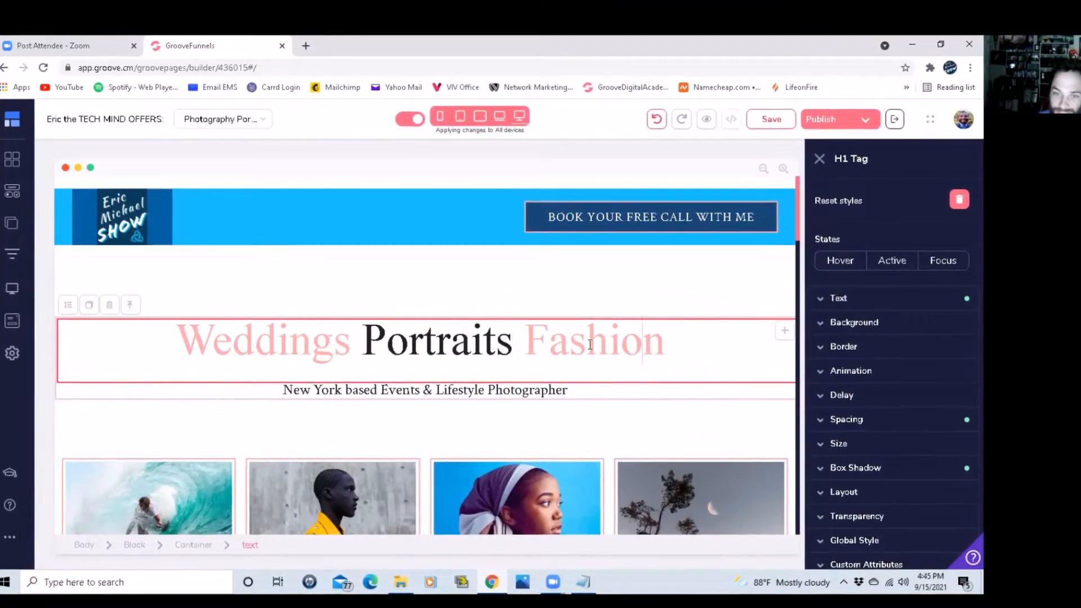
left_click_drag(650, 346, 273, 341)
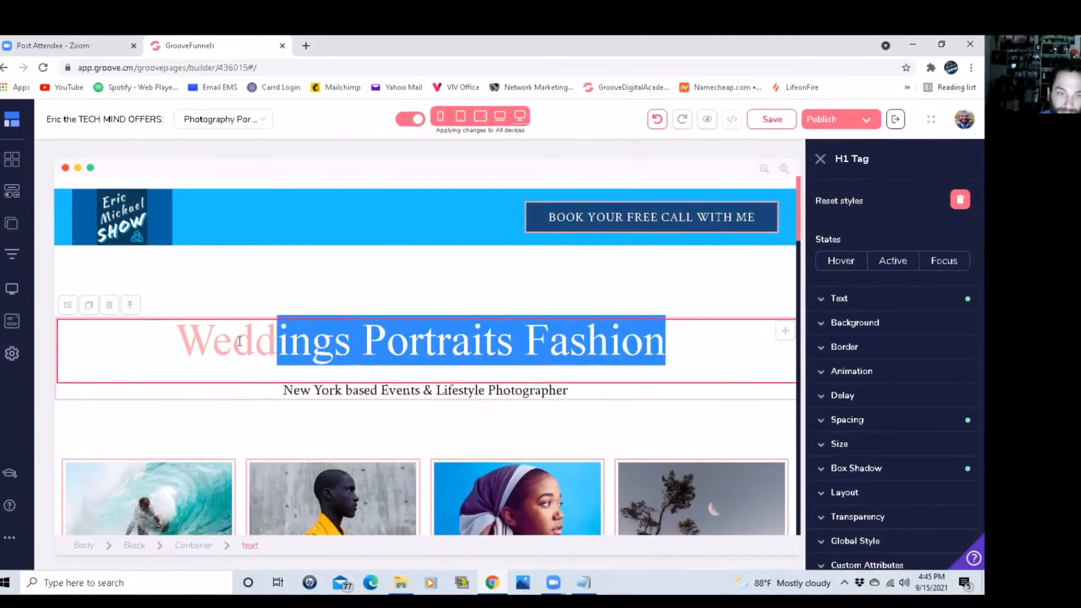
left_click_drag(273, 341, 186, 341)
type("Eric the TECH MIN")
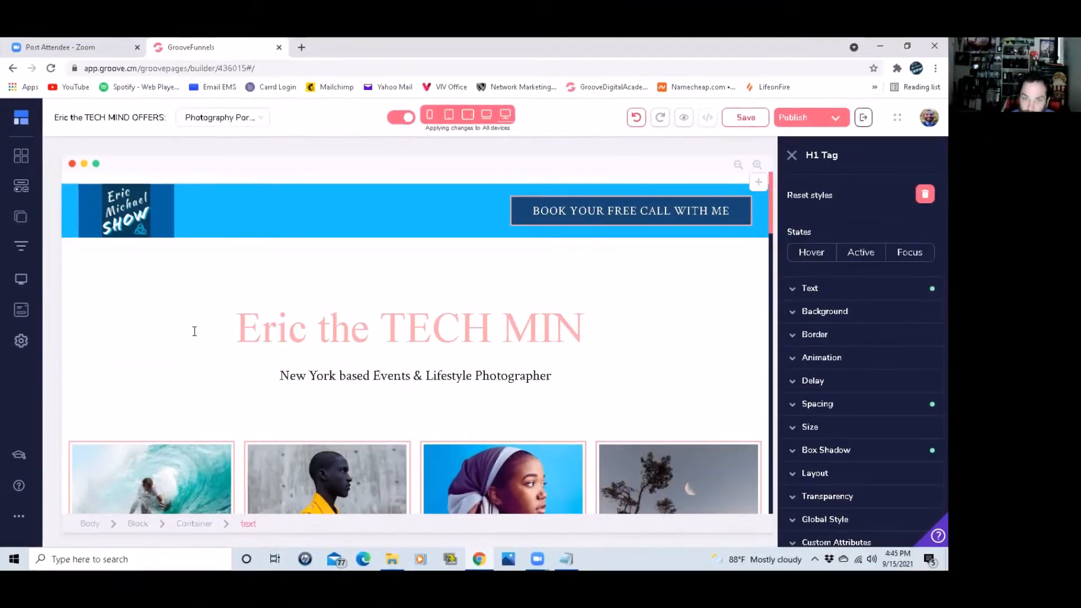
key("BackSpace")
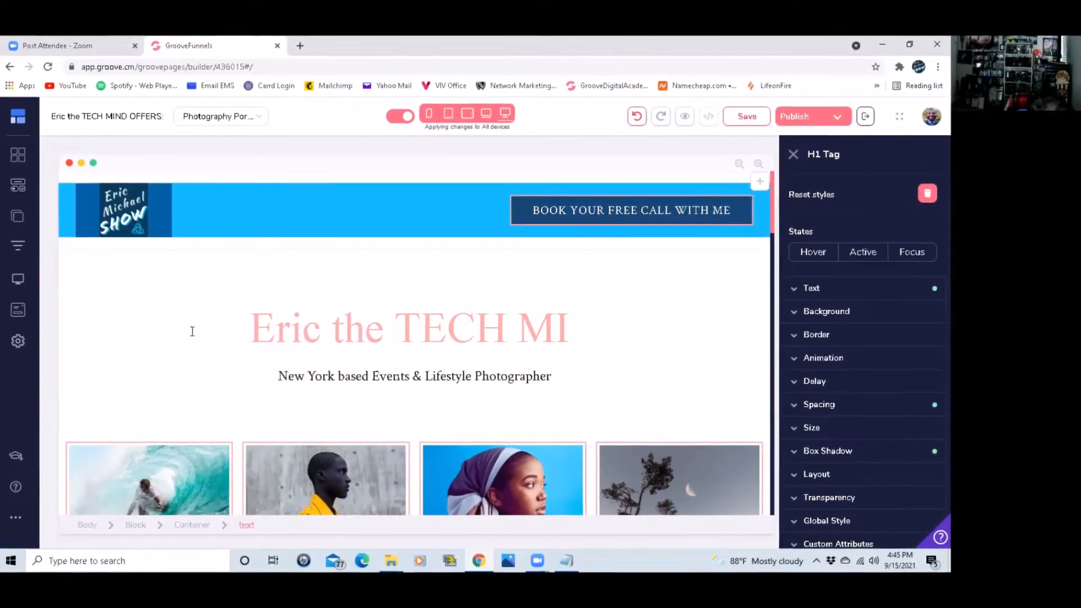
type("ND's P")
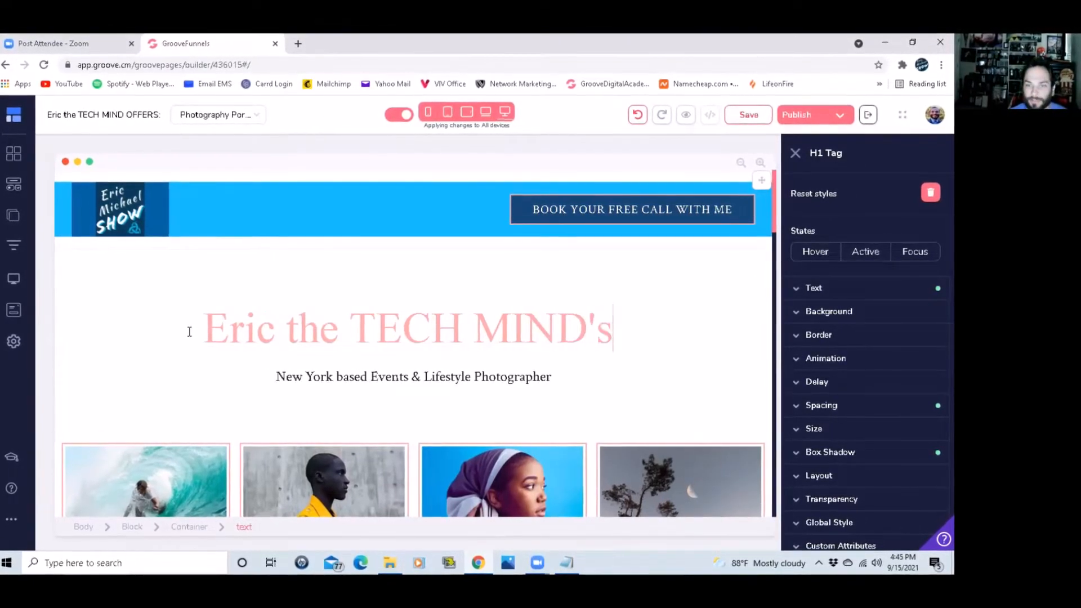
type("ortgo")
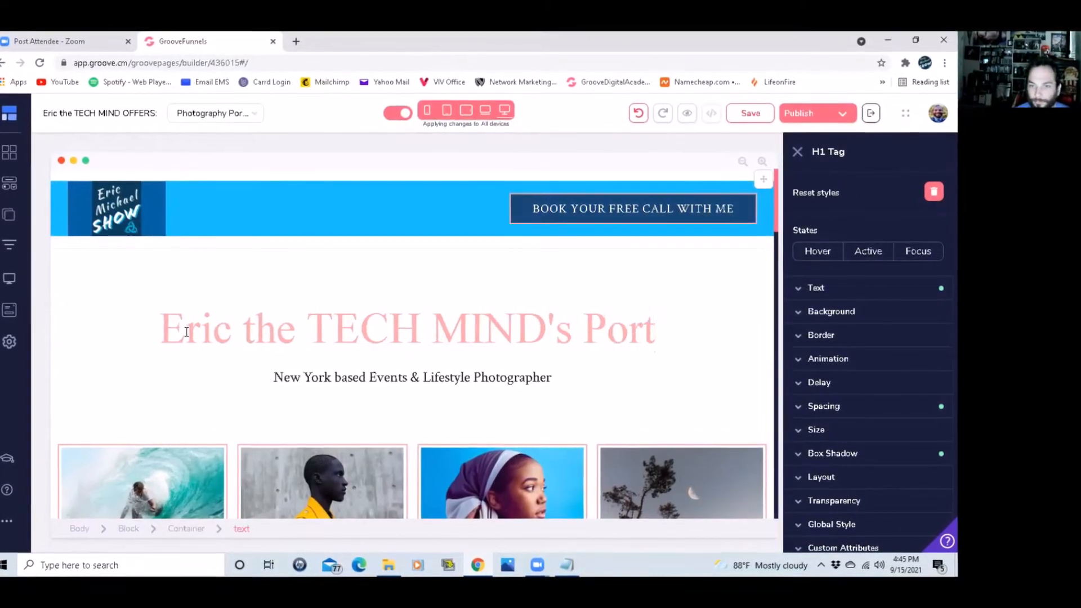
key("BackSpace")
key("BackSpace")
type("folio")
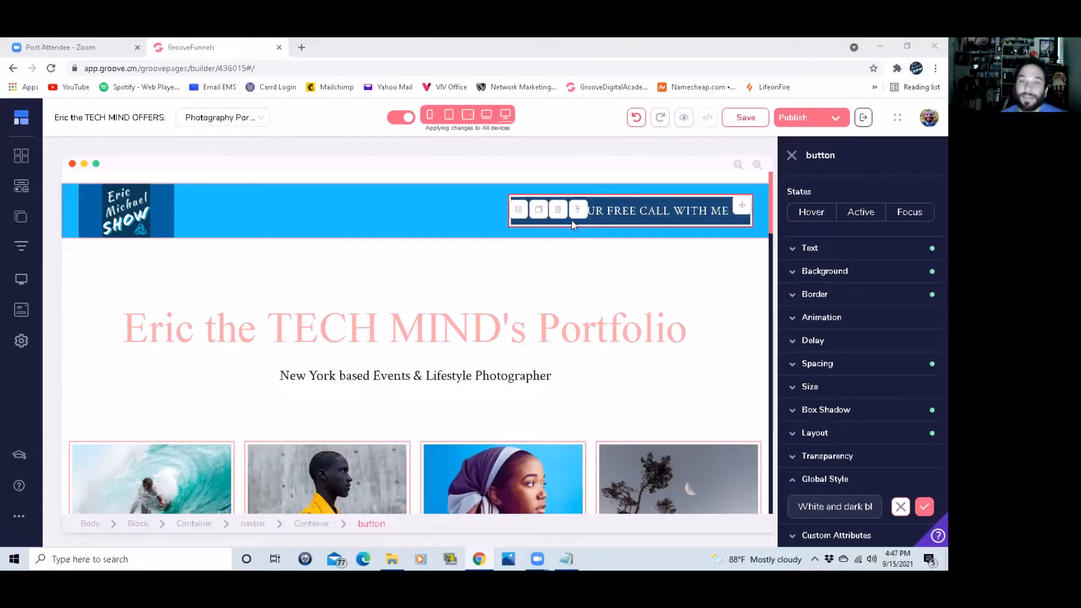
Give the booking button's styling a global style name beginning with "White and dark bl".
left_click(819, 481)
left_click(807, 511)
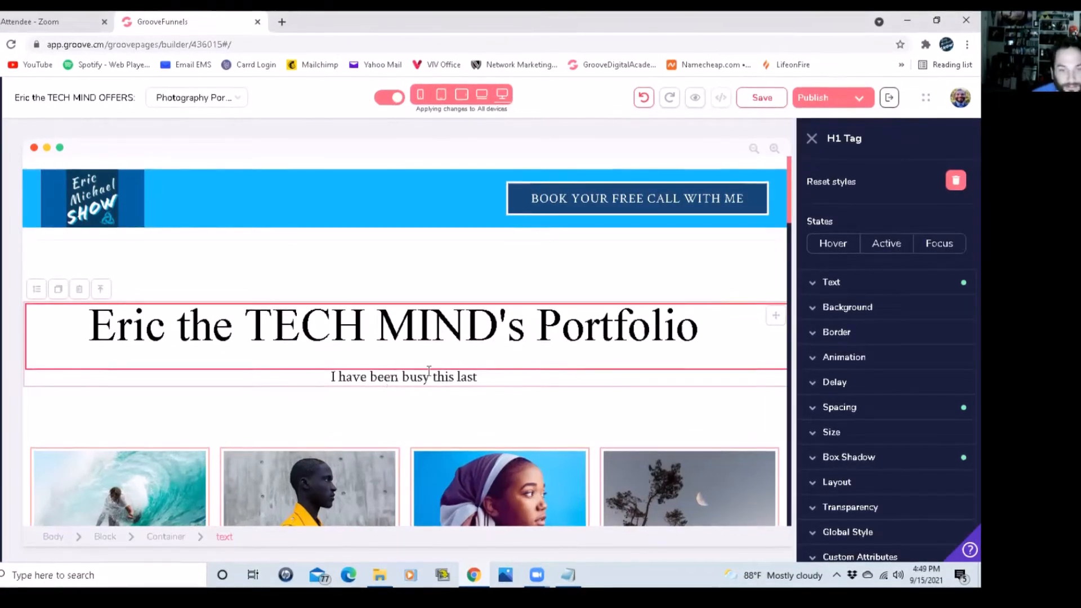
Complete the subtitle below the main heading so it reads "I have been busy this last year...".
left_click(477, 371)
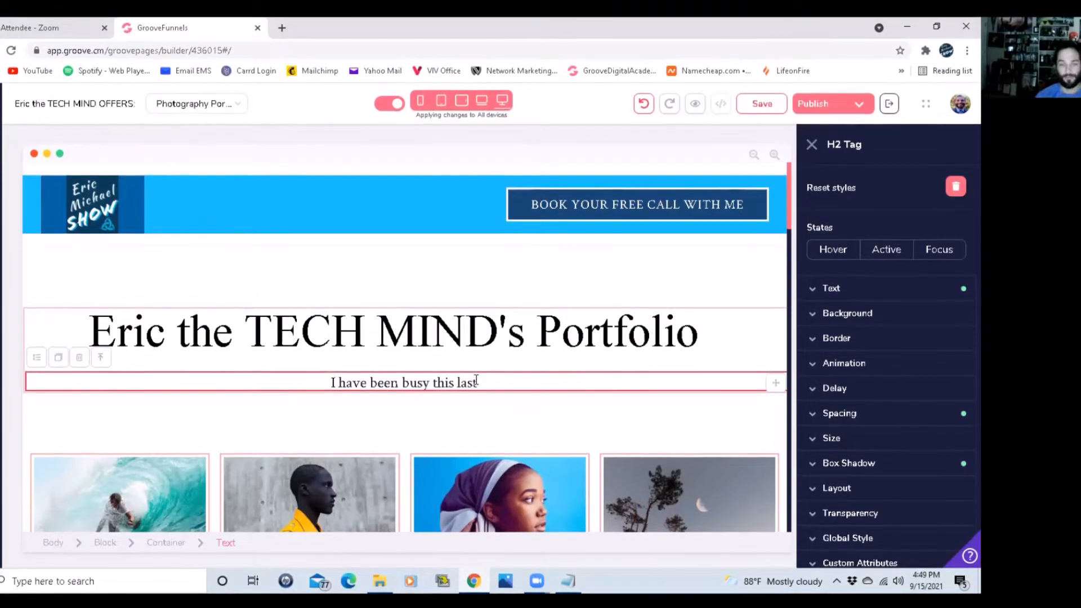
type("yeat")
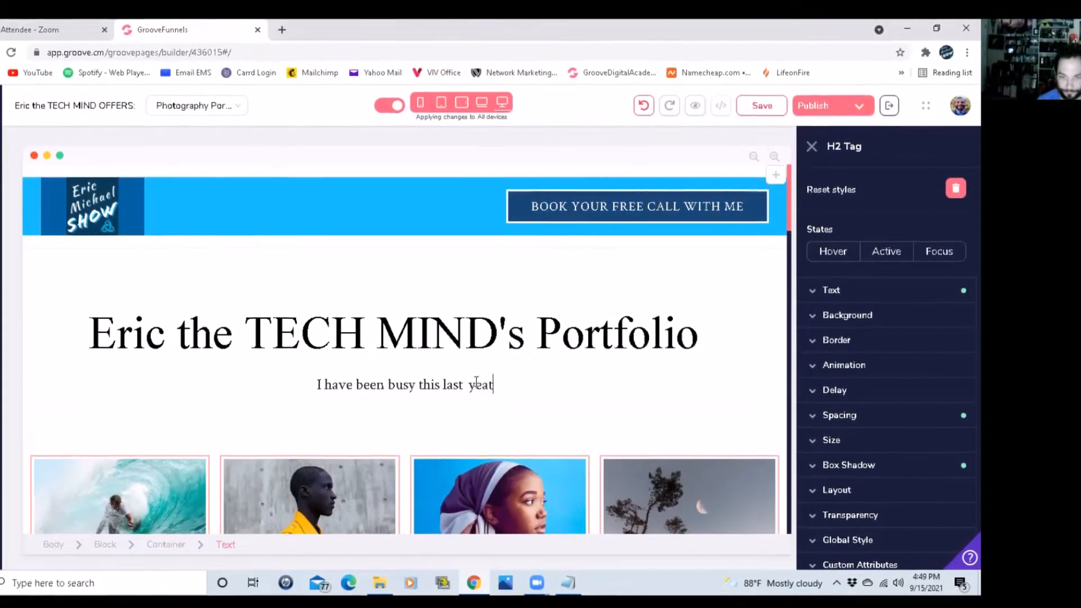
key("BackSpace")
type("r")
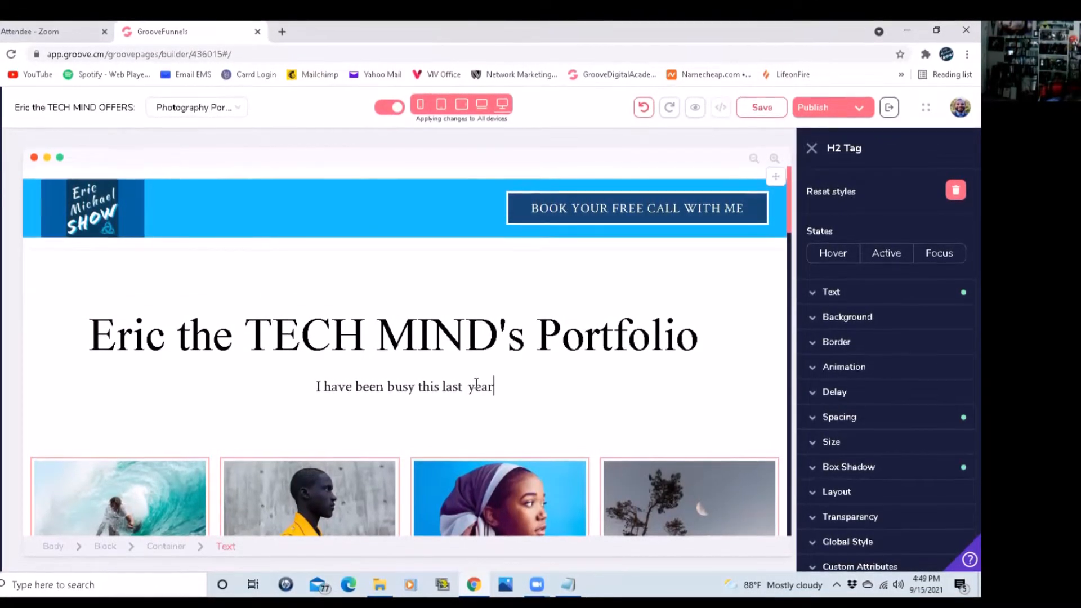
type("...")
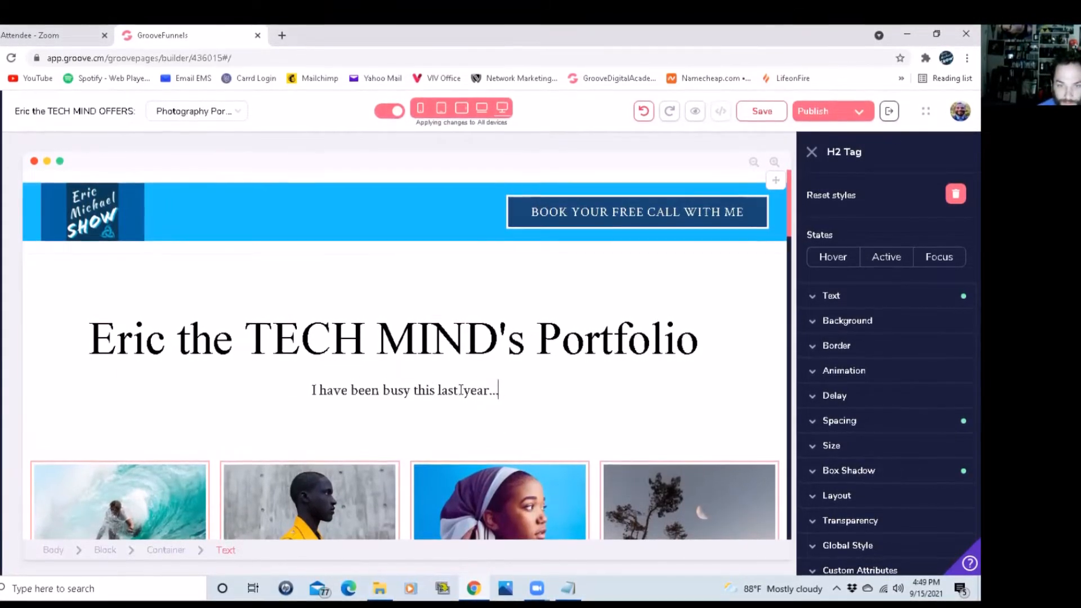
left_click(471, 387)
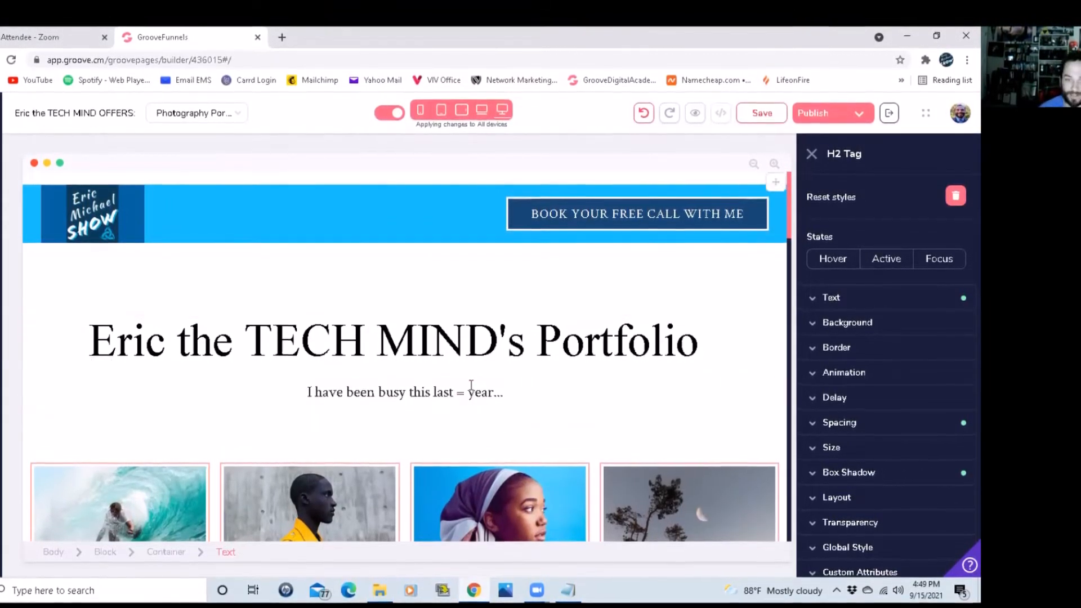
key("BackSpace")
key("BackSpace")
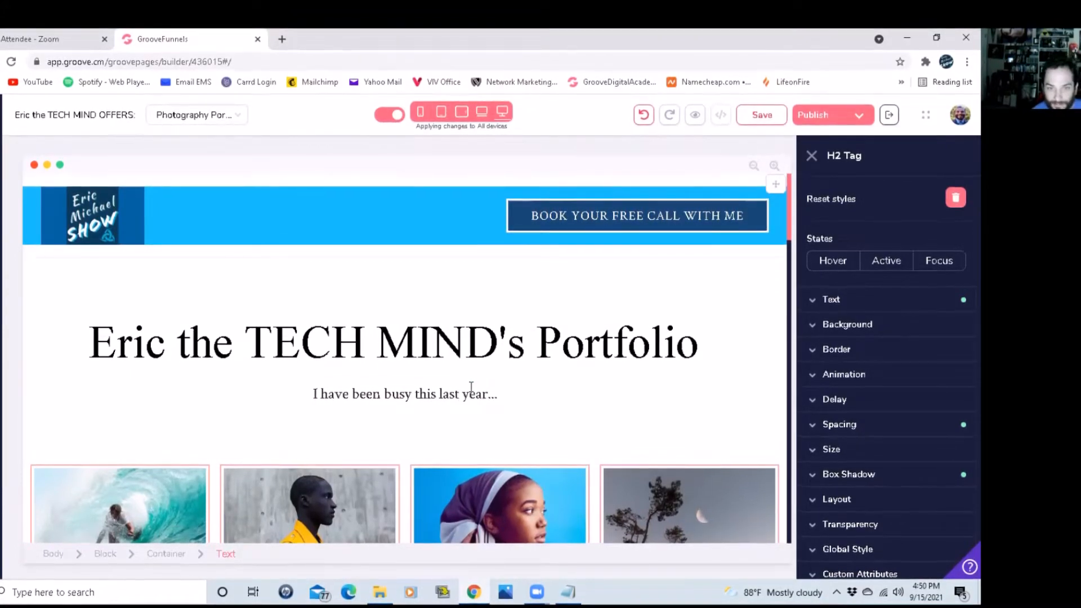
Open the image chooser for the gallery's second photo in the top row, the man in the yellow jacket.
scroll(496, 403, "down", 3)
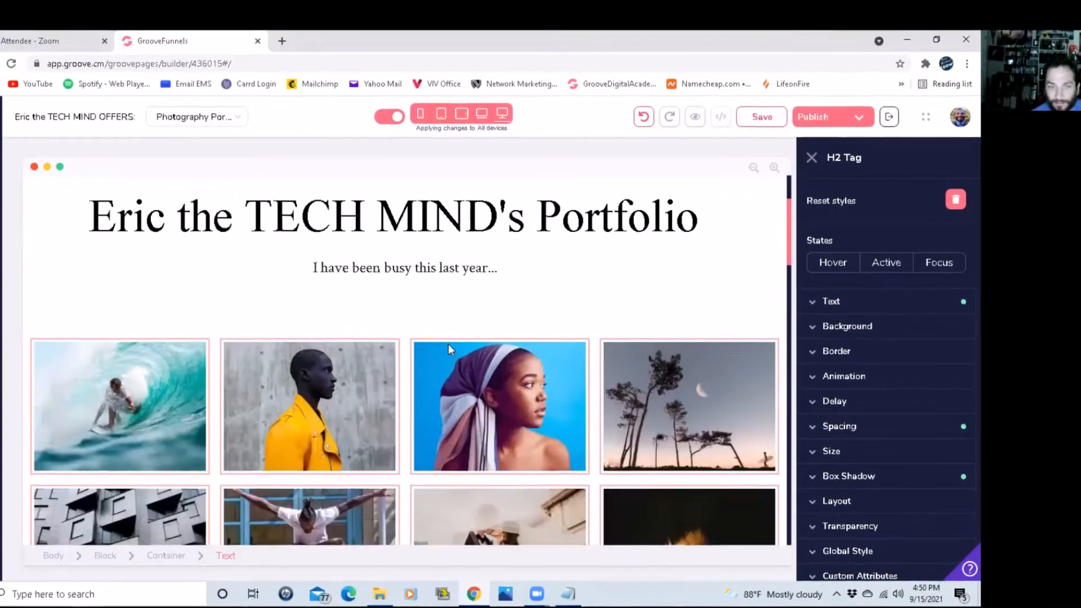
scroll(439, 341, "down", 2)
scroll(377, 327, "down", 2)
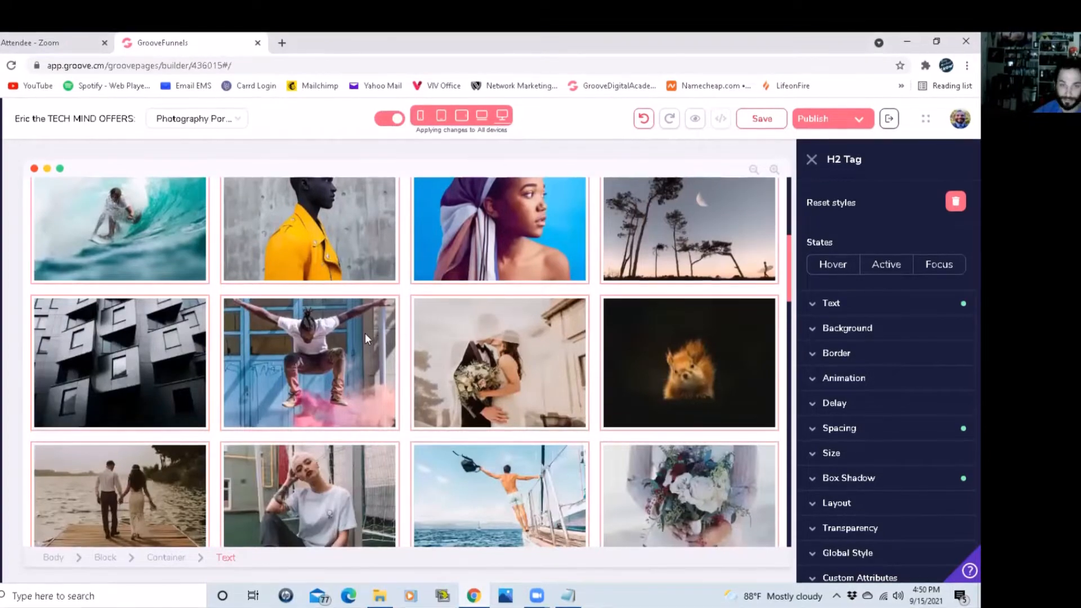
scroll(365, 337, "up", 3)
left_click(293, 336)
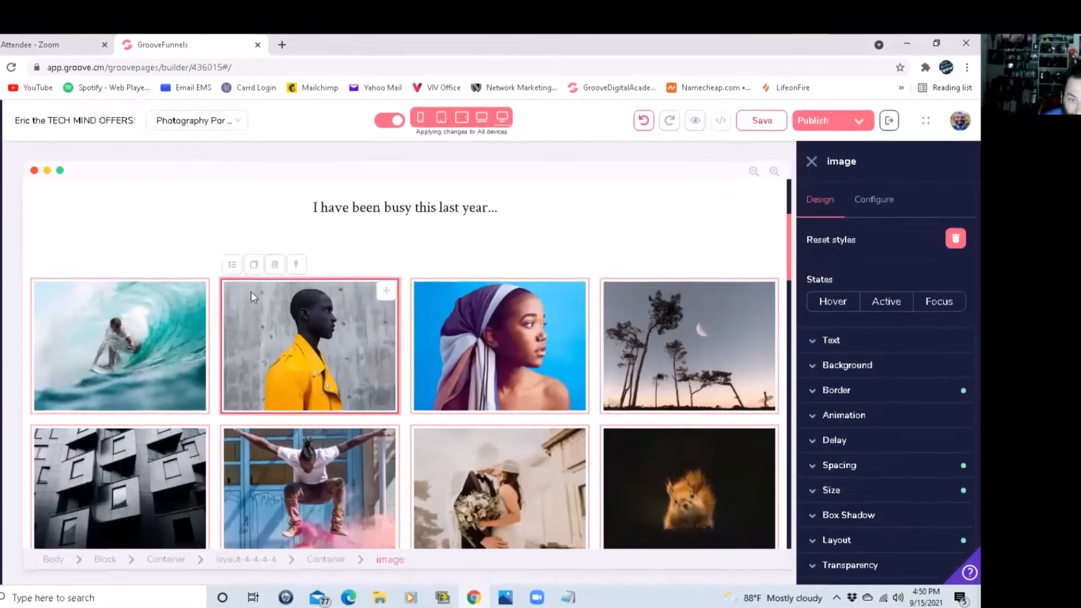
left_click(884, 213)
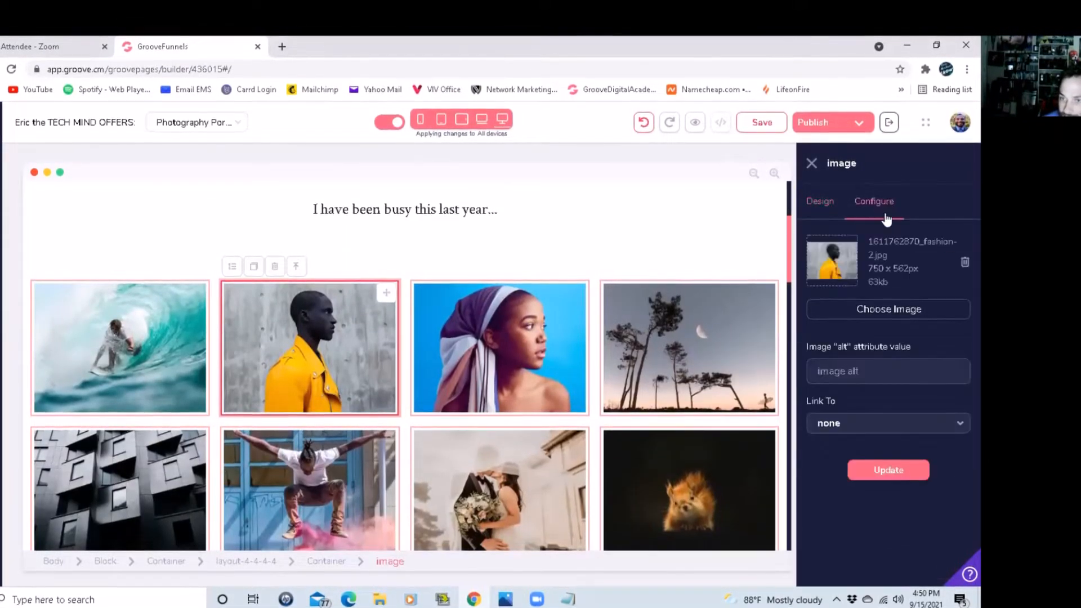
left_click(886, 309)
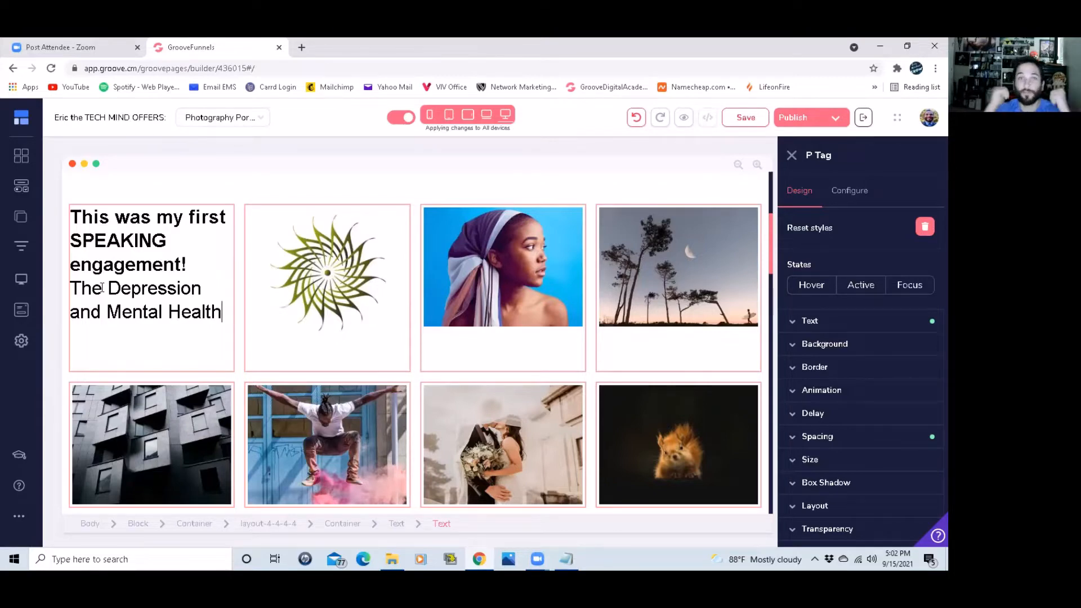
Set the text size of "The Depression and Mental Health" line to 21 and append "SUMMIT" to it.
left_click(816, 322)
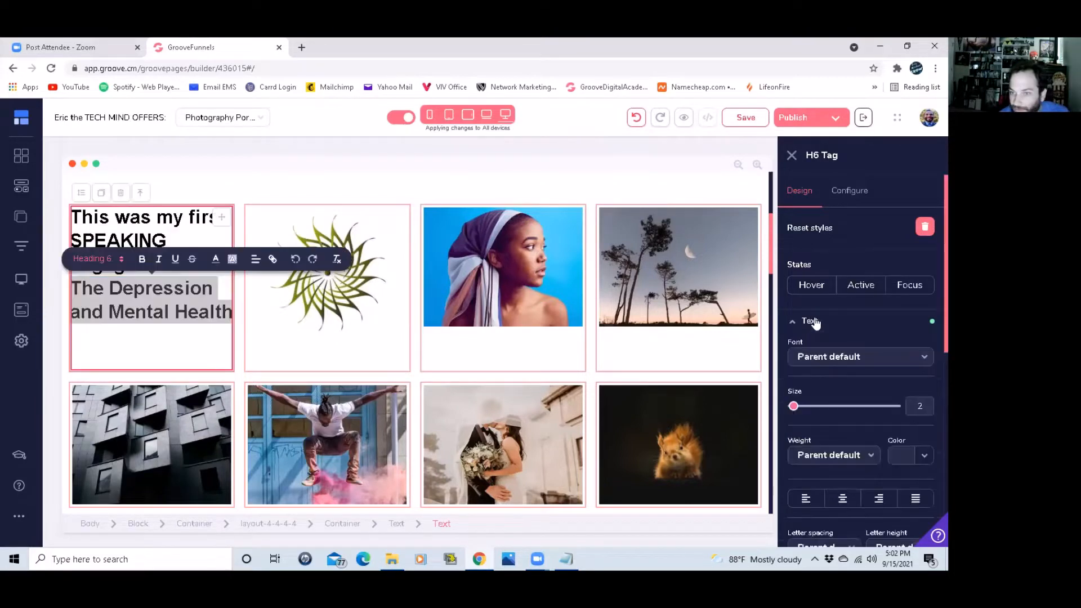
mouse_move(794, 410)
left_mouse_down()
mouse_move(783, 415)
mouse_move(814, 410)
left_mouse_up()
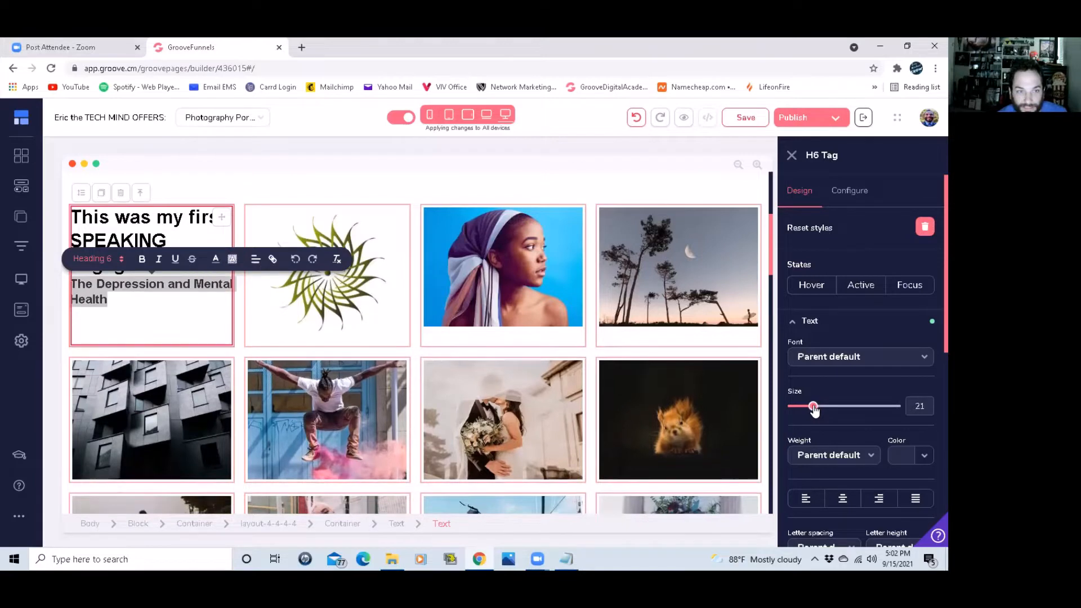
left_click(117, 305)
type("SUMMIT")
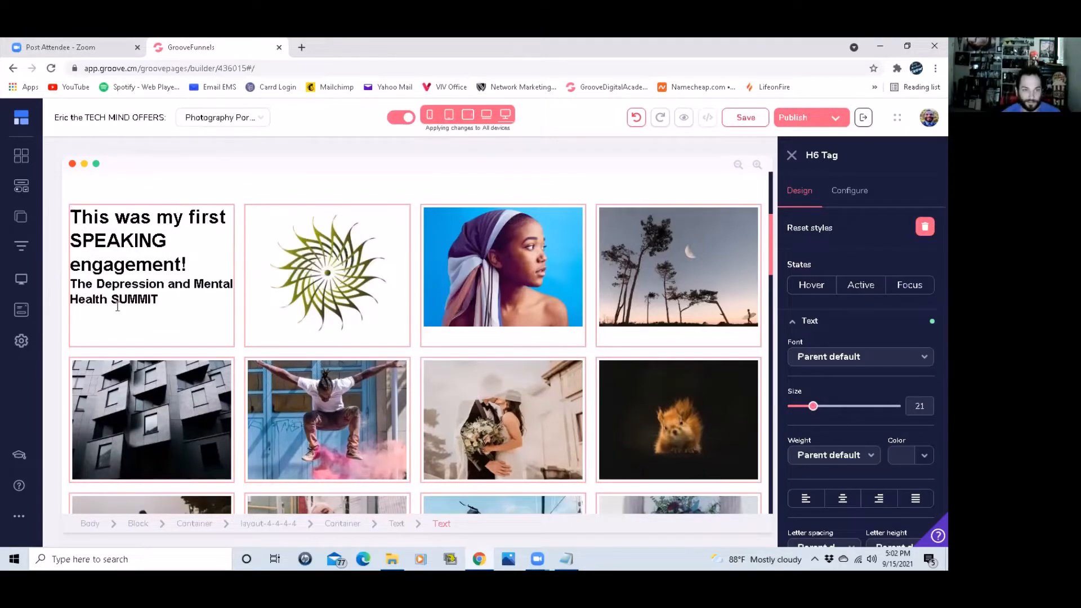
Insert a blank line above the summit text and extend it with "hosted by" and the host's full name.
left_click(74, 280)
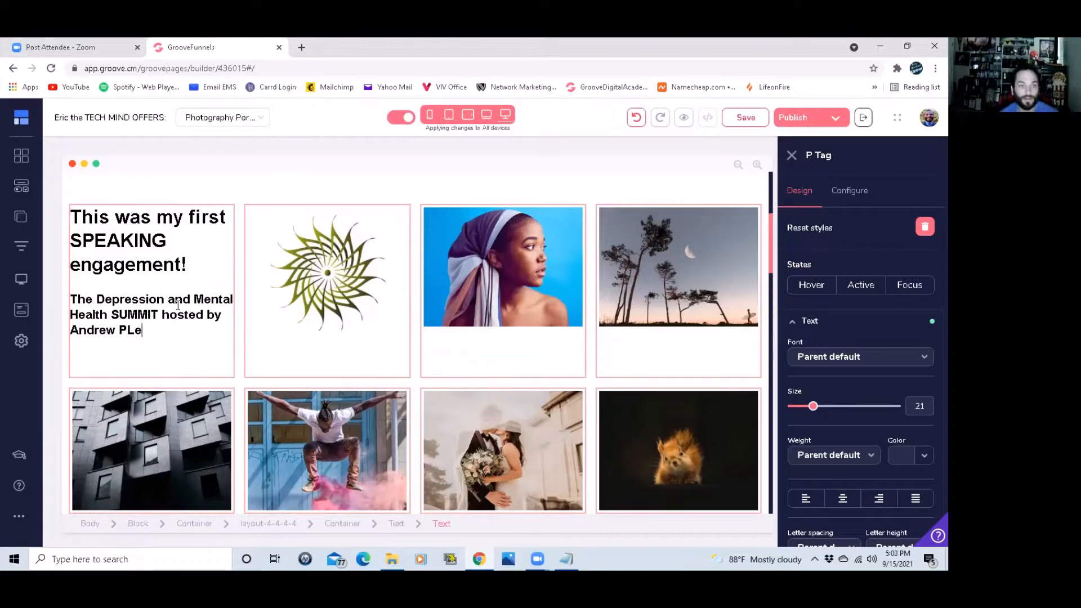
key("BackSpace")
key("BackSpace")
type("loe")
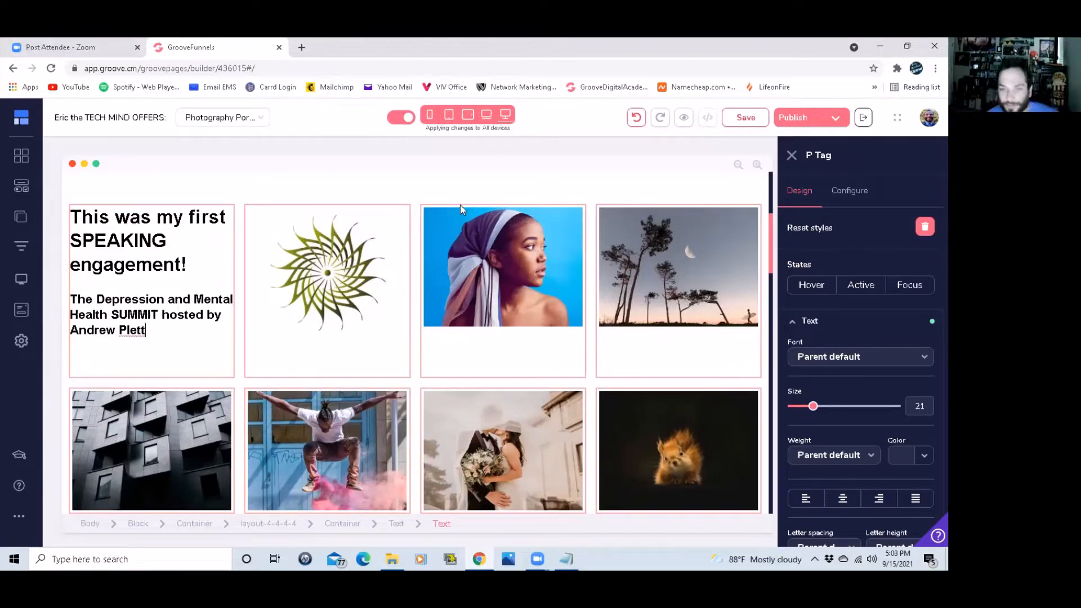
Delete the photo of the woman in the headscarf from the gallery's top row.
left_click(499, 266)
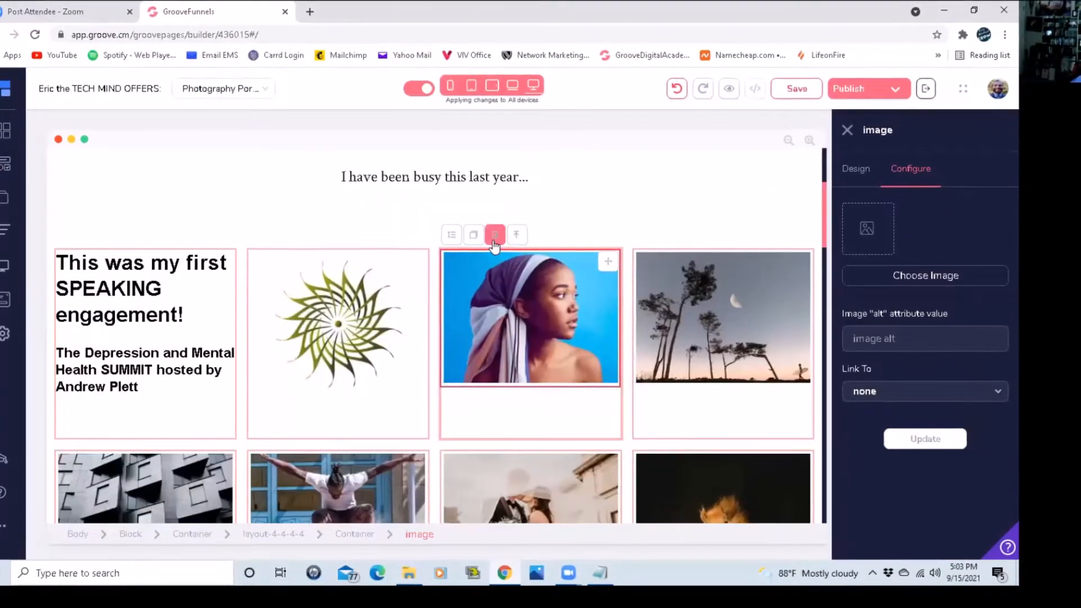
left_click(493, 235)
left_click(528, 333)
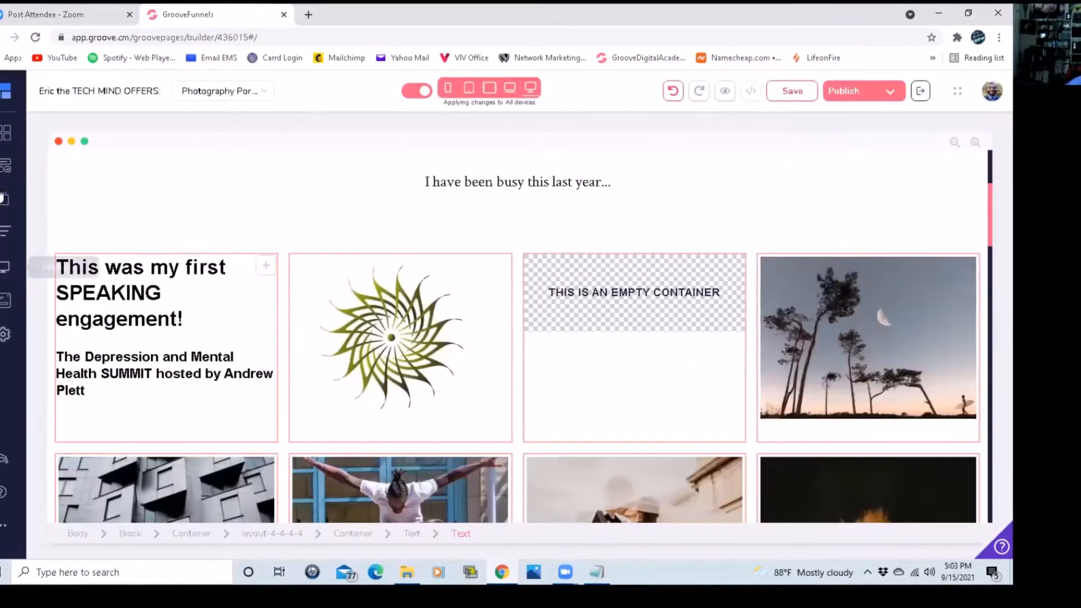
Add a Title & Paragraph element to the empty container in the gallery's top row.
left_click(4, 169)
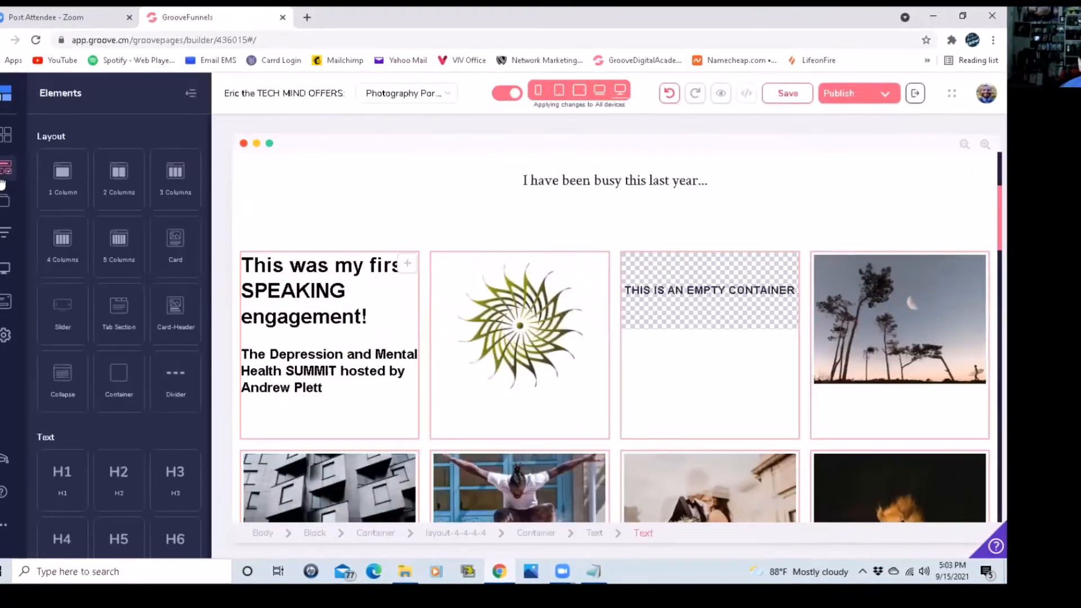
scroll(117, 293, "down", 4)
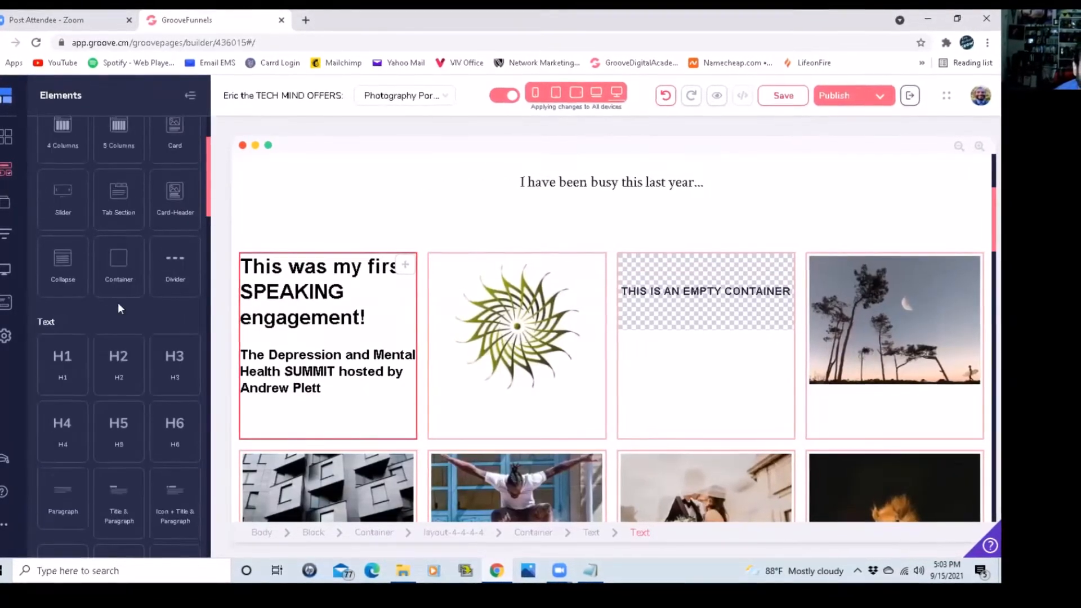
scroll(117, 305, "down", 3)
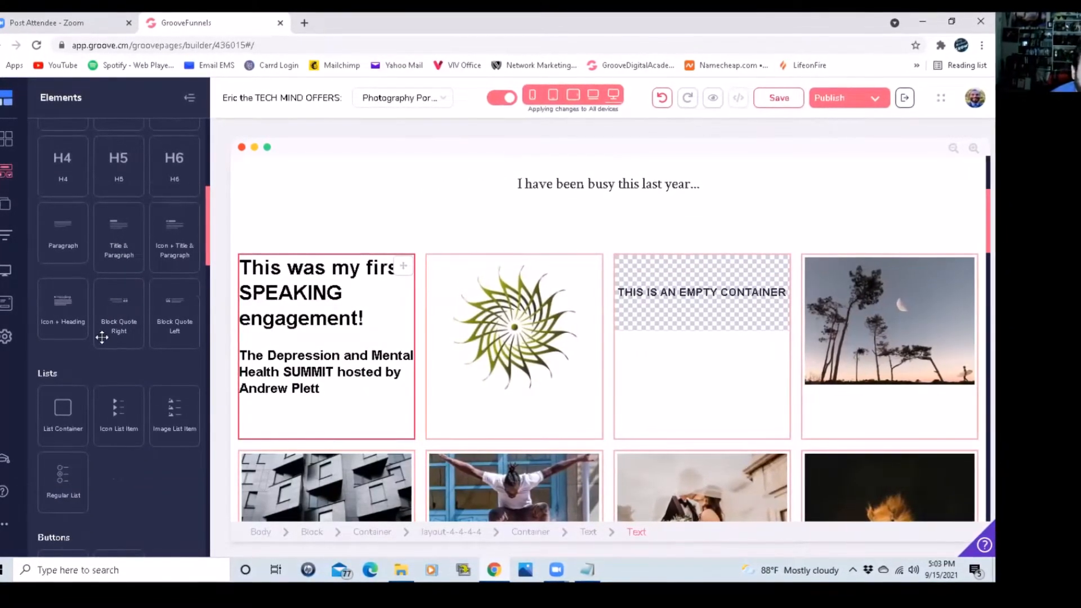
left_click_drag(120, 248, 681, 376)
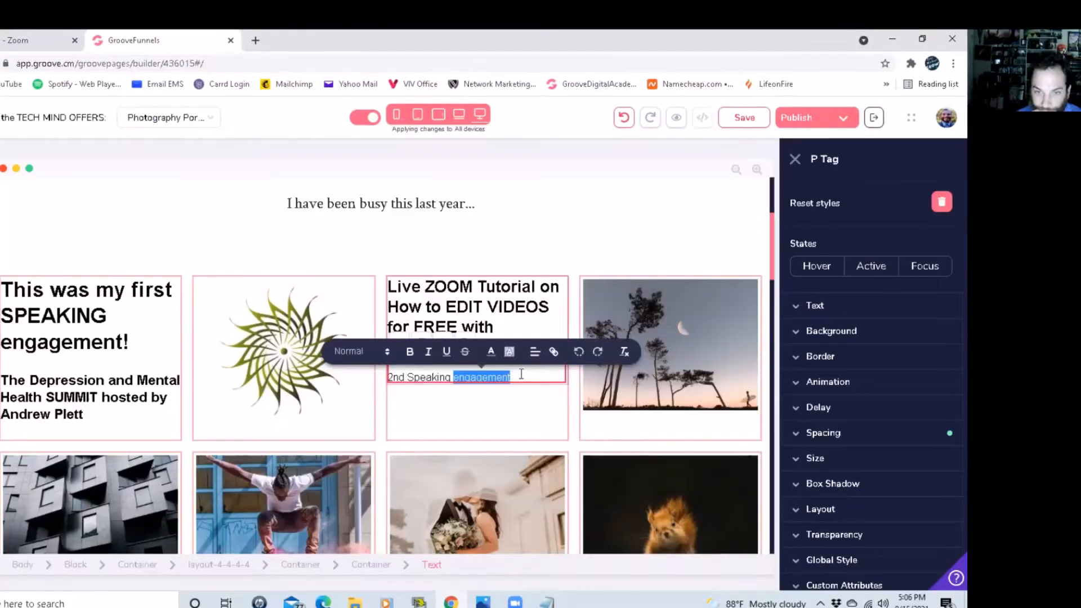
Extend the "2nd Speaking engagement" paragraph with the host's name and "and Charmed Life. You can catch it on my YouTube Channel Here".
left_click(523, 374)
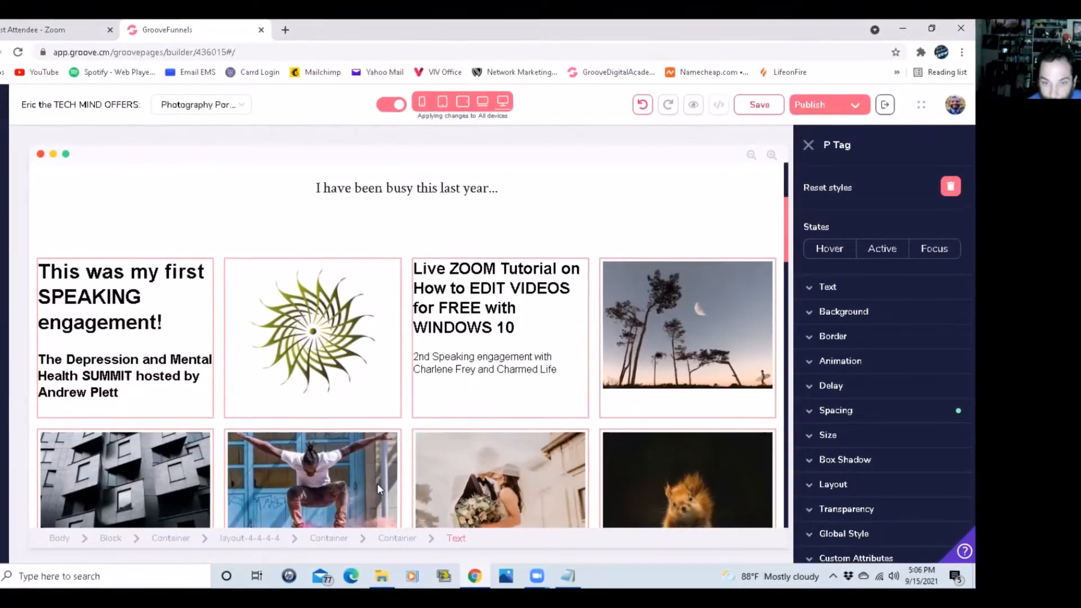
type(". You can catch it on my YouTube Channel Here")
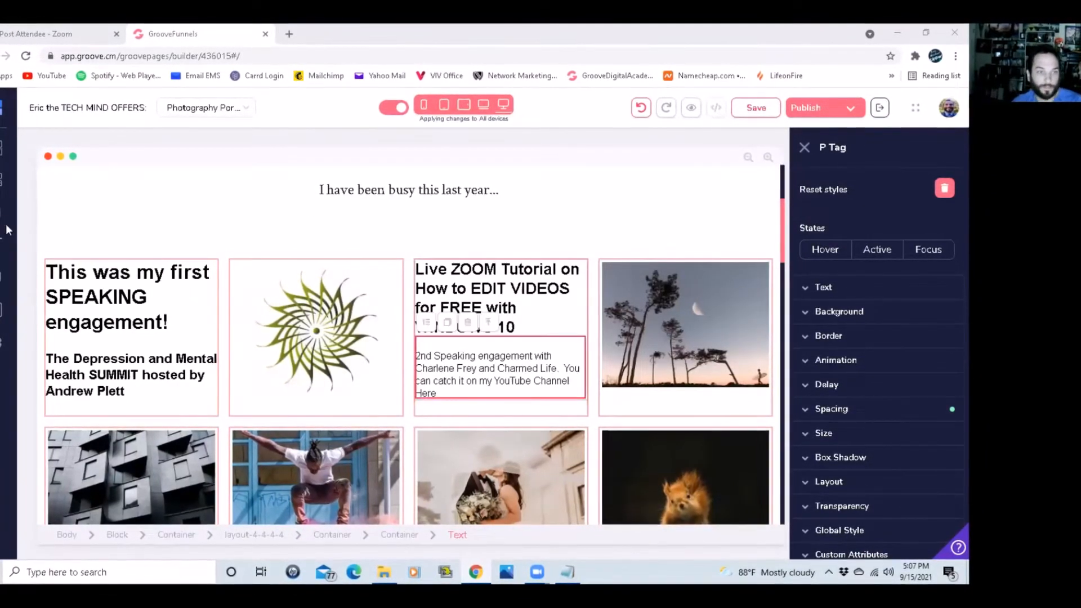
Replace "and" with "from" before "Charmed Life" in the second speaking engagement paragraph.
left_click(3, 149)
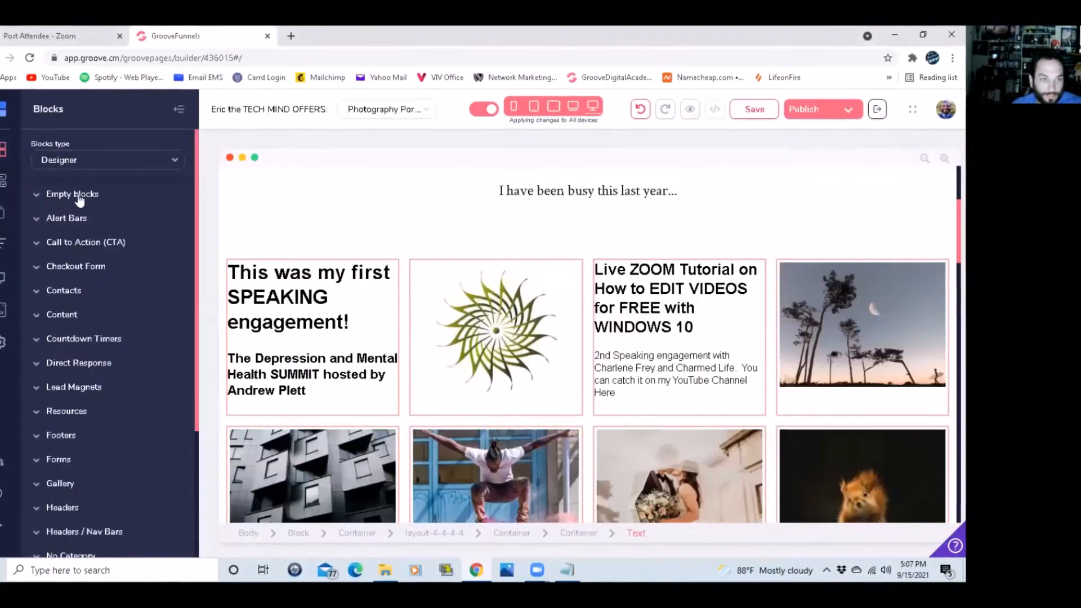
left_click(341, 213)
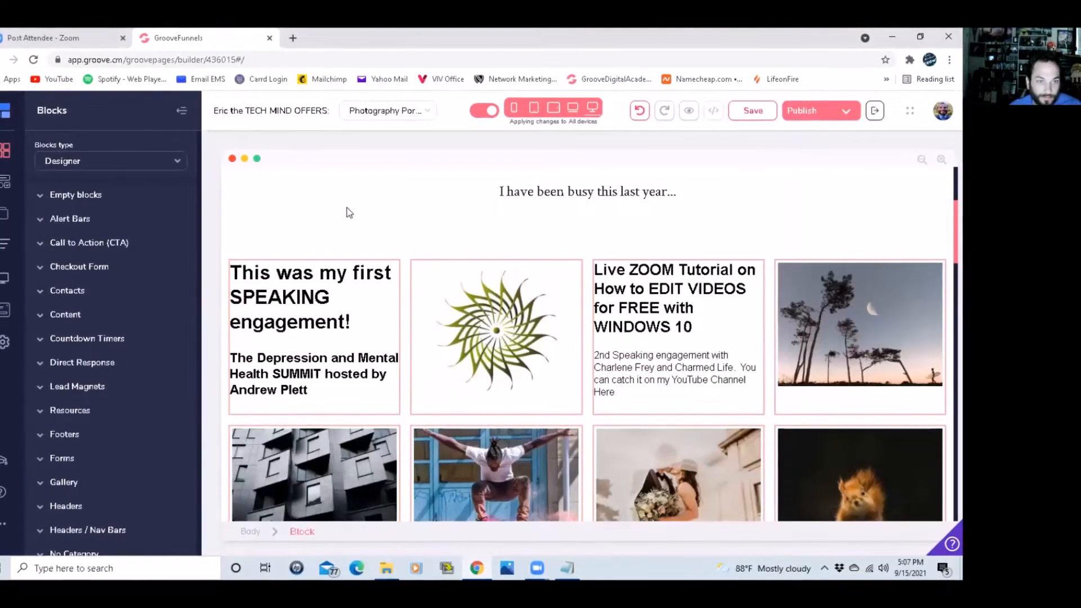
left_click(336, 212)
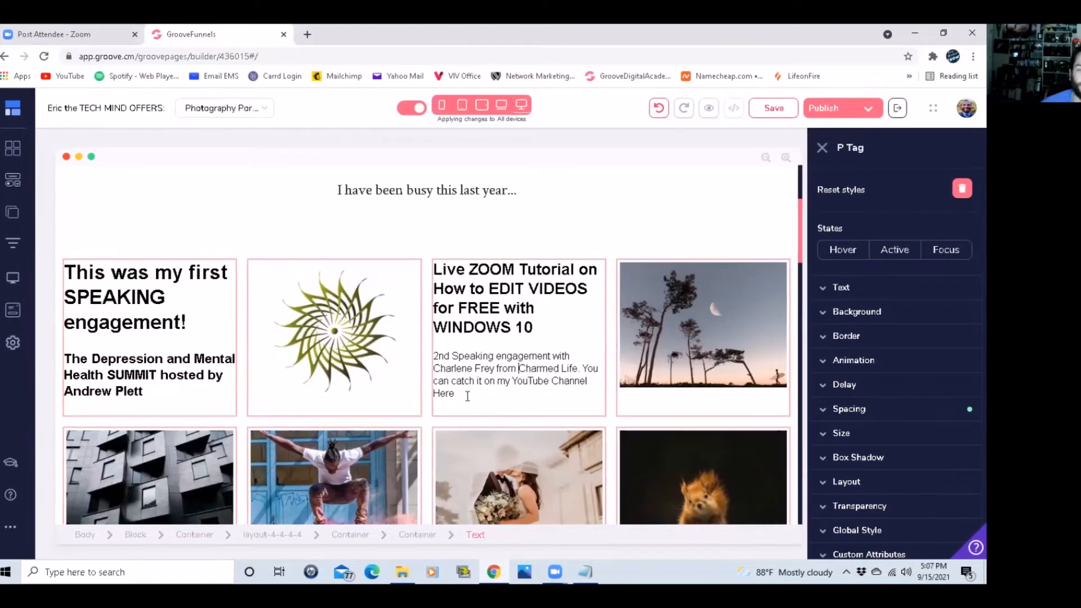
Add a Button element directly below the second speaking engagement paragraph in the gallery's top row.
left_click(12, 181)
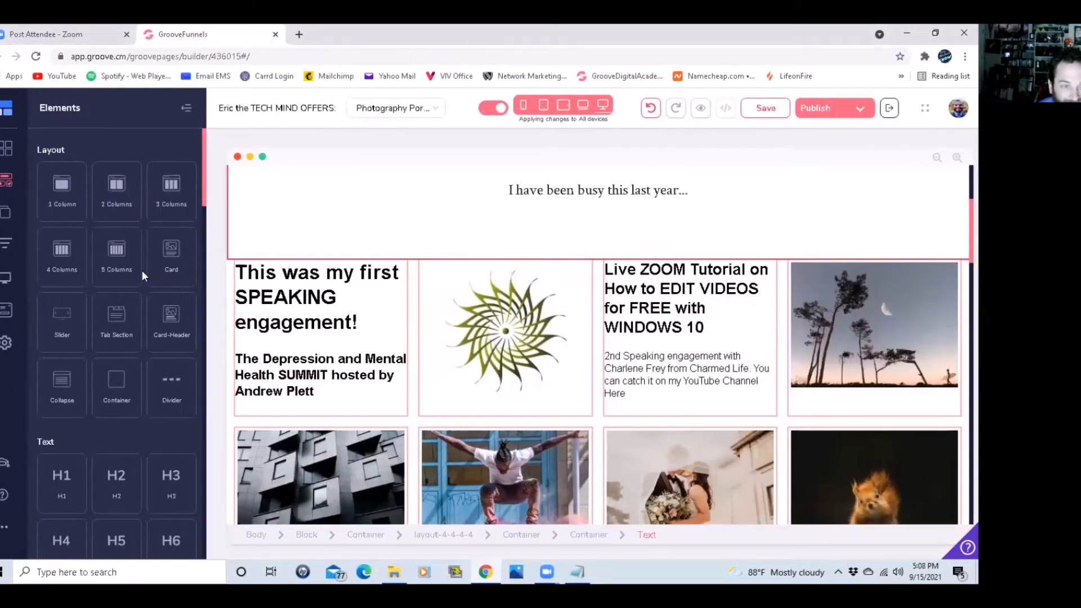
scroll(142, 270, "down", 4)
scroll(141, 271, "down", 6)
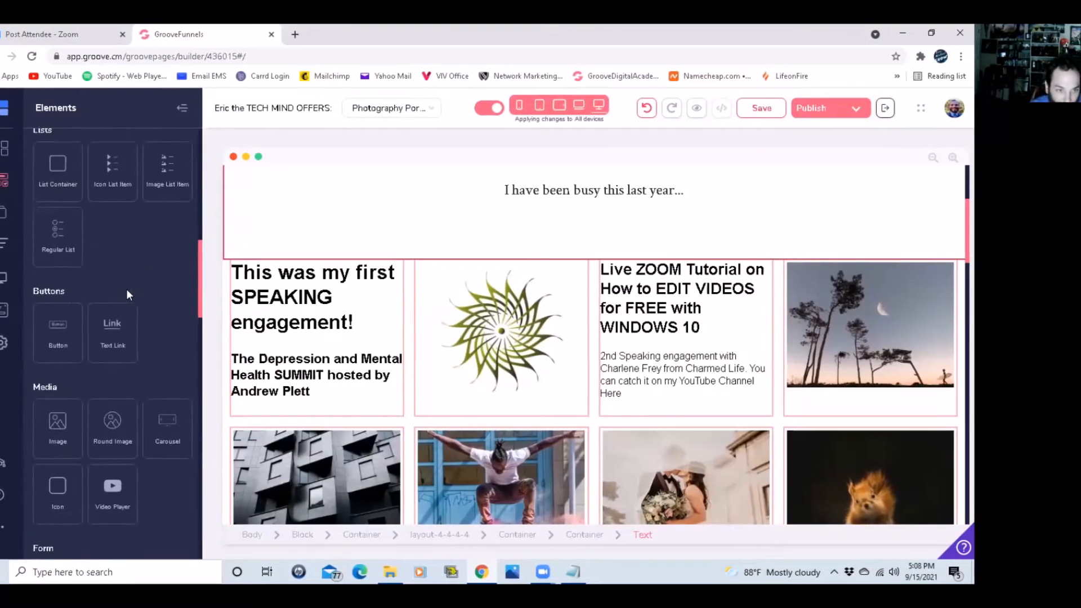
left_click_drag(51, 340, 682, 401)
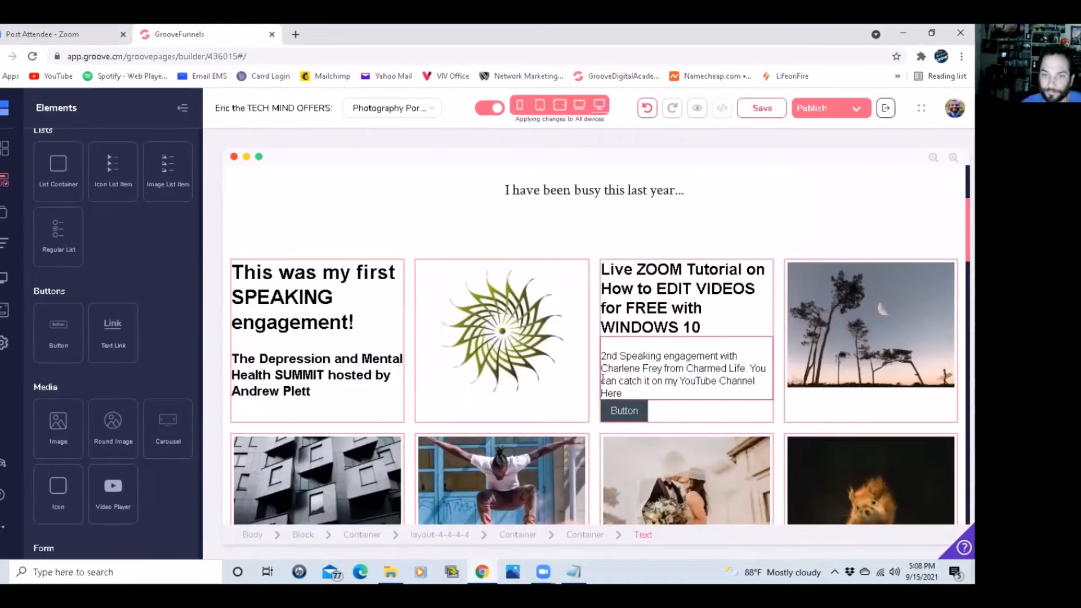
Give the new button a fixed width of 276 px.
left_click(617, 415)
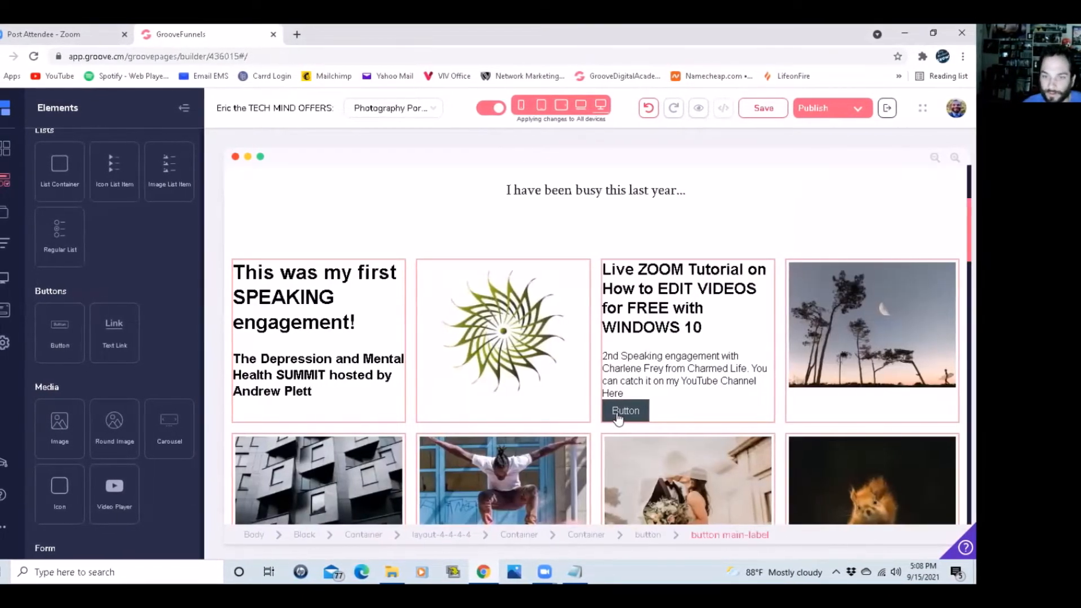
left_click(620, 412)
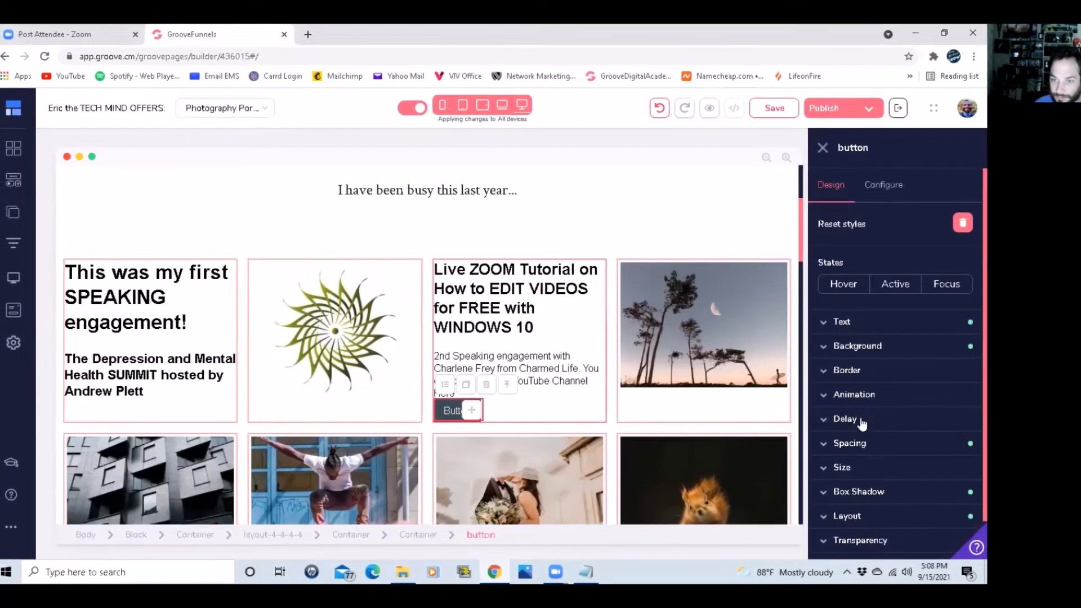
left_click(864, 464)
scroll(864, 464, "down", 3)
left_click(856, 387)
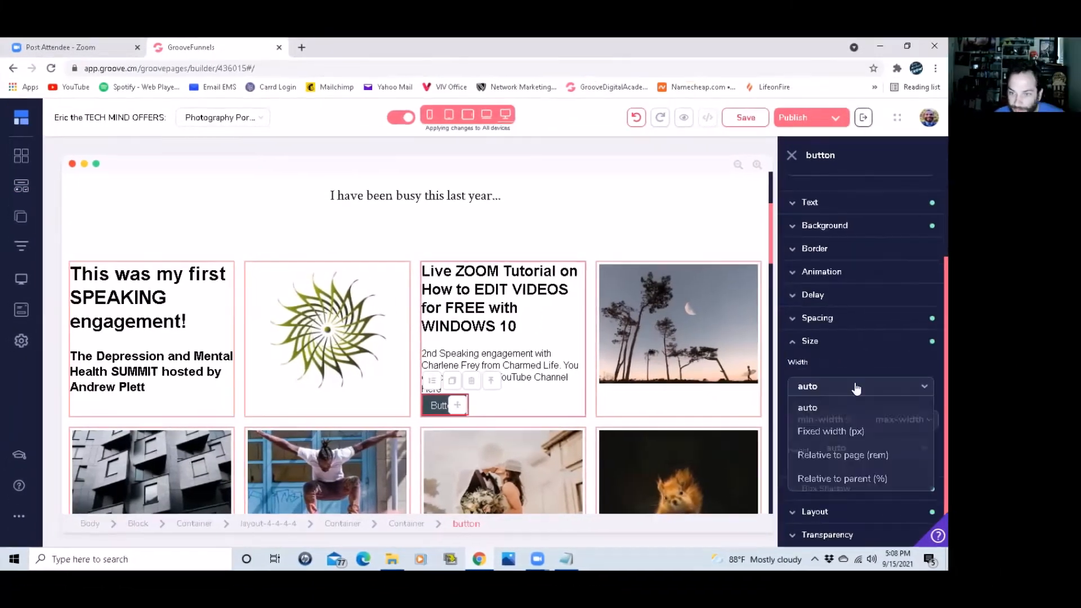
left_click(840, 433)
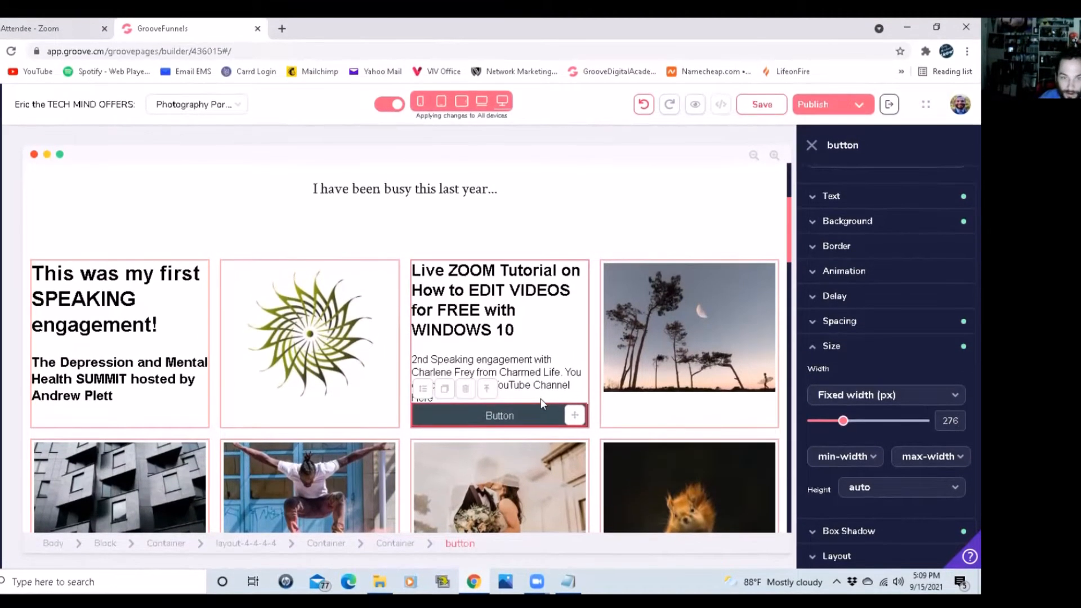
scroll(887, 329, "up", 2)
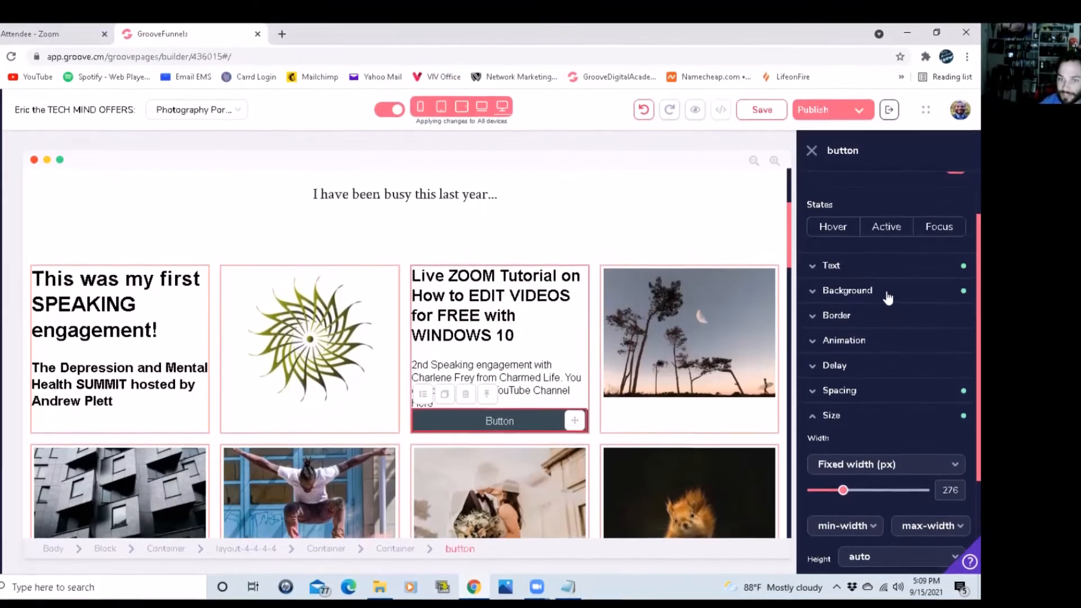
left_click(887, 289)
left_click(951, 322)
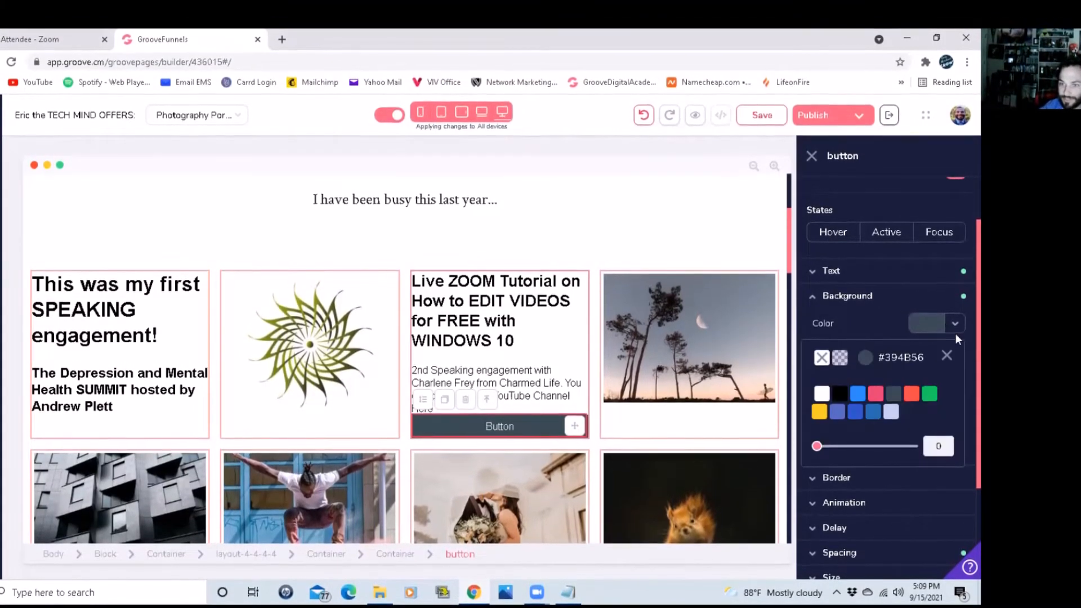
left_click(859, 404)
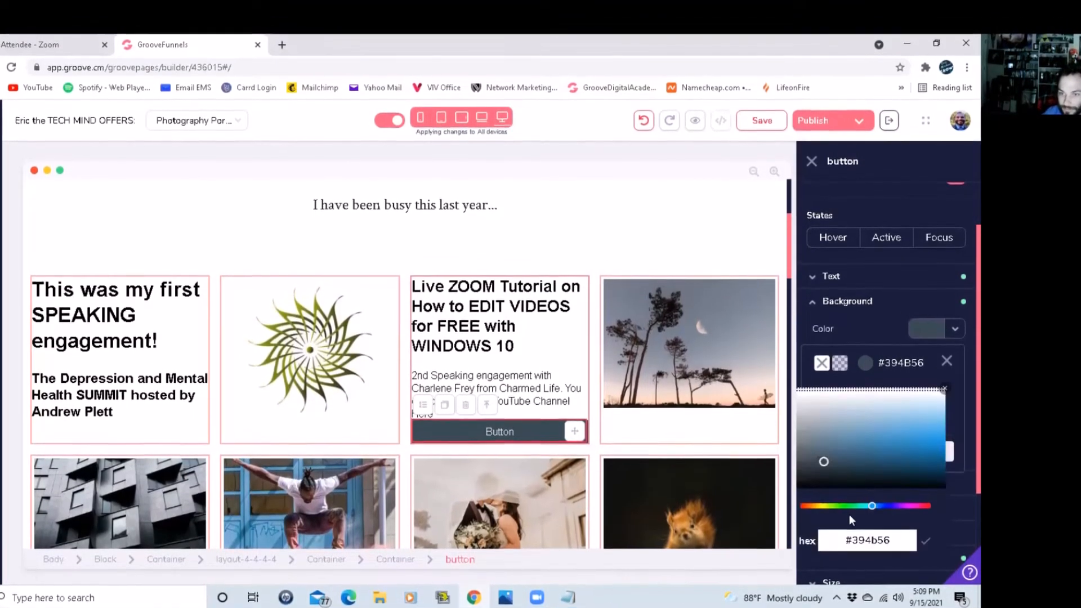
left_click_drag(851, 543, 894, 543)
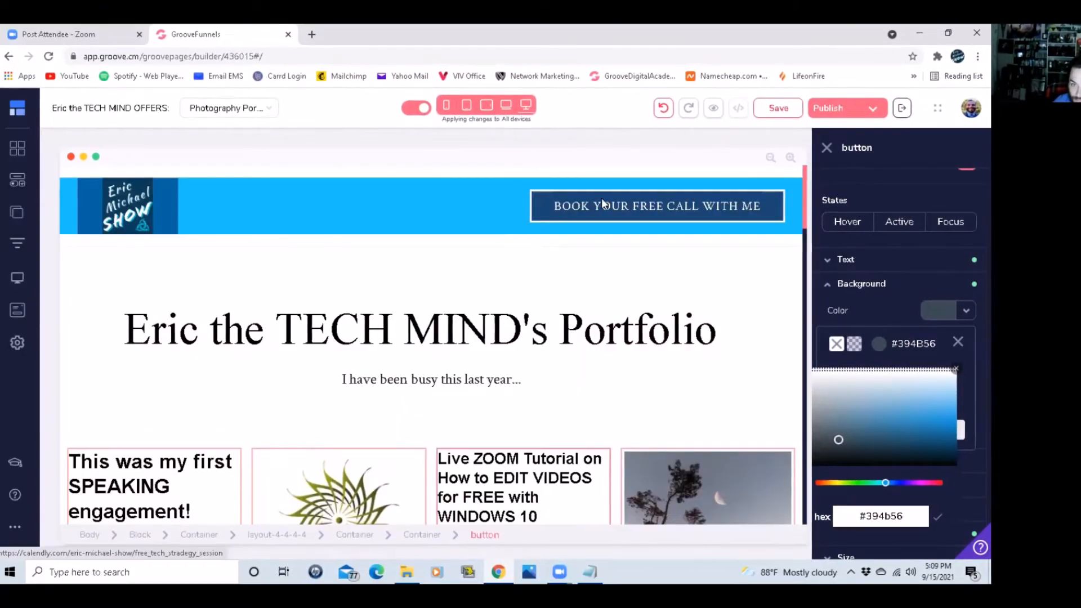
left_click(604, 206)
scroll(540, 415, "down", 3)
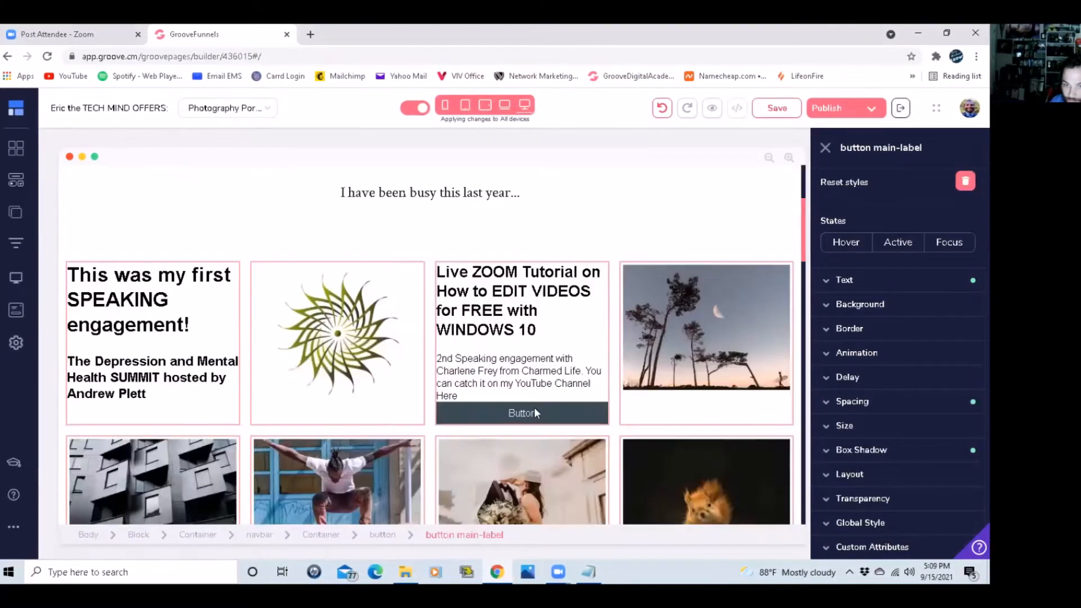
Apply the "White and dark blue" global style to the main label of the new gallery button.
left_click(543, 419)
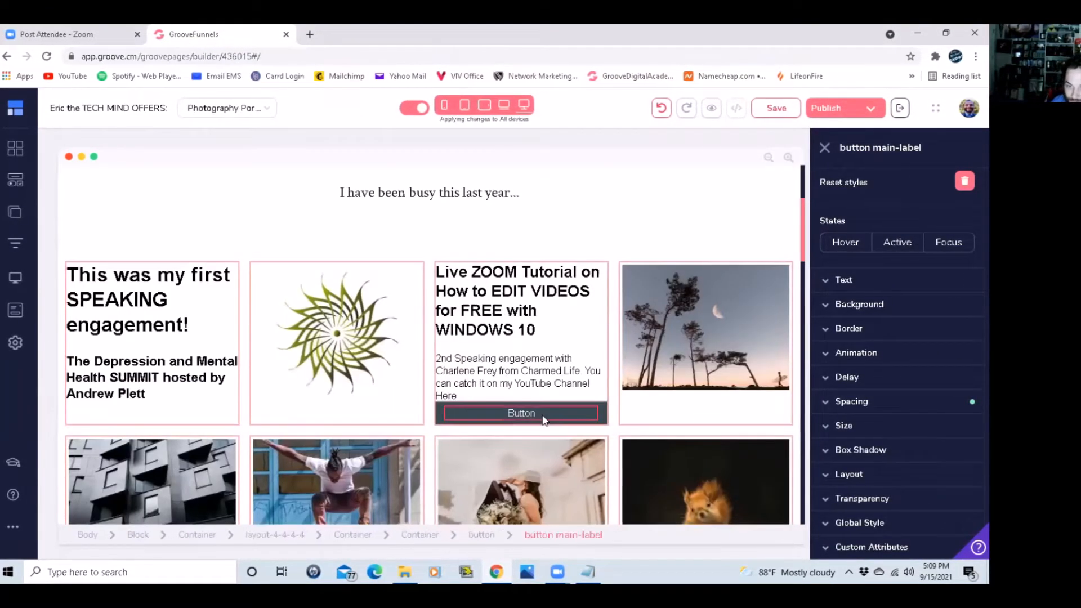
left_click(850, 523)
left_click(861, 519)
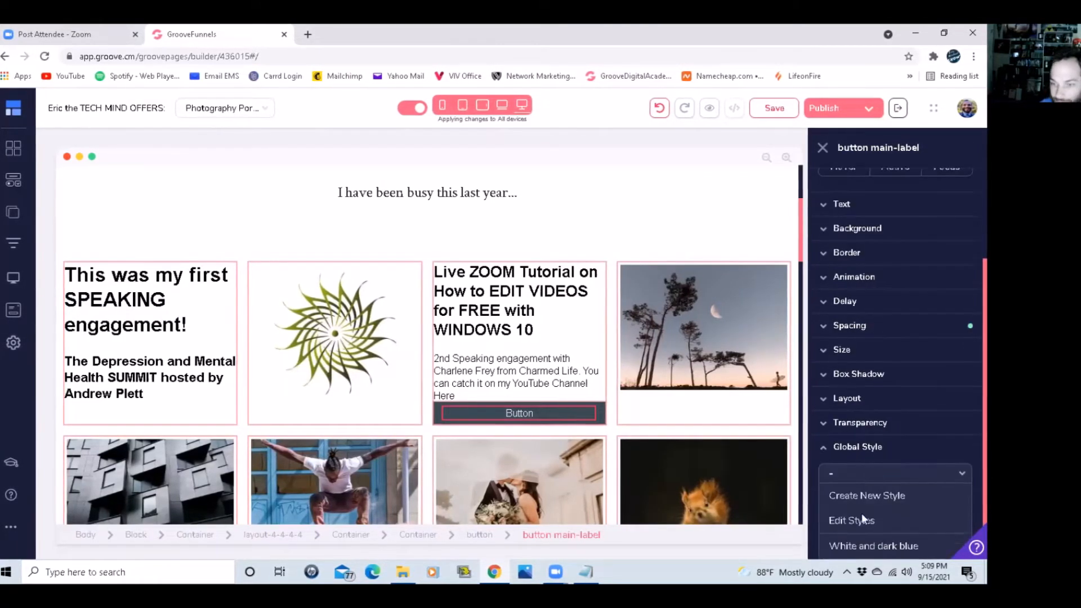
left_click(834, 544)
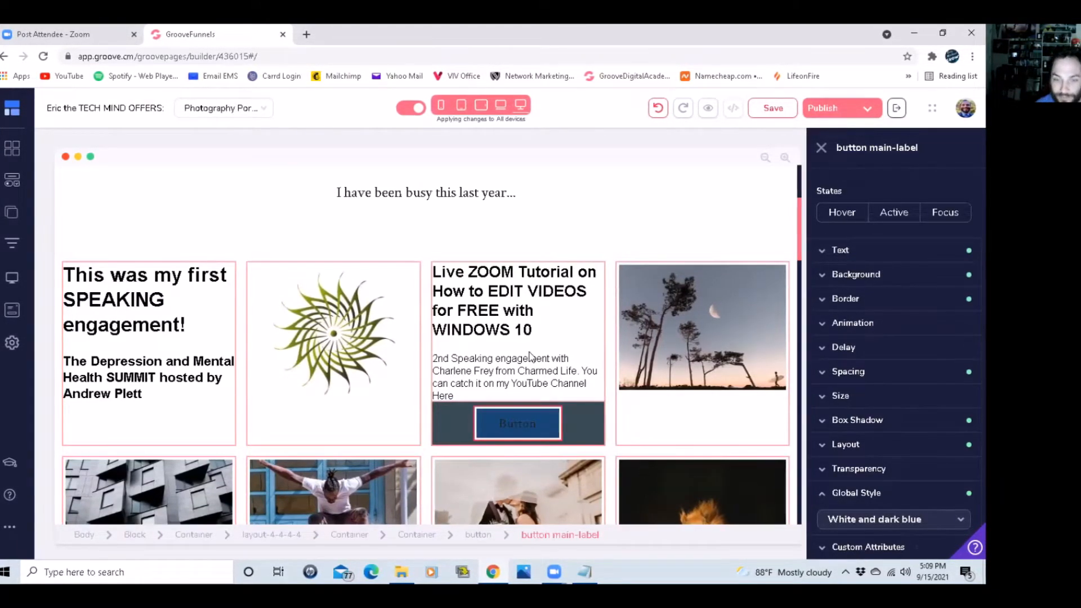
Set the gallery button label's text color to white (#FFFFFF) and its font to Balsamiq Sans.
left_click(549, 396)
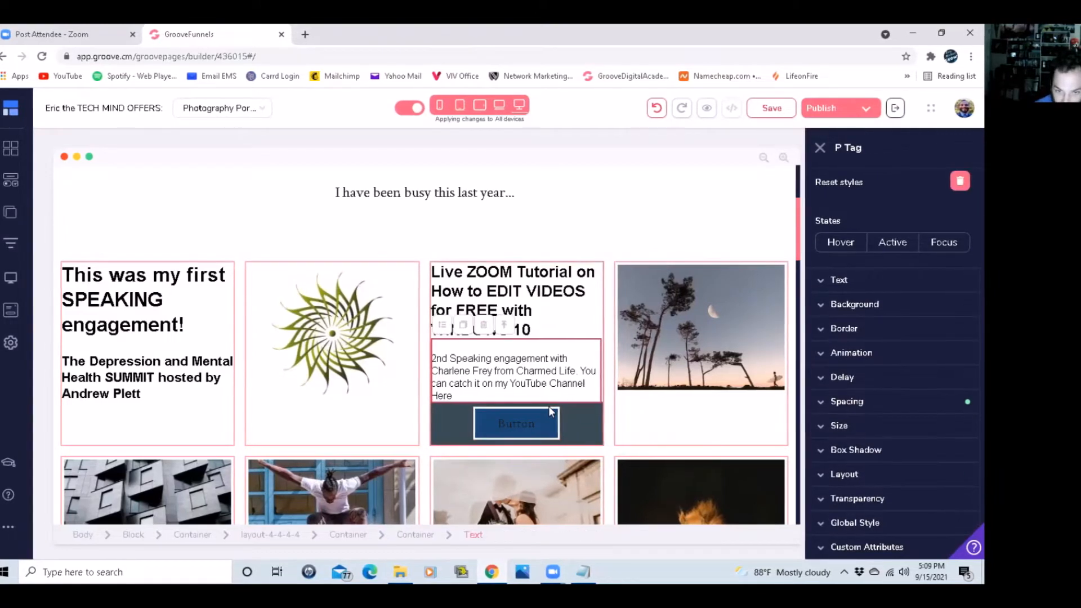
left_click(548, 407)
left_click(862, 281)
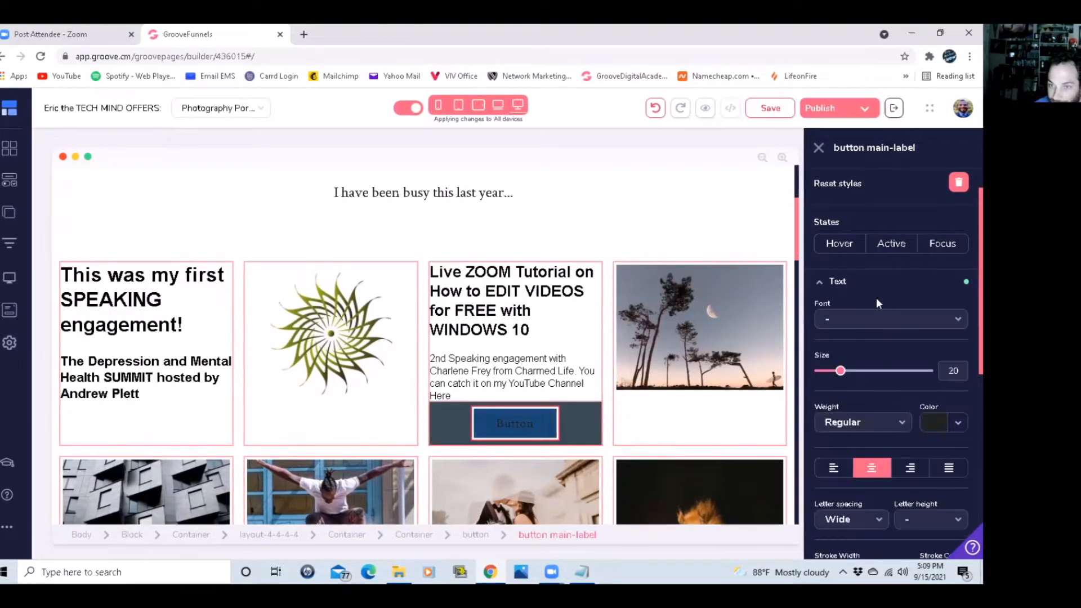
left_click(959, 423)
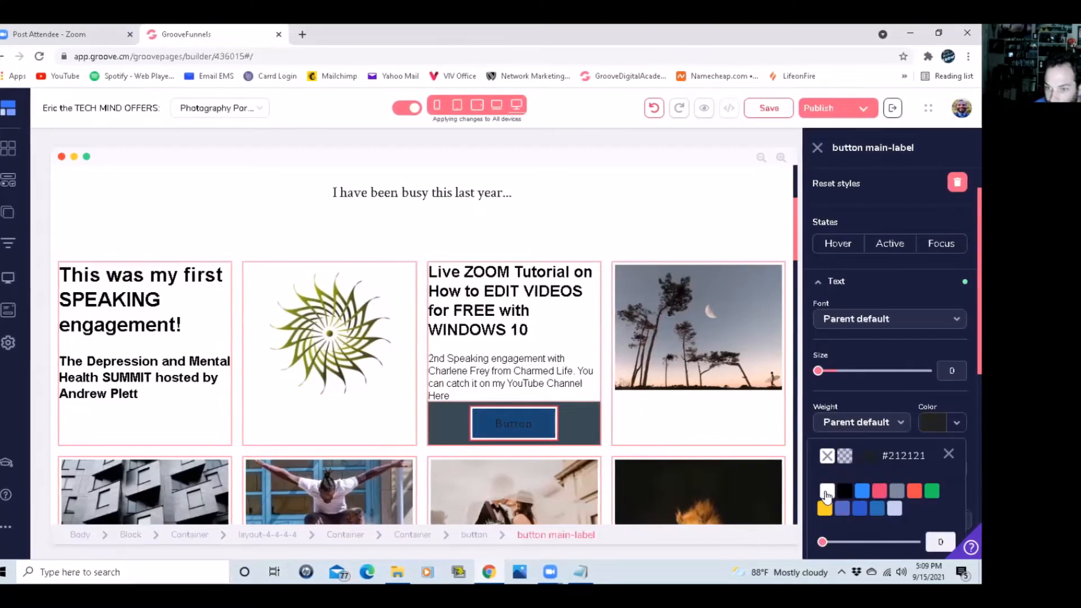
left_click(828, 490)
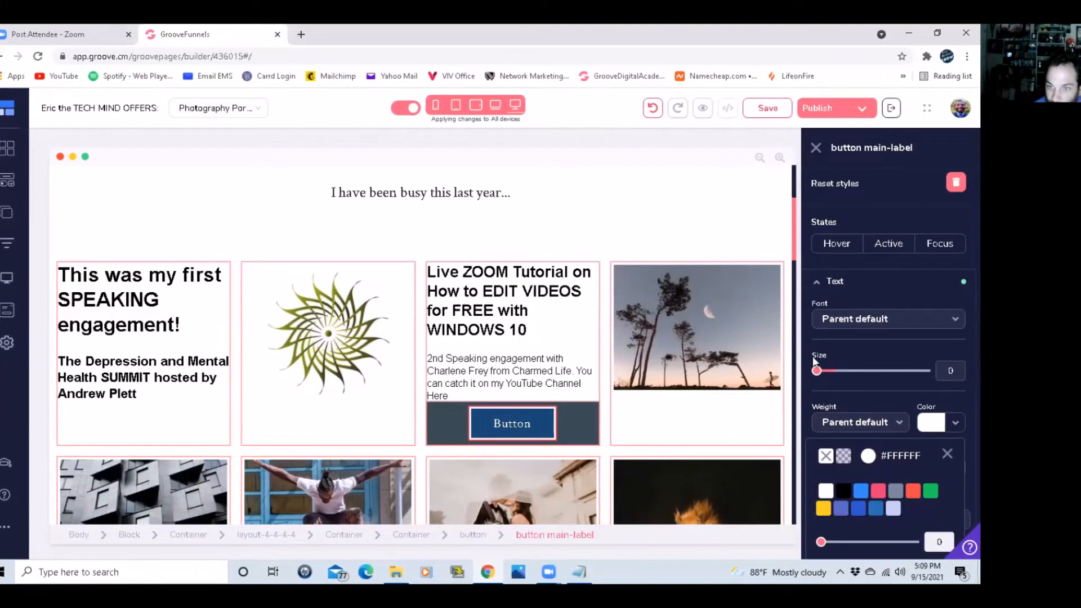
left_click(865, 321)
scroll(870, 384, "down", 3)
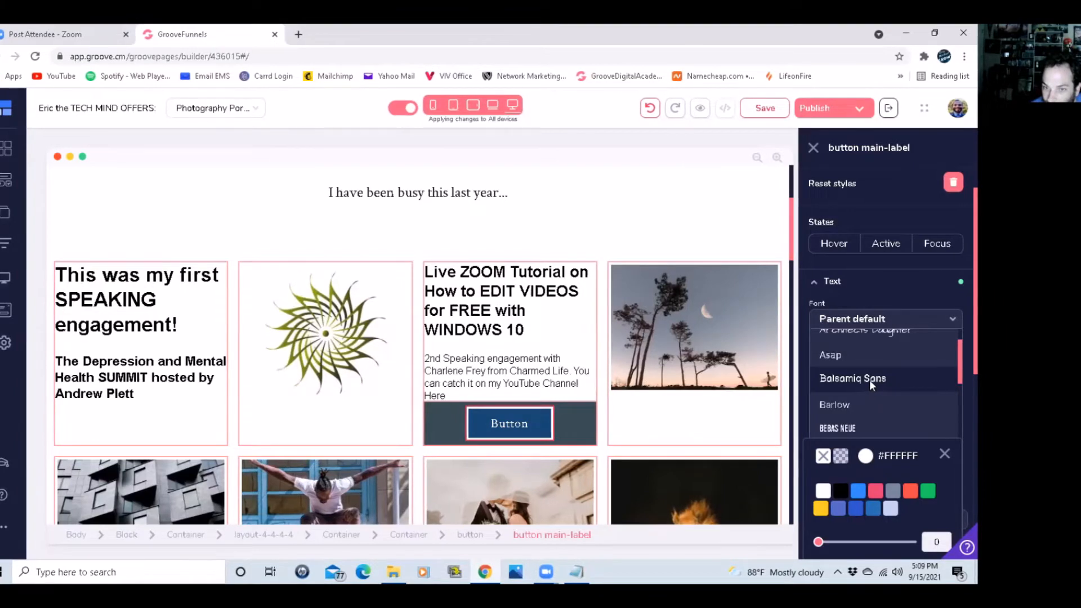
left_click(869, 379)
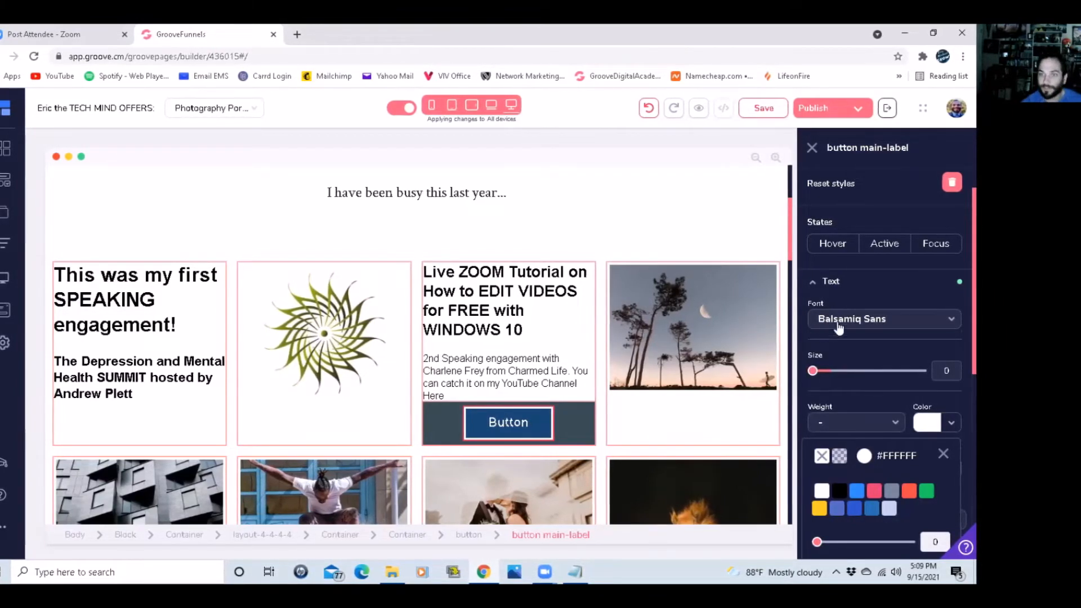
Replace the gallery button's main label text with the show's name from the header logo, writing "SHOW" in capitals.
scroll(858, 210, "up", 1)
left_click(873, 186)
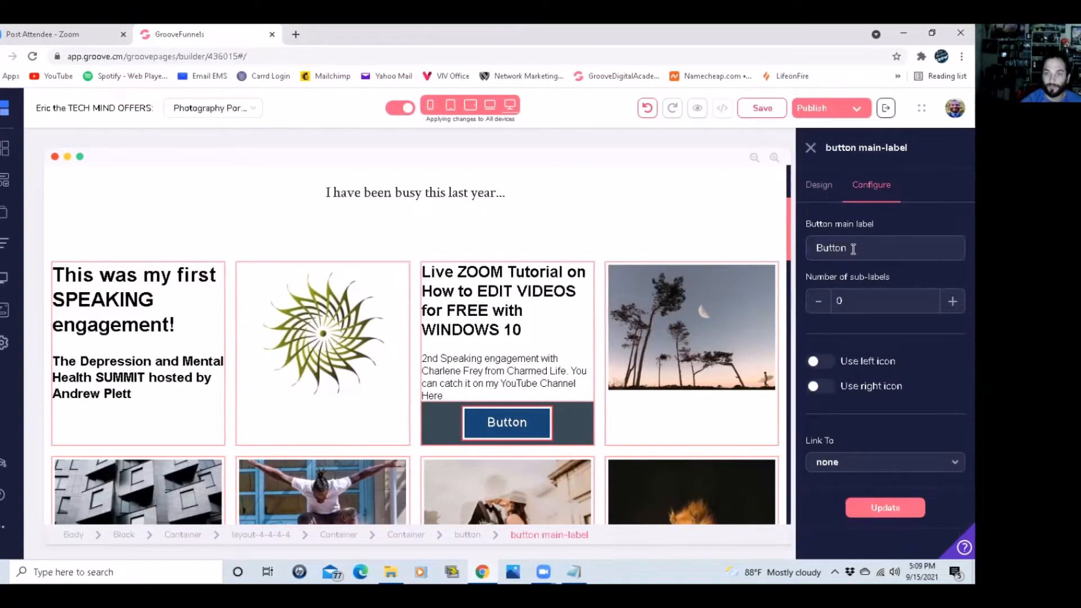
left_click_drag(861, 247, 780, 247)
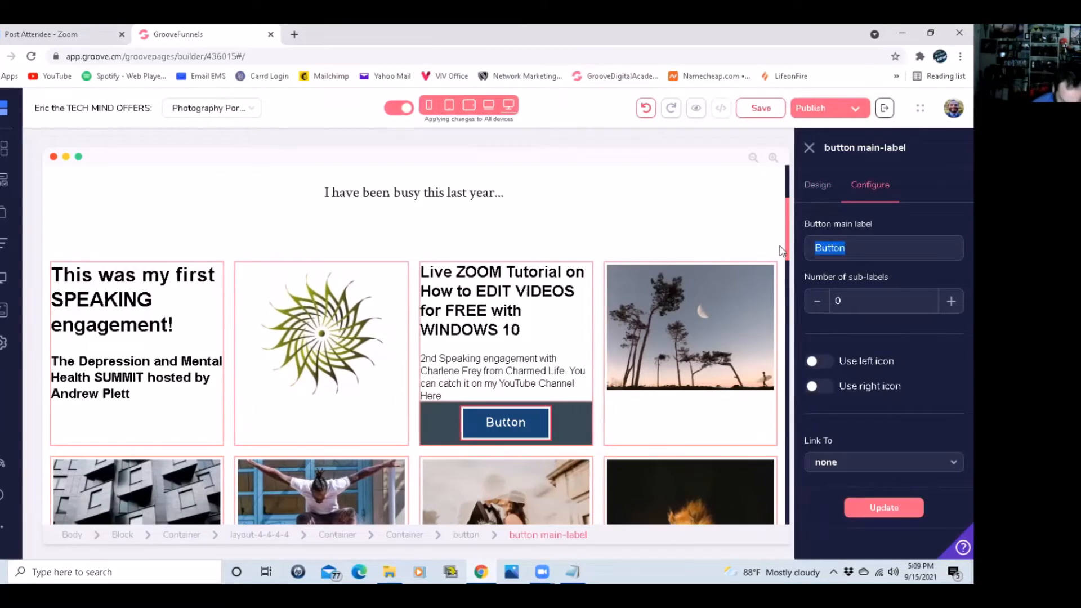
type("R")
key("BackSpace")
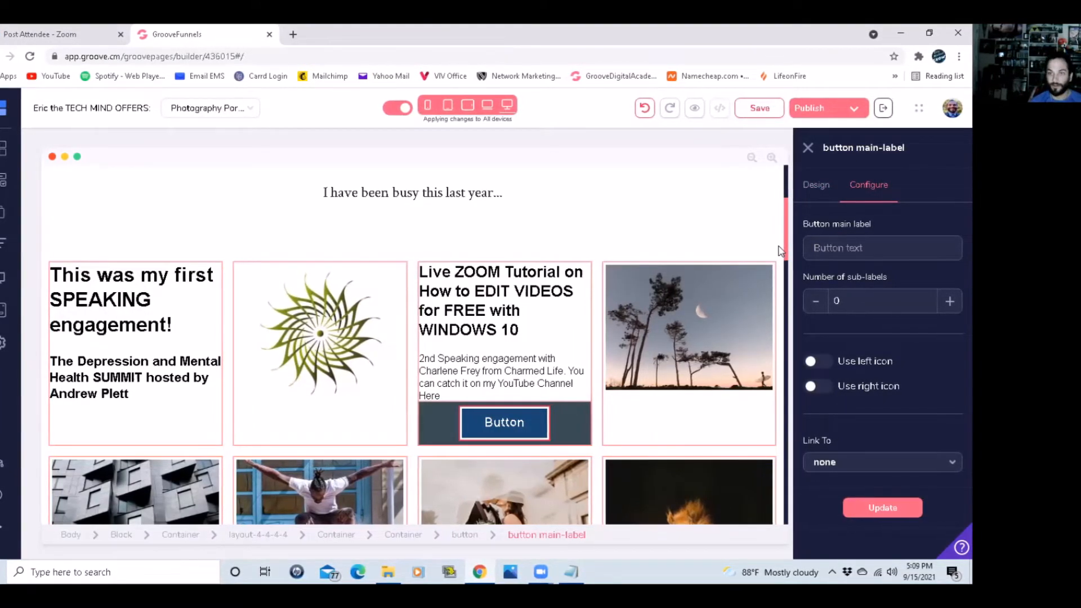
type("Eric M")
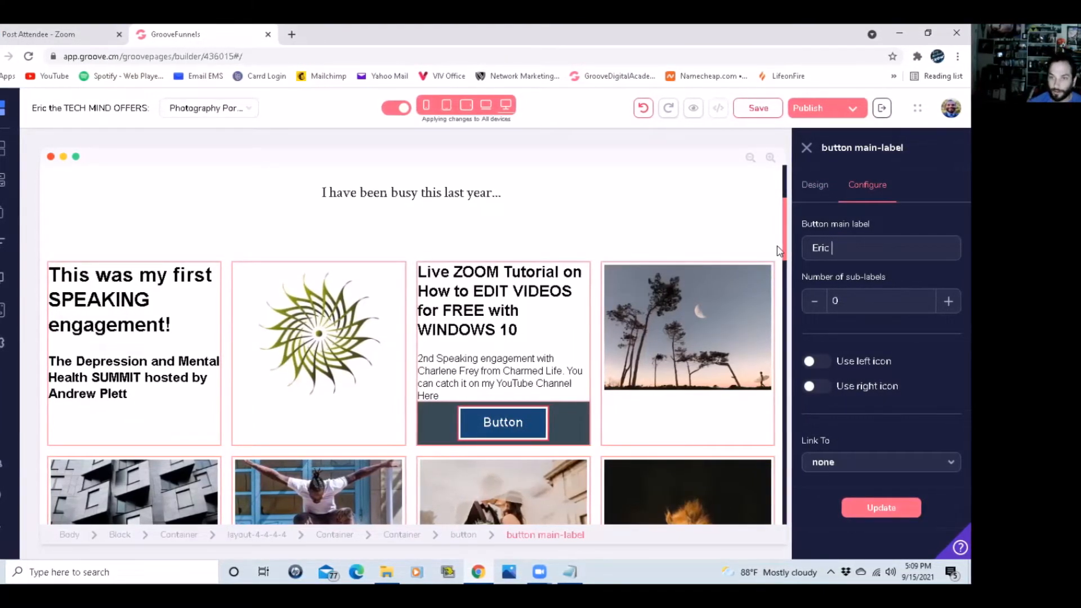
type("ichael SHO")
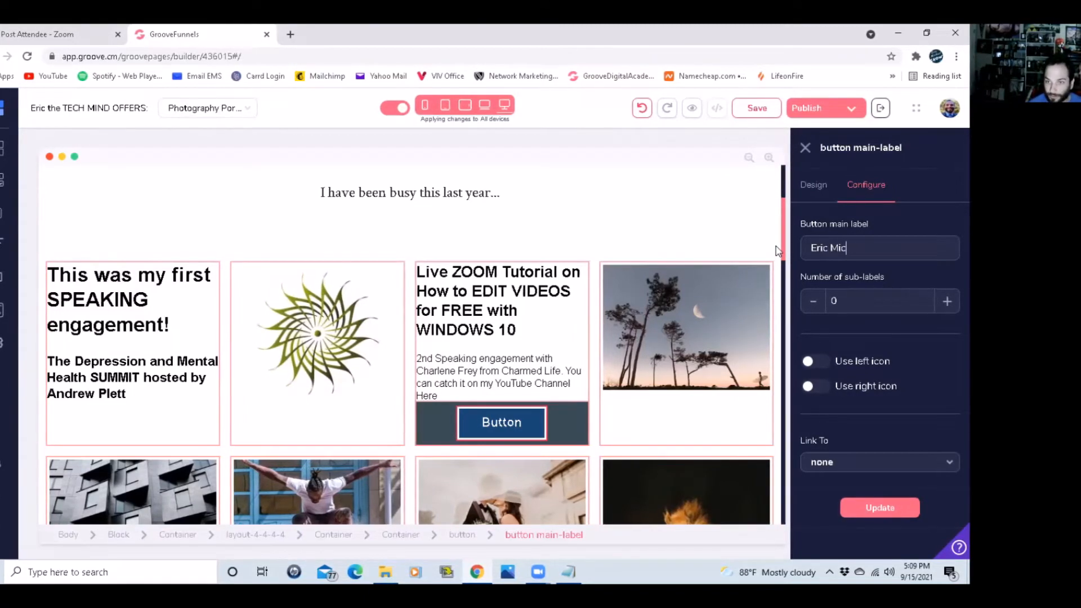
type("W")
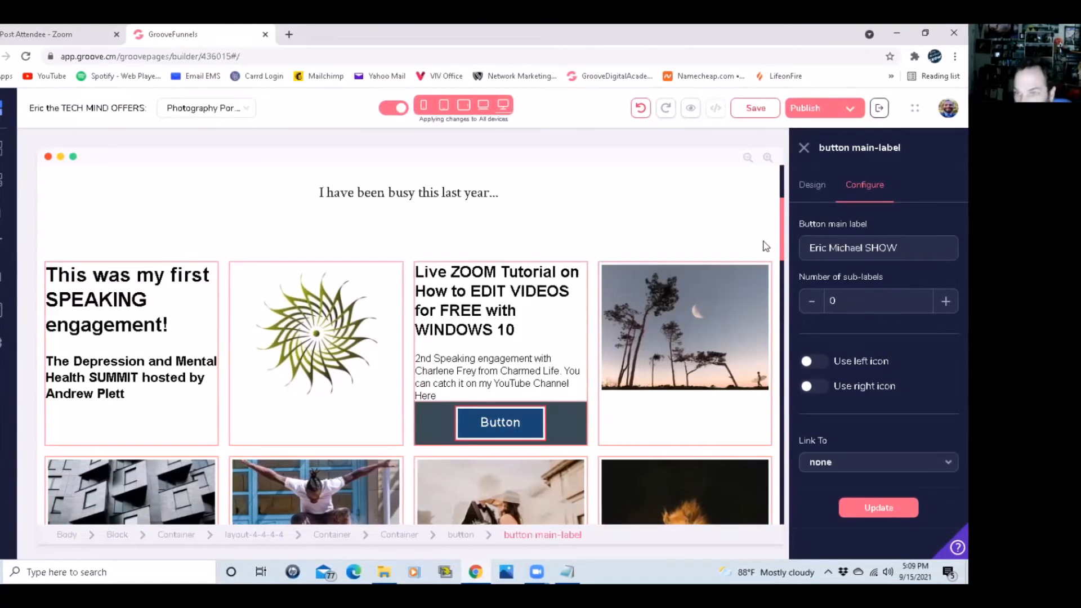
left_click(853, 460)
scroll(853, 455, "down", 1)
left_click(836, 509)
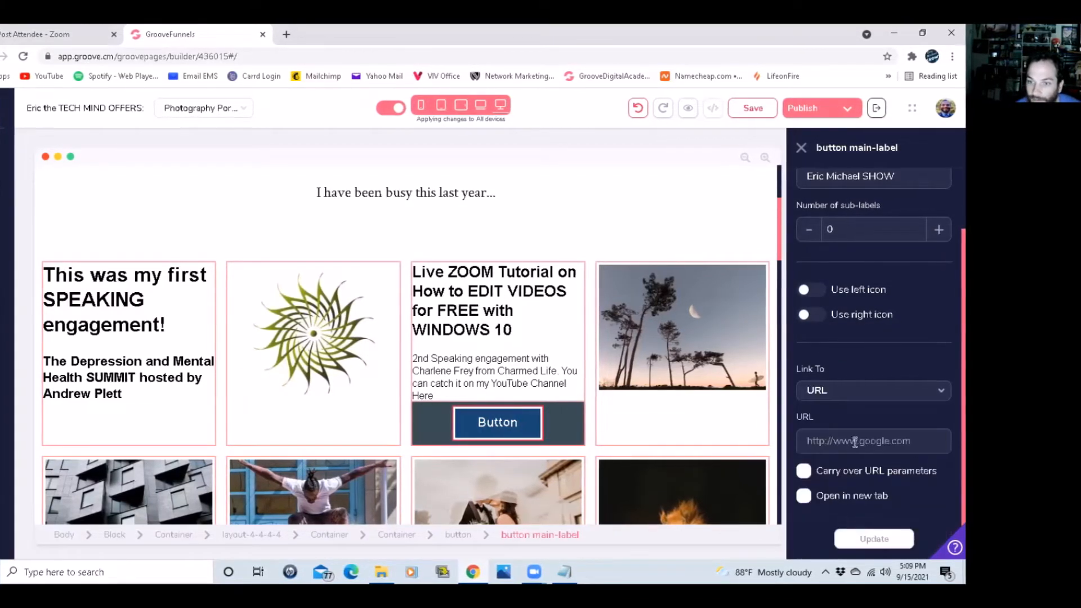
left_click(856, 441)
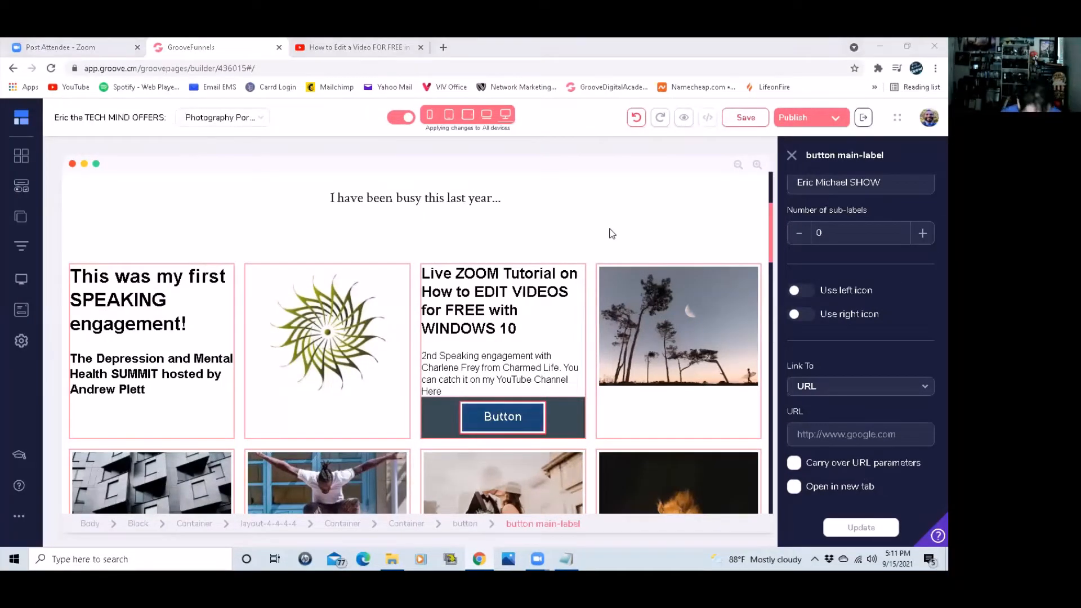
left_click(815, 433)
type("https://youtu.be/fDR1SRd5EnU")
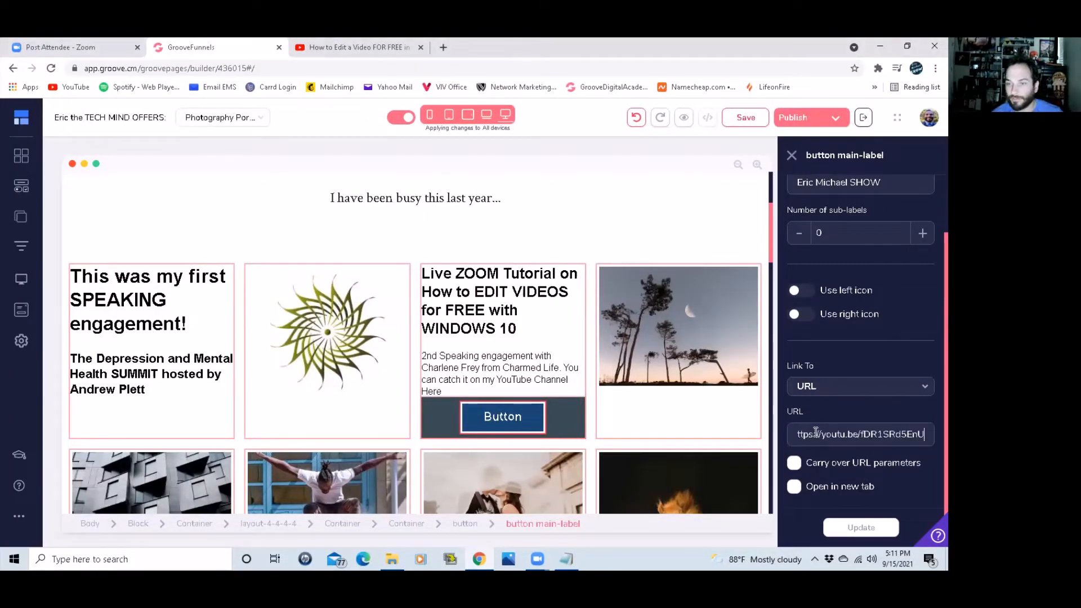
left_click(843, 527)
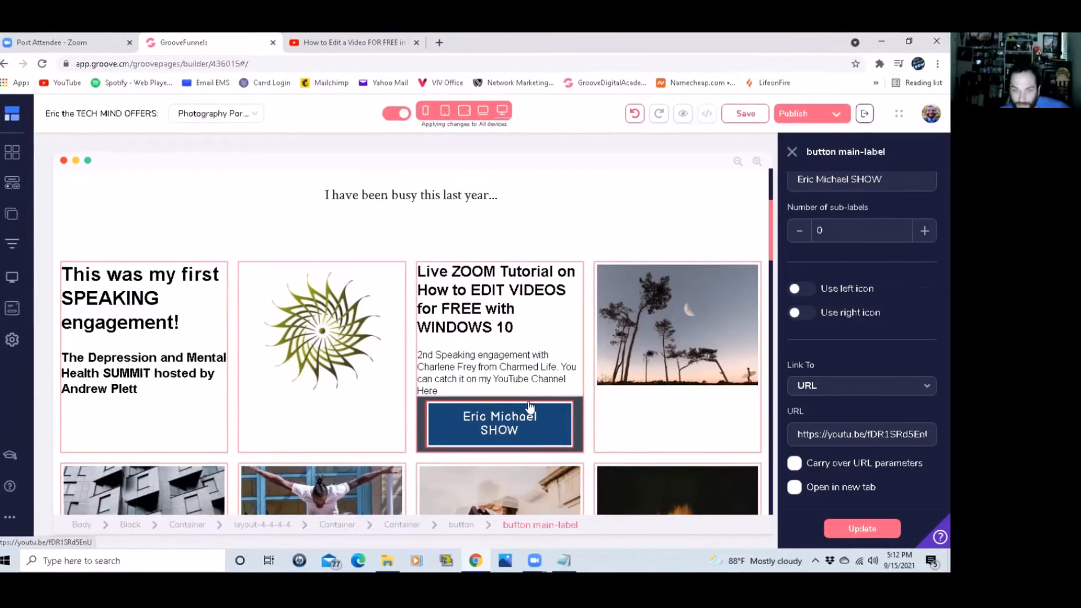
left_click(434, 381)
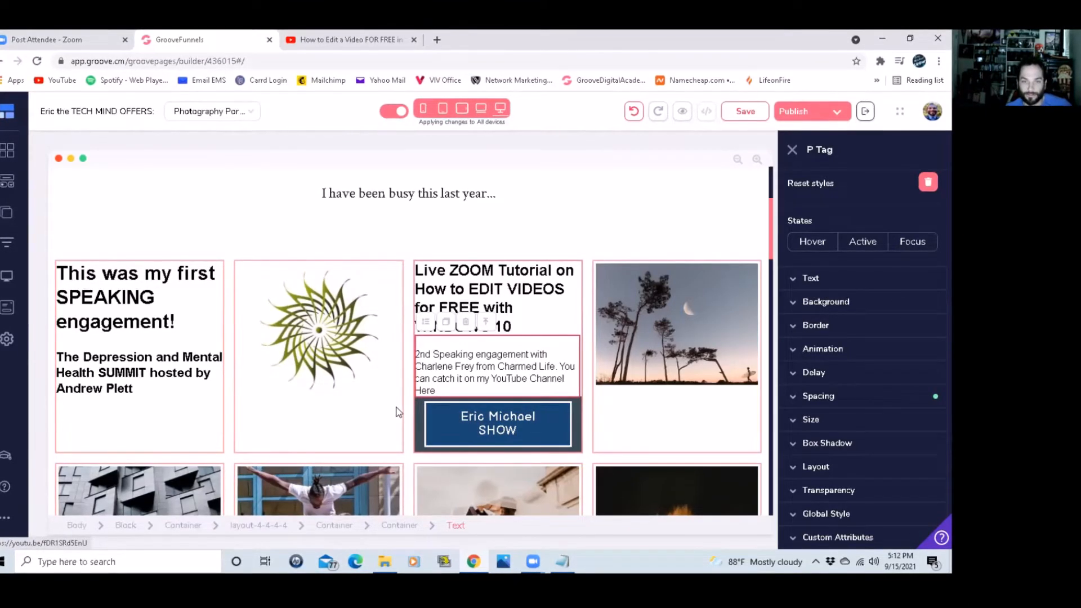
Set the gallery button's background color to #1BC3FF.
left_click(512, 408)
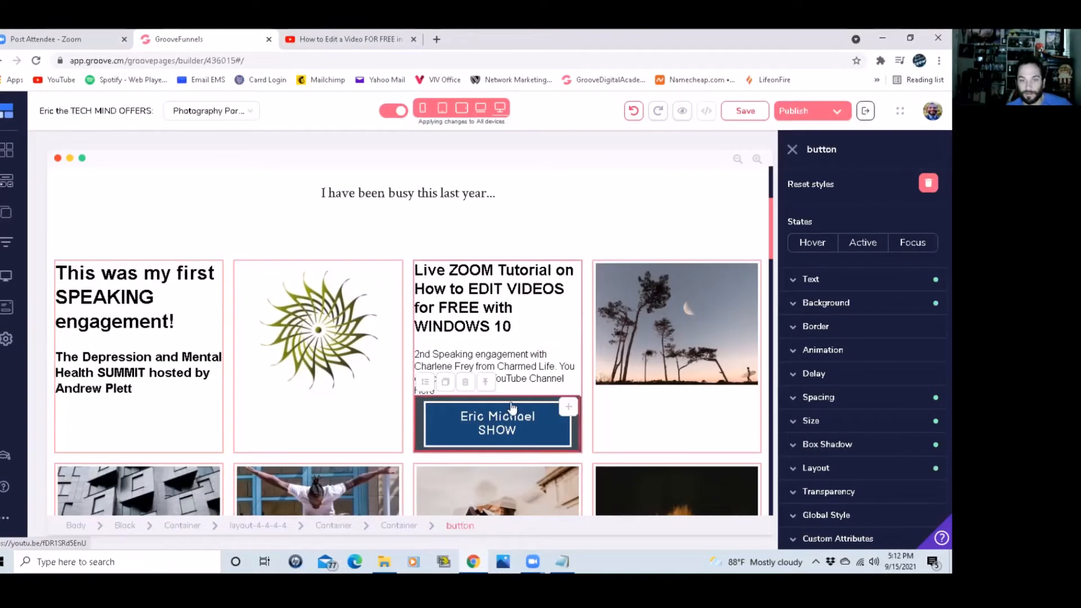
left_click(858, 302)
left_click(927, 329)
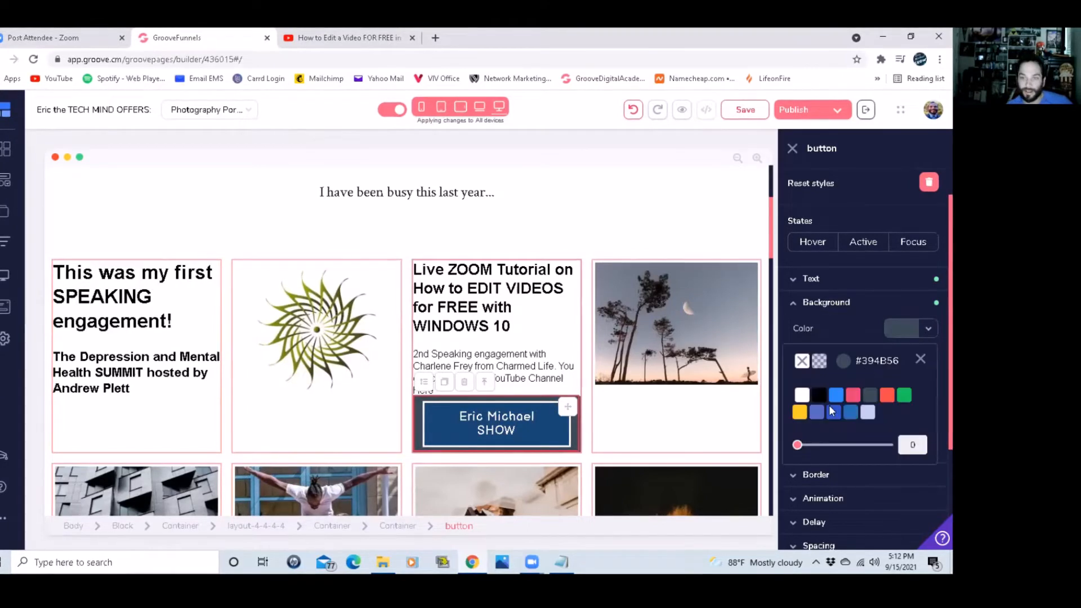
mouse_move(837, 422)
left_click(836, 453)
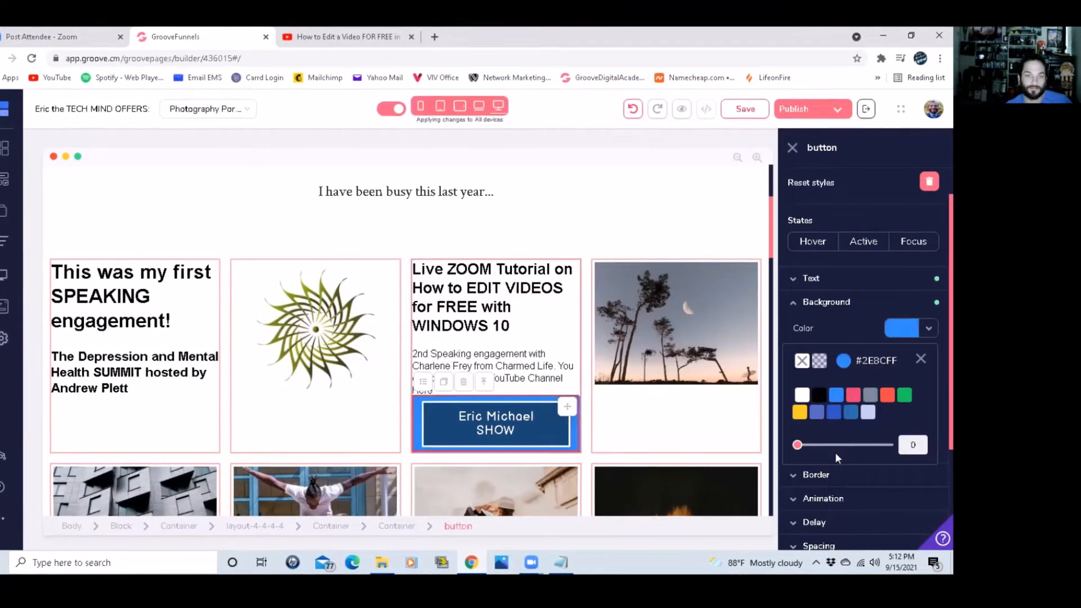
left_click(842, 364)
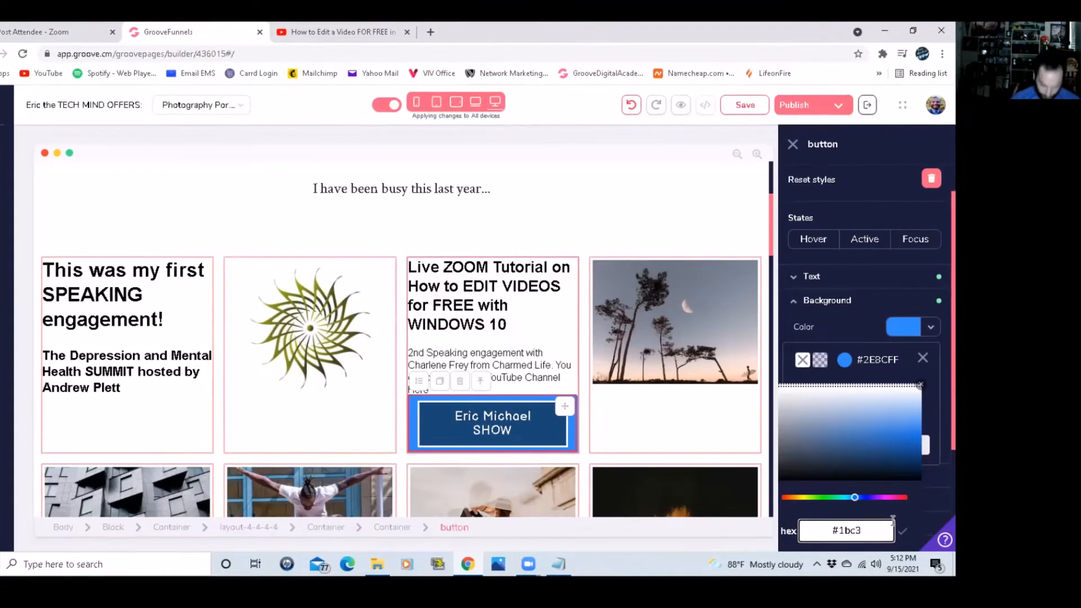
key("Return")
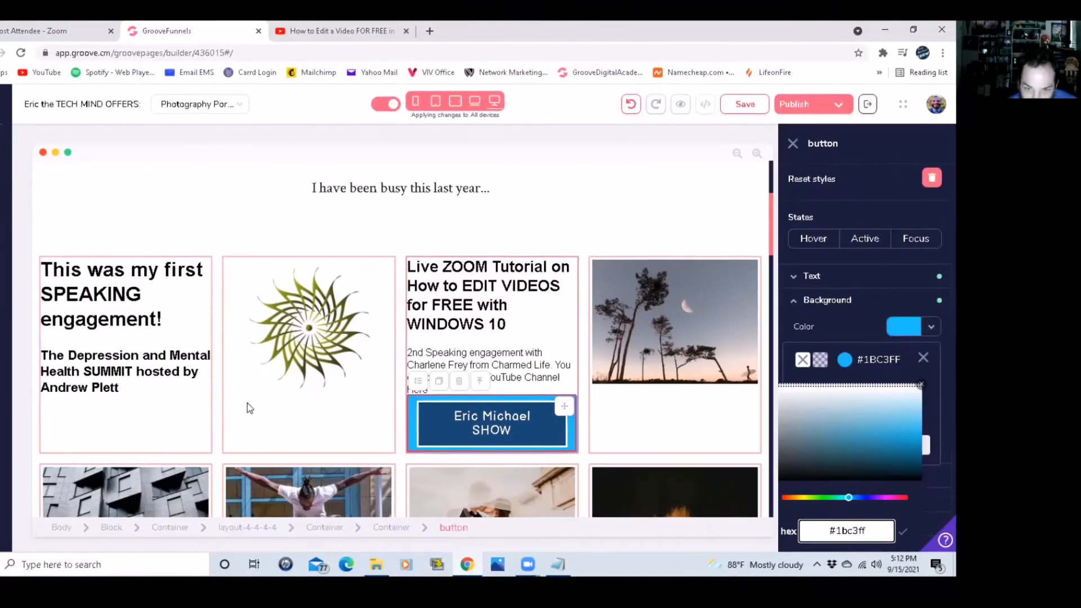
Replace the moonlit trees image in the first gallery row with the plasma ball photo and set its fixed width to 320 px.
left_click(673, 313)
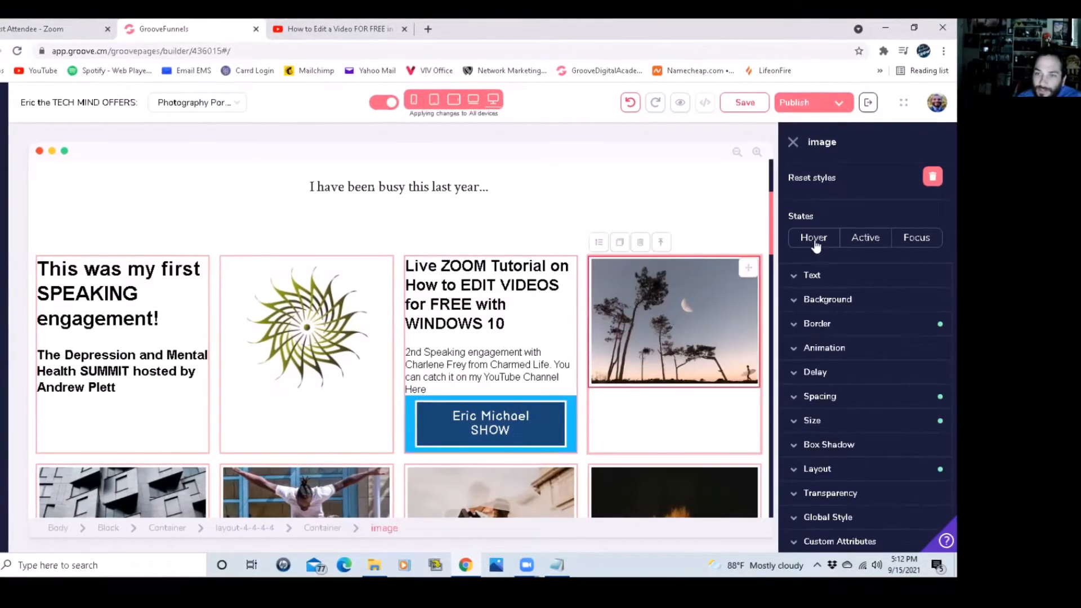
left_click(859, 179)
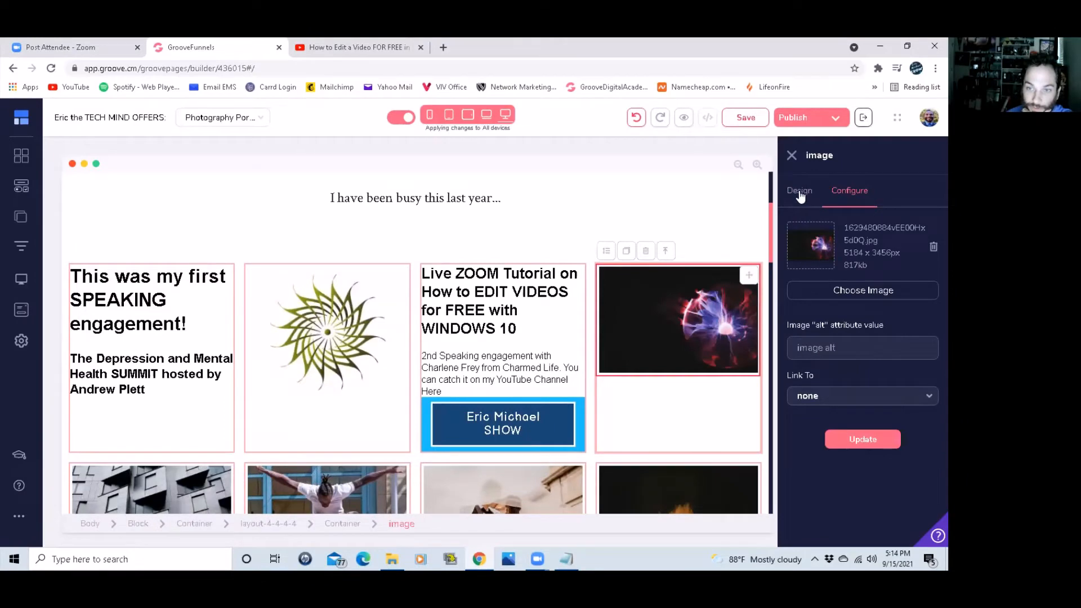
left_click(799, 192)
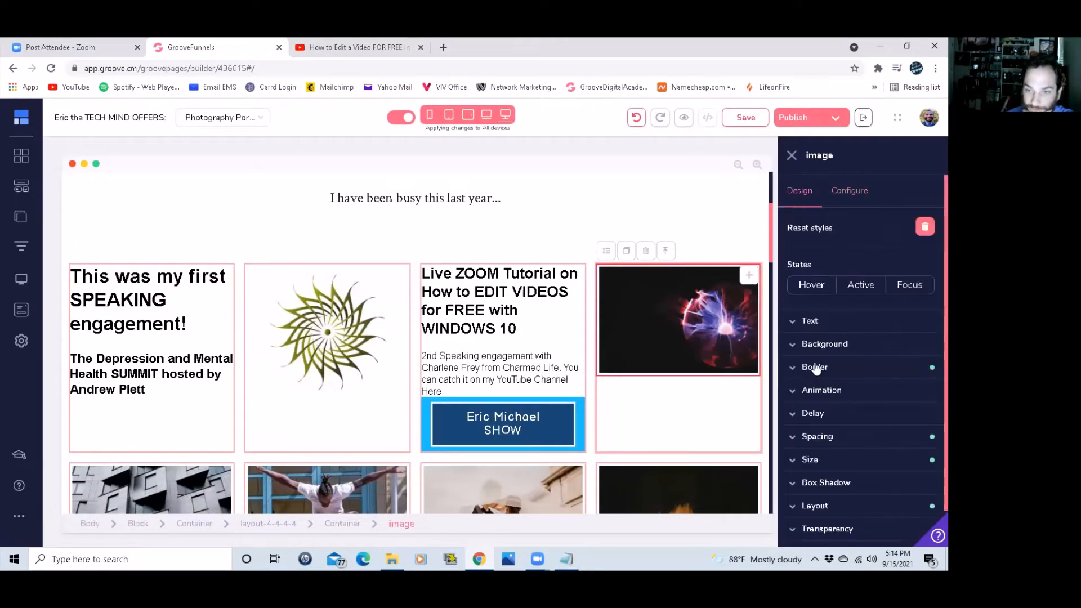
left_click(833, 321)
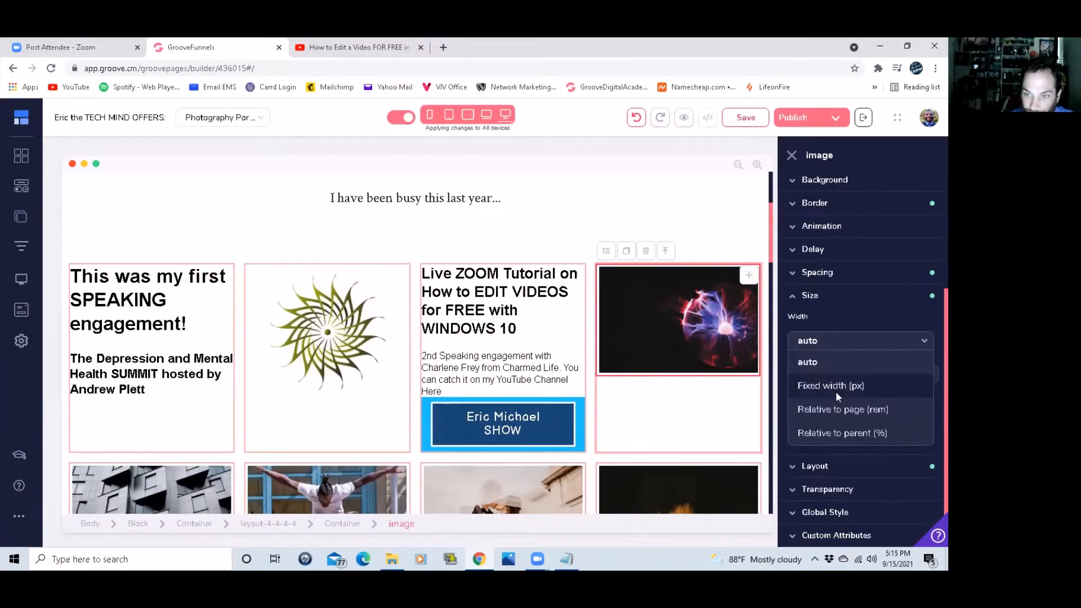
left_click(835, 390)
left_click_drag(795, 348, 826, 349)
Give the plasma ball image a fixed pixel height and increase it until the image fills its cell.
left_click(834, 402)
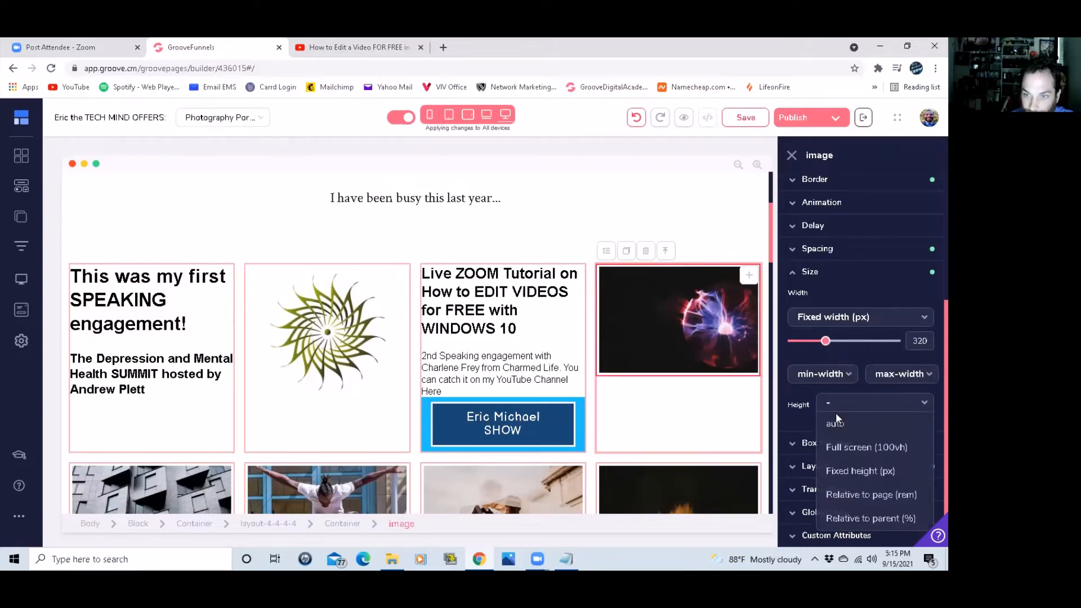
left_click(839, 467)
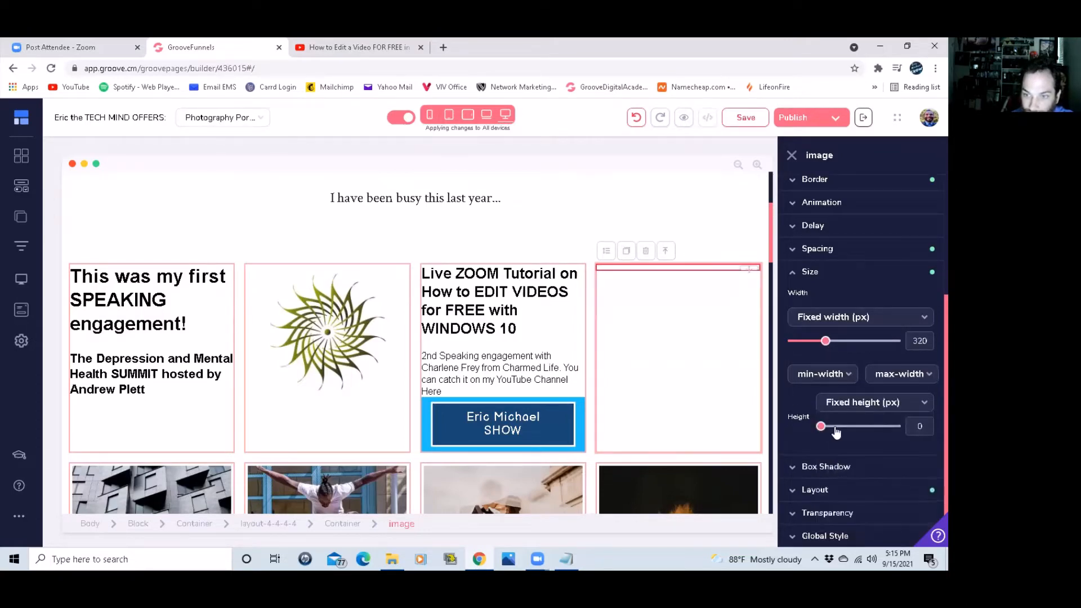
left_click_drag(836, 432, 846, 437)
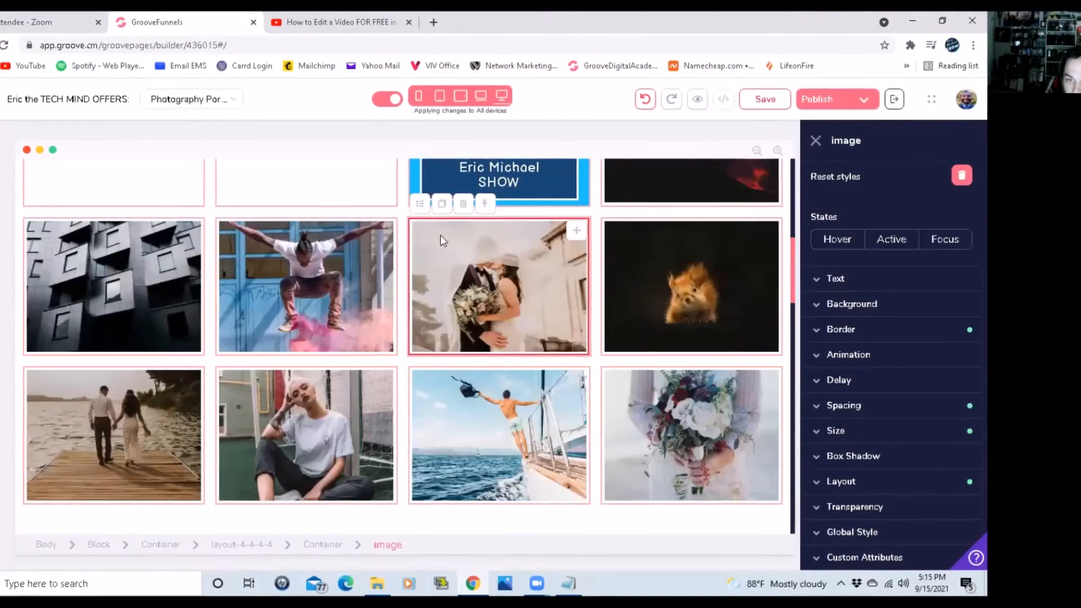
Delete the wedding couple image from the second gallery row and move the jumping man image into the emptied cell.
left_click(465, 216)
left_click(499, 346)
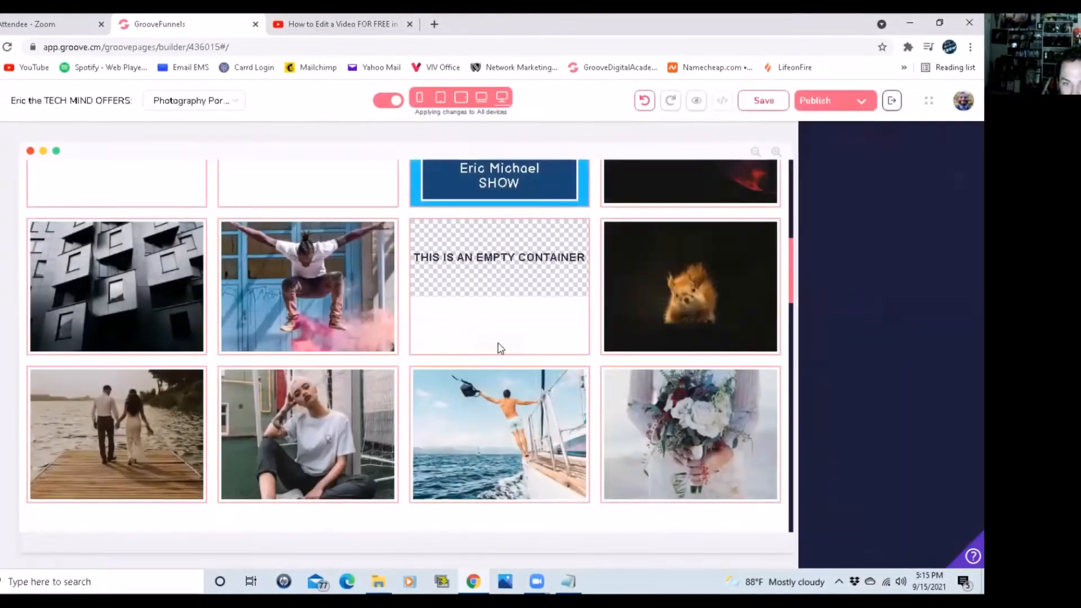
left_click_drag(380, 306, 619, 323)
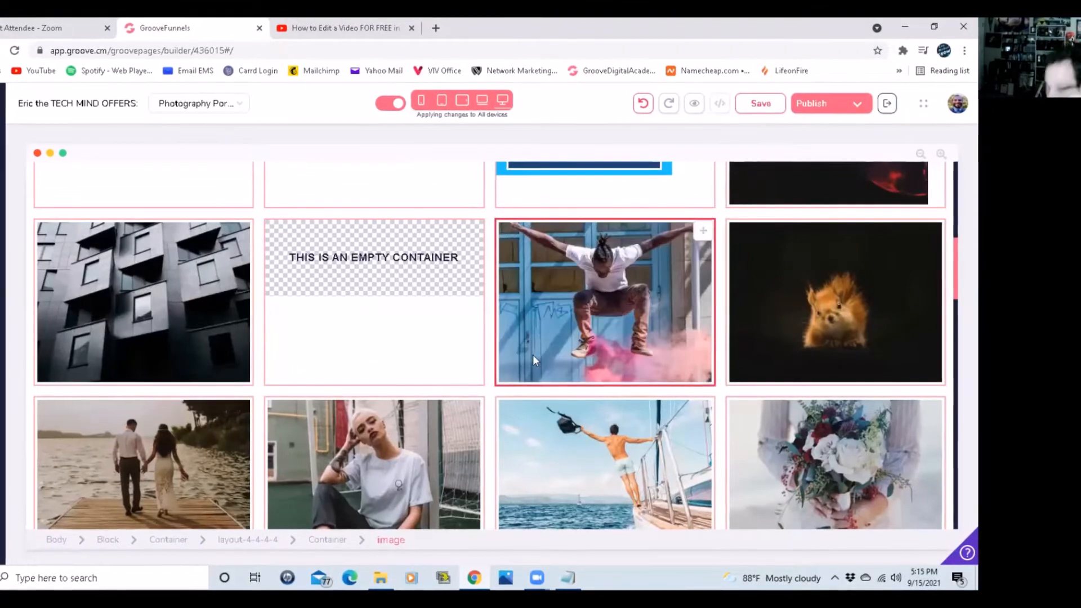
scroll(780, 411, "down", 1)
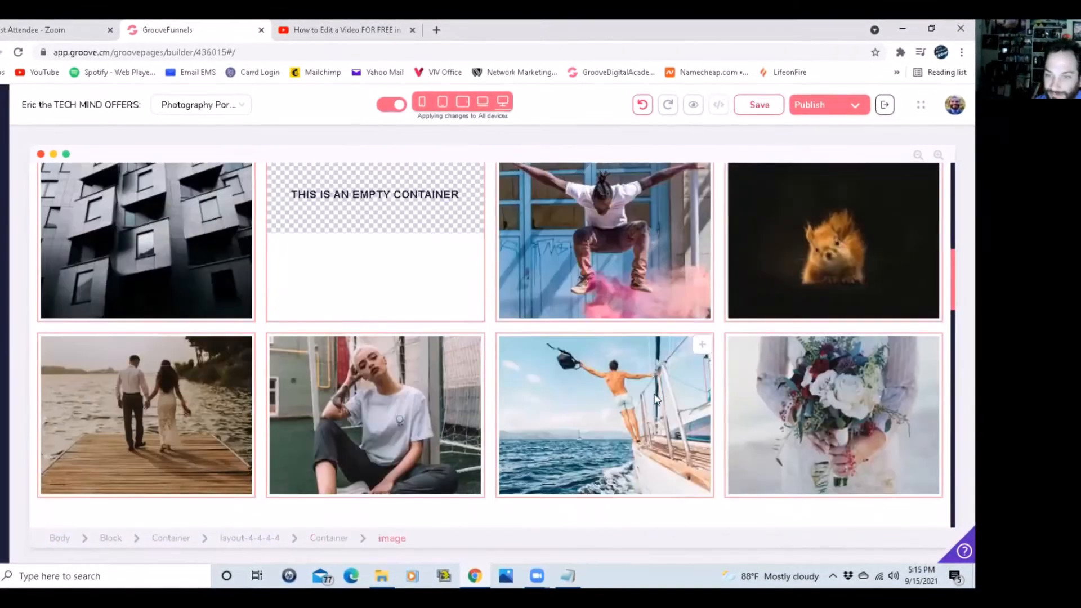
Delete the bouquet image from the last gallery row and move the squirrel image into its empty container.
left_click(780, 411)
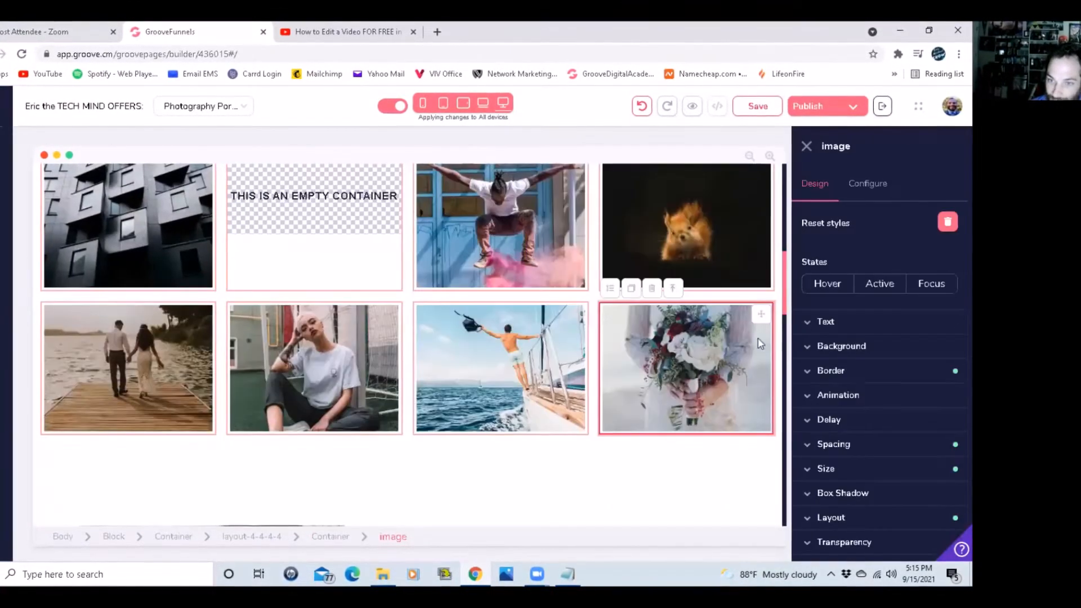
left_click(651, 288)
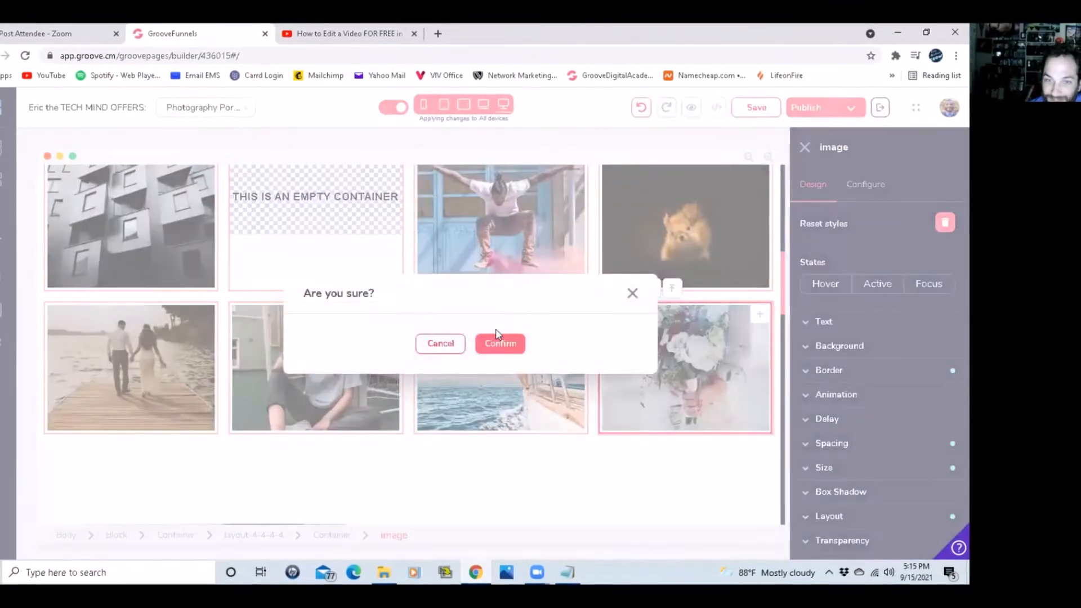
left_click(497, 343)
left_click(772, 245)
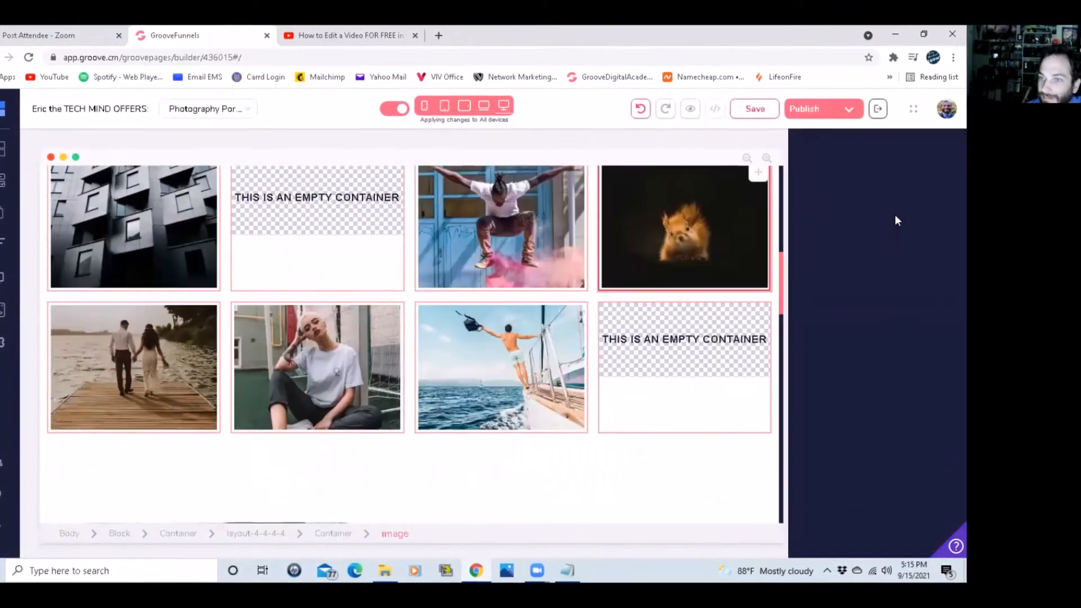
left_click_drag(756, 195, 711, 376)
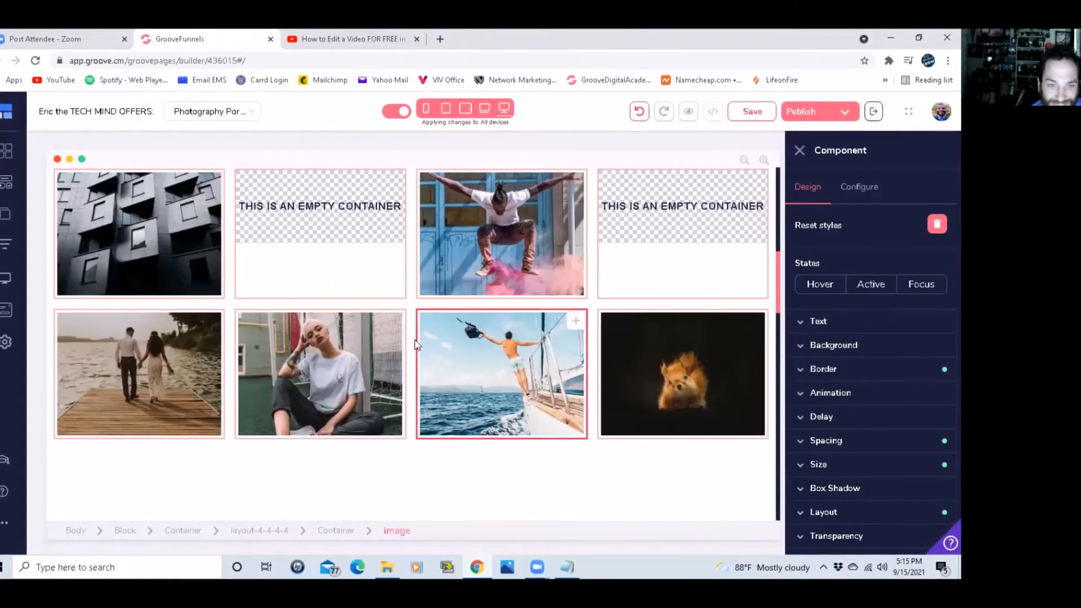
left_click(263, 346)
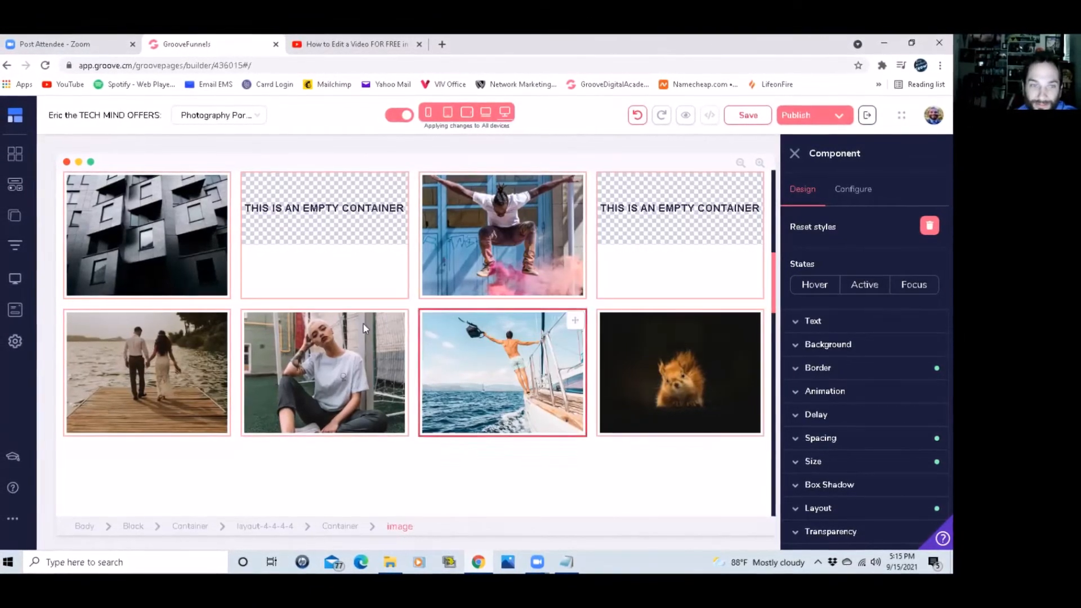
scroll(220, 332, "up", 2)
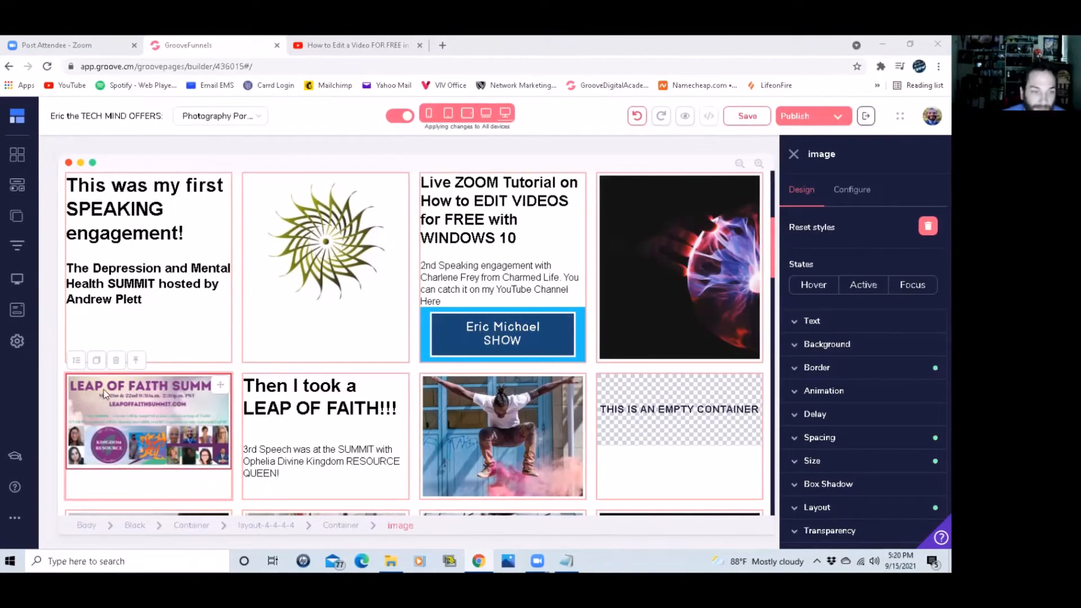
left_click(372, 355)
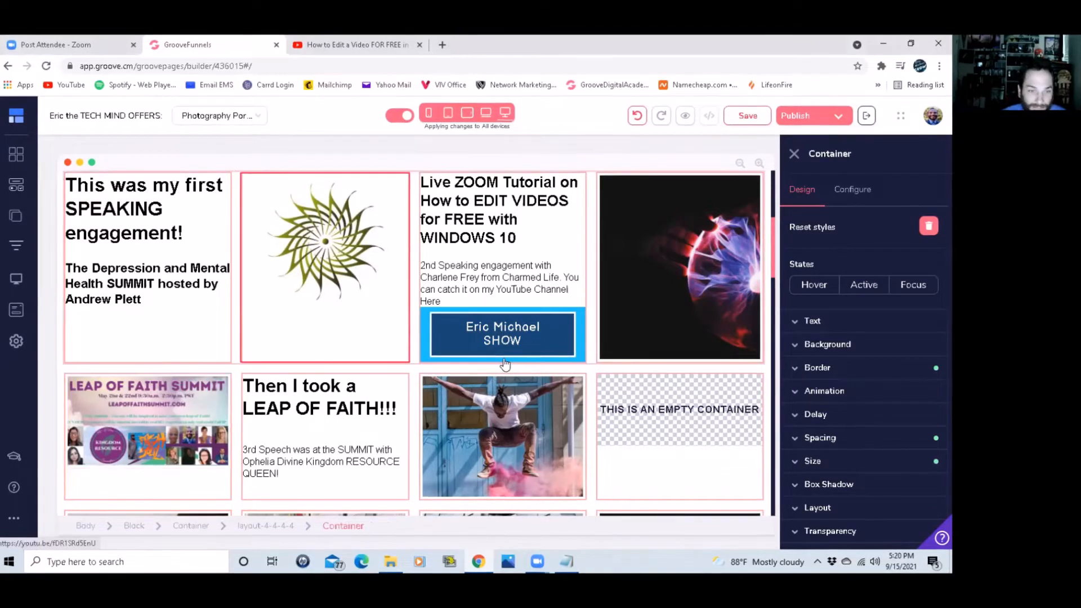
Try the inline-flex display option on the Leap of Faith Summit image and return it to block.
left_click(128, 416)
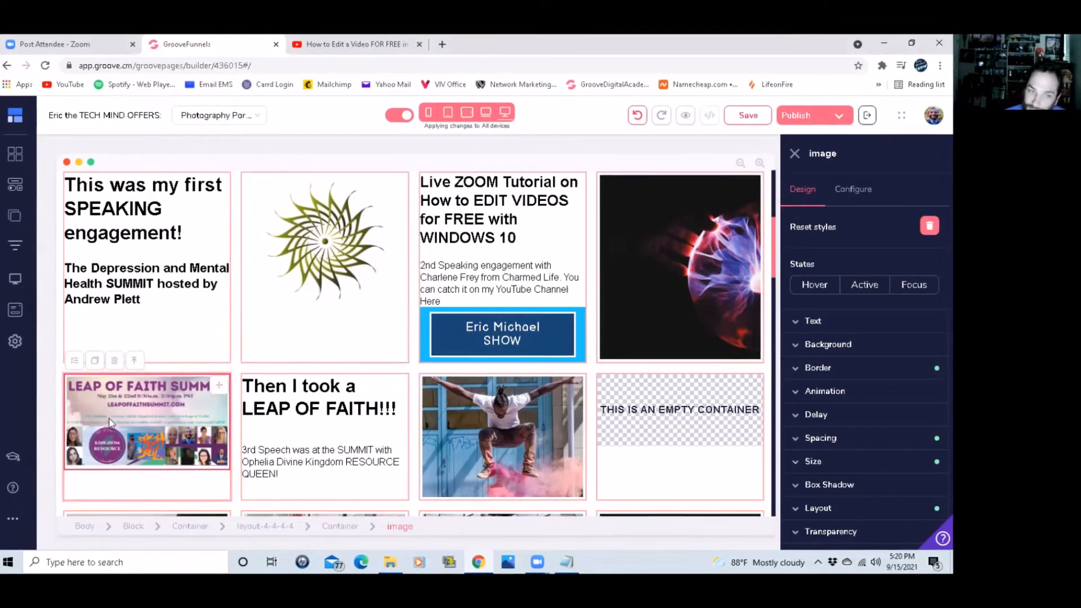
scroll(869, 475, "down", 1)
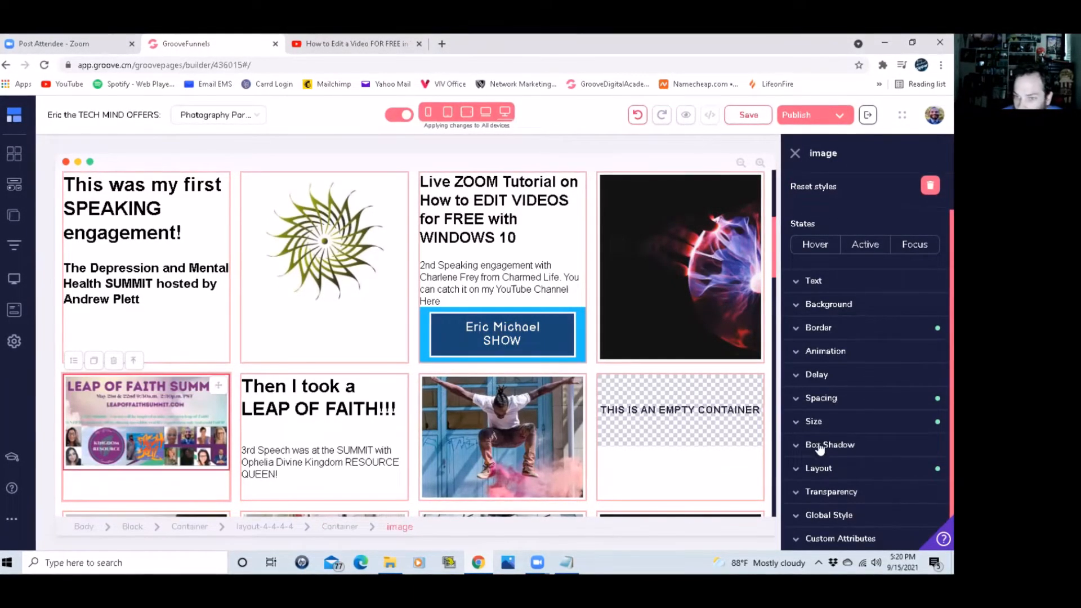
left_click(826, 465)
scroll(843, 466, "down", 1)
left_click(839, 461)
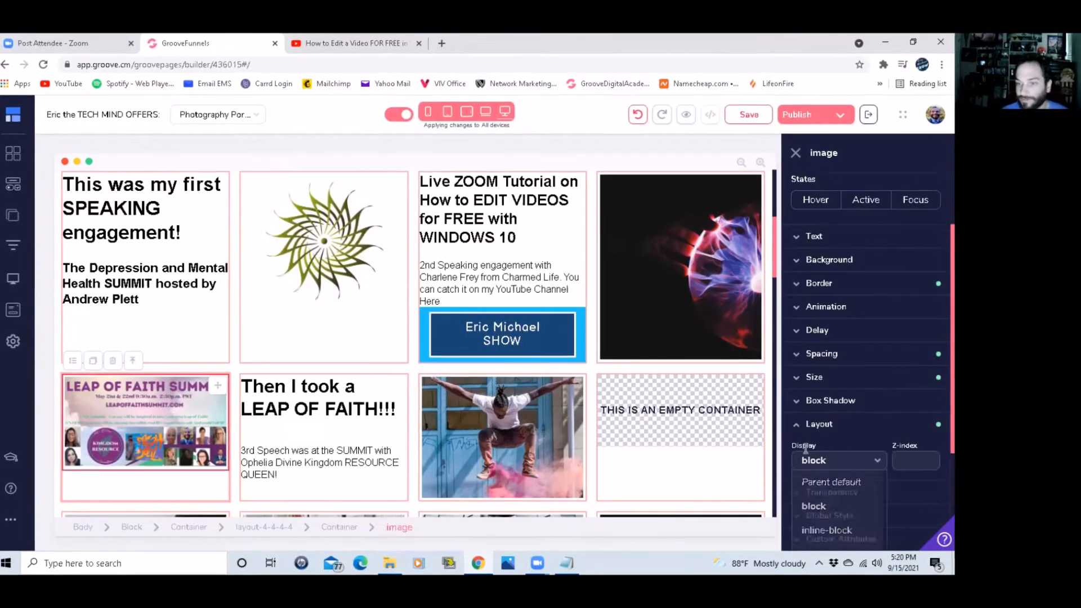
scroll(847, 475, "down", 1)
scroll(826, 458, "down", 2)
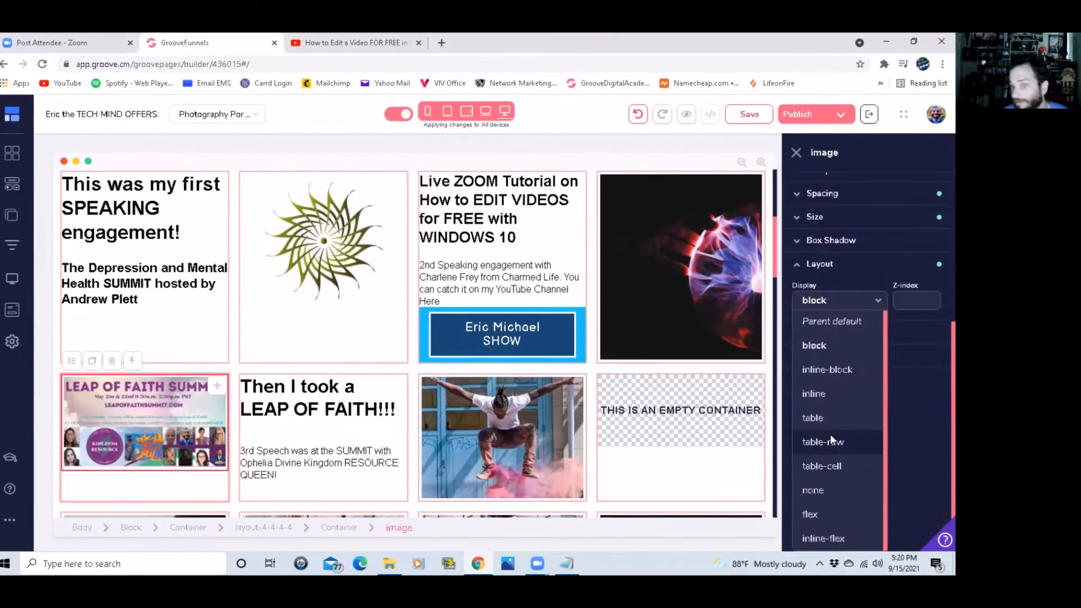
left_click(826, 535)
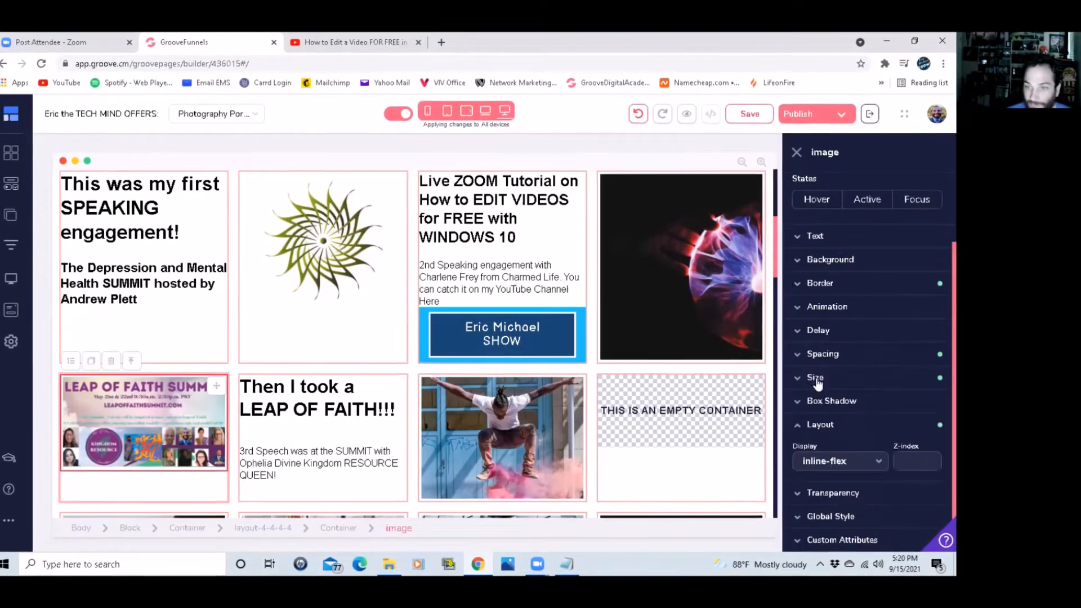
left_click(848, 467)
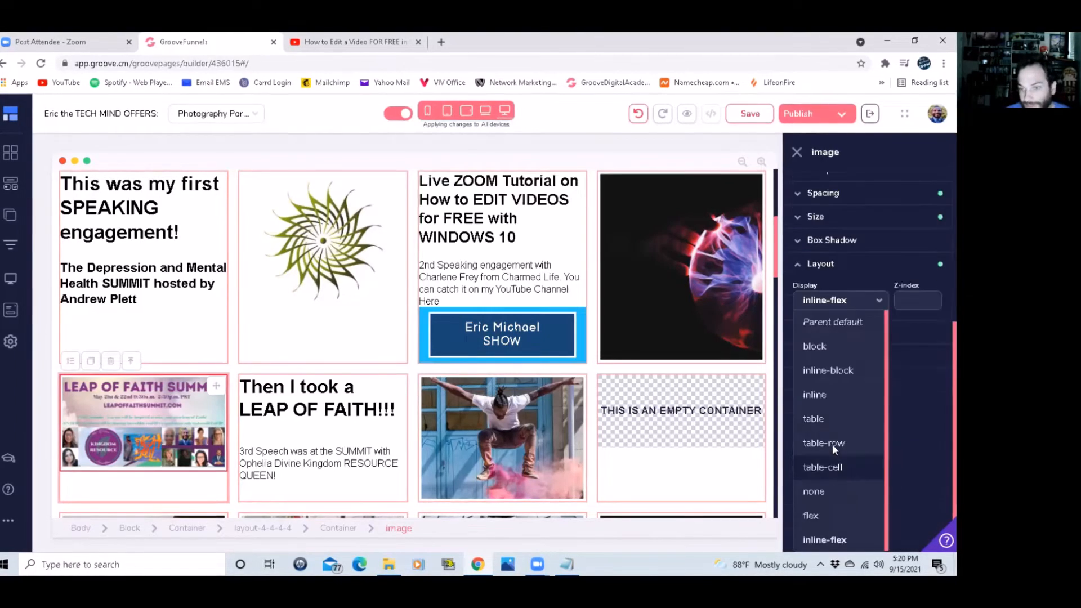
left_click(825, 353)
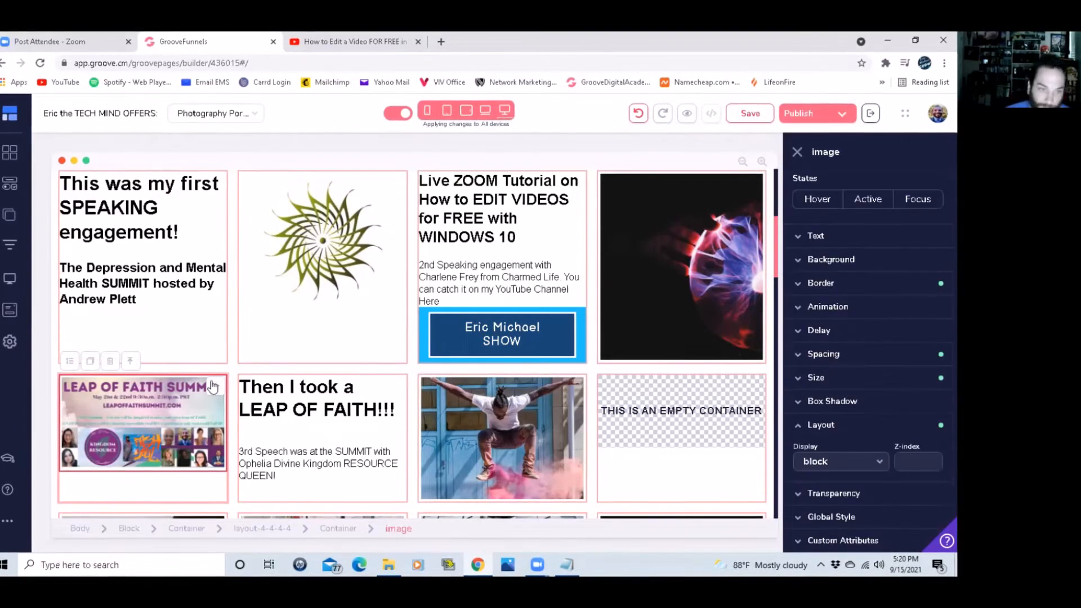
Center the contents of the Leap of Faith Summit image's container along both the primary and secondary alignment.
left_click(130, 362)
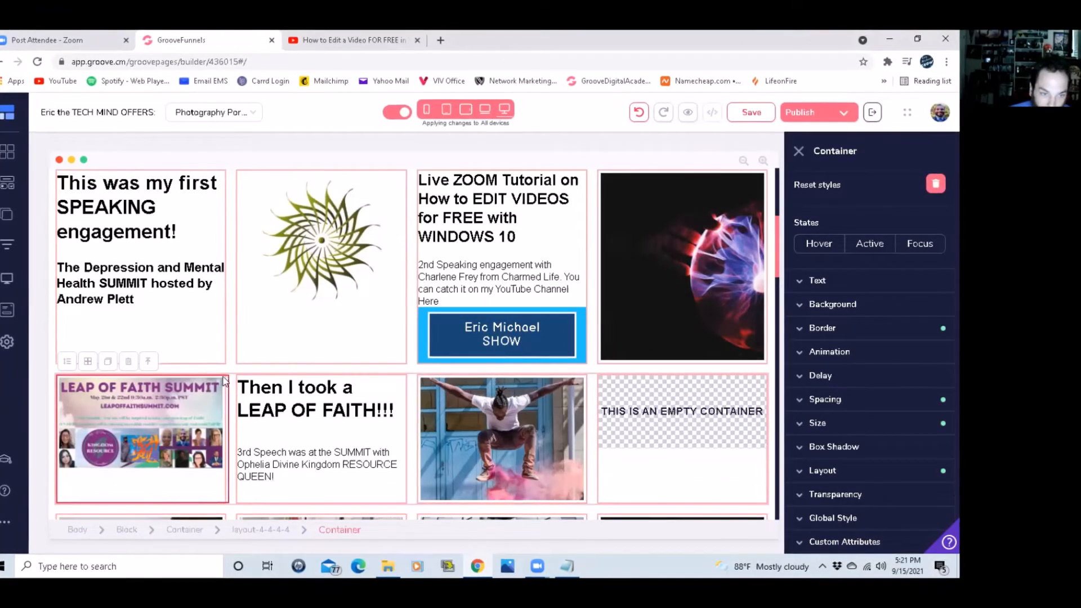
left_click(837, 472)
scroll(847, 434, "down", 3)
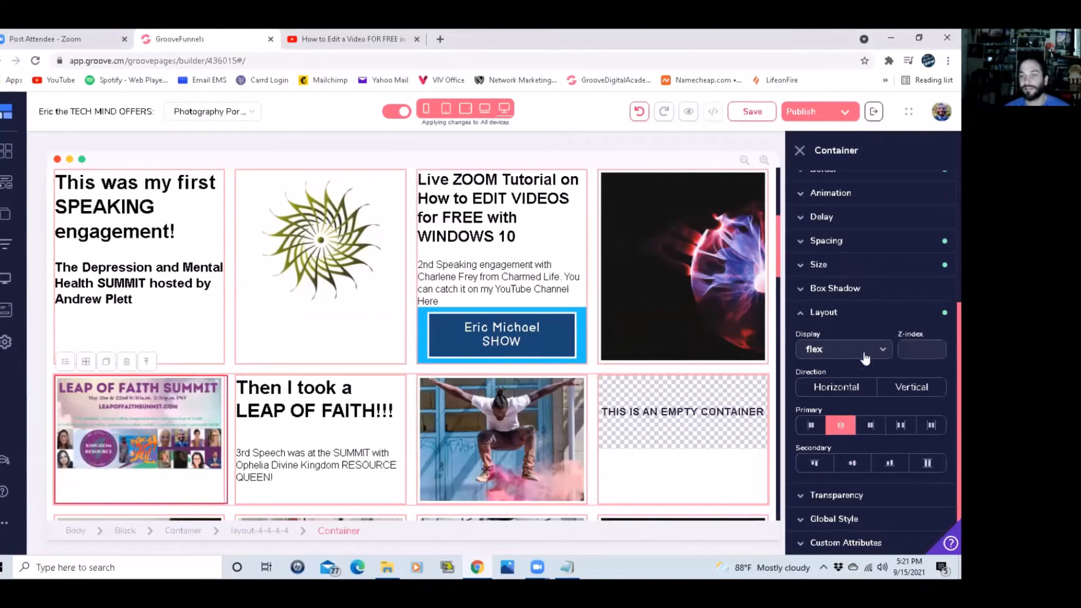
left_click(842, 425)
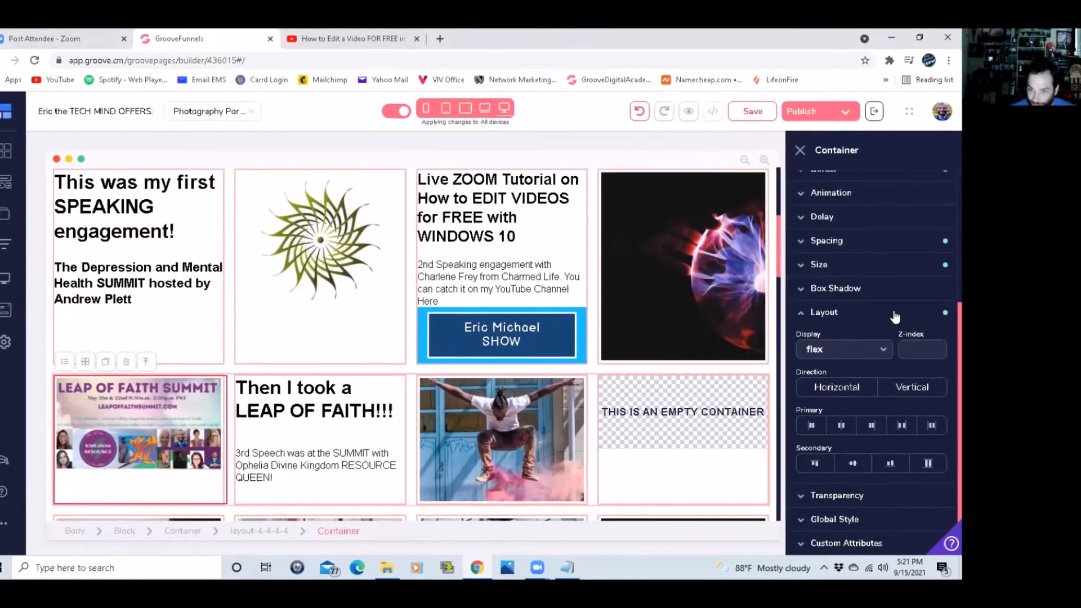
left_click(842, 426)
left_click(852, 467)
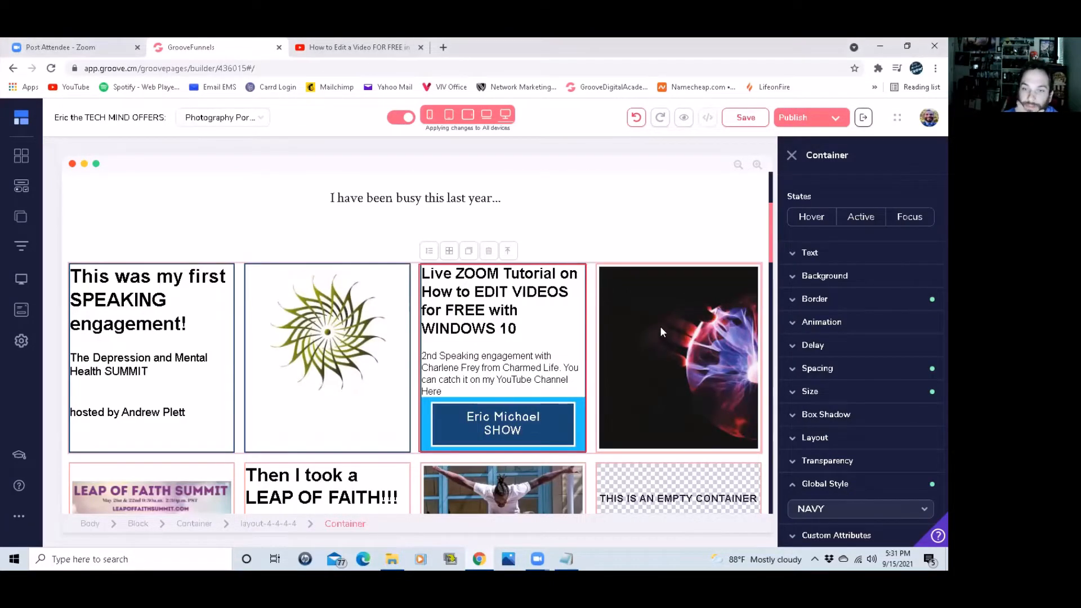
left_click(655, 321)
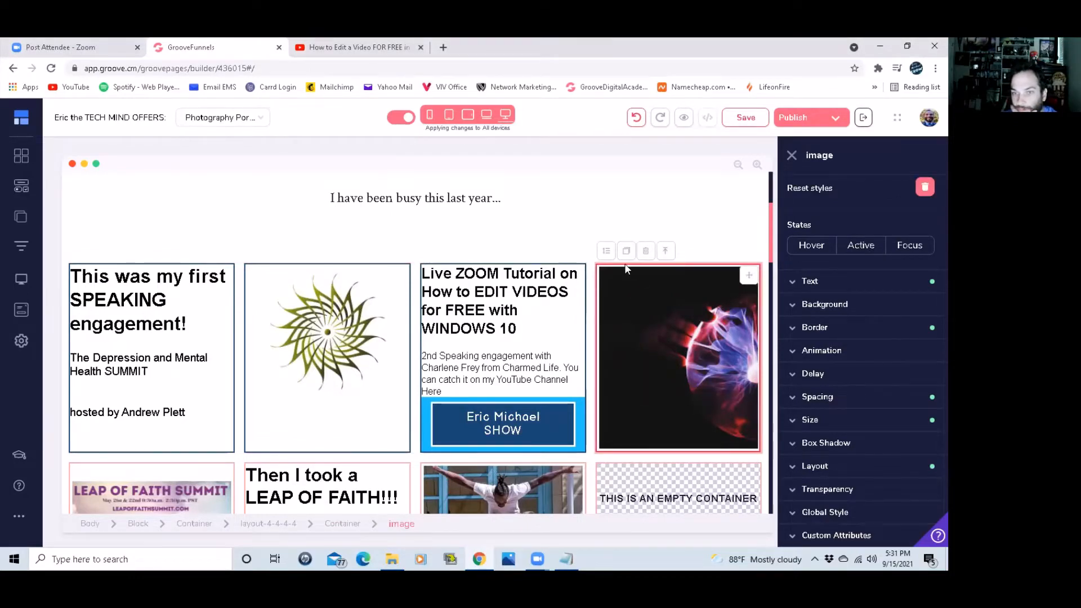
scroll(360, 332, "down", 3)
scroll(232, 288, "up", 2)
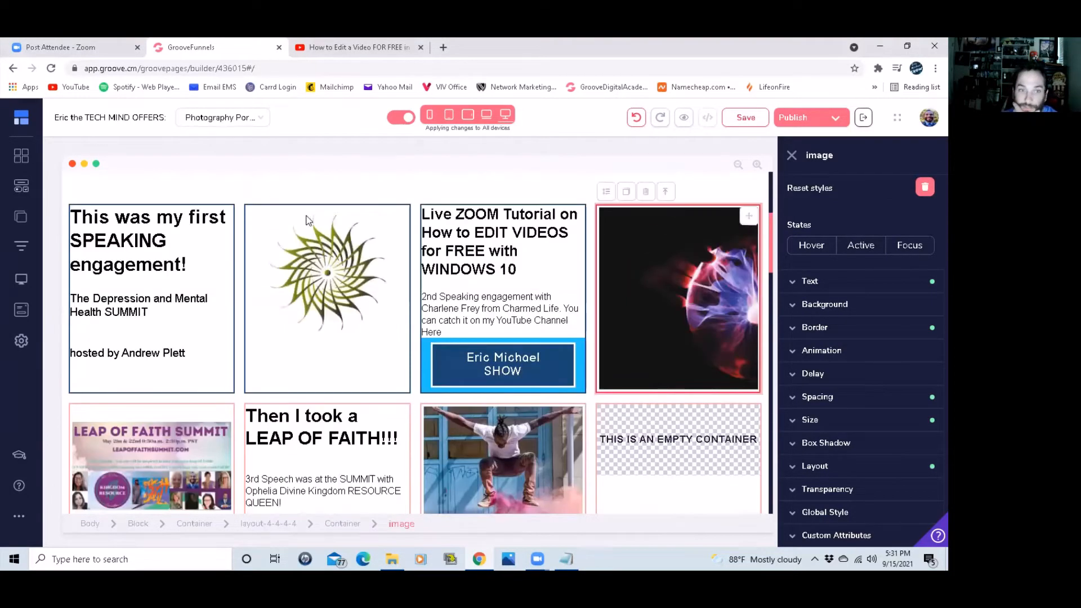
Apply the NAVY global style to the plasma ball image and to the Leap of Faith Summit image and text cells.
left_click(825, 512)
left_click(816, 513)
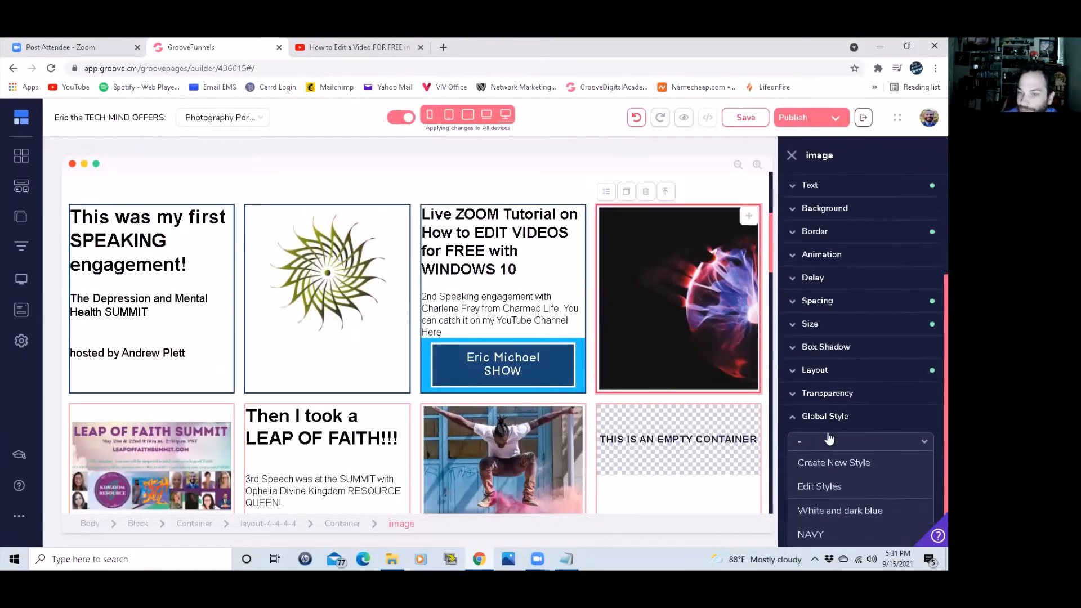
left_click(810, 534)
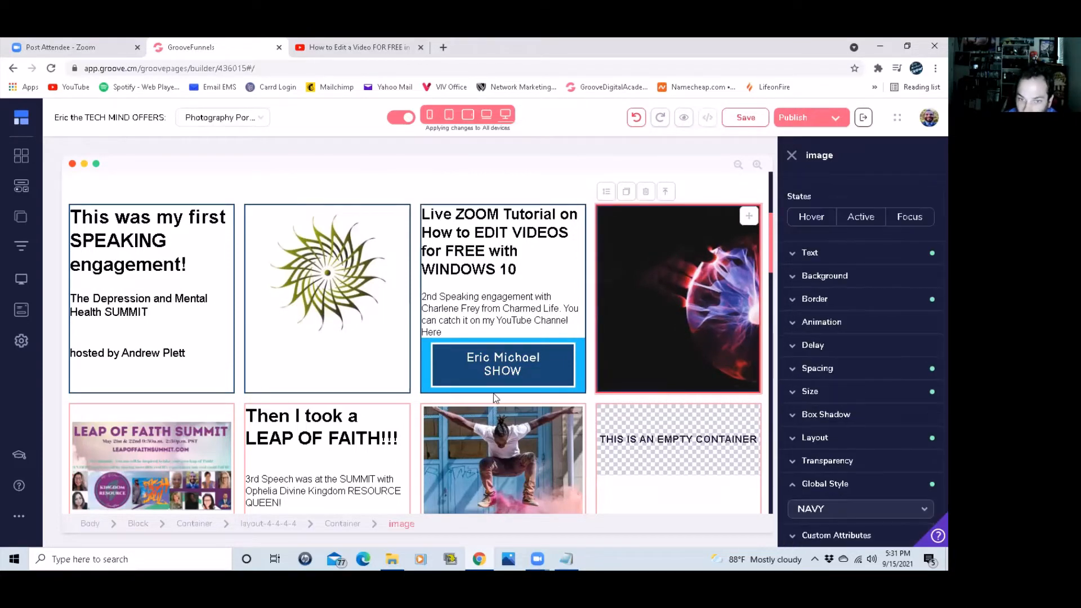
left_click(191, 442)
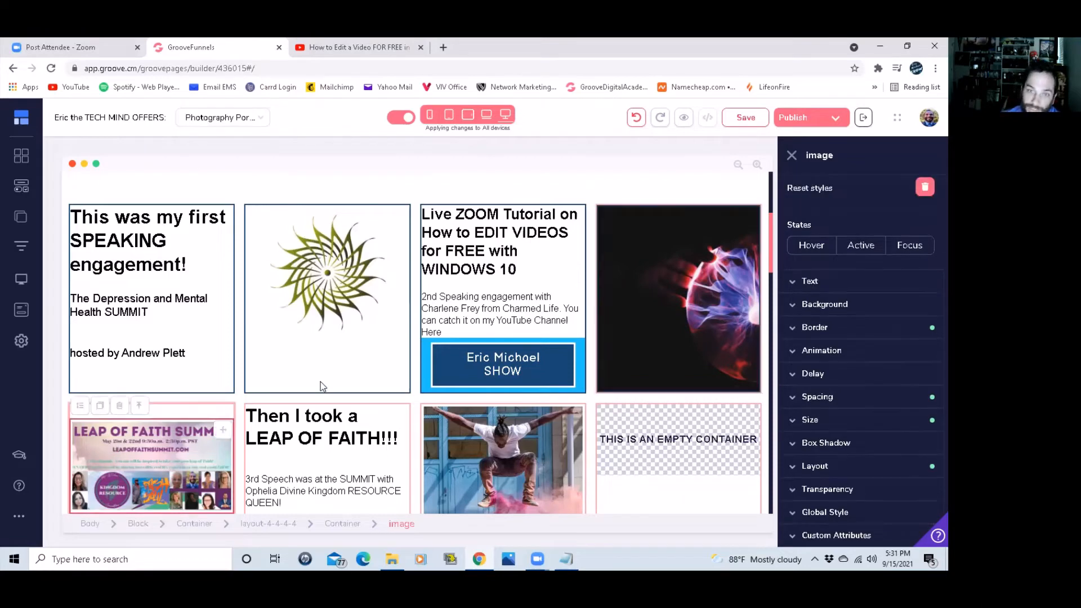
scroll(304, 388, "down", 2)
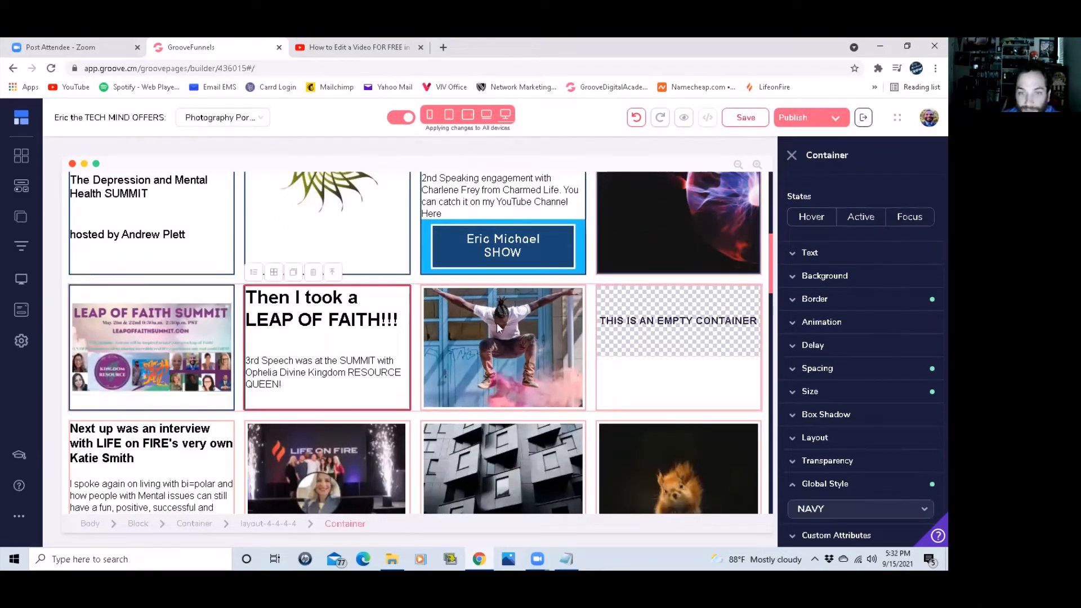
Apply the NAVY global style to the jumping man image in the second gallery row.
left_click(535, 322)
scroll(827, 509, "down", 1)
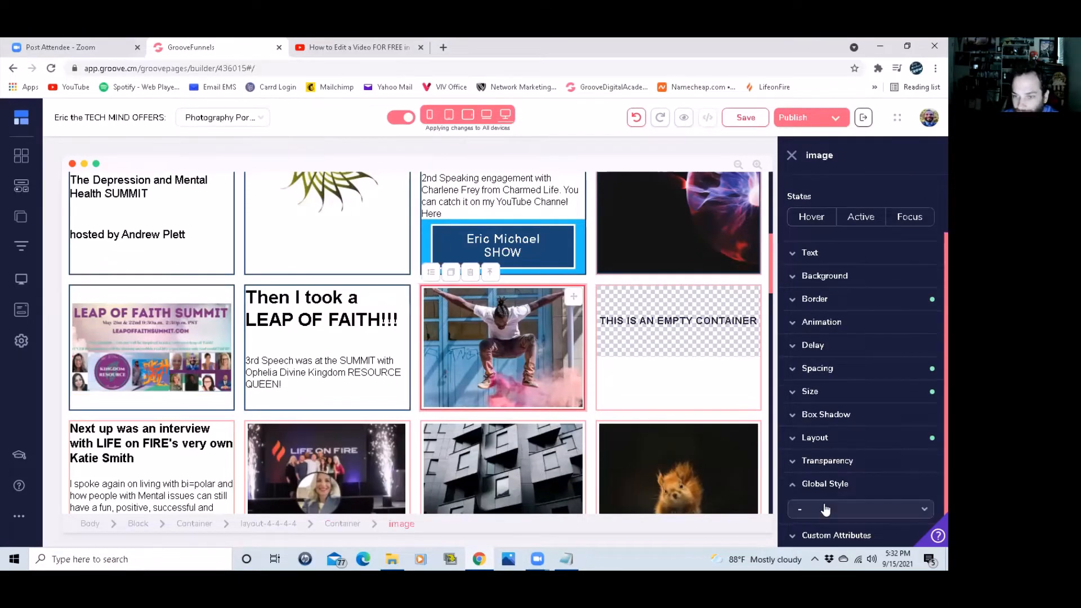
left_click(822, 483)
left_click(818, 513)
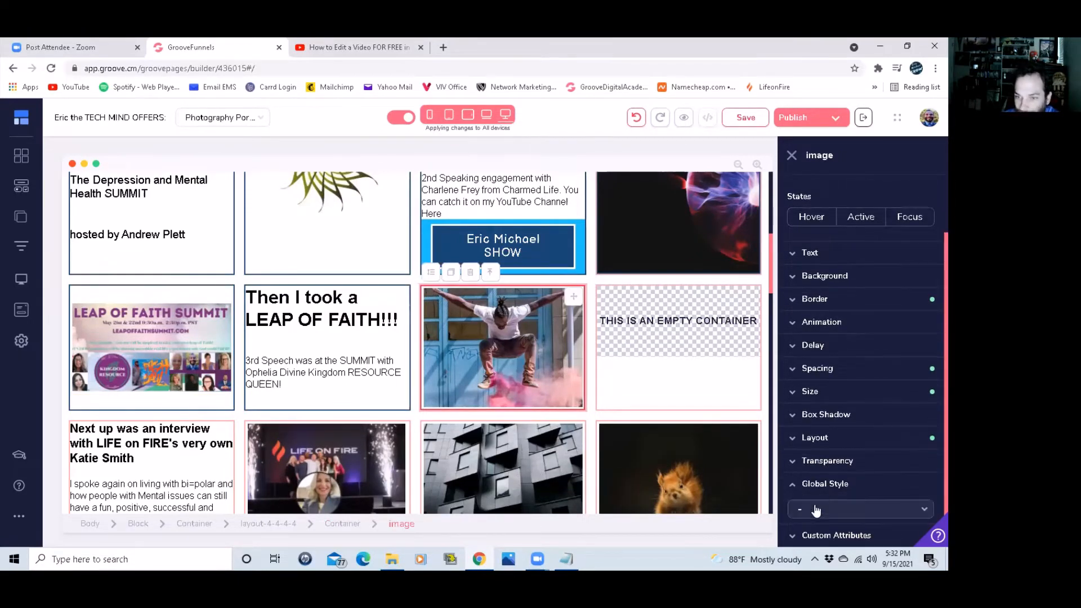
left_click(816, 507)
scroll(822, 521, "down", 2)
left_click(823, 532)
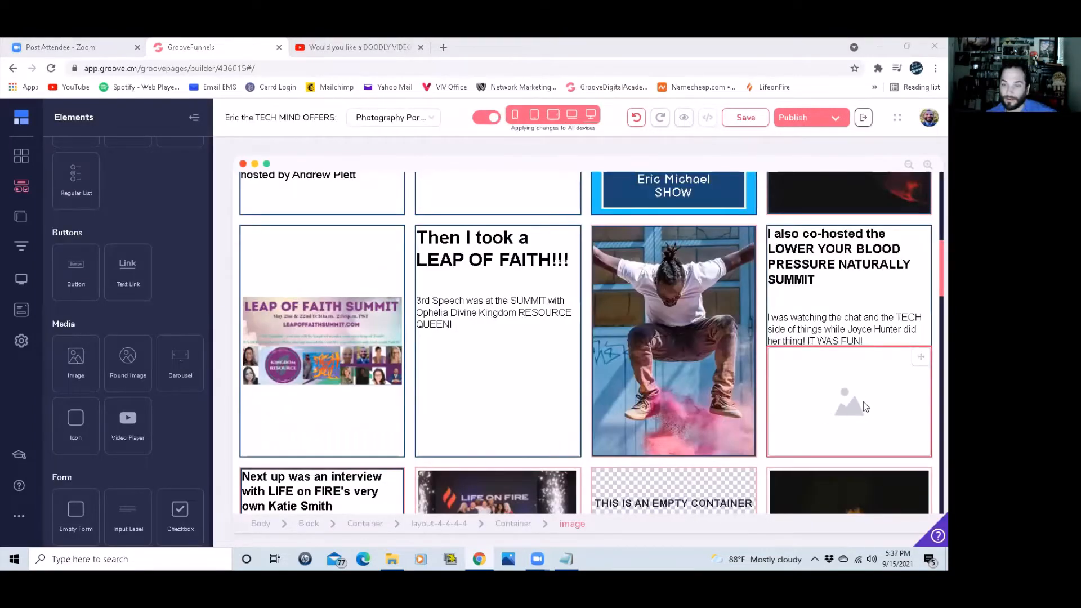
Fill the image placeholder under the blood pressure summit text with the library image LowerBloodPressureSummit.PNG.
left_click(801, 369)
left_click(849, 191)
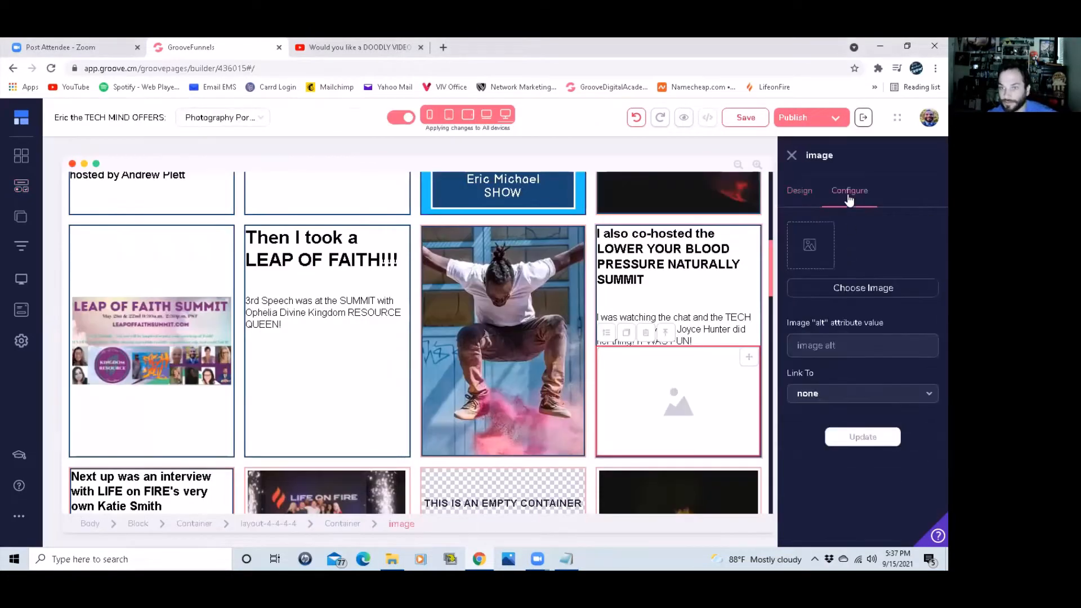
left_click(831, 289)
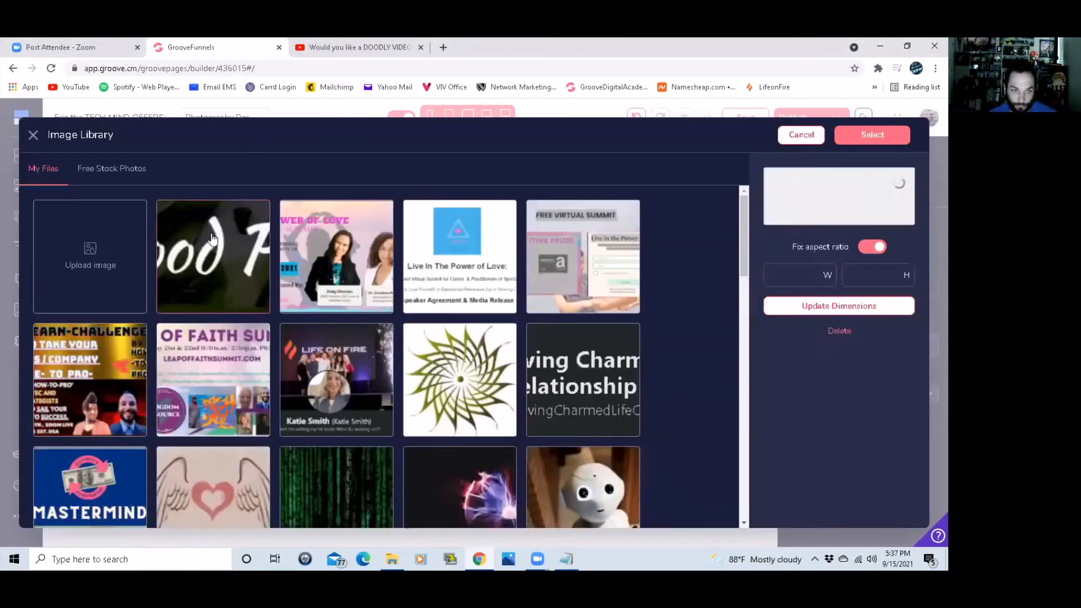
left_click(873, 136)
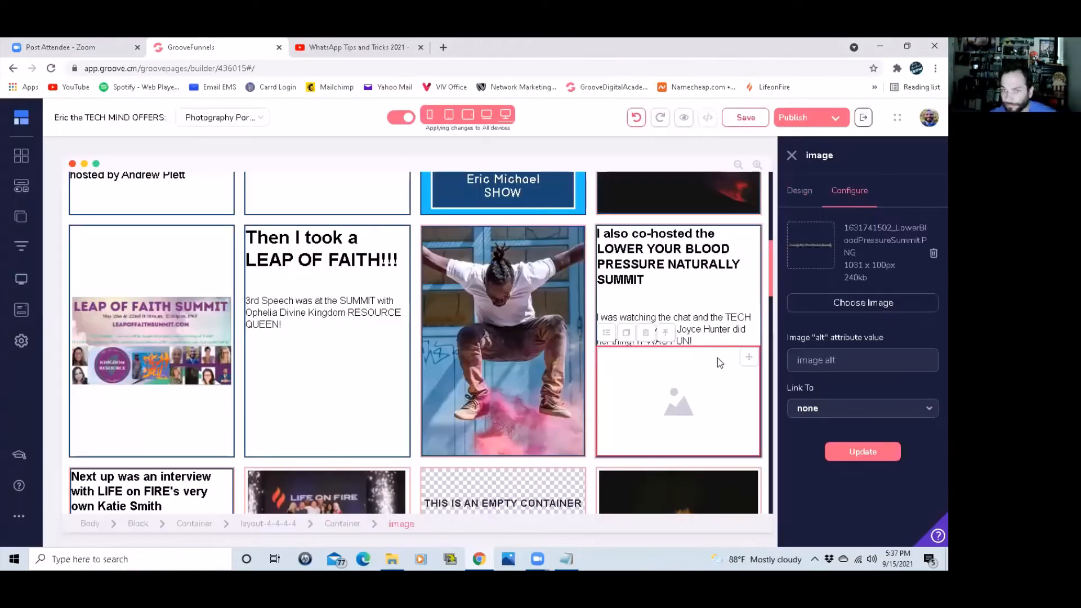
left_click(863, 452)
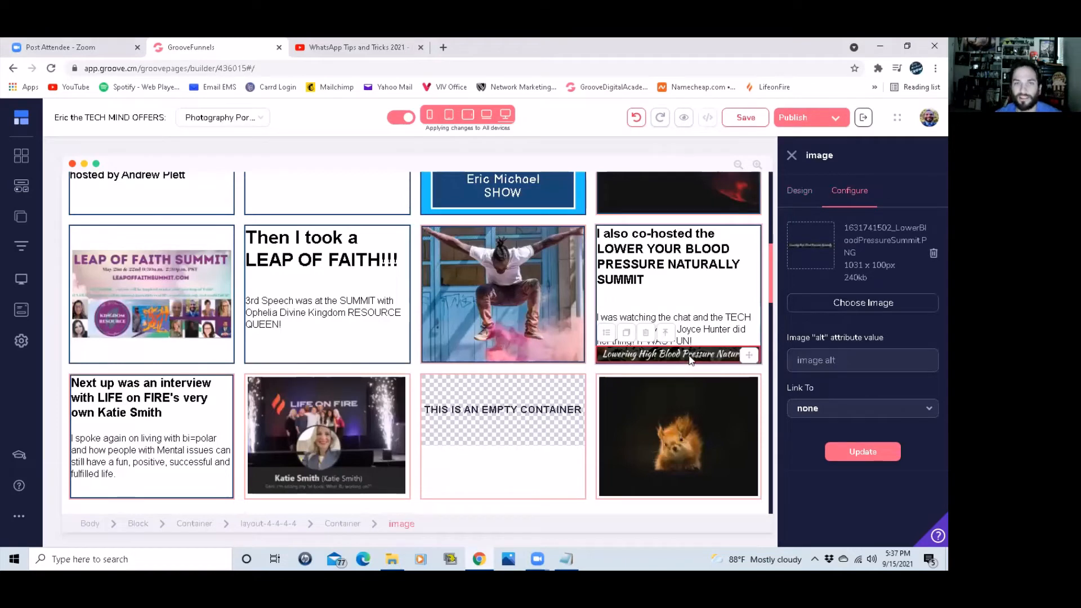
Remove an empty line from the blood pressure summit paragraph and add a little bottom padding to it.
left_click(726, 328)
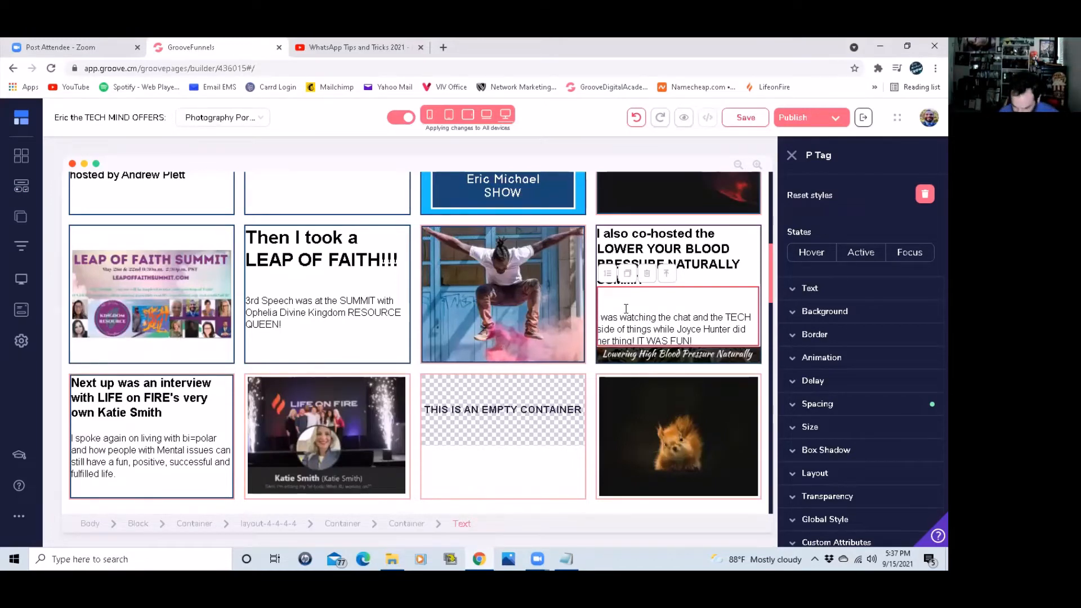
key("BackSpace")
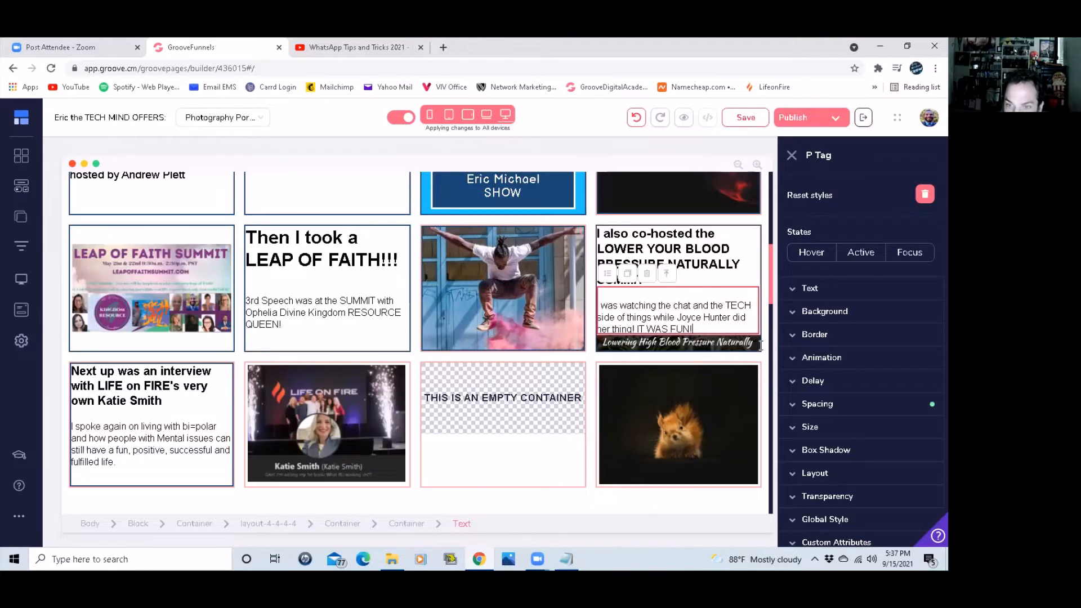
left_click(826, 404)
scroll(866, 394, "down", 2)
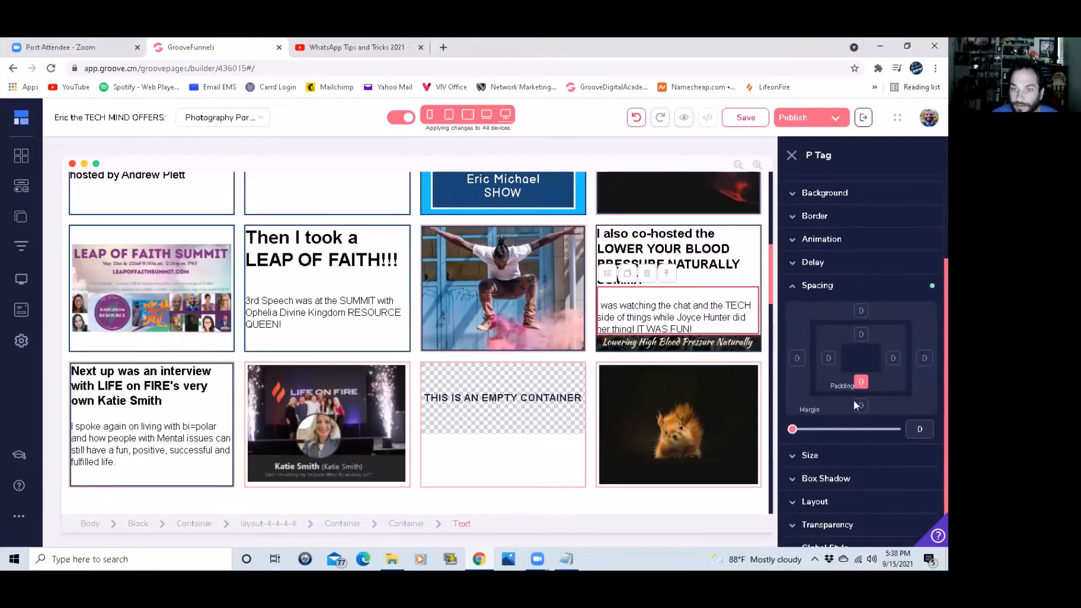
mouse_move(793, 430)
left_mouse_down()
mouse_move(805, 436)
mouse_move(781, 440)
mouse_move(794, 430)
left_mouse_up()
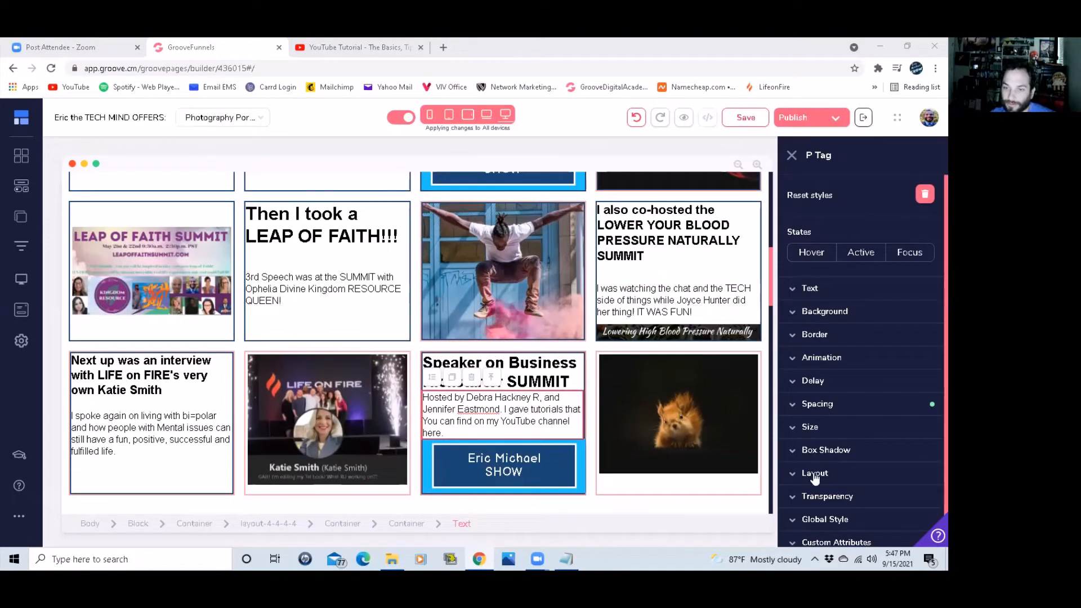
Set the Business Kickstarter SUMMIT paragraph's bottom padding to 11 and its top padding to 6.
left_click(818, 404)
scroll(826, 438, "down", 1)
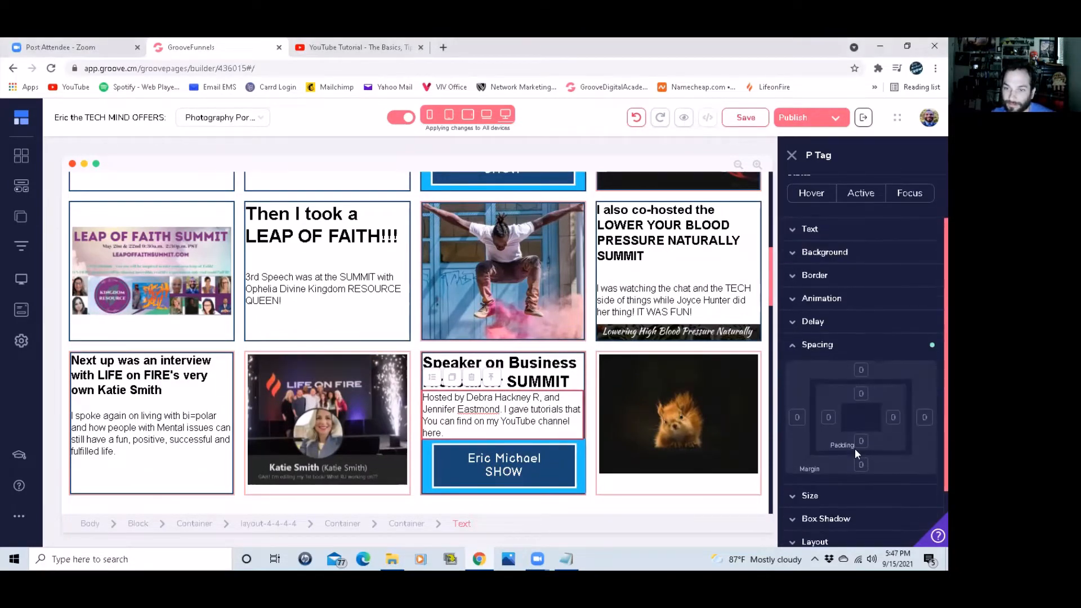
left_click(861, 442)
left_click_drag(794, 494, 795, 493)
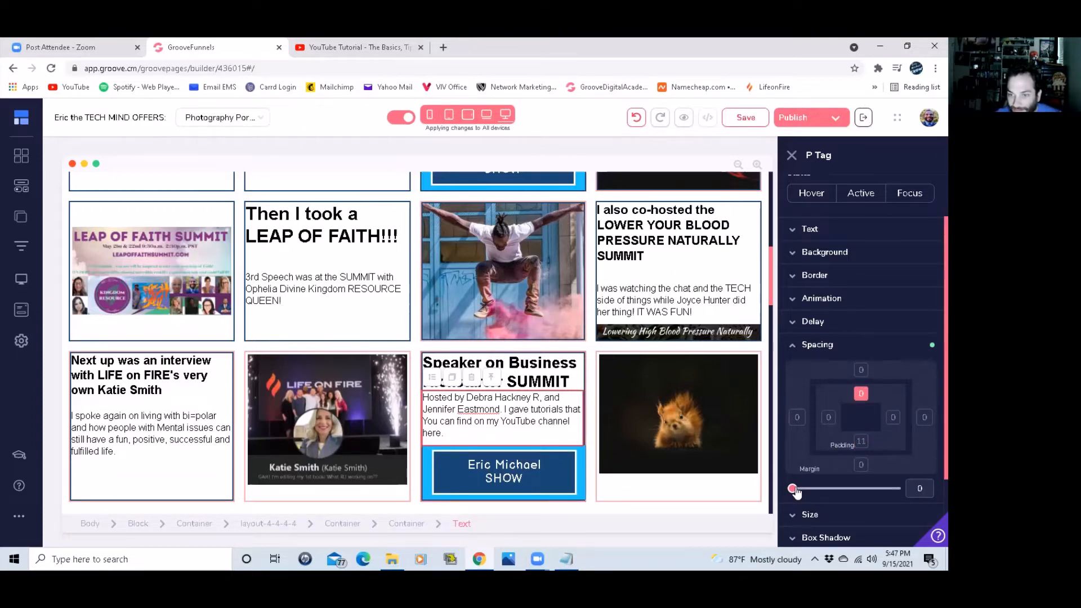
left_click_drag(794, 491, 794, 491)
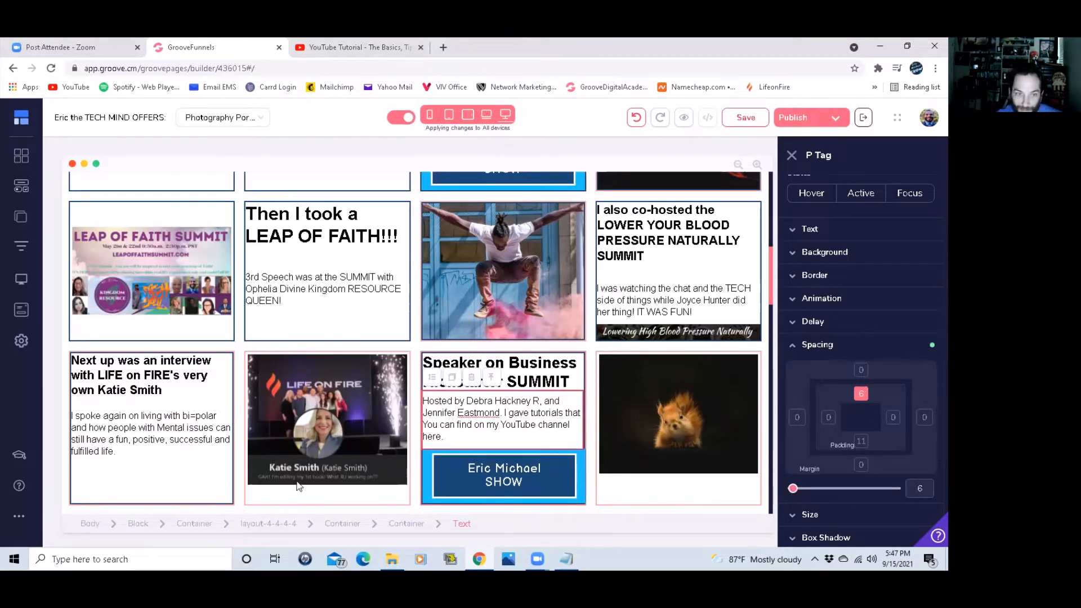
Increase the fixed heights of the LIFE ON FIRE and squirrel images to fill their gallery cells, with the squirrel at 252 px.
left_click(350, 380)
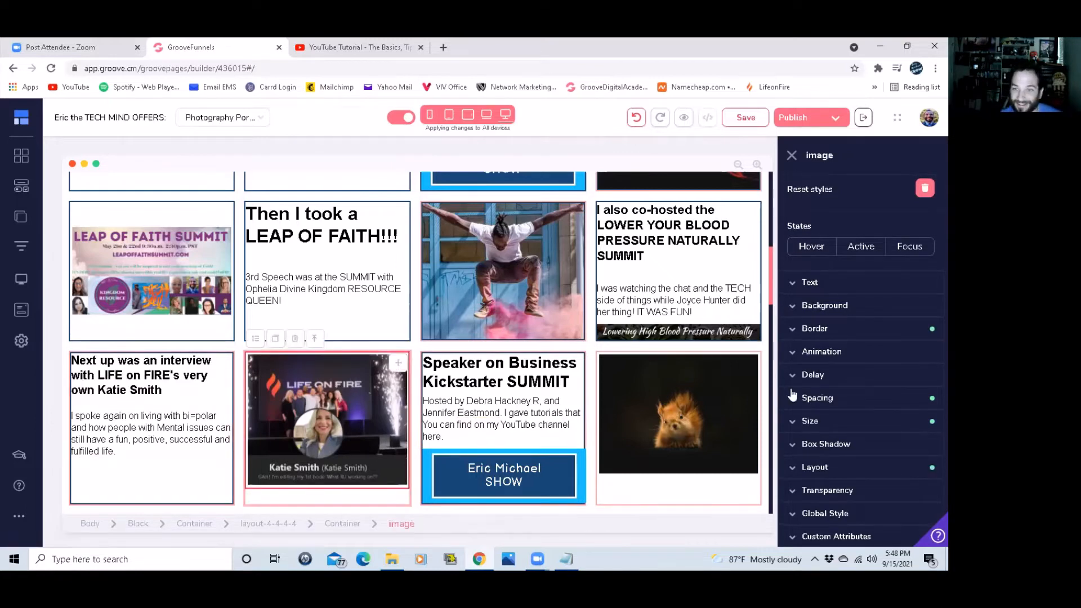
left_click(811, 421)
scroll(839, 445, "down", 3)
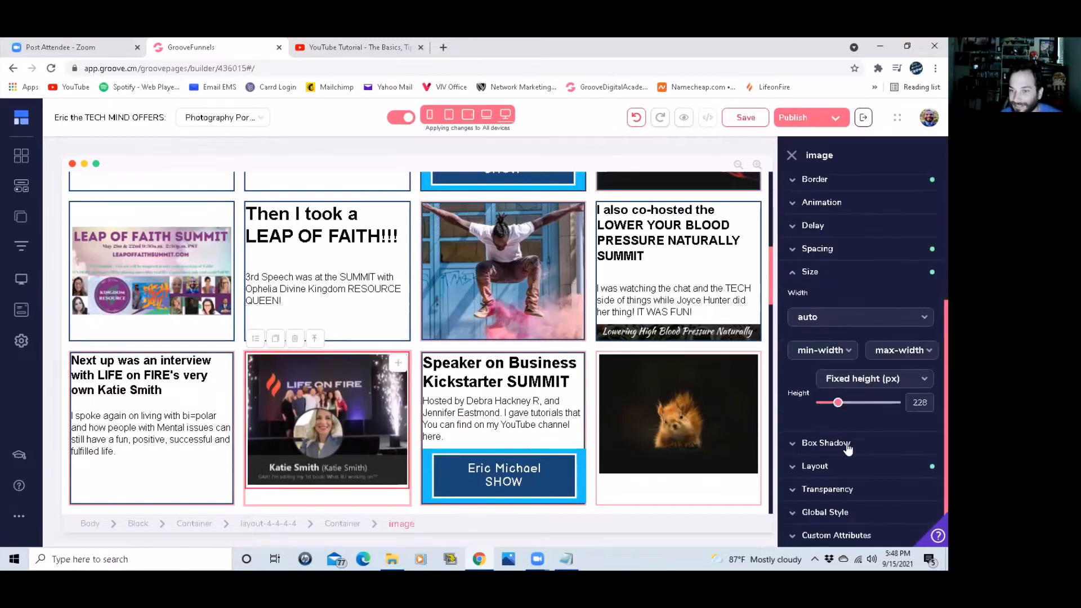
left_click_drag(840, 407, 842, 408)
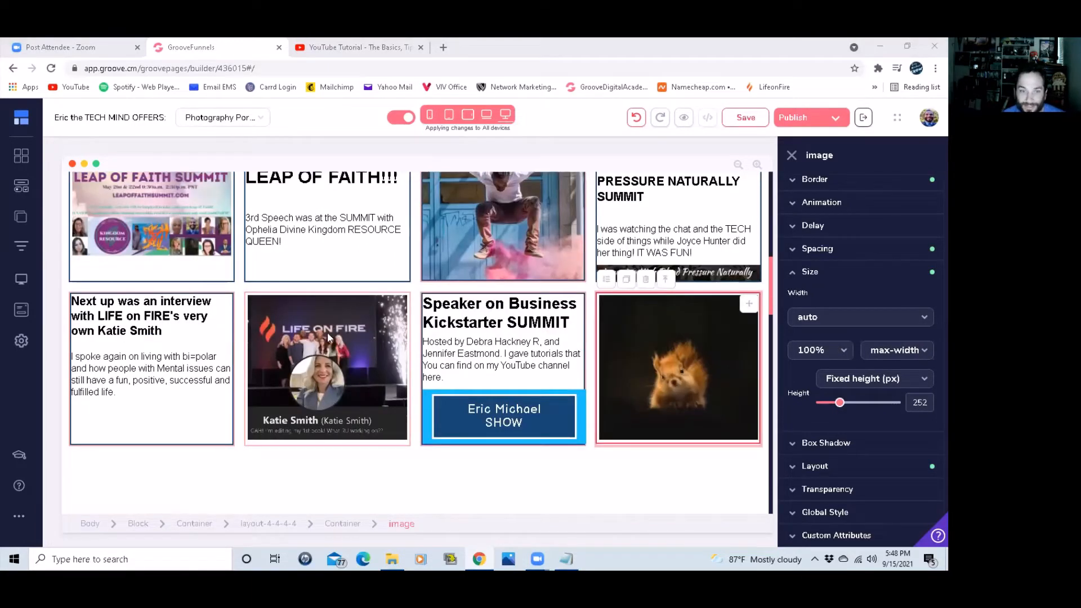
Replace the photographer's name in the "Meet" heading with the site owner's first name followed by "the TECH MIND".
scroll(327, 332, "down", 8)
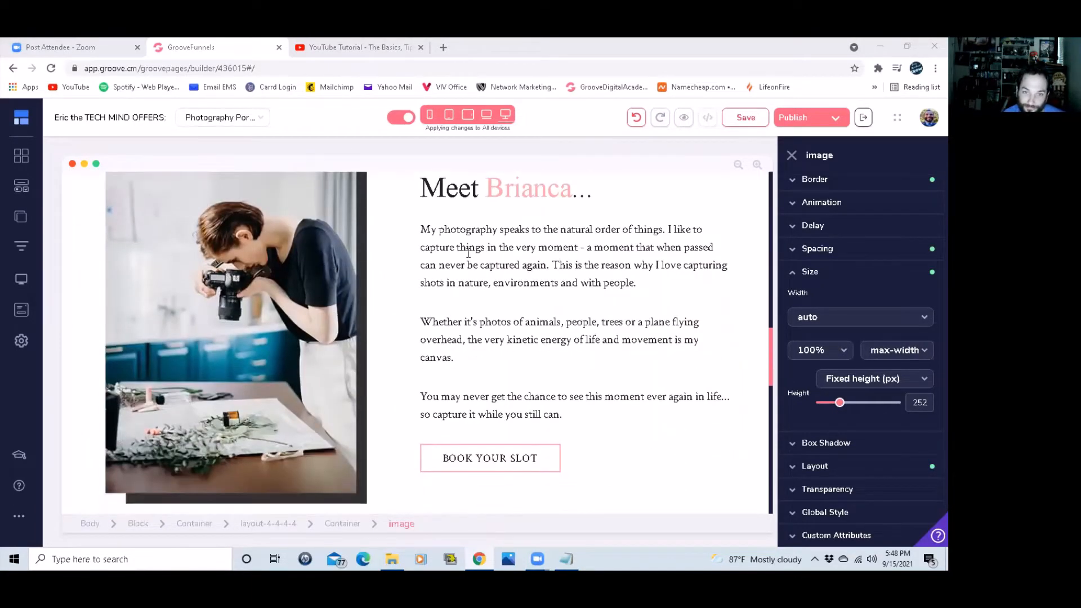
left_click(523, 193)
left_click(524, 193)
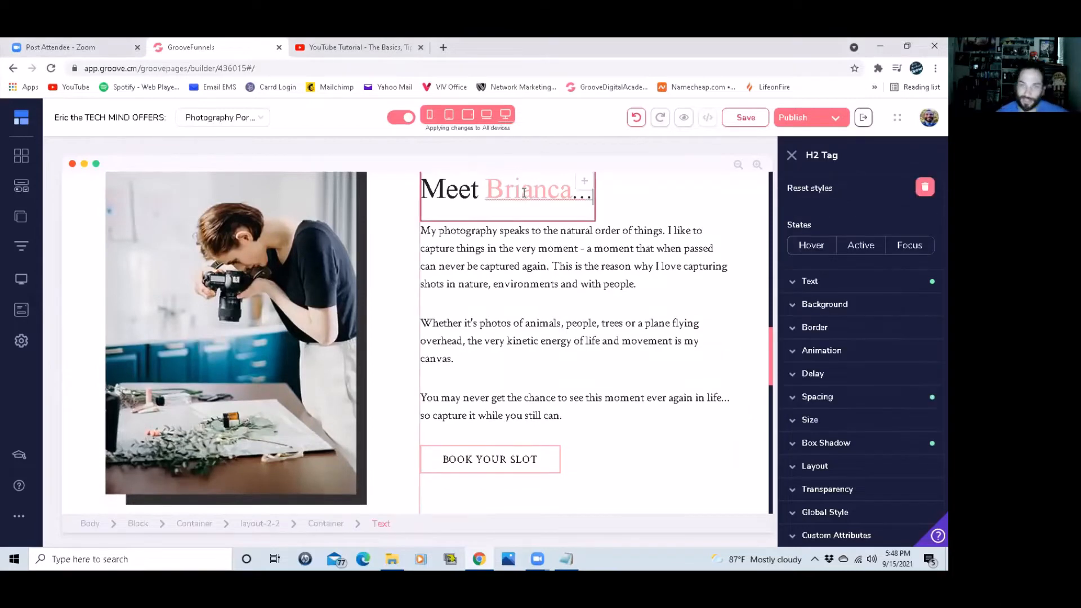
double_click(525, 192)
type("E")
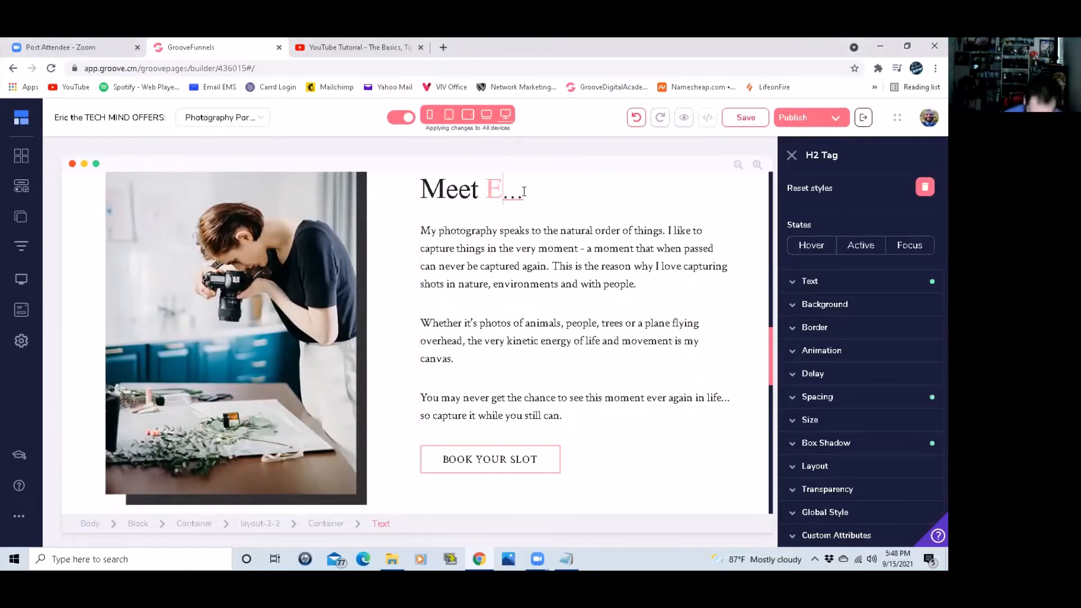
type("ri")
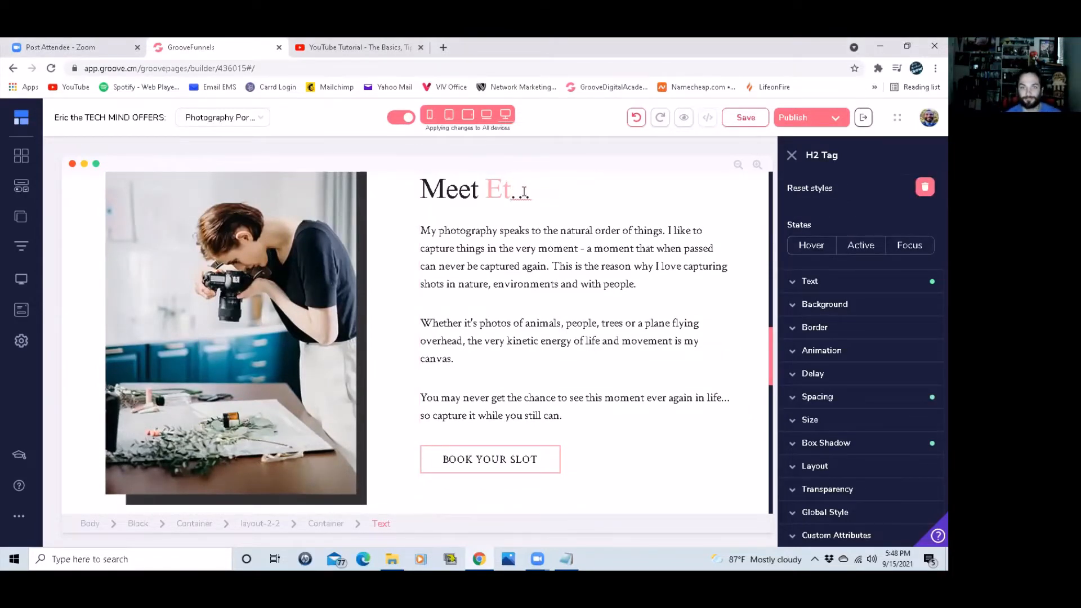
type("c the TECVH")
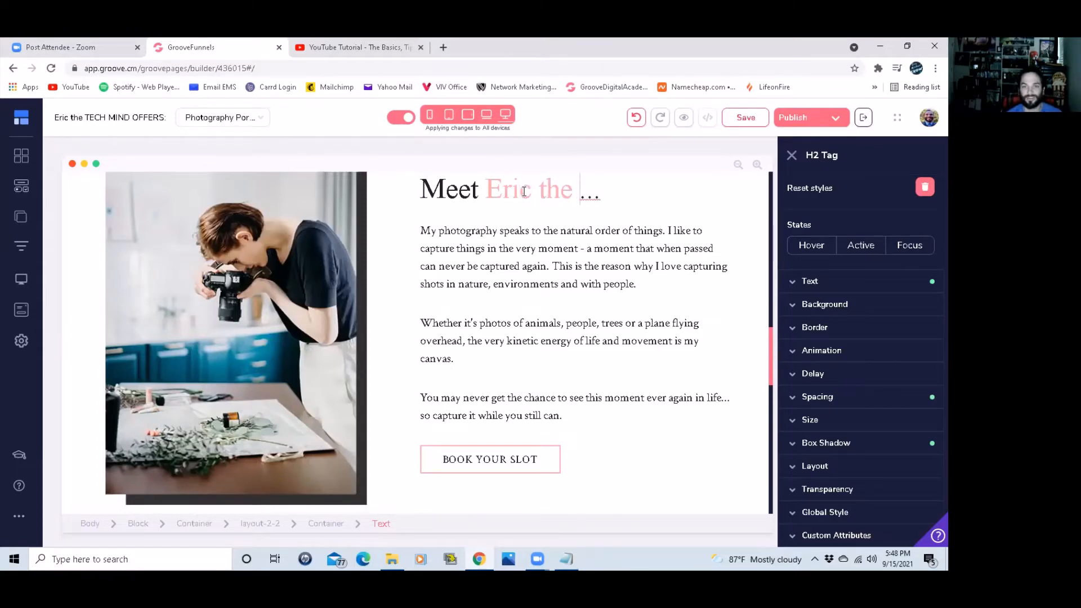
key("BackSpace")
key("BackSpace")
key("BackSpace")
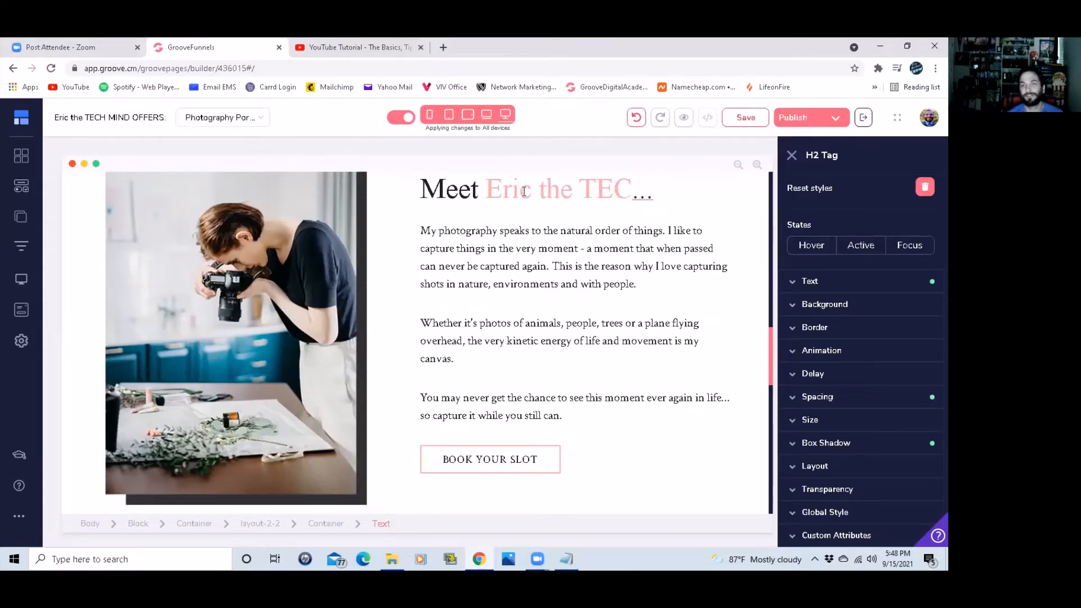
type("H MIND")
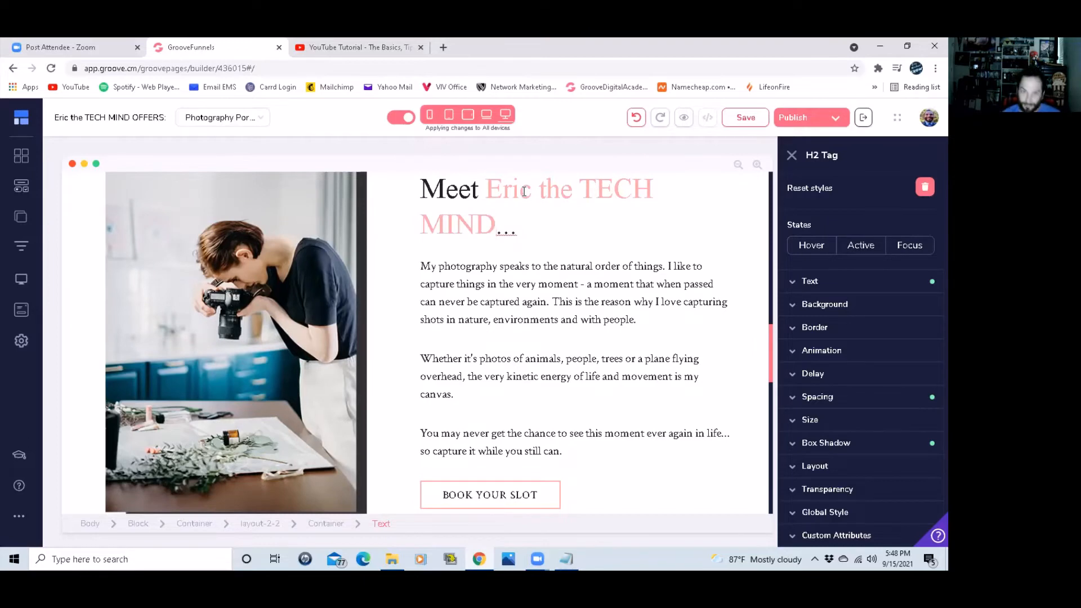
Change the text color of the owner's brand name in the "Meet" heading to dark blue.
left_click(842, 281)
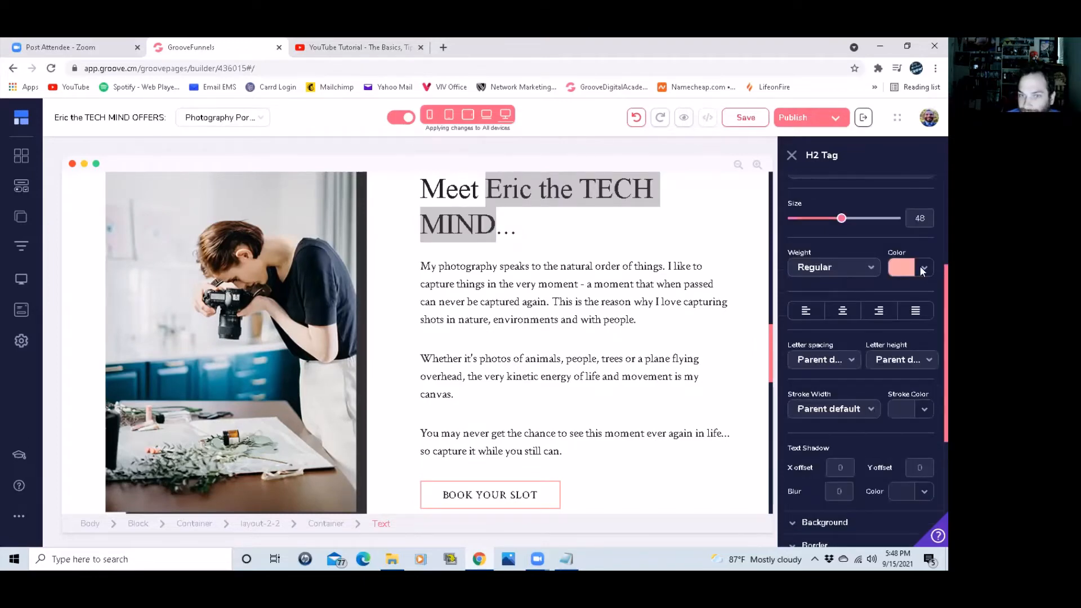
left_click(920, 266)
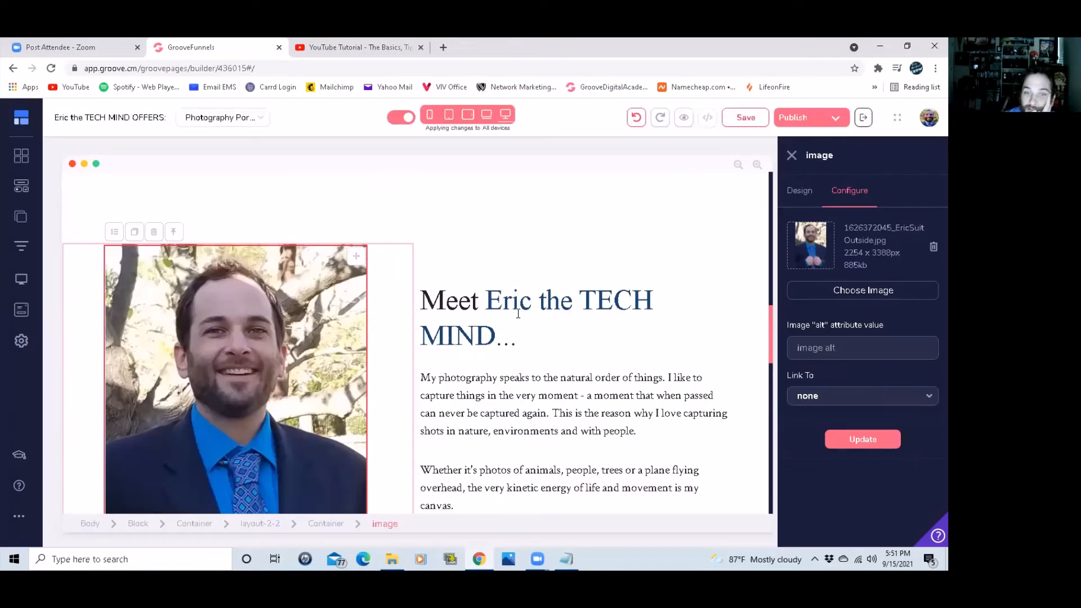
left_click(461, 280)
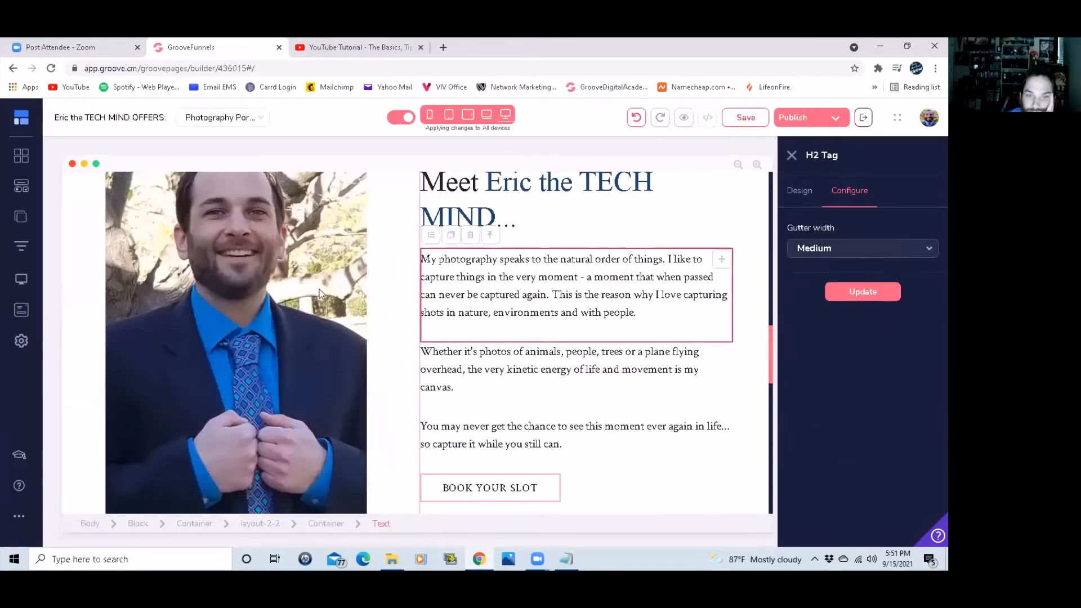
scroll(322, 289, "down", 1)
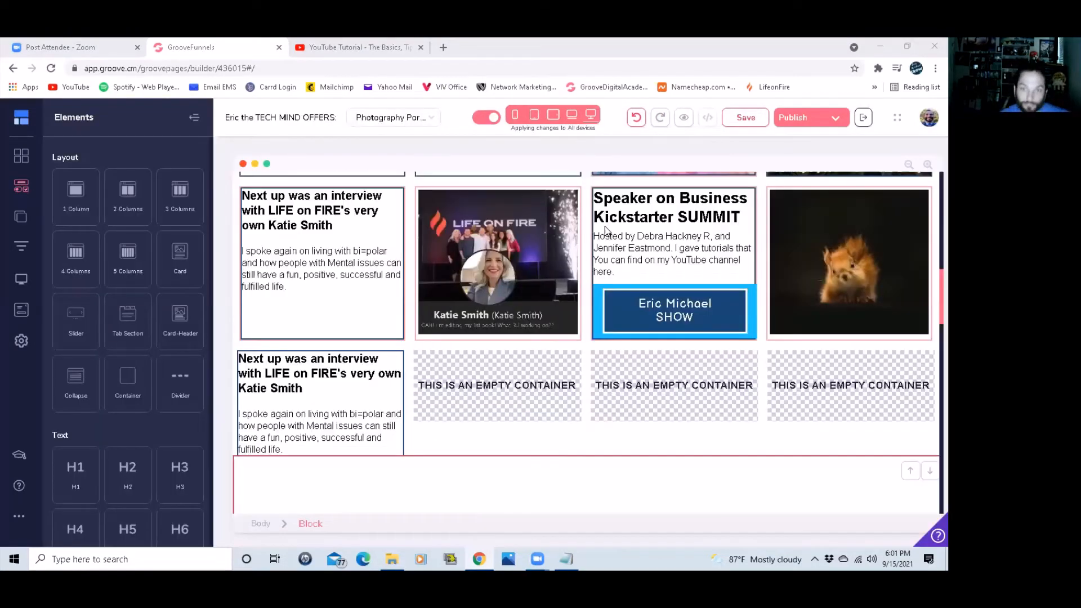
Add an image element to the empty second container of the new bottom gallery row.
left_click(576, 235)
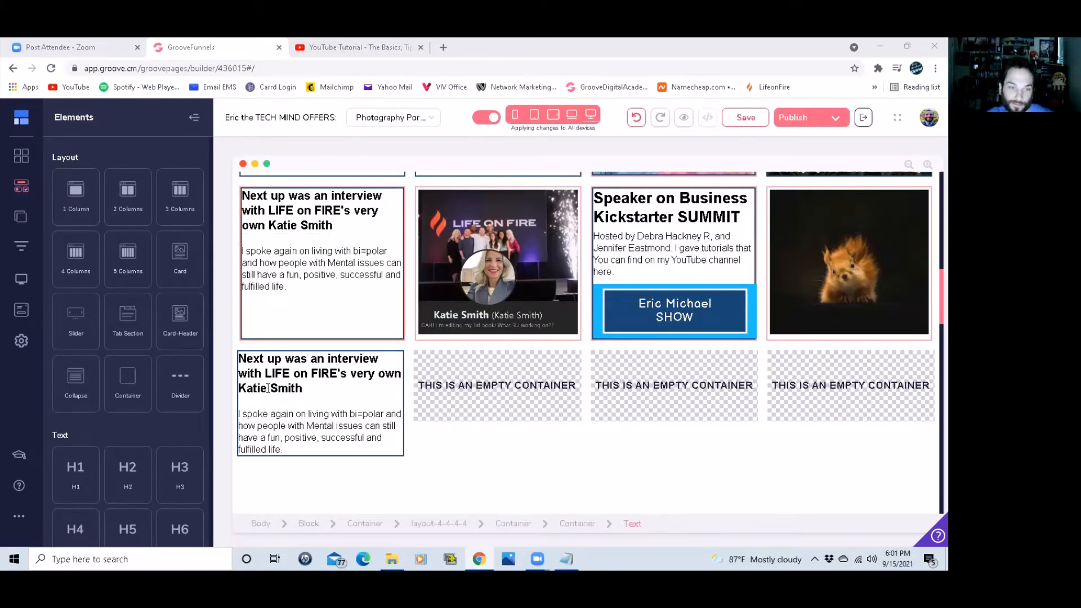
scroll(85, 338, "down", 8)
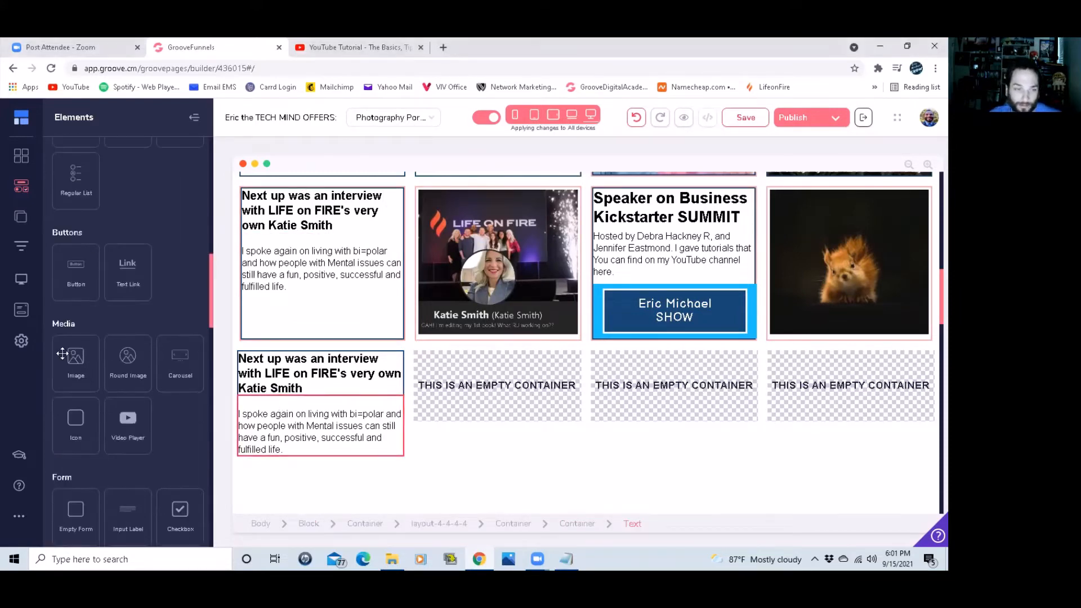
left_click_drag(269, 356, 514, 393)
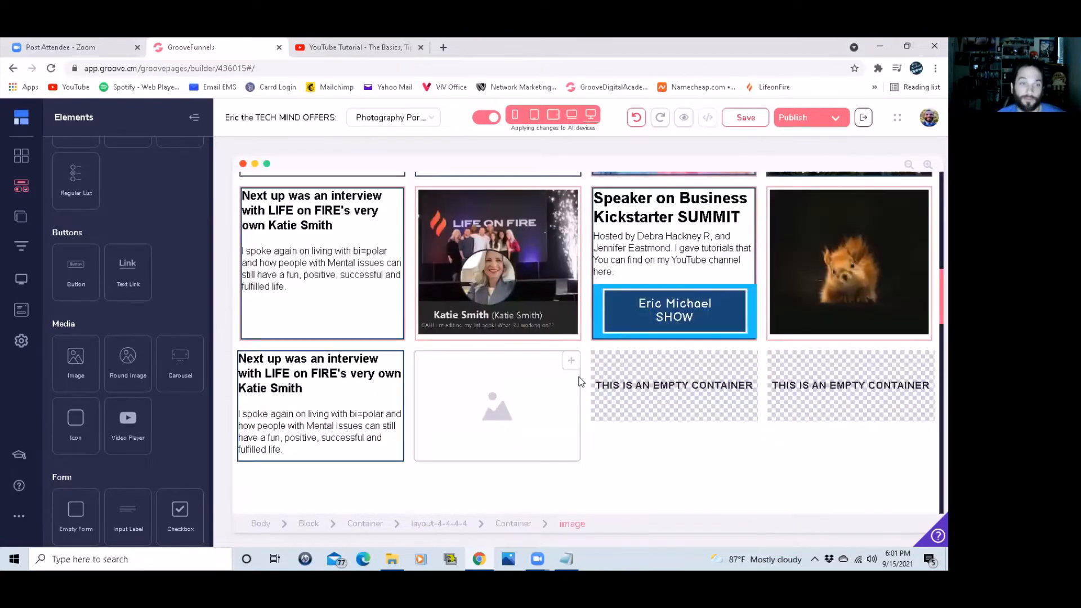
Add an image to the fourth container of the bottom gallery row and set the image's display to block.
left_click_drag(76, 363, 679, 421)
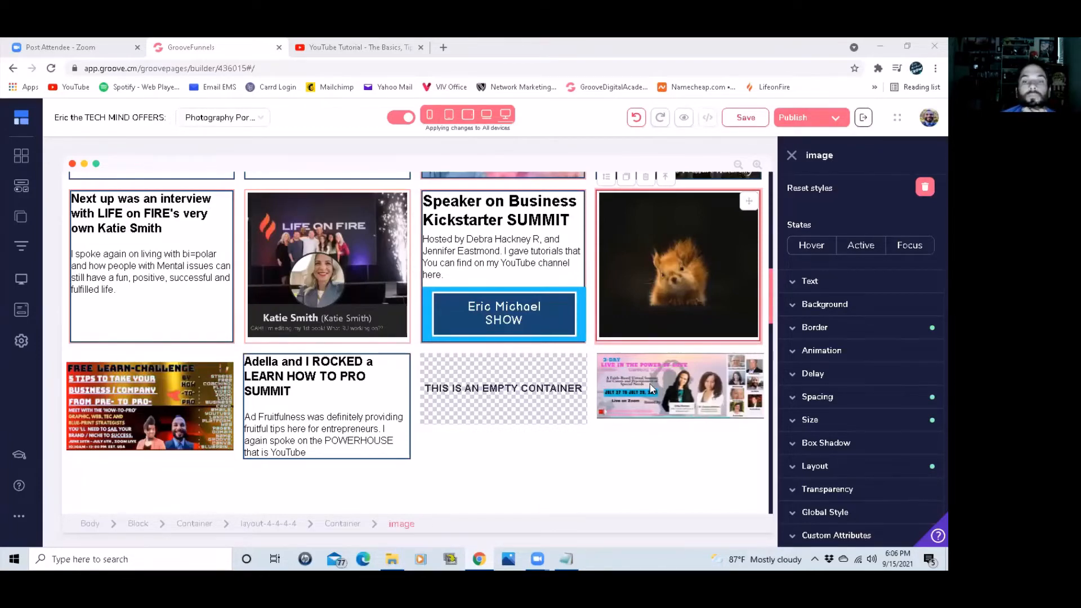
left_click(673, 384)
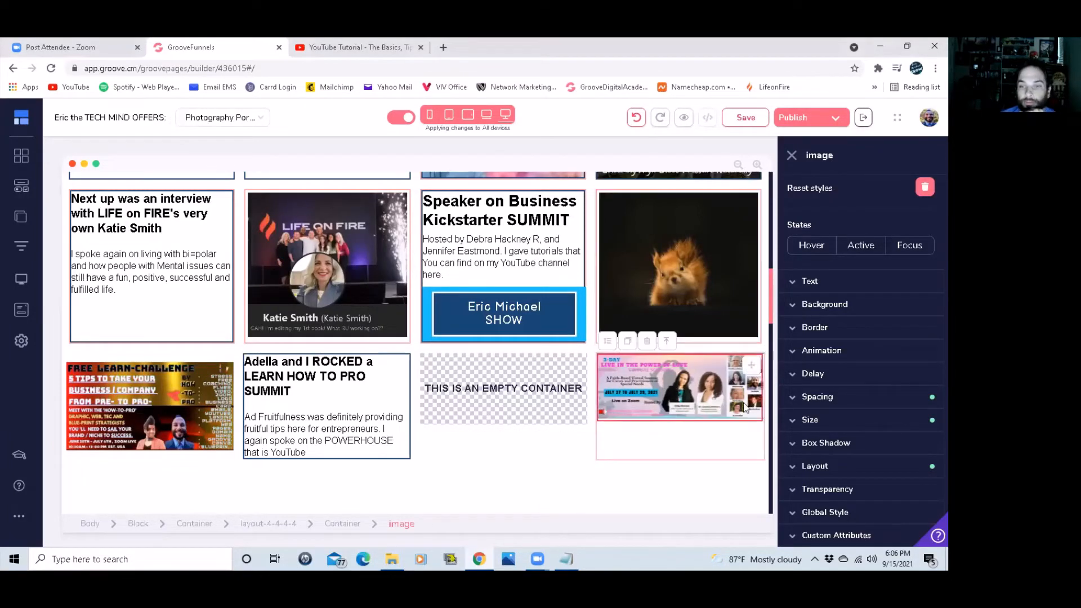
left_click(811, 467)
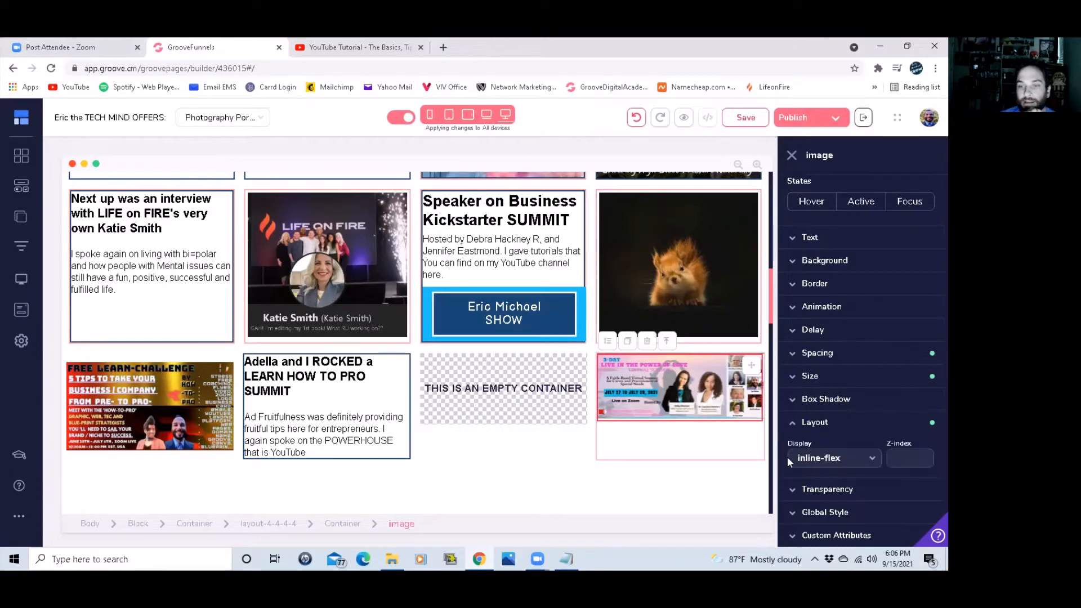
left_click(835, 463)
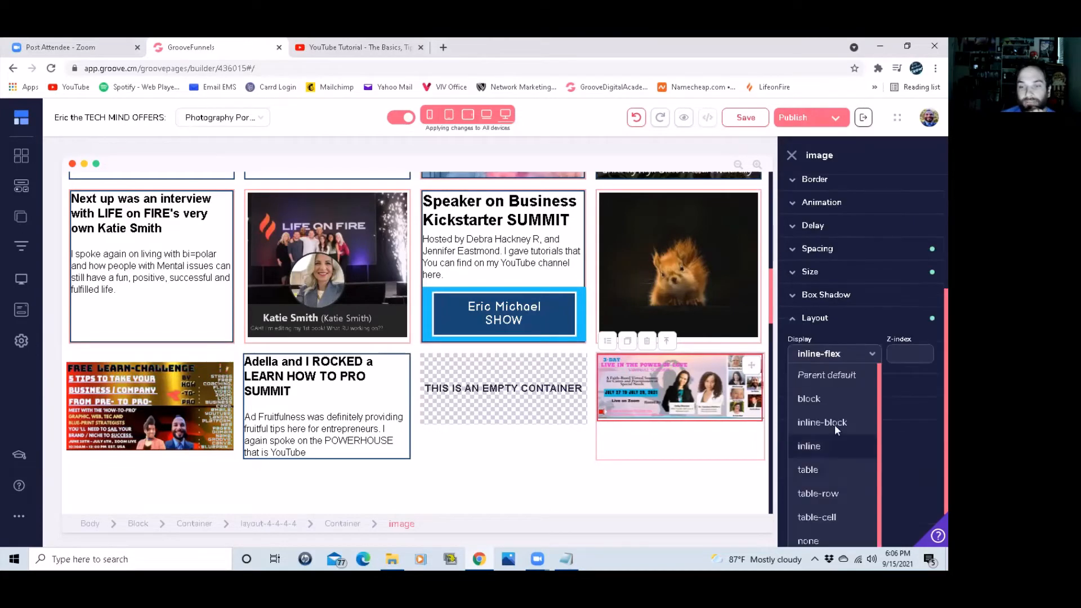
left_click(820, 397)
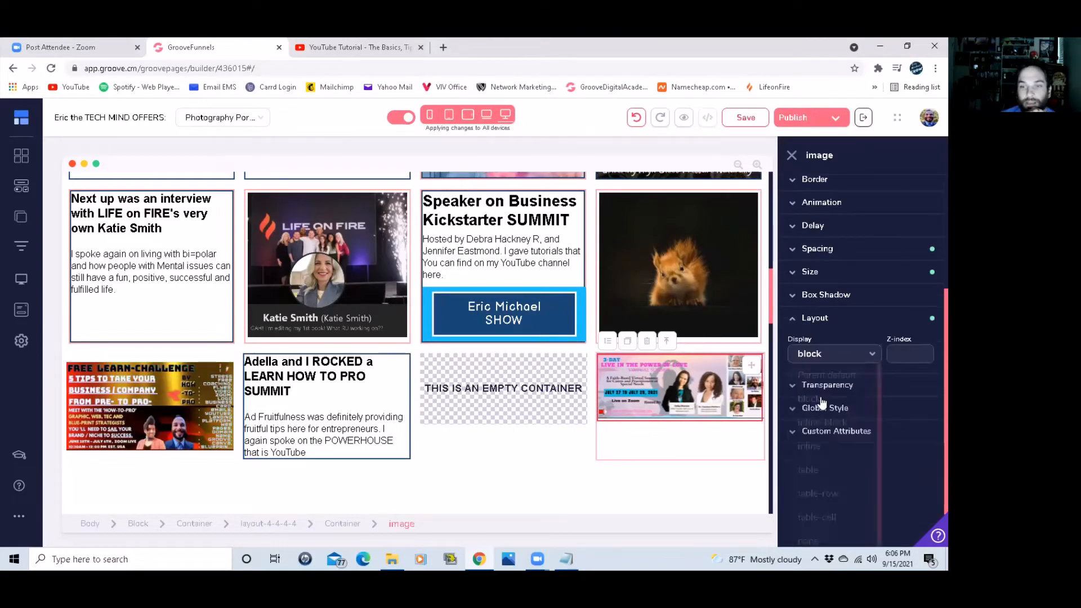
Give the fourth bottom-row container a flex layout with its primary and secondary alignment both centered.
left_click(684, 354)
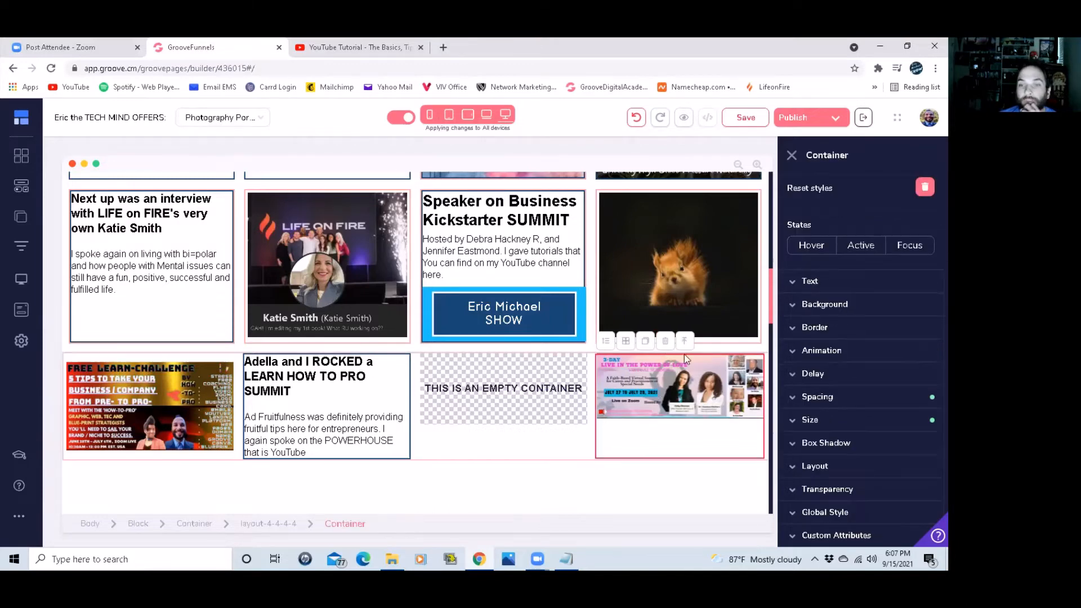
left_click(817, 465)
left_click(832, 428)
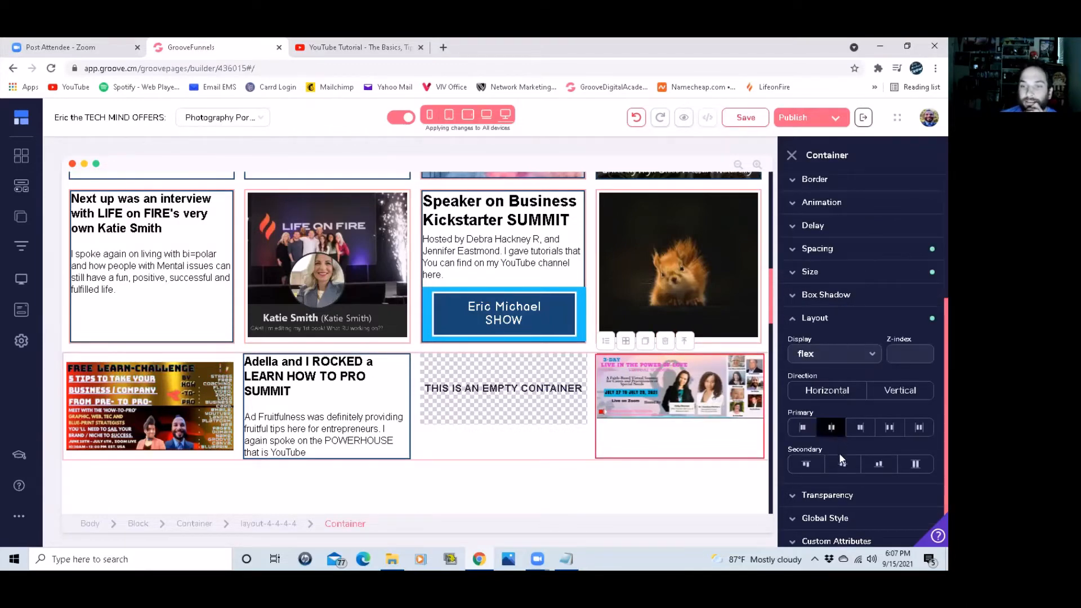
left_click(843, 465)
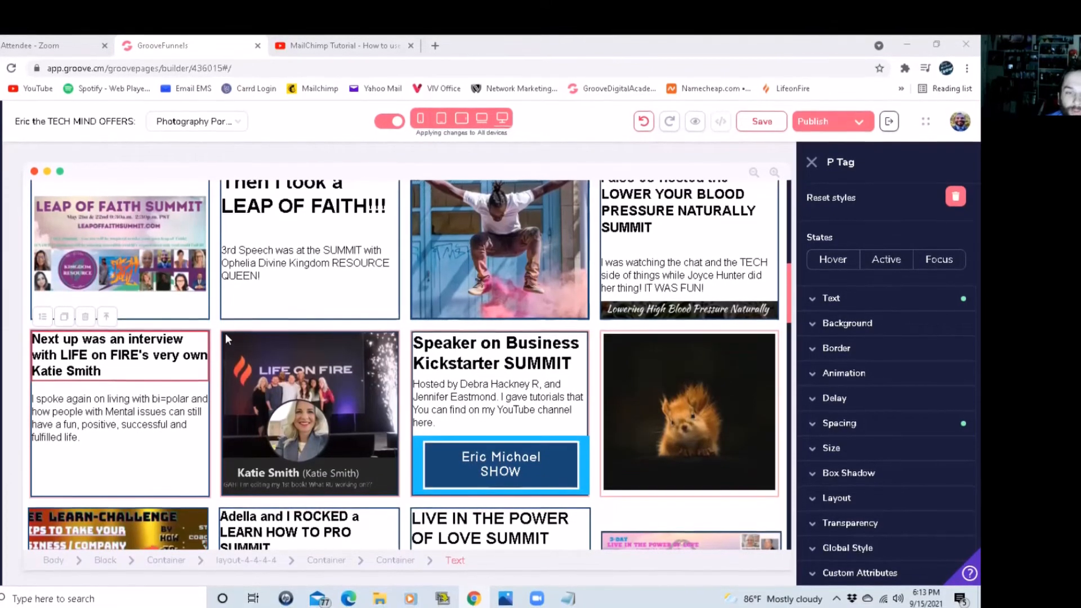
Set the border style to none on the container holding the LIFE ON FIRE image.
left_click(253, 344)
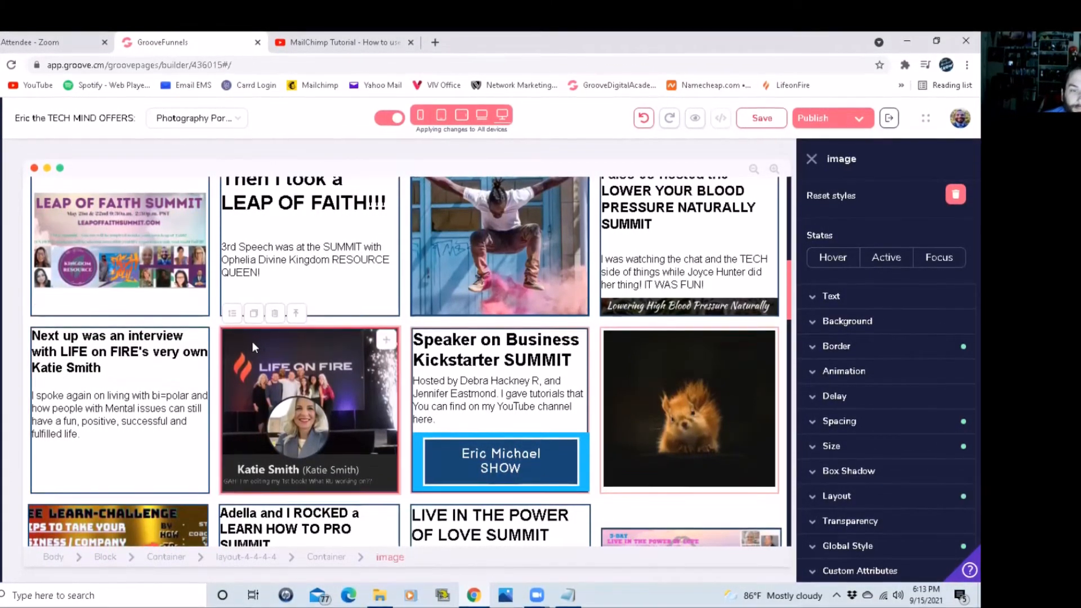
left_click(297, 314)
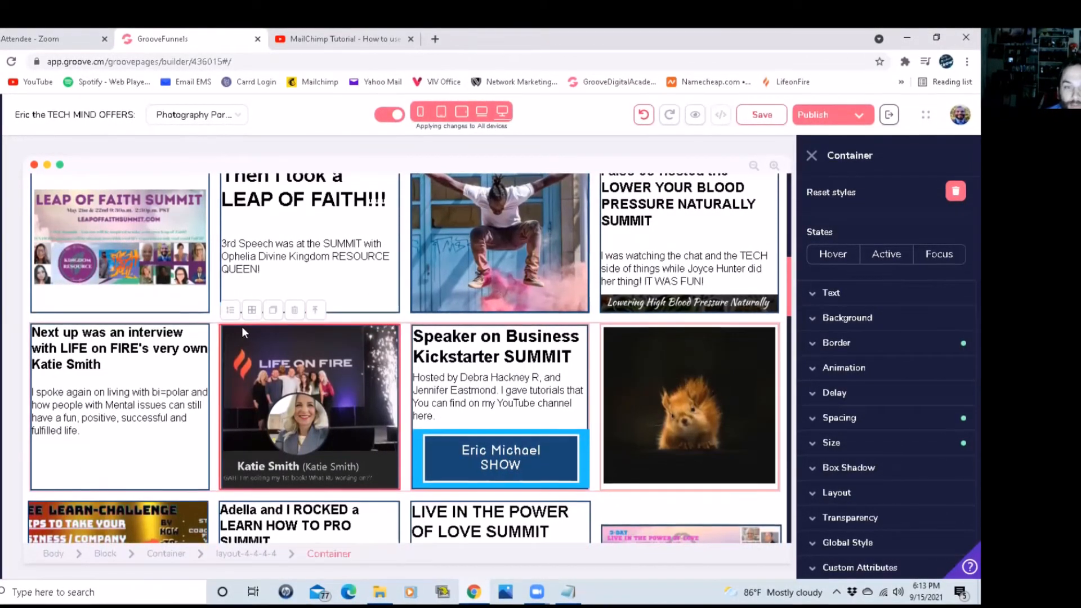
left_click(839, 342)
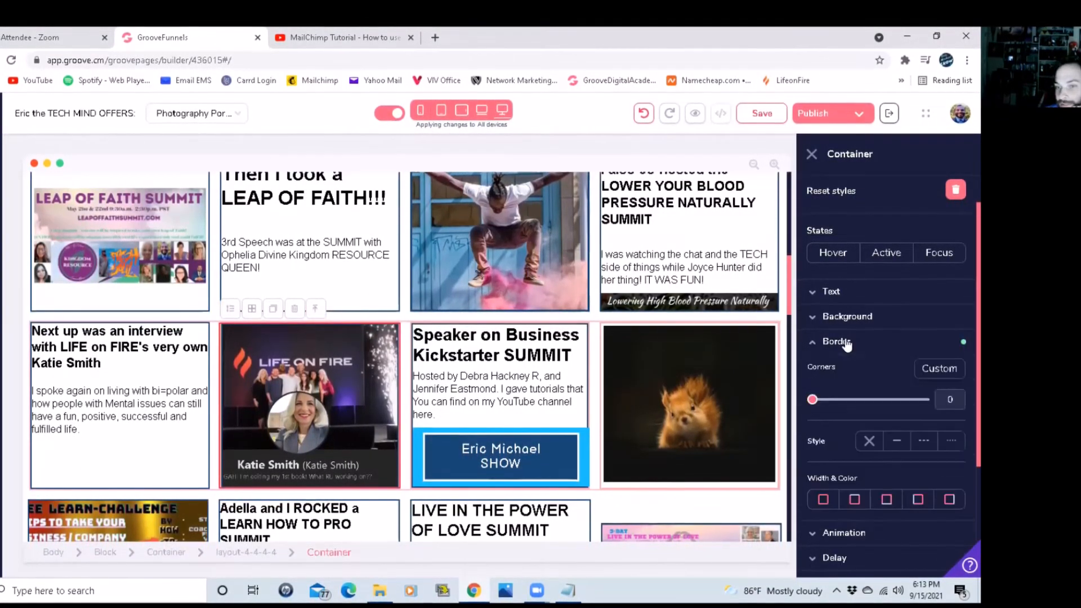
left_click(869, 440)
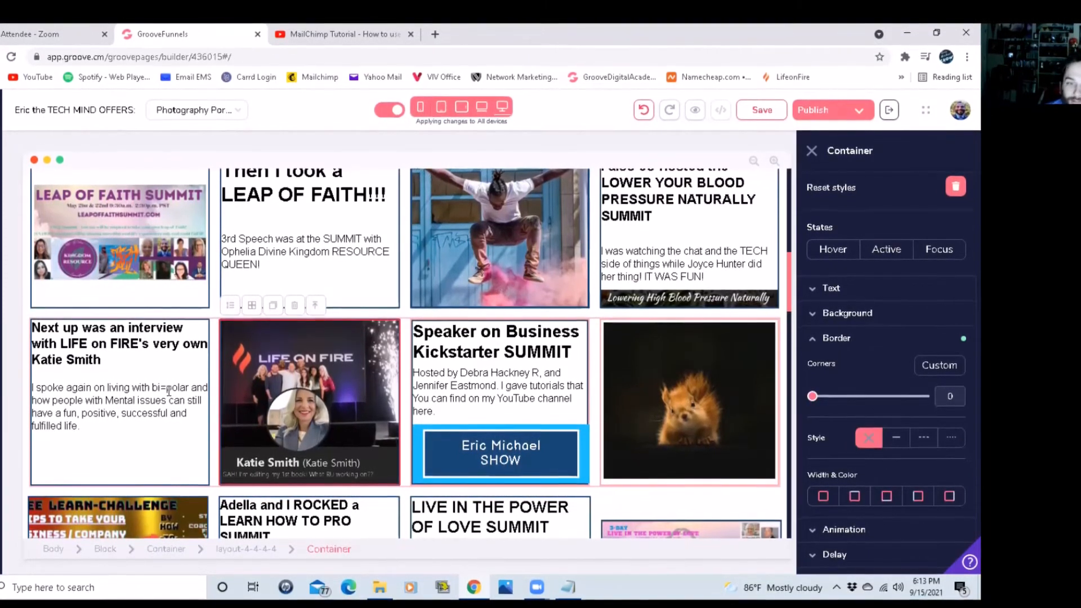
Select the container around the "Speaker on Business Kickstarter SUMMIT" text and open its border settings.
left_click(183, 425)
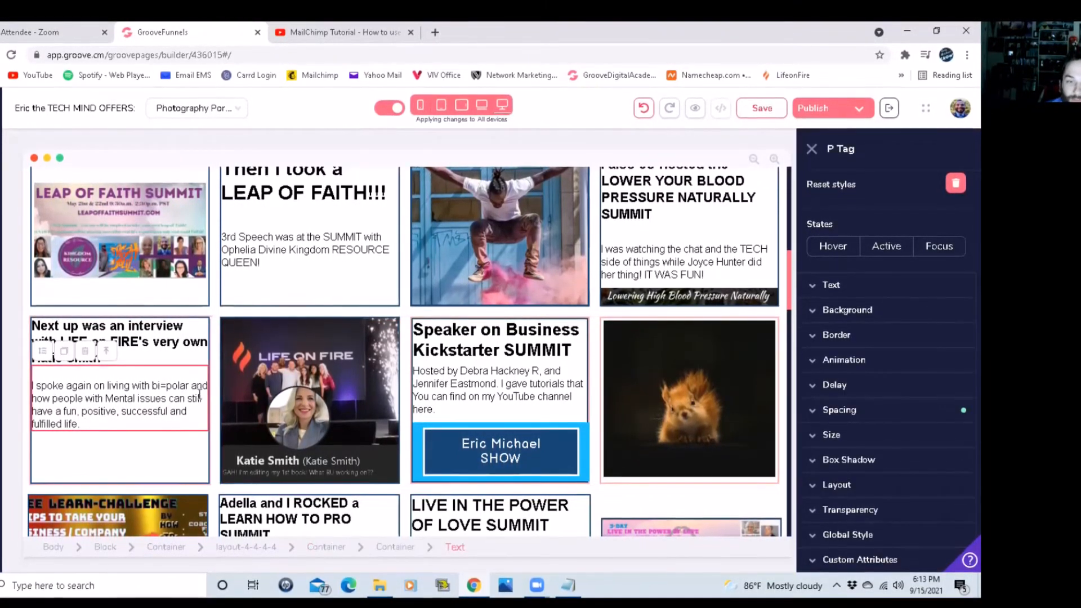
left_click(558, 332)
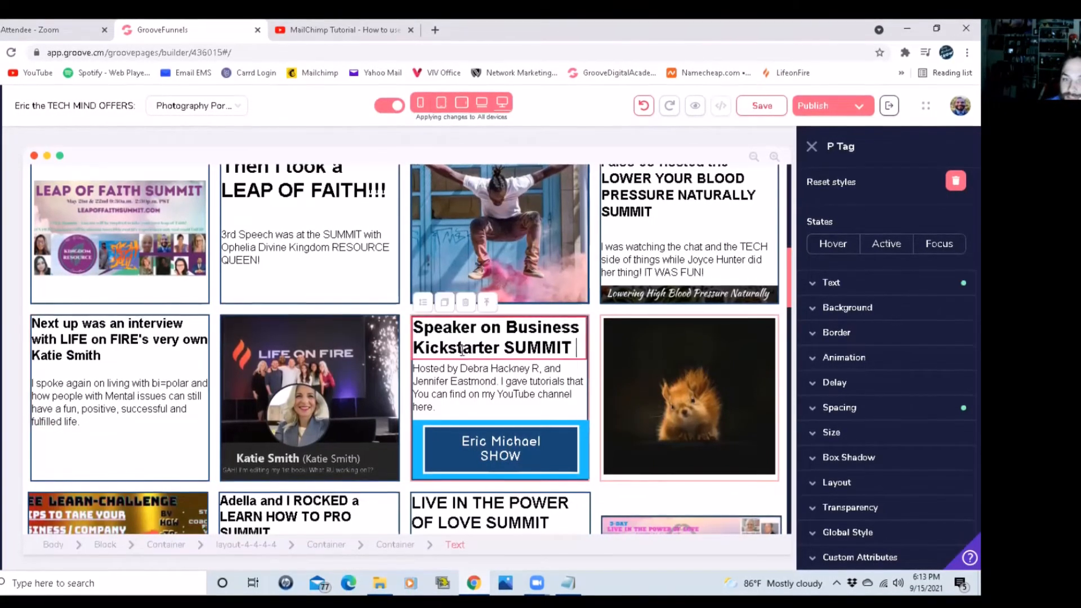
left_click(487, 304)
left_click(506, 299)
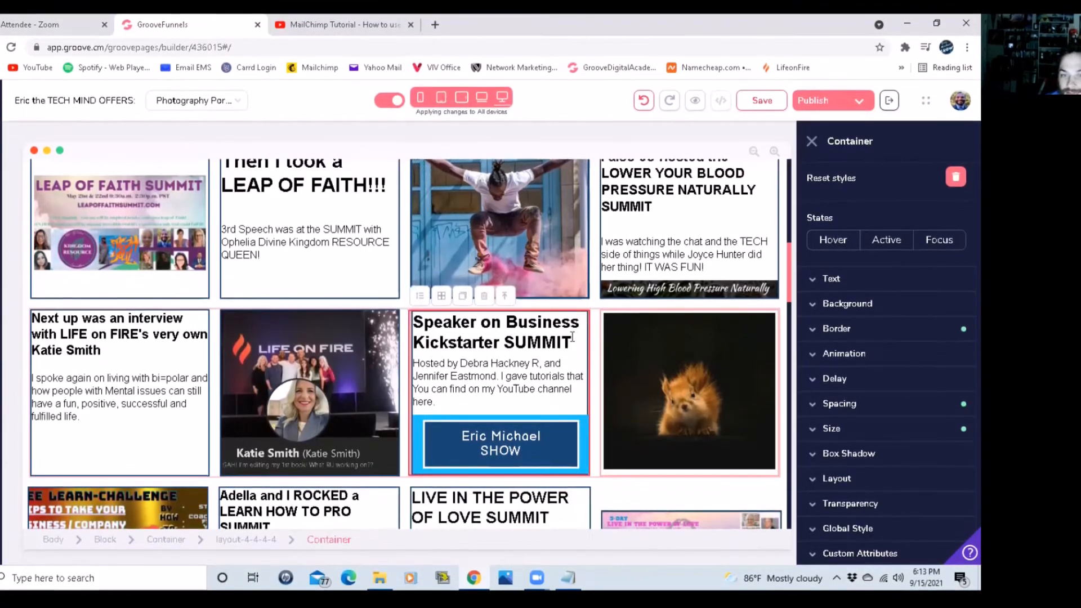
left_click(839, 328)
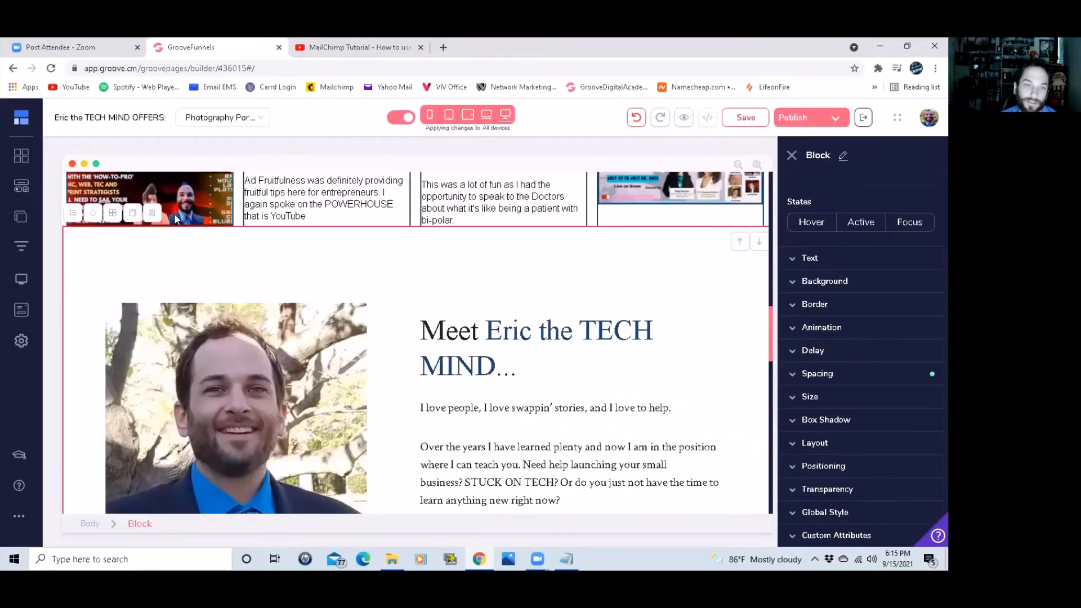
Give the "Meet" about block a border in color #184755 with a width of 4.
scroll(135, 338, "down", 8)
scroll(136, 338, "up", 5)
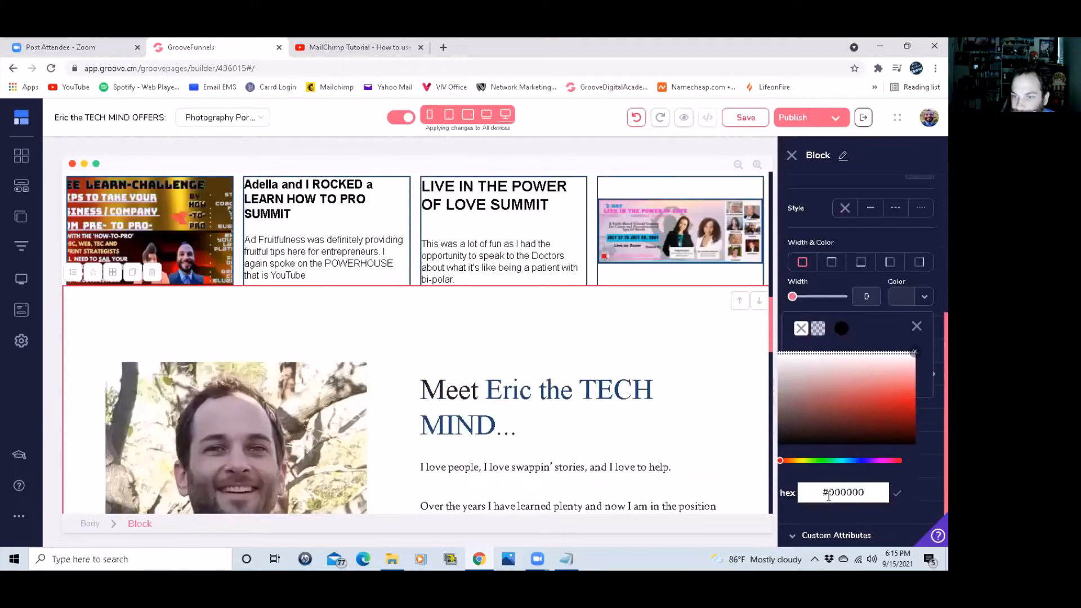
left_click_drag(829, 493, 911, 494)
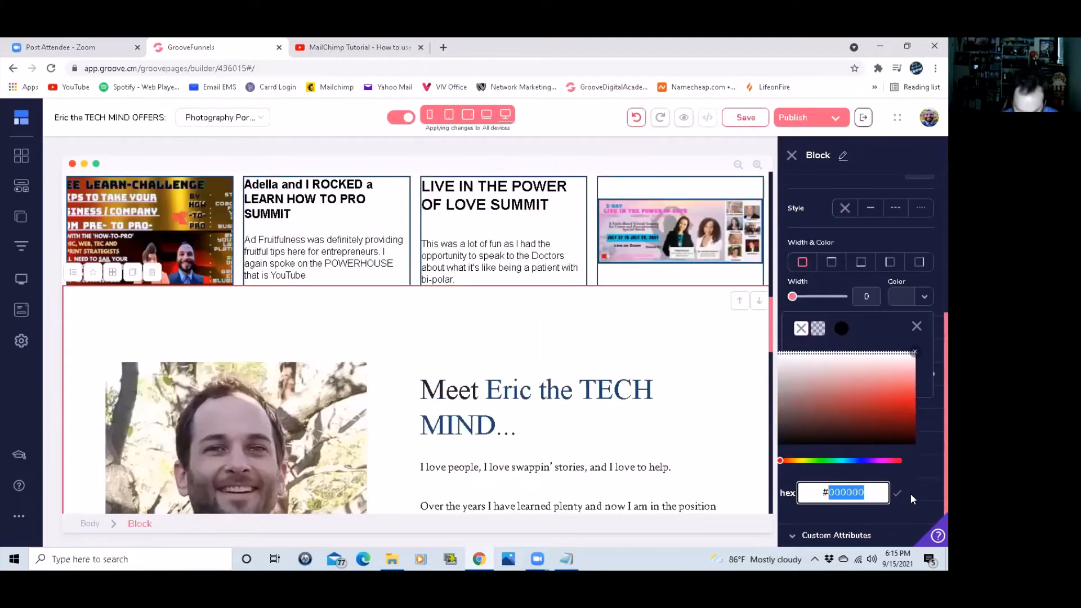
type("184755")
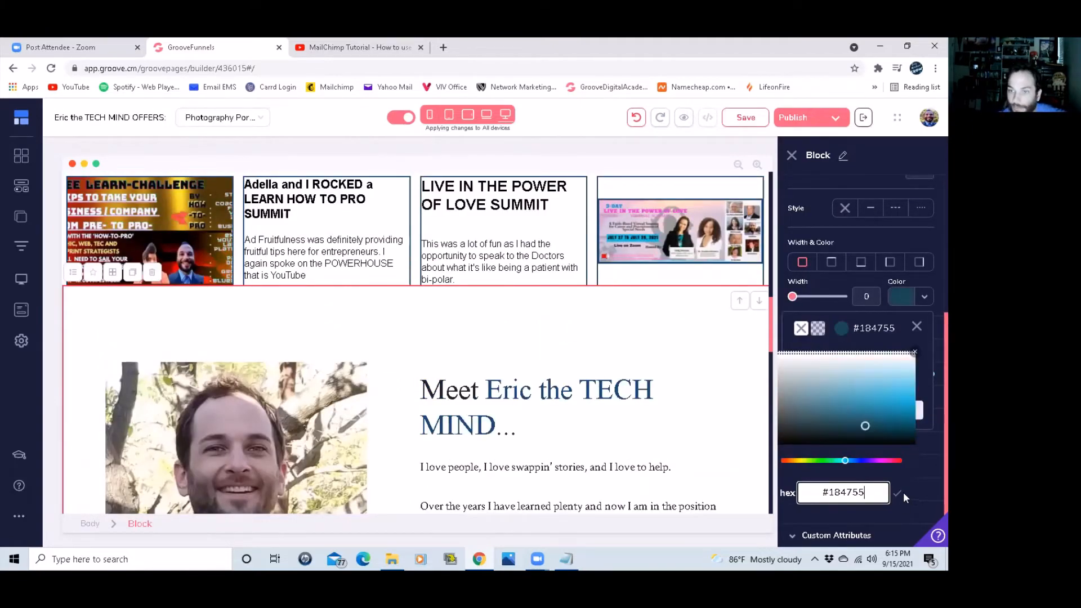
left_click(898, 495)
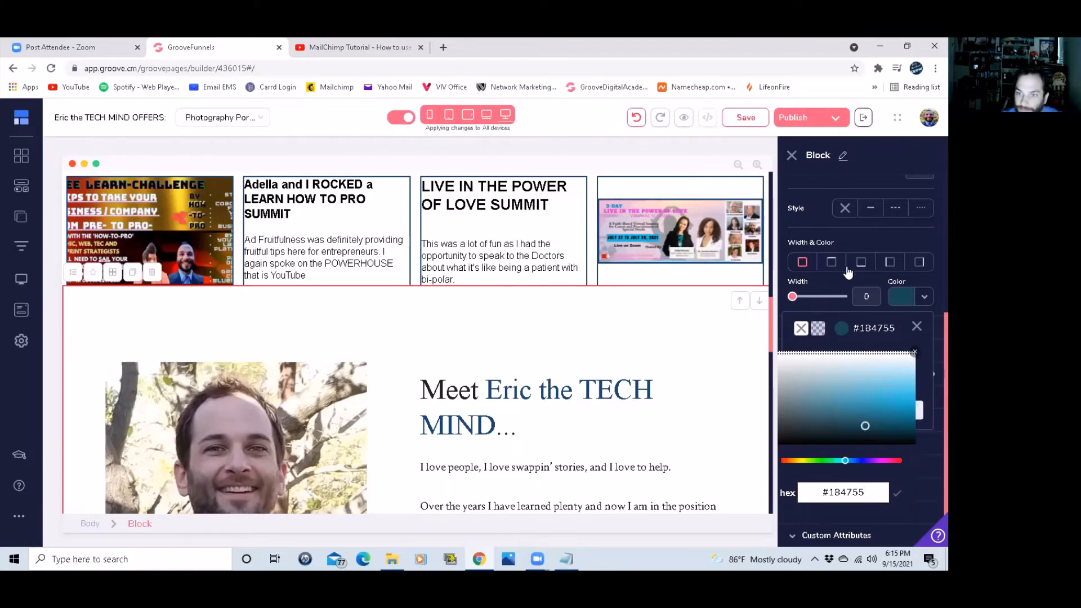
left_click(868, 296)
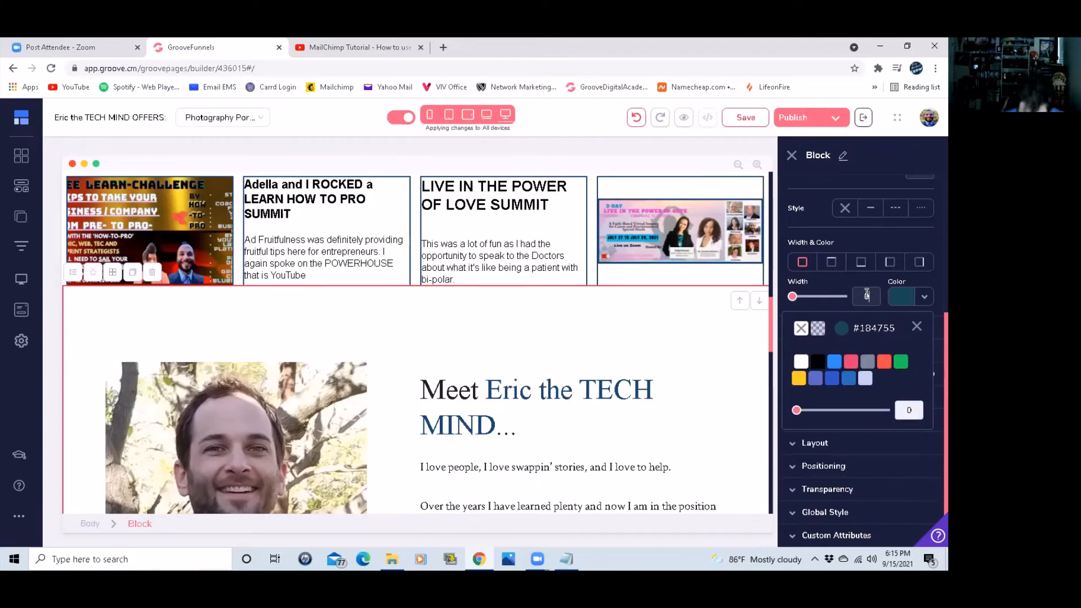
type("4")
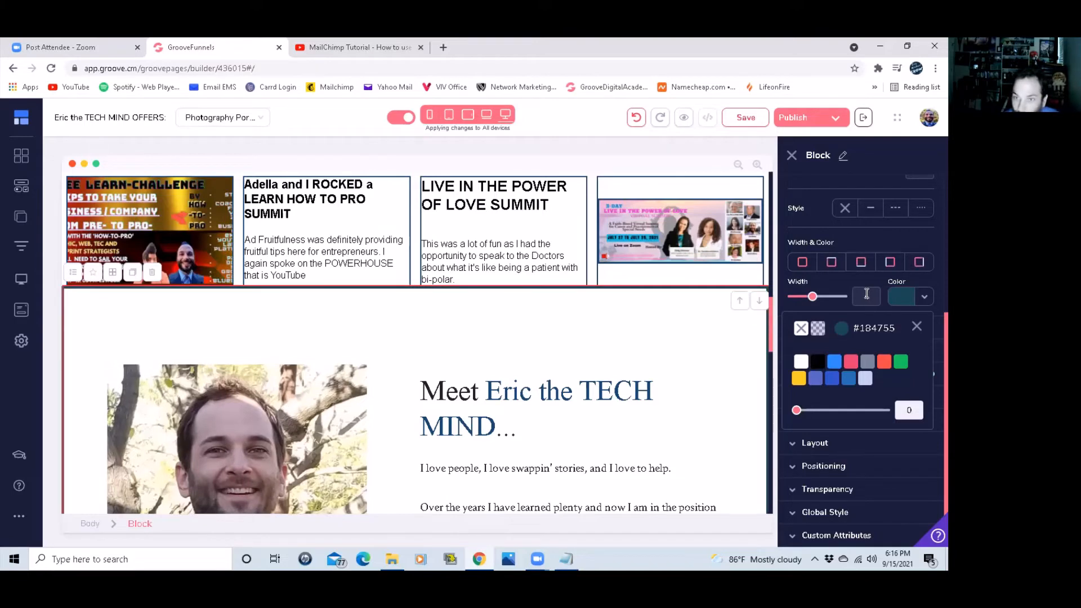
Delete the pink BOOK YOUR SLOT button from the about section.
scroll(462, 352, "down", 5)
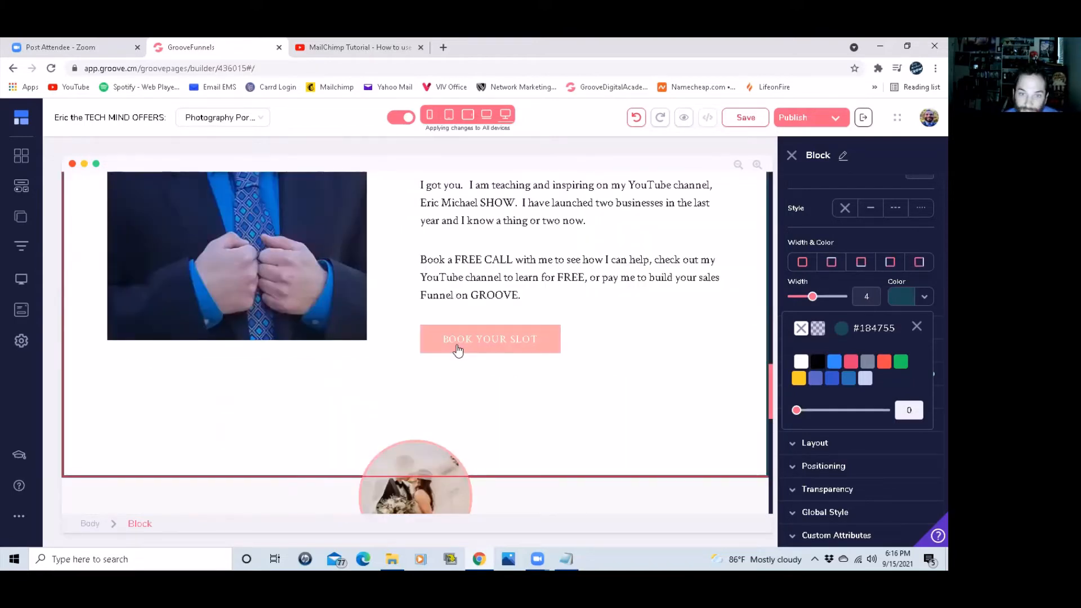
left_click(458, 350)
left_click(471, 311)
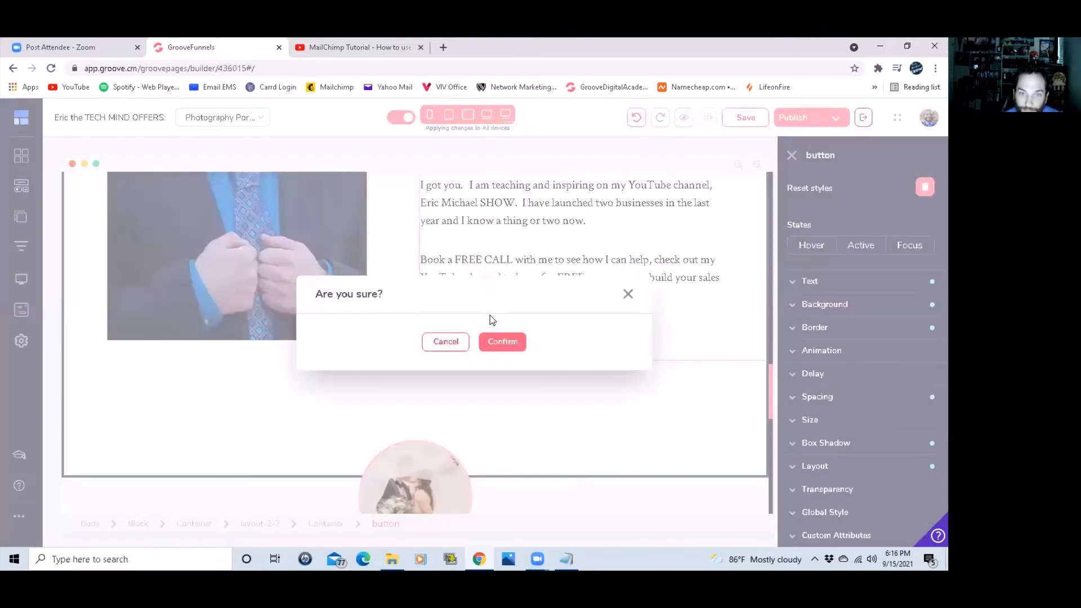
left_click(503, 342)
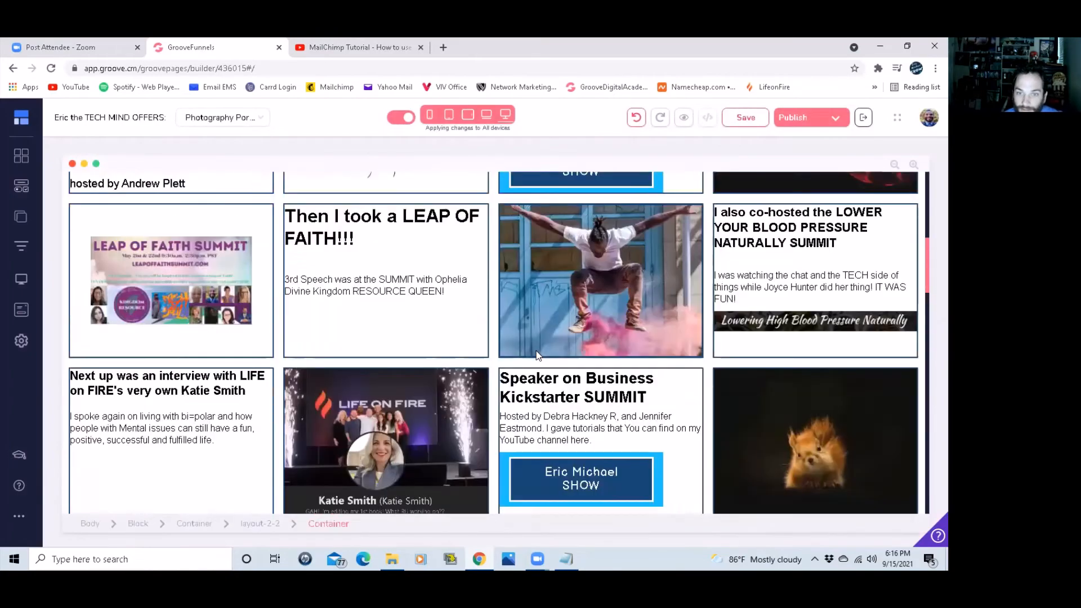
Duplicate the header's BOOK YOUR FREE CALL WITH ME button and place the copy below the about section's text.
scroll(538, 355, "up", 8)
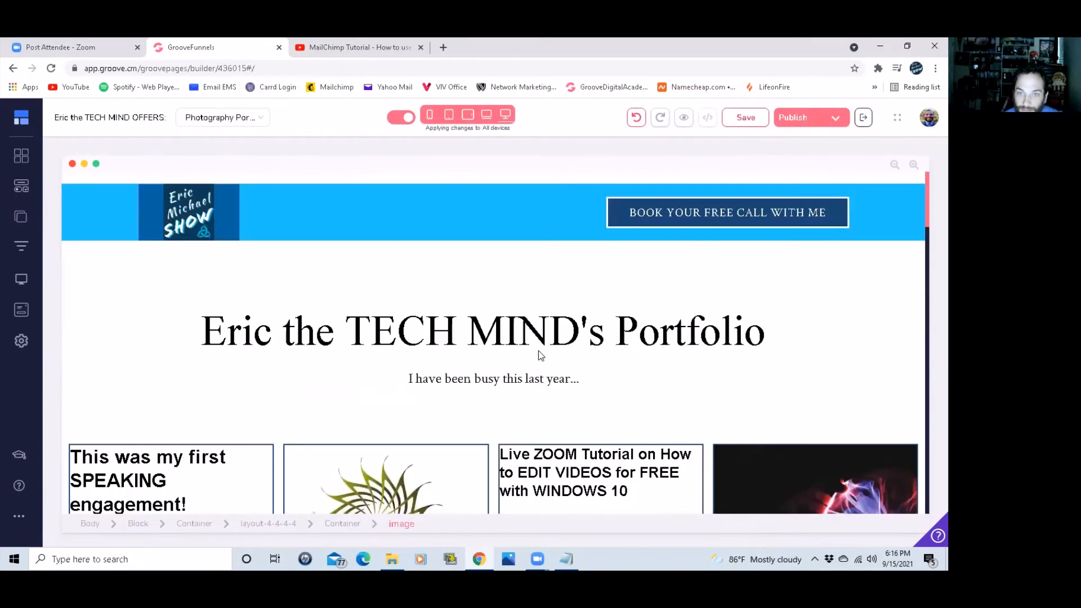
left_click(704, 216)
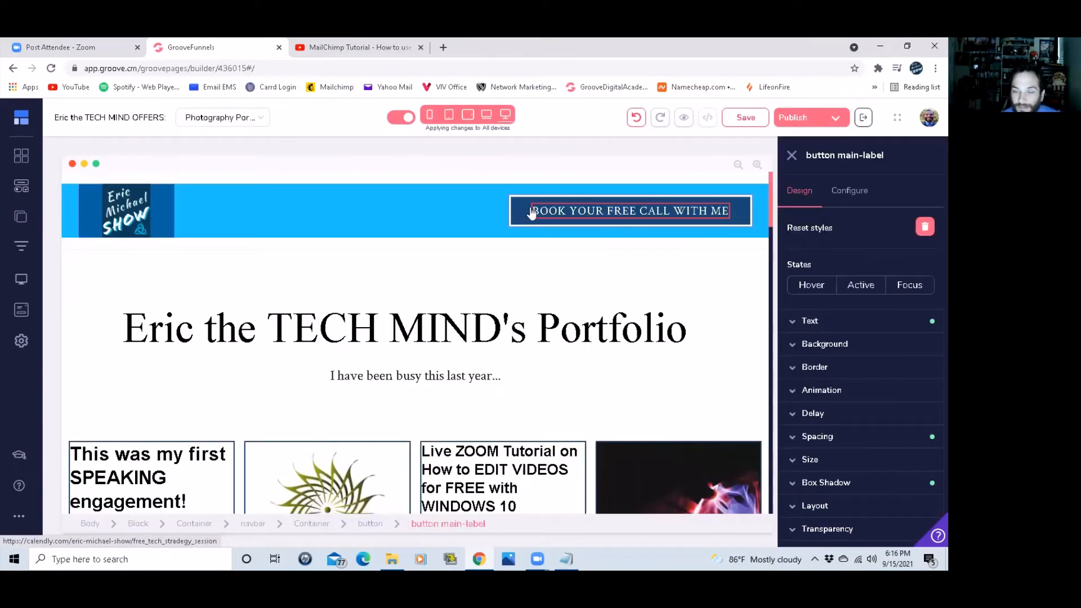
left_click(551, 214)
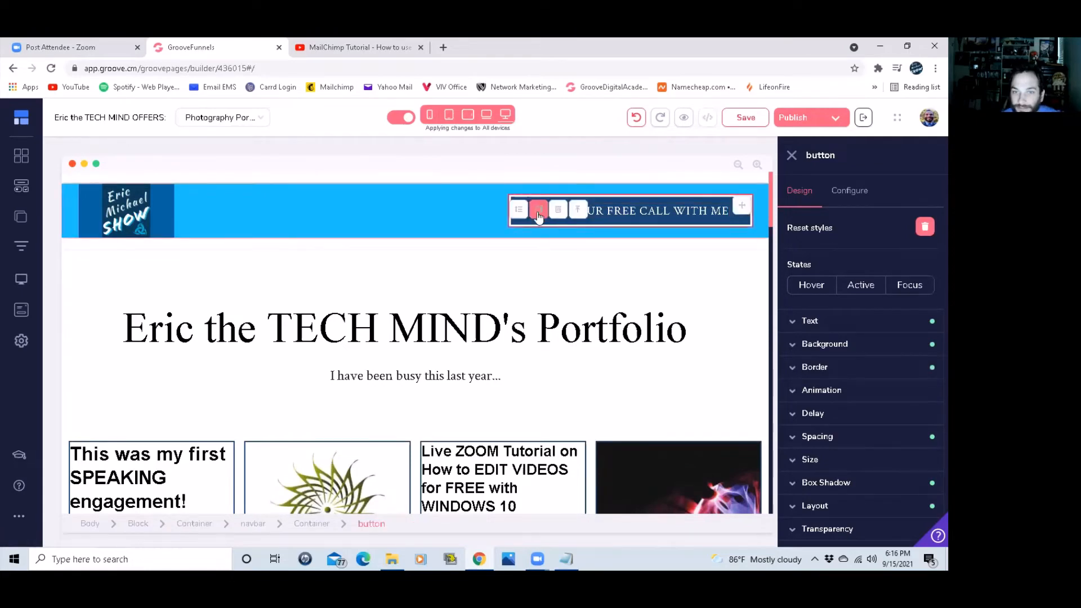
left_click_drag(539, 217, 549, 324)
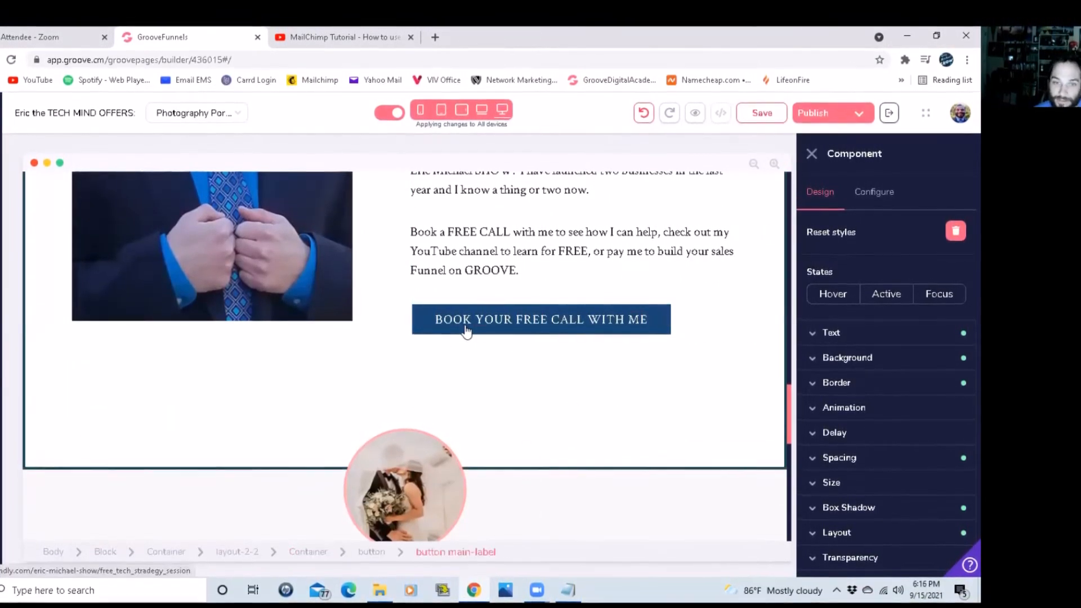
Set the about block's background color to #1bc3ff.
scroll(466, 332, "up", 15)
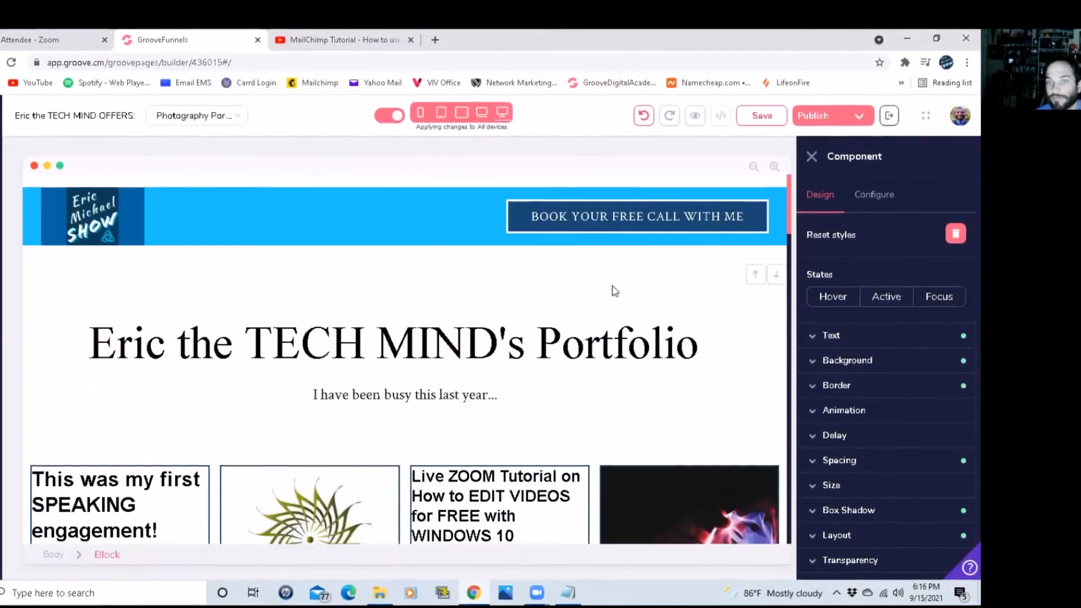
scroll(464, 285, "down", 9)
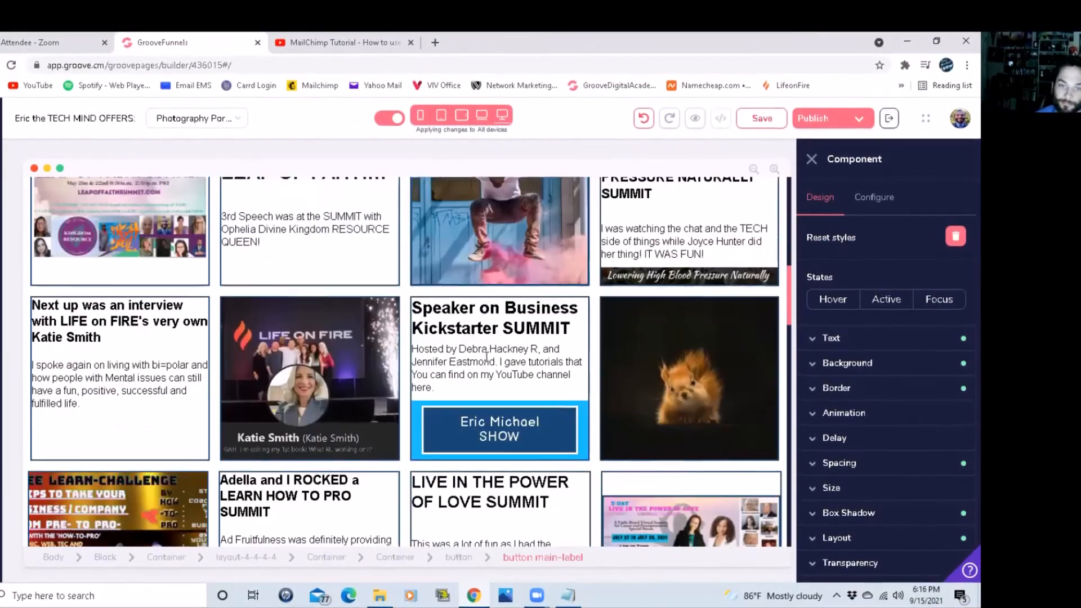
scroll(488, 356, "down", 10)
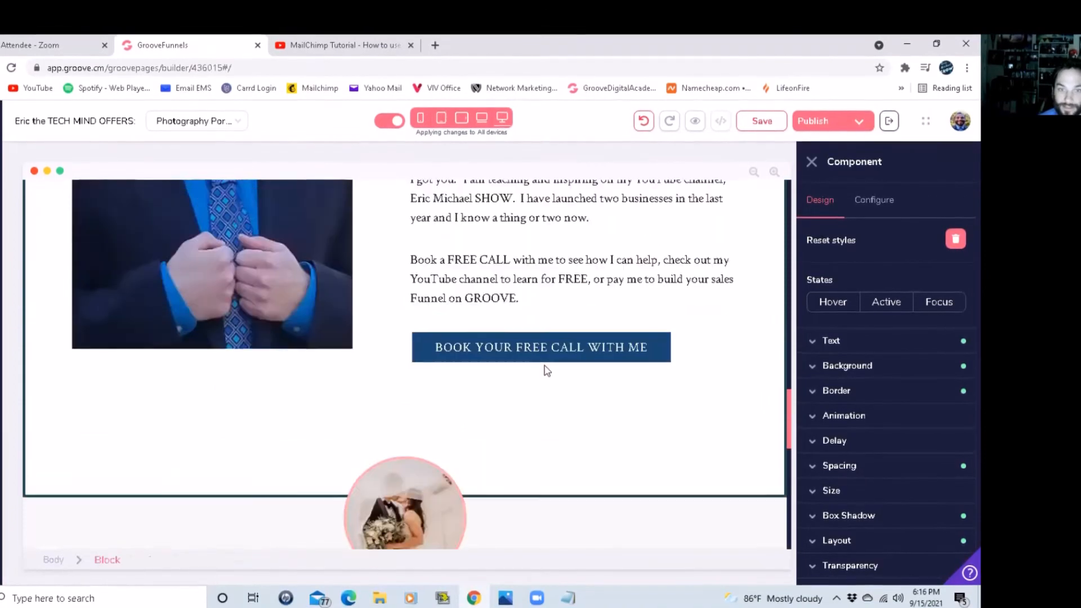
scroll(547, 371, "up", 10)
scroll(728, 304, "down", 4)
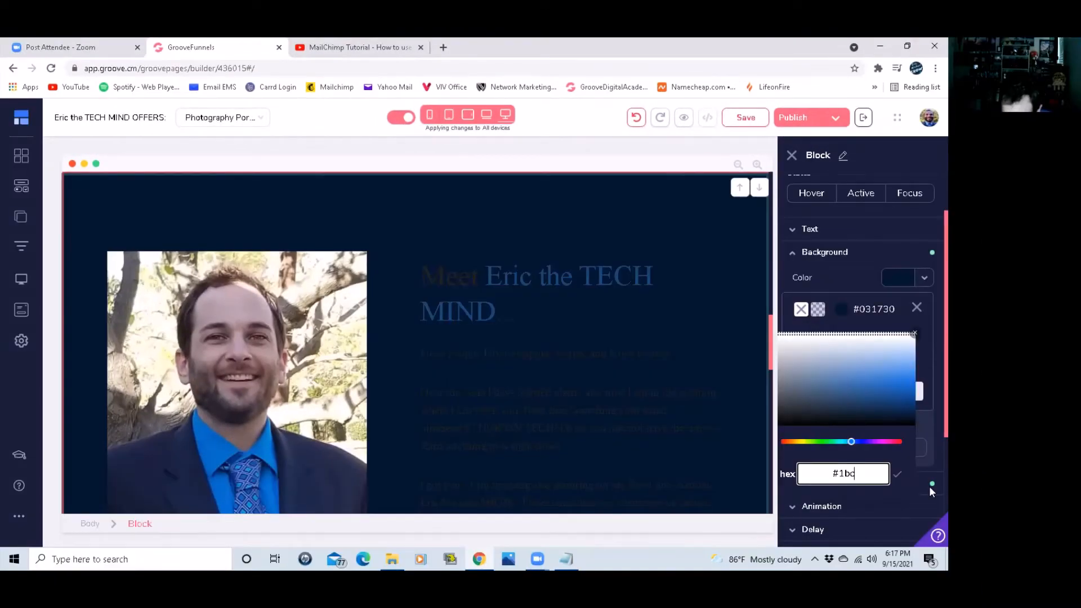
type("3")
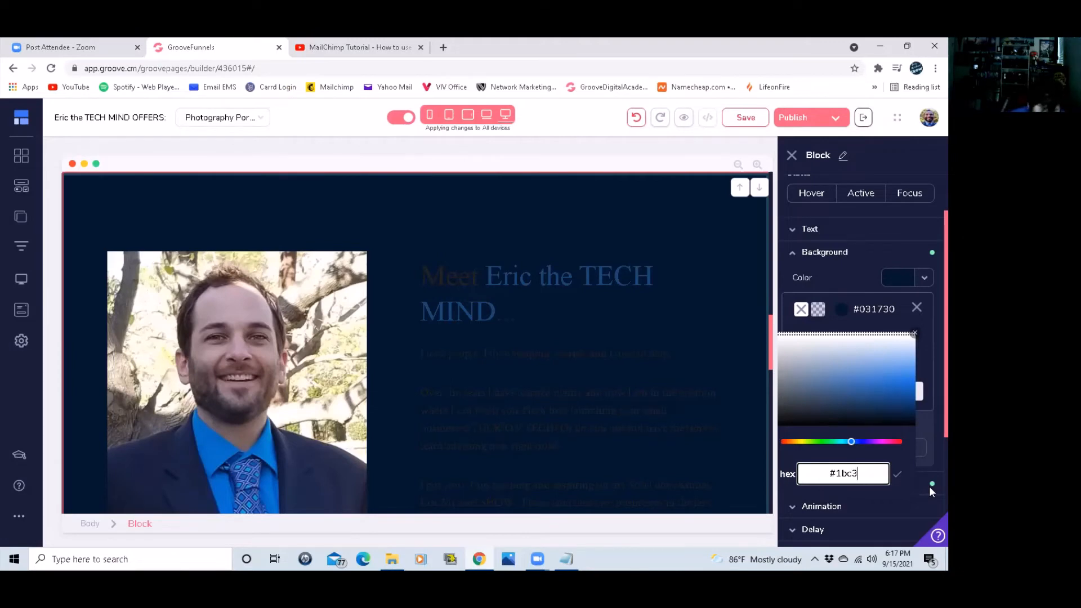
type("ff")
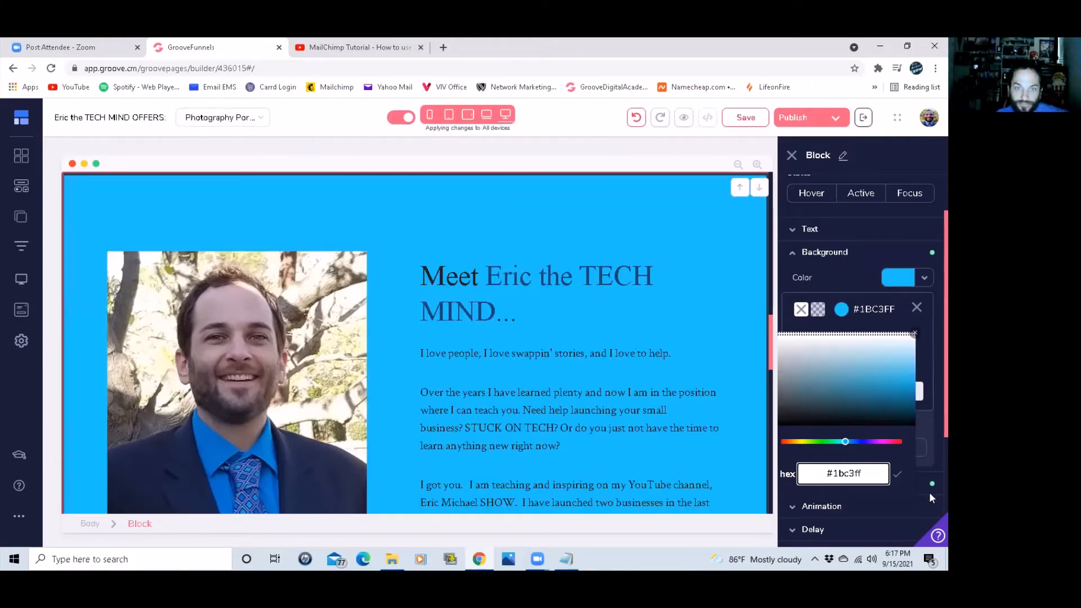
Set the top margin of the round image in the testimonial block to 0.
scroll(452, 347, "down", 5)
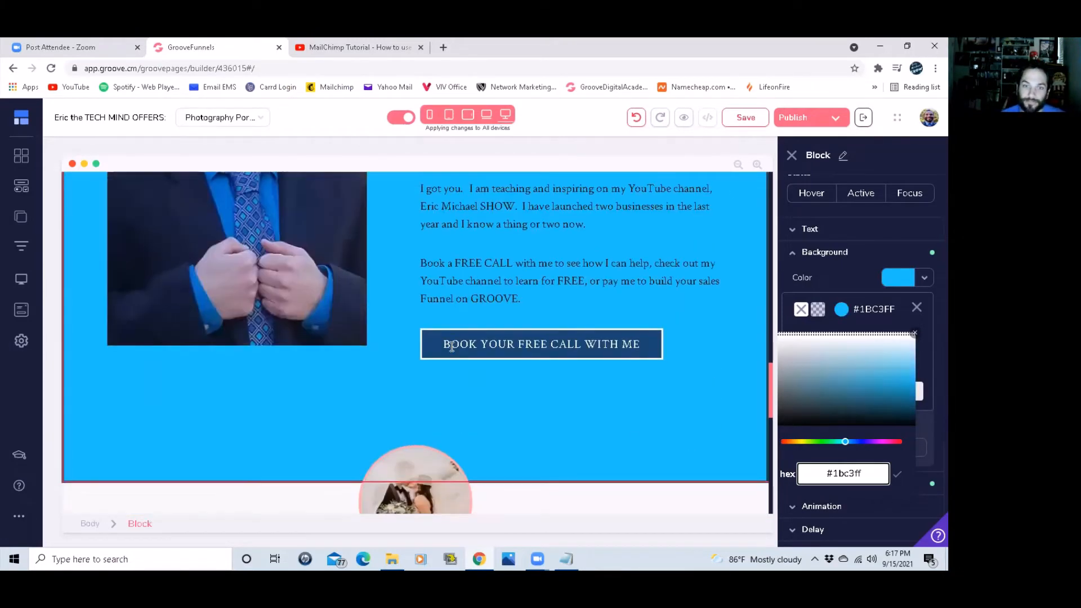
scroll(451, 347, "up", 6)
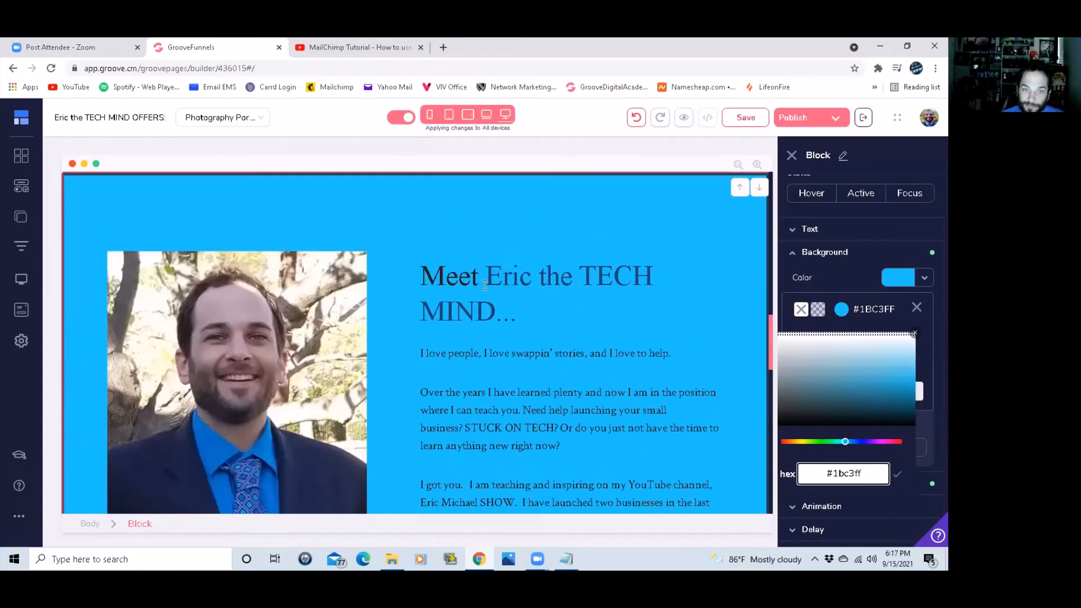
scroll(491, 273, "down", 5)
left_click(424, 335)
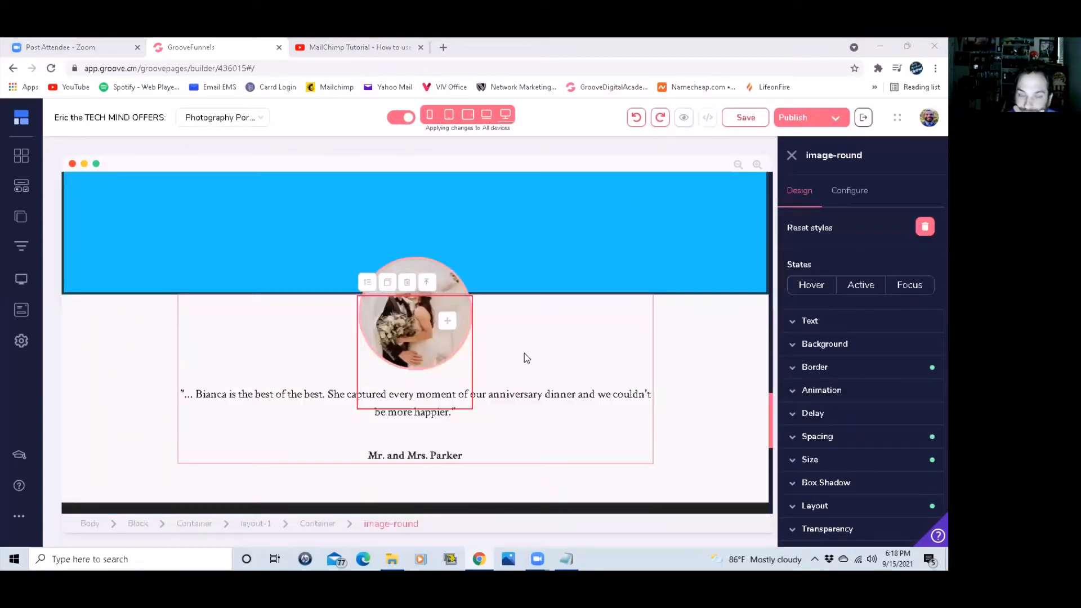
left_click(849, 443)
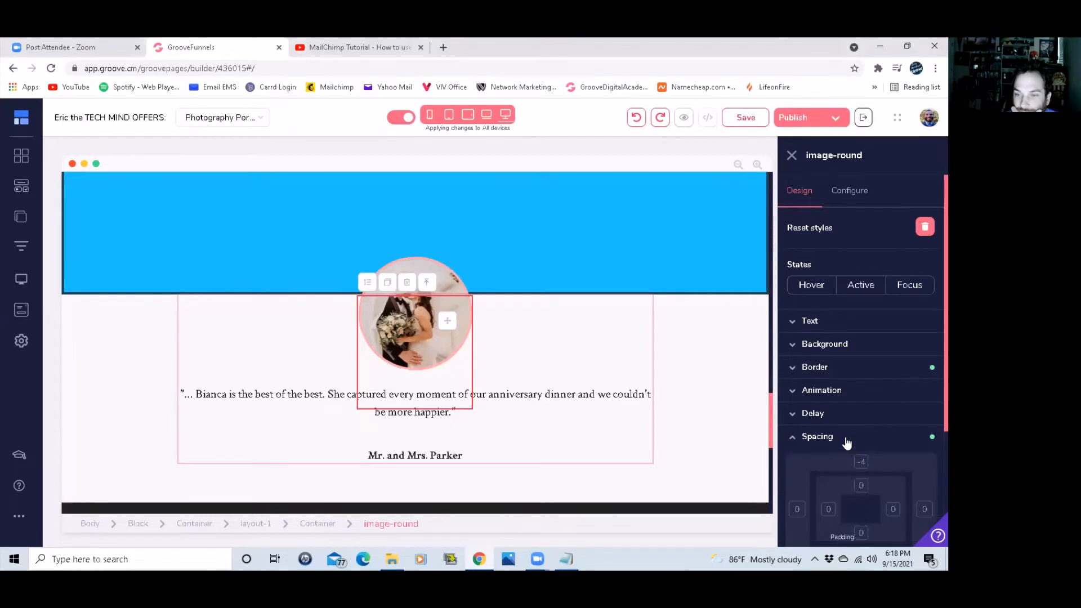
scroll(845, 450, "down", 2)
left_click(860, 345)
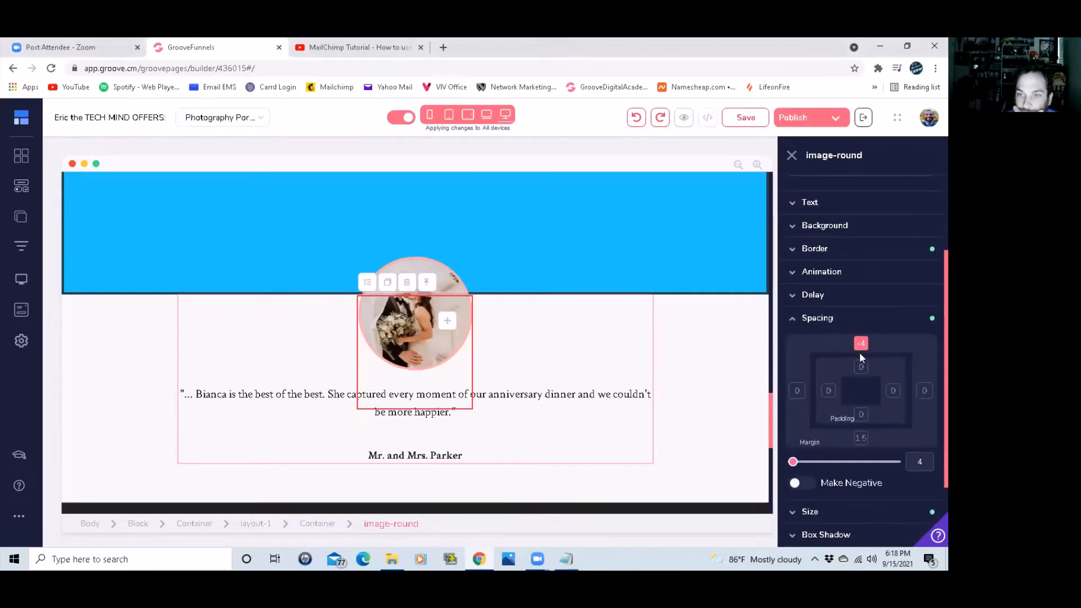
left_click_drag(778, 464, 776, 463)
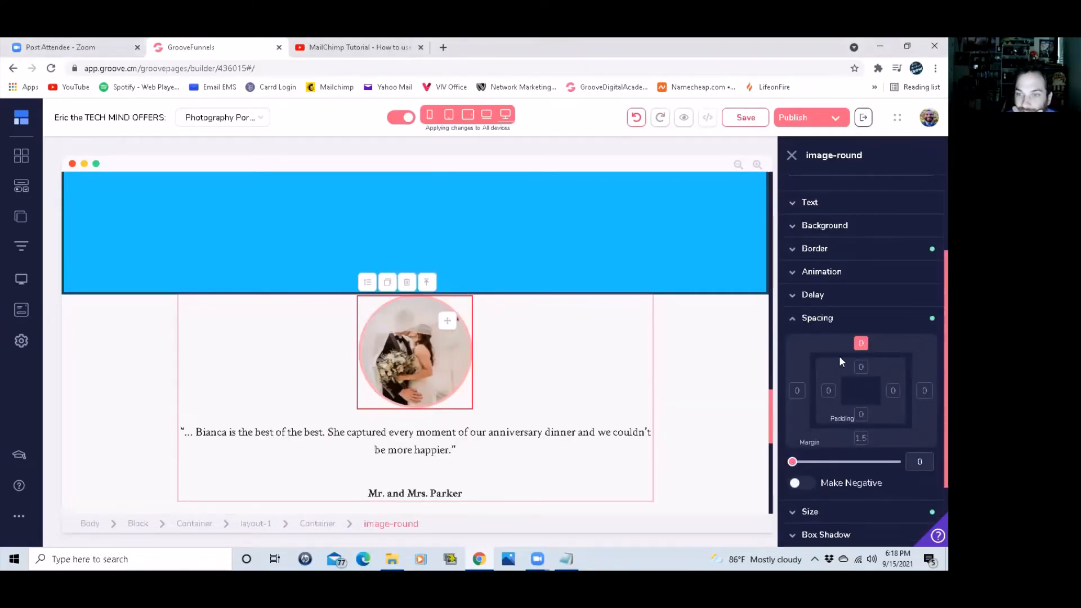
left_click(860, 345)
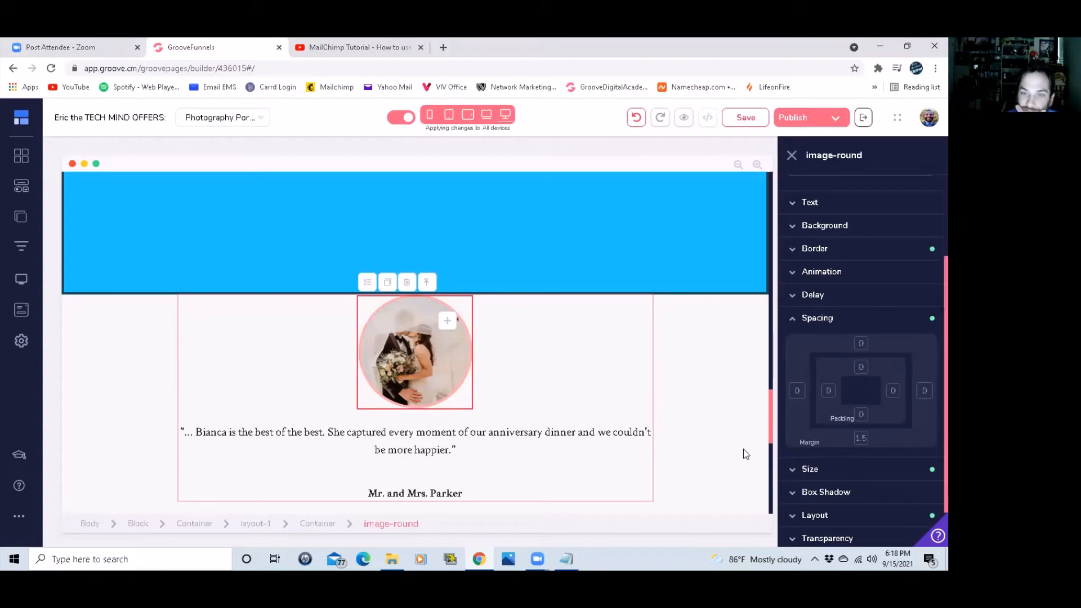
Replace the round wedding picture above the testimonial quote with the outdoor portrait photo of the man in a tie.
scroll(458, 365, "down", 1)
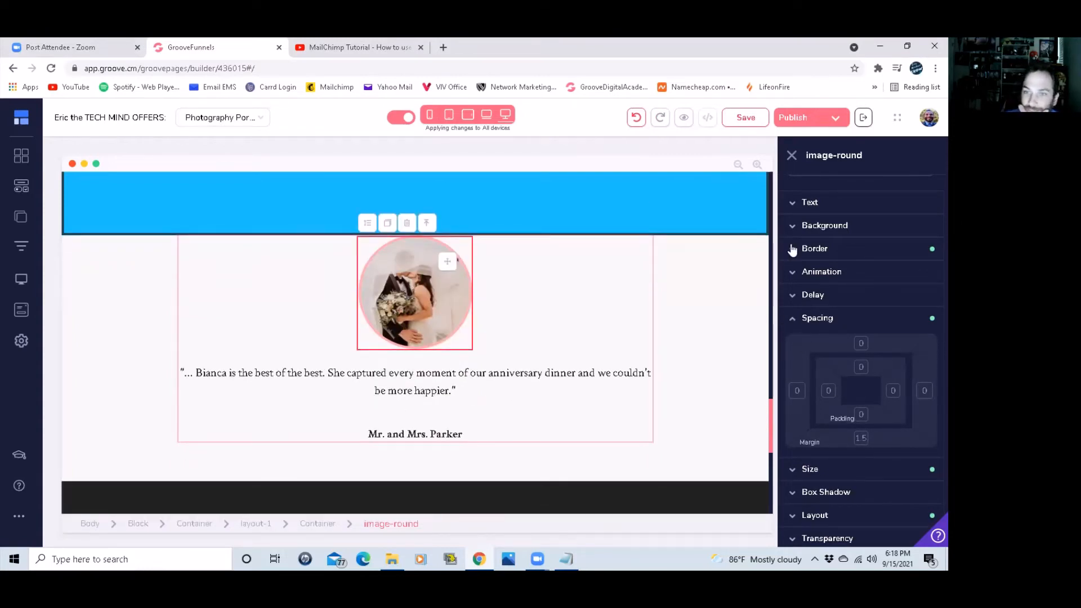
scroll(794, 253, "up", 2)
left_click(852, 190)
left_click(870, 294)
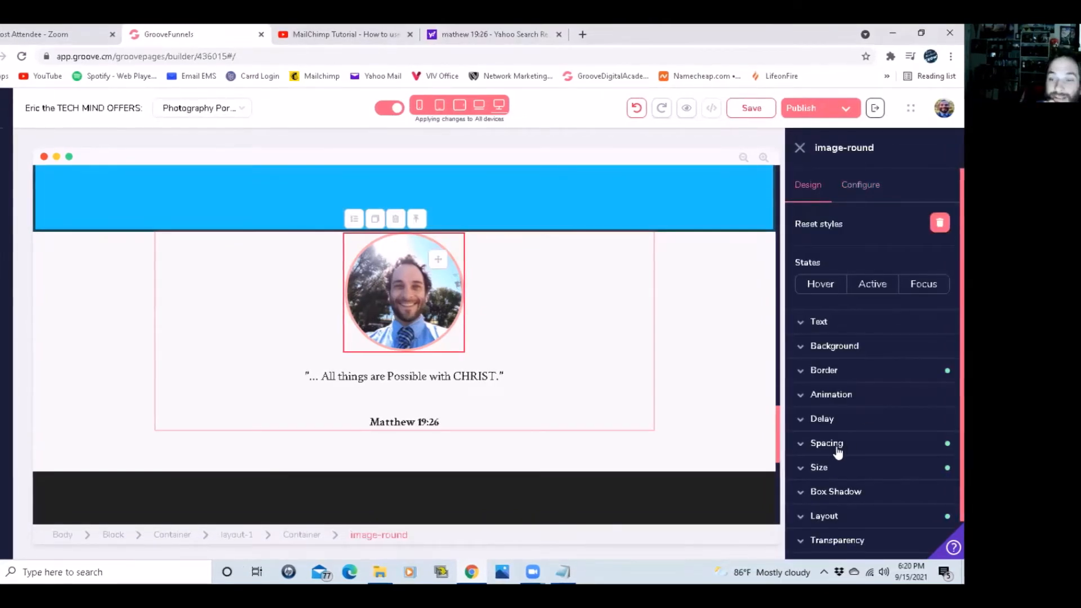
Set the round portrait's top margin to 17.
scroll(838, 444, "down", 1)
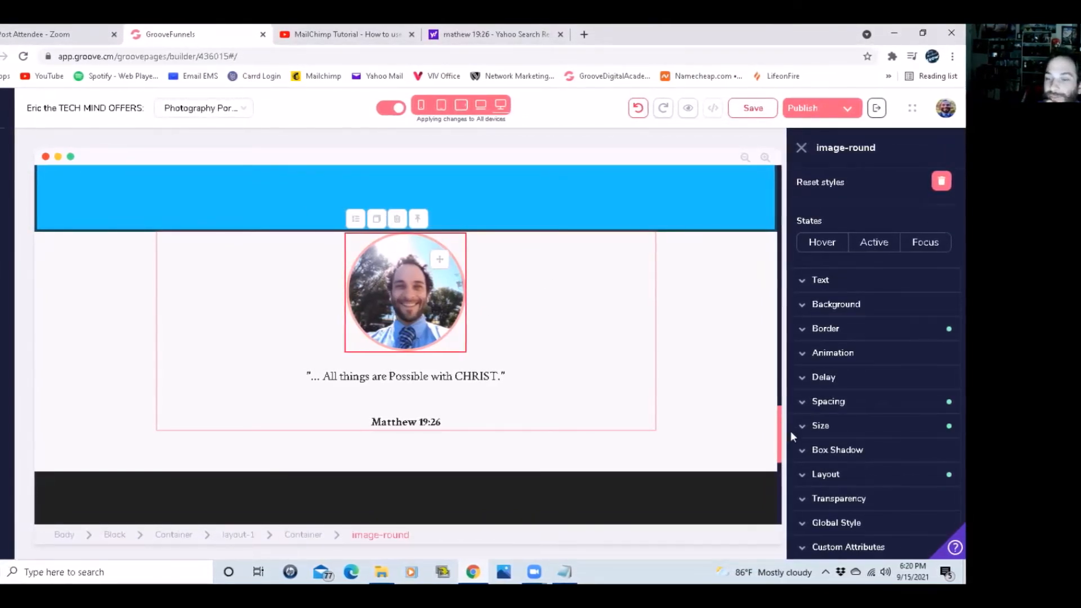
left_click(855, 408)
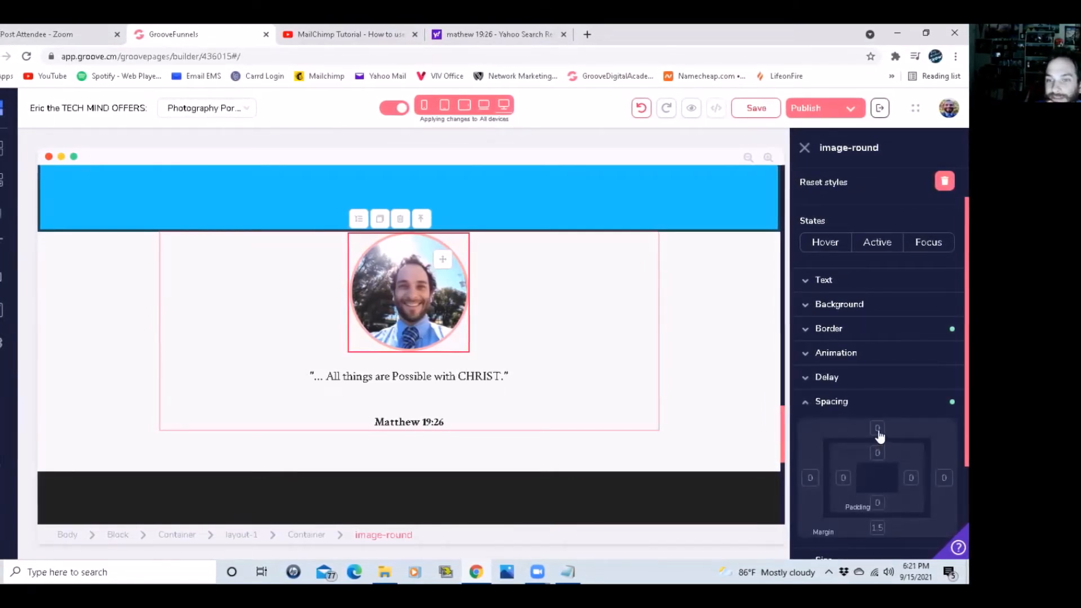
left_click(878, 452)
scroll(844, 479, "down", 2)
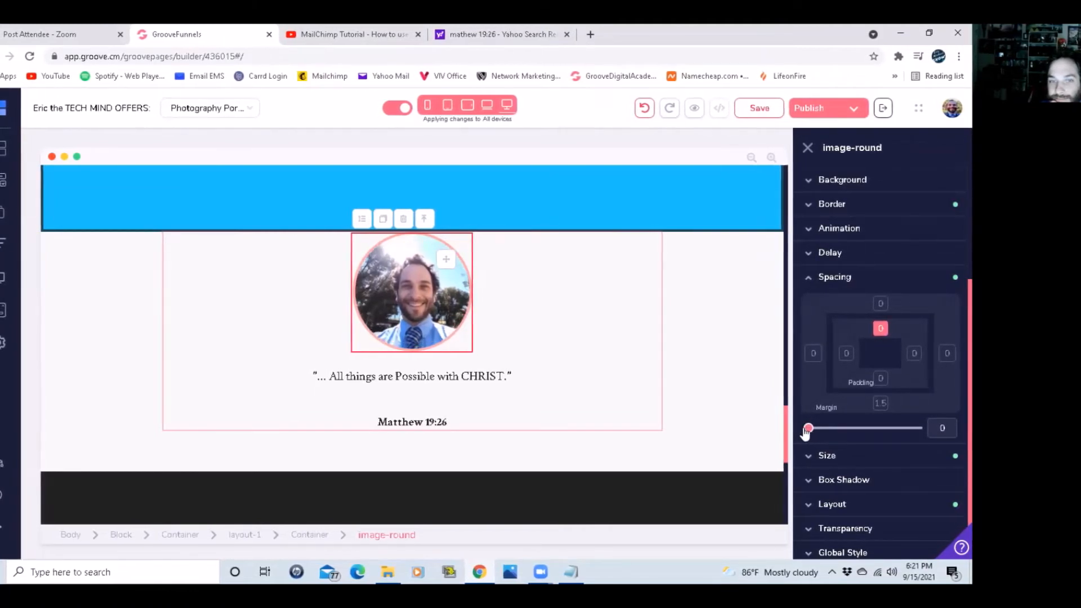
left_click(881, 328)
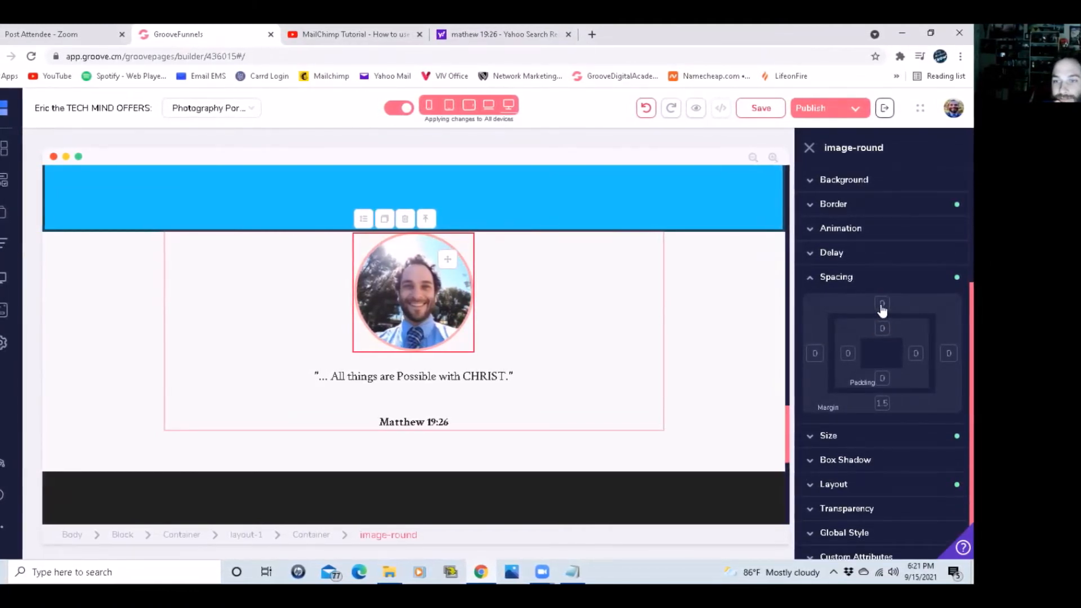
left_click(882, 304)
left_click_drag(812, 426, 812, 430)
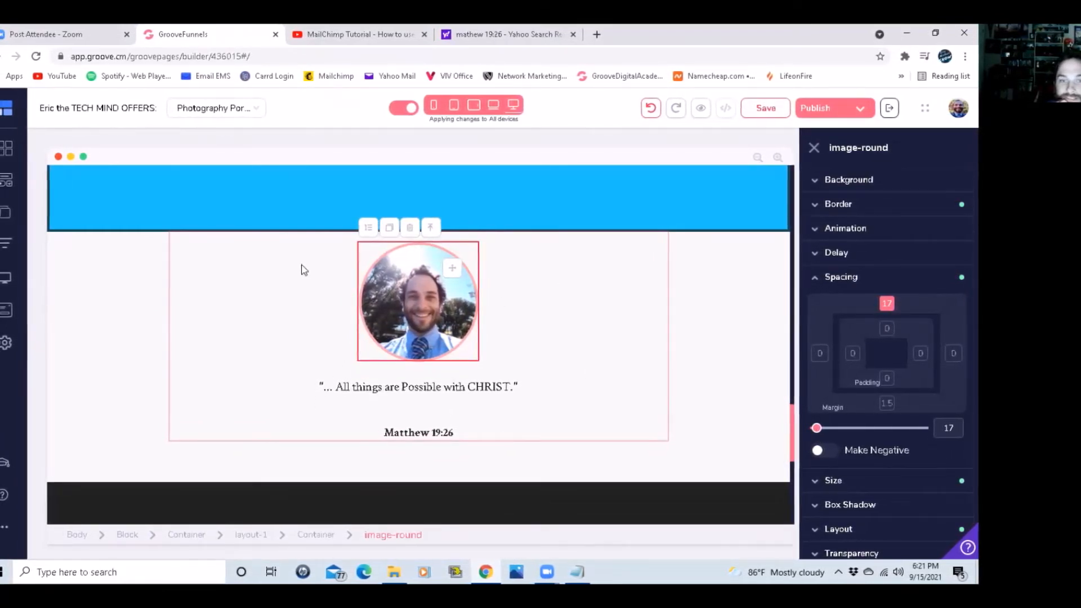
left_click(244, 293)
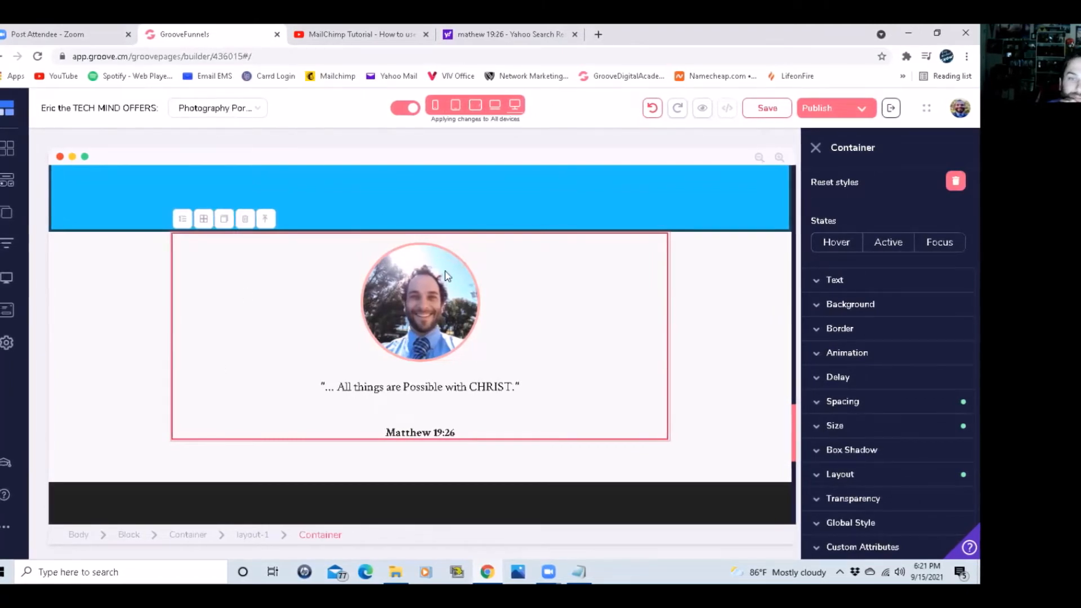
Change the round portrait's border color to #184755 on all sides.
left_click(424, 283)
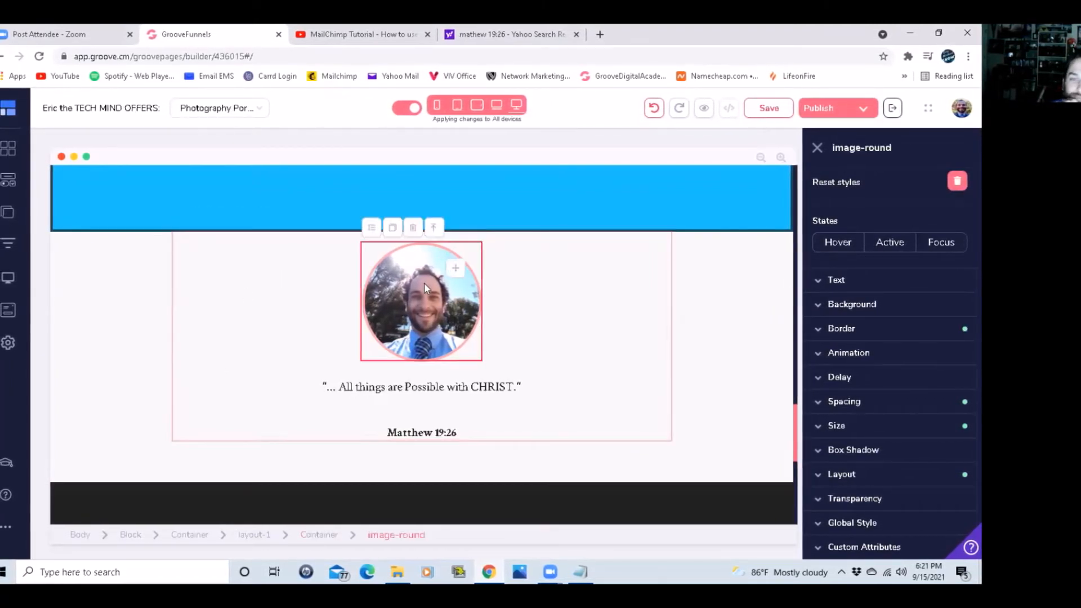
left_click(874, 328)
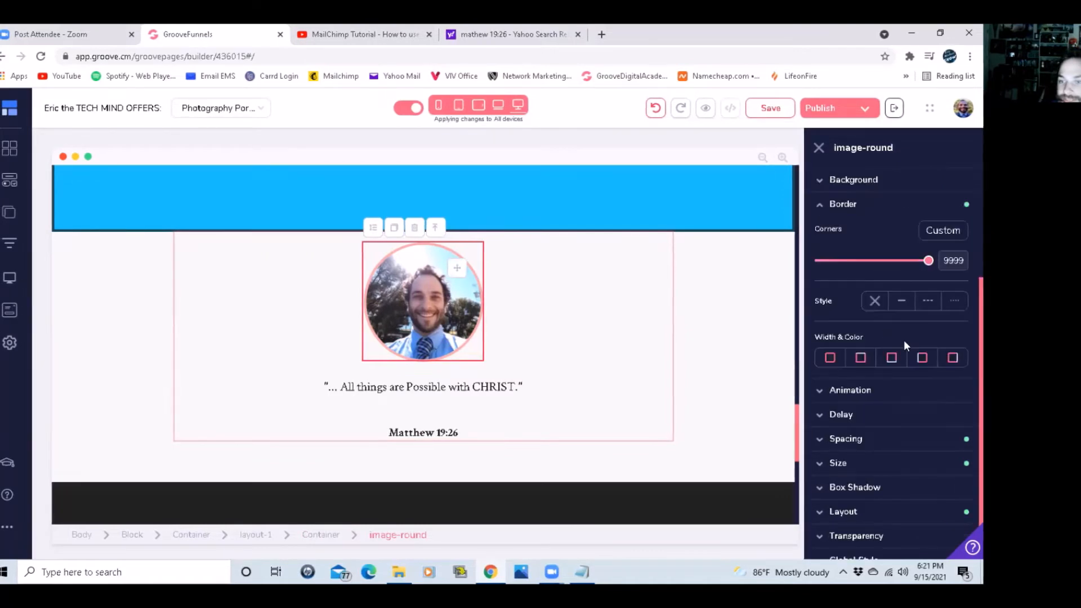
left_click(846, 359)
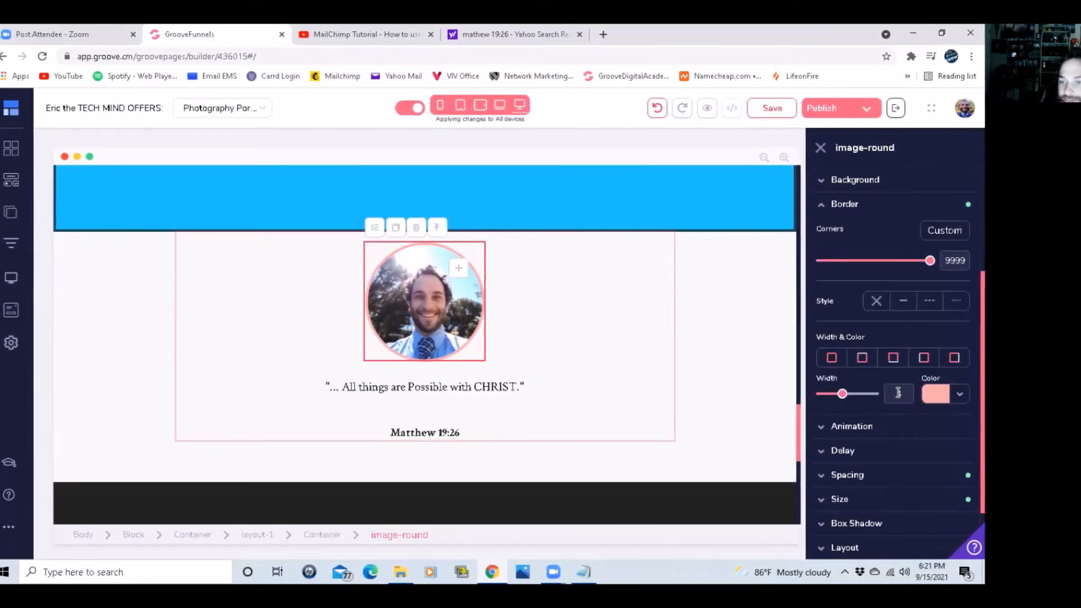
left_click(960, 394)
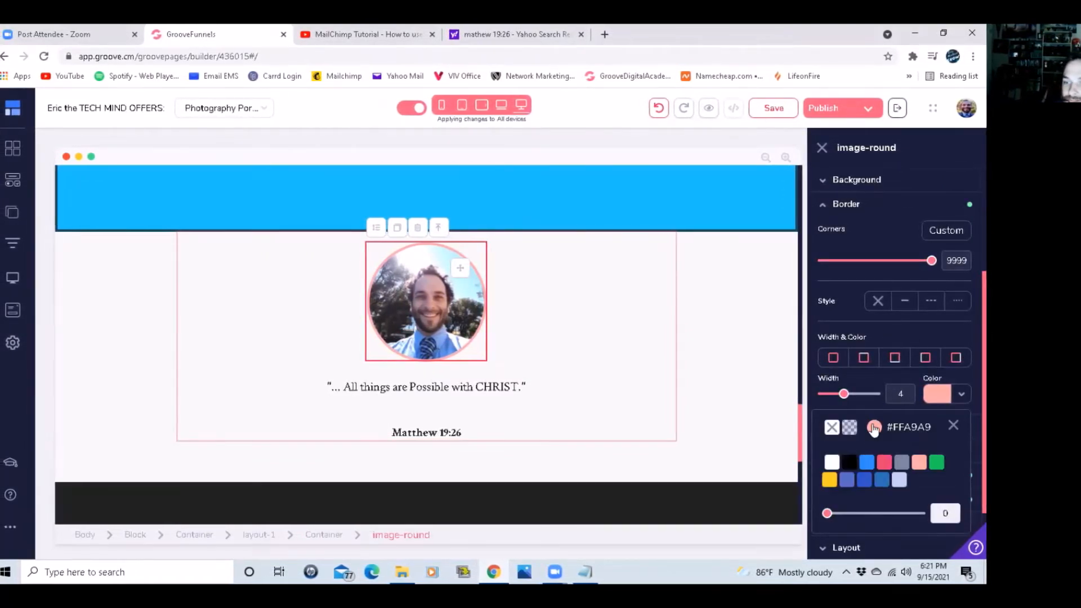
left_click(874, 428)
scroll(867, 448, "down", 1)
double_click(880, 526)
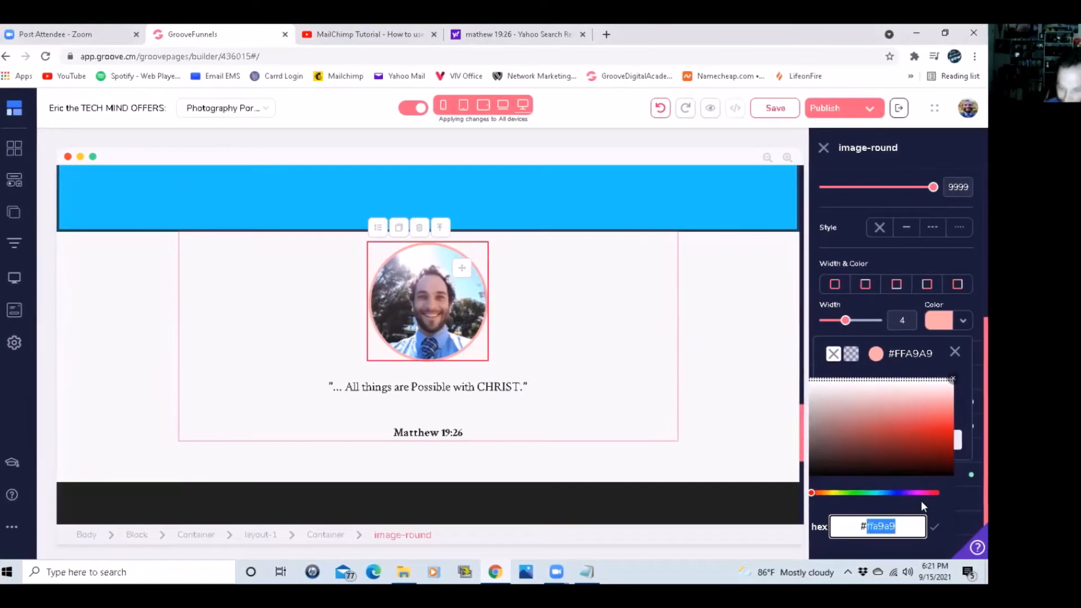
type("184755")
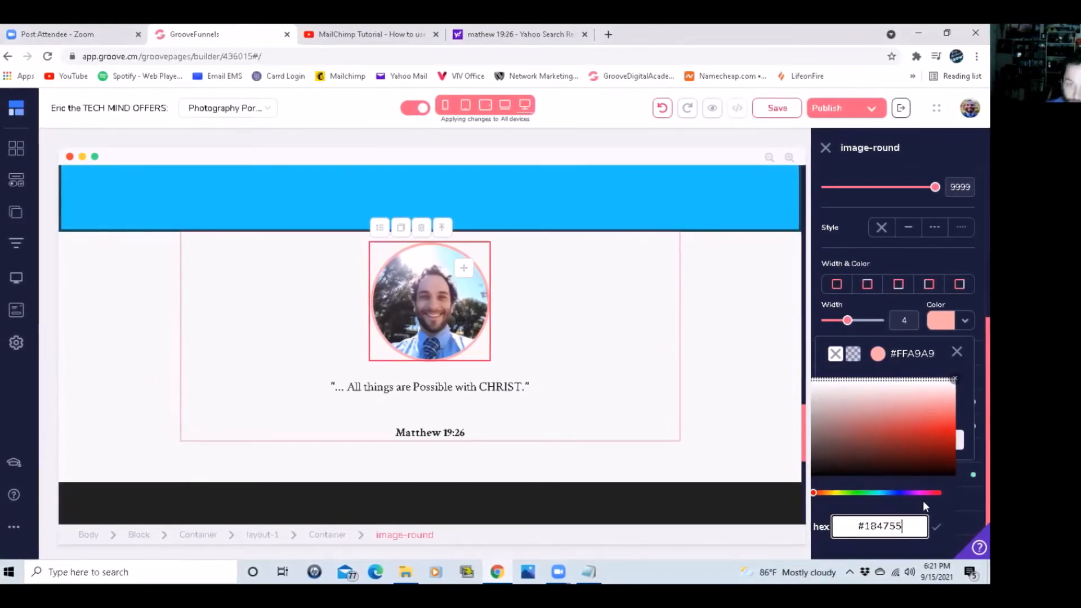
key("Return")
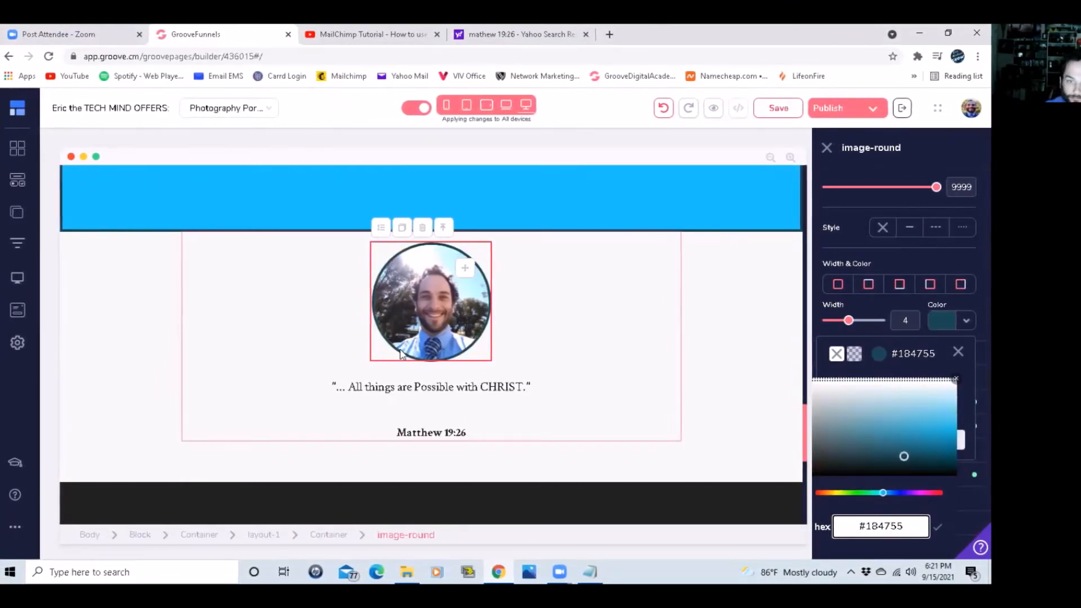
left_click(654, 360)
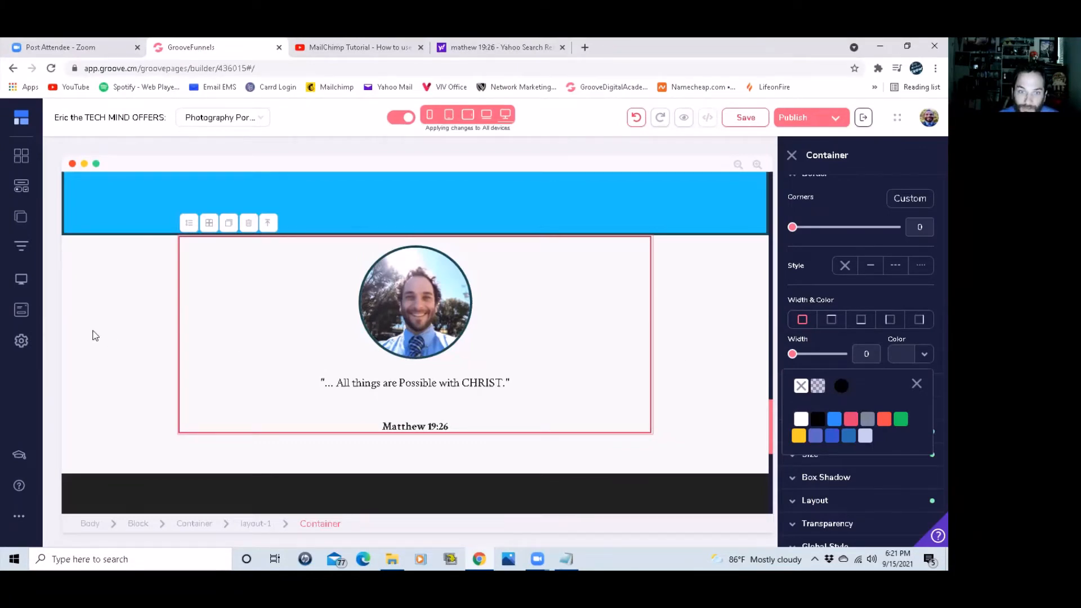
left_click(131, 314)
scroll(138, 316, "up", 2)
scroll(285, 337, "down", 3)
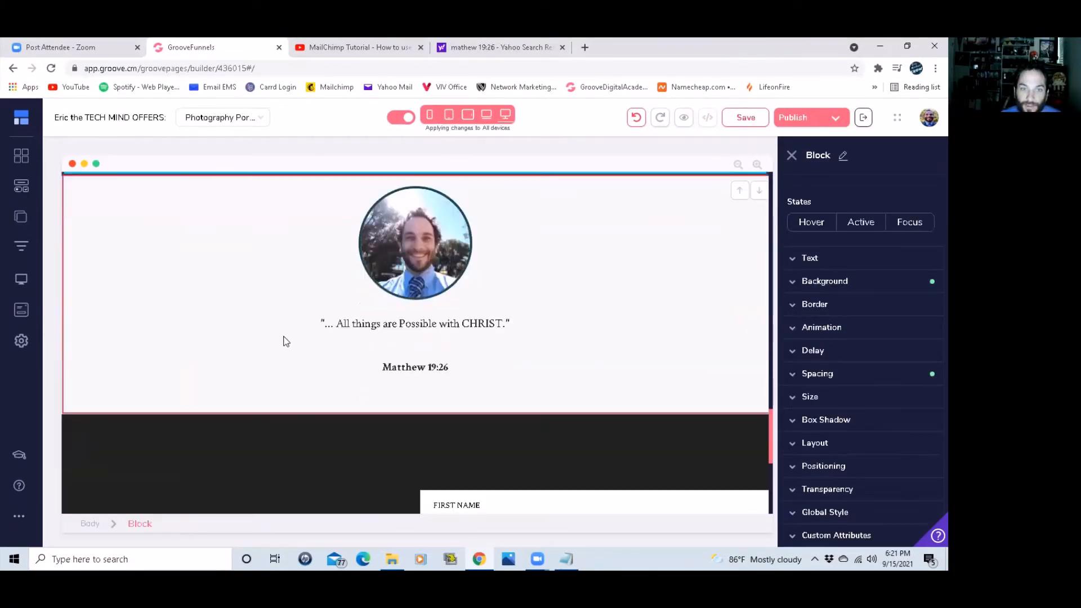
scroll(287, 340, "up", 2)
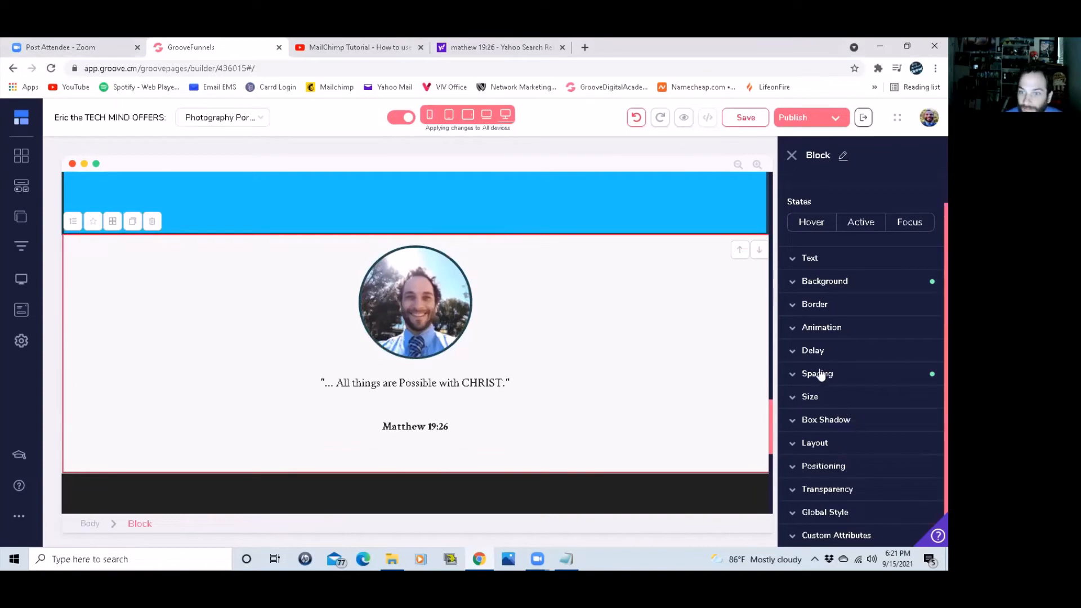
left_click(815, 304)
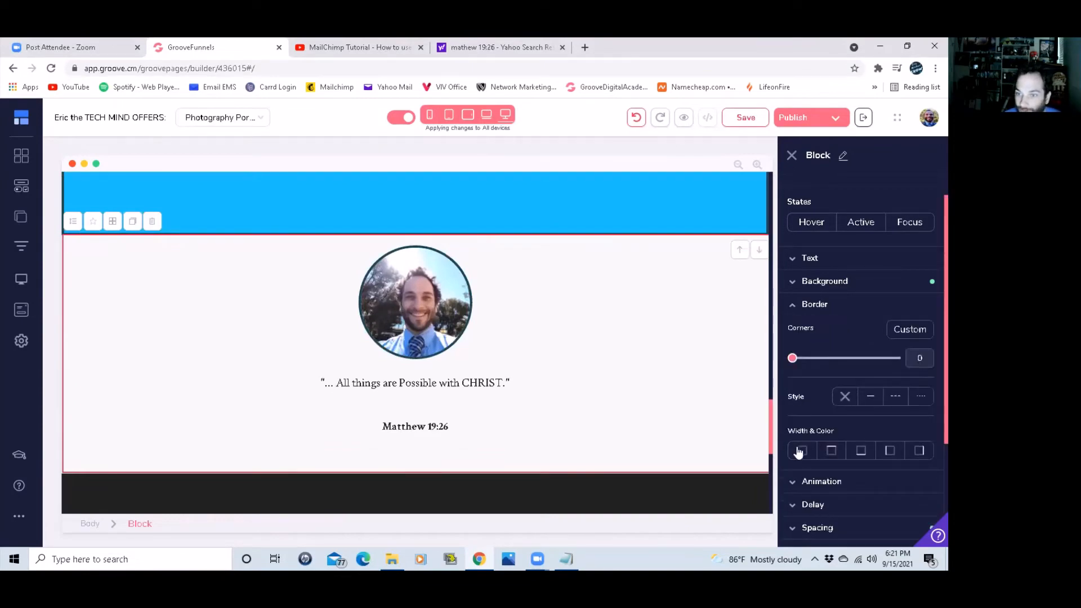
scroll(901, 435, "down", 2)
scroll(900, 435, "down", 1)
left_click(243, 335)
Delete the pink SEND YOUR INQUIRY button from the contact form and confirm the deletion.
scroll(222, 337, "down", 6)
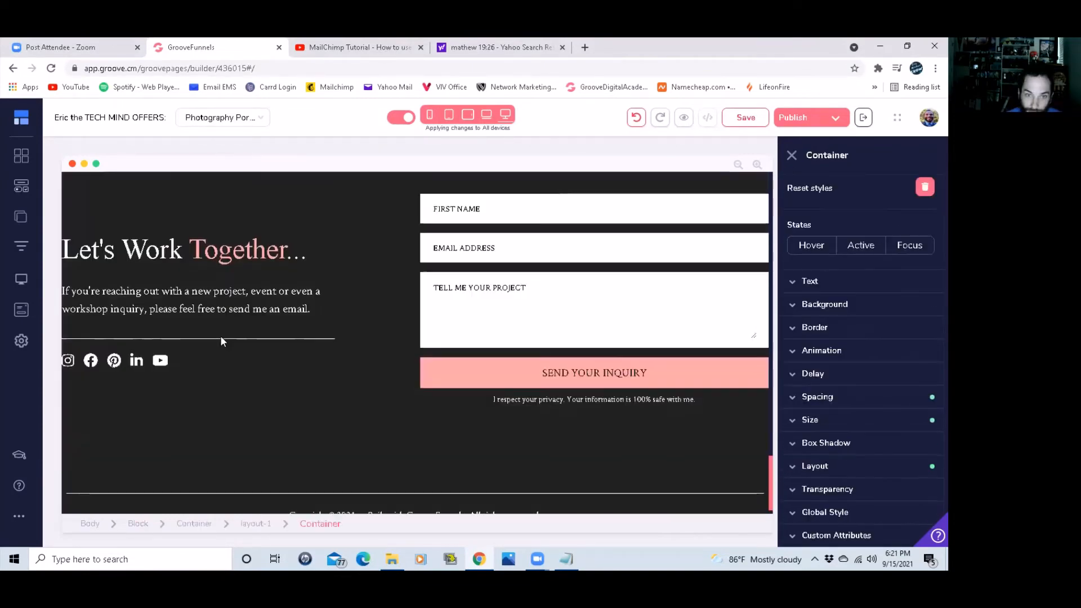
scroll(233, 339, "up", 5)
scroll(234, 338, "down", 4)
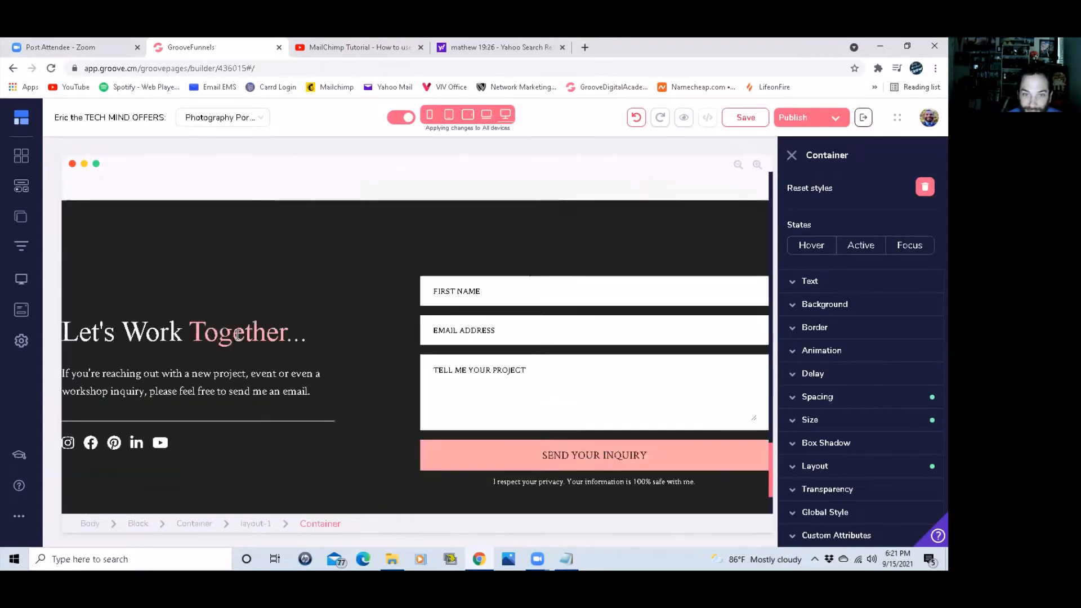
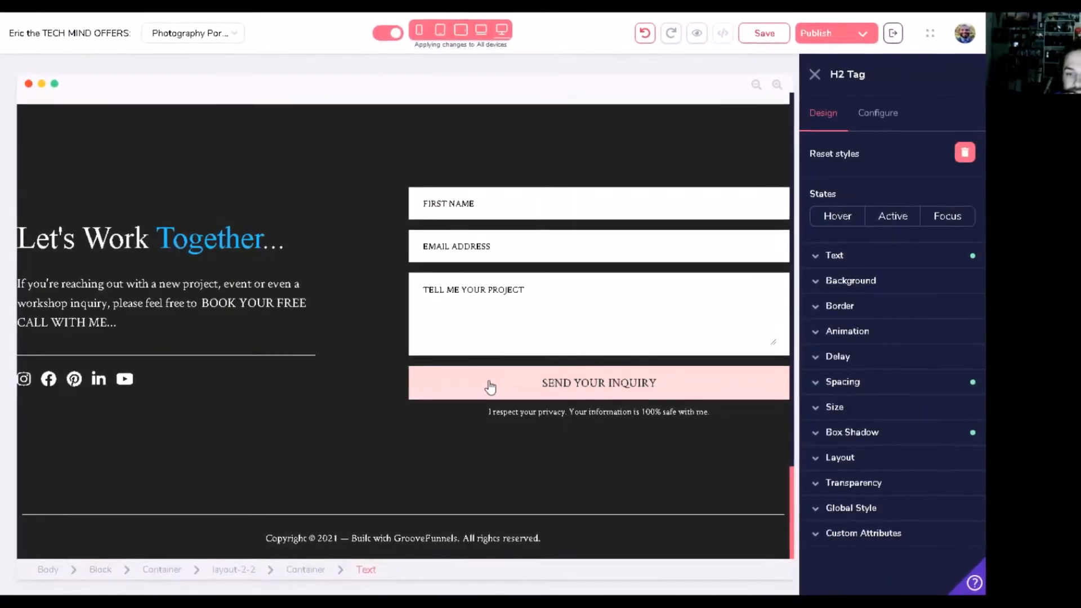
left_click(489, 387)
left_click(464, 353)
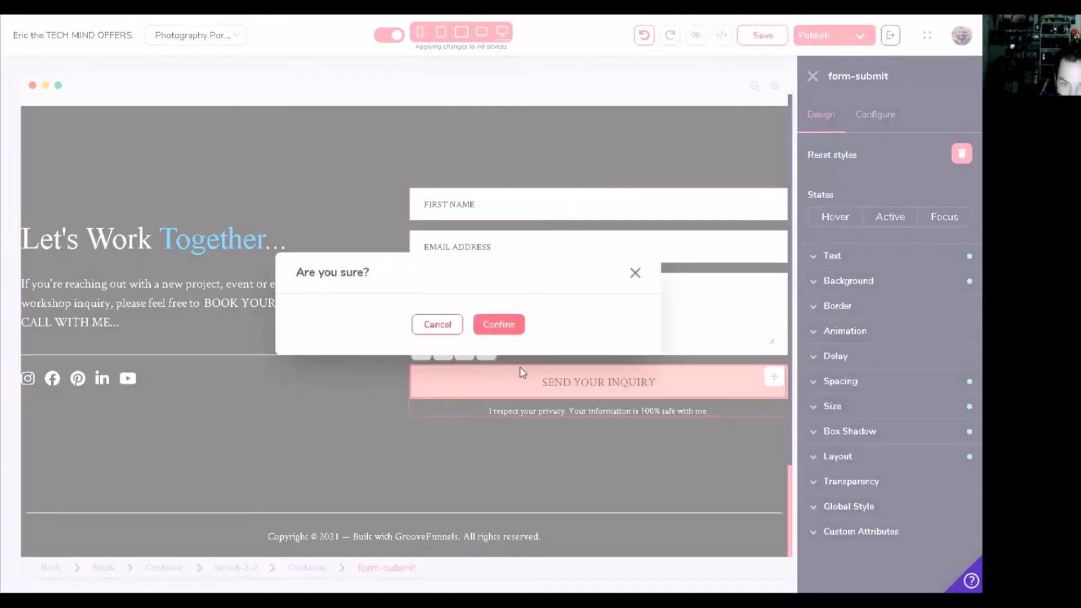
left_click(501, 324)
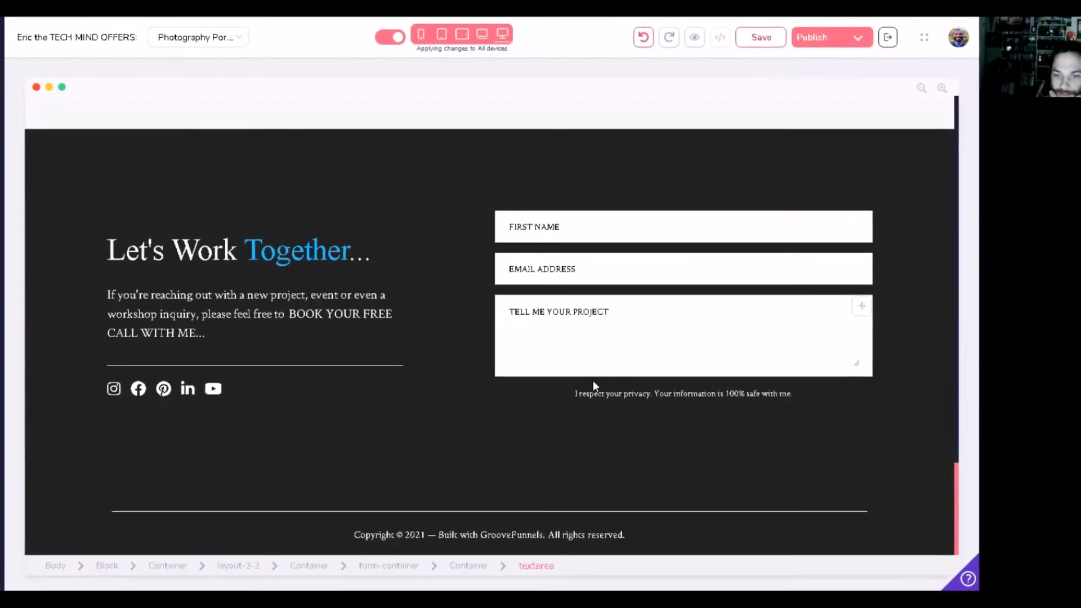
Duplicate the about section's BOOK YOUR FREE CALL WITH ME button and select the lower copy.
scroll(592, 383, "up", 10)
scroll(617, 390, "down", 2)
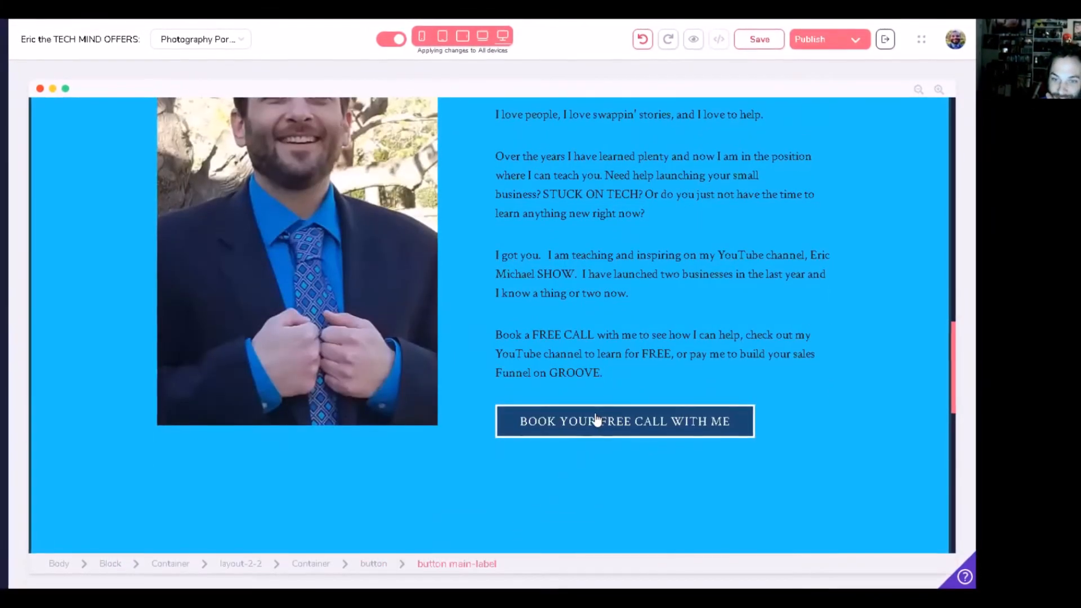
left_click(514, 421)
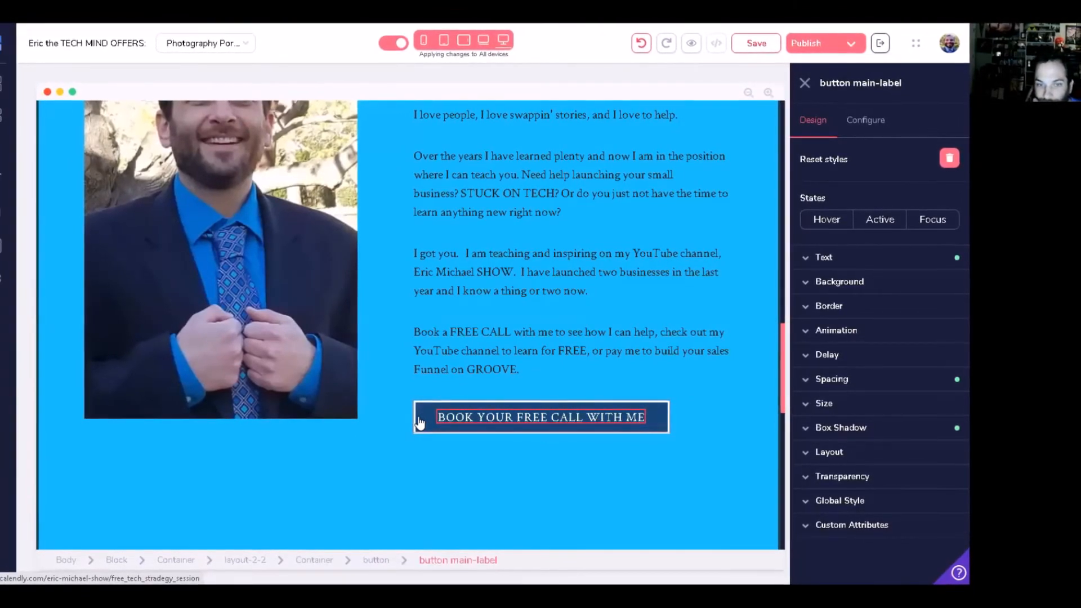
left_click(421, 422)
left_click(447, 387)
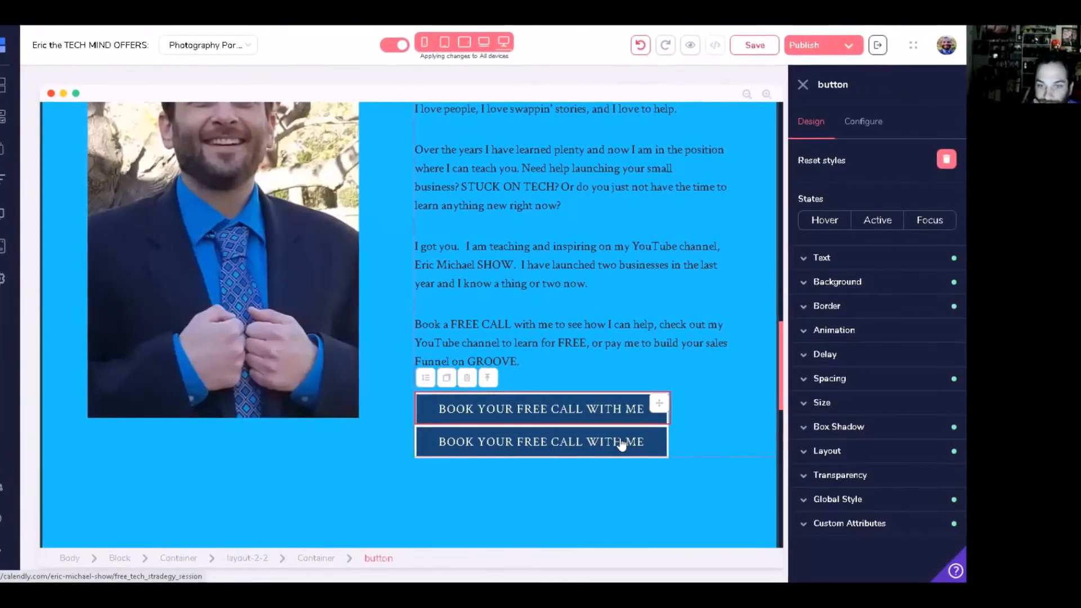
left_click(655, 445)
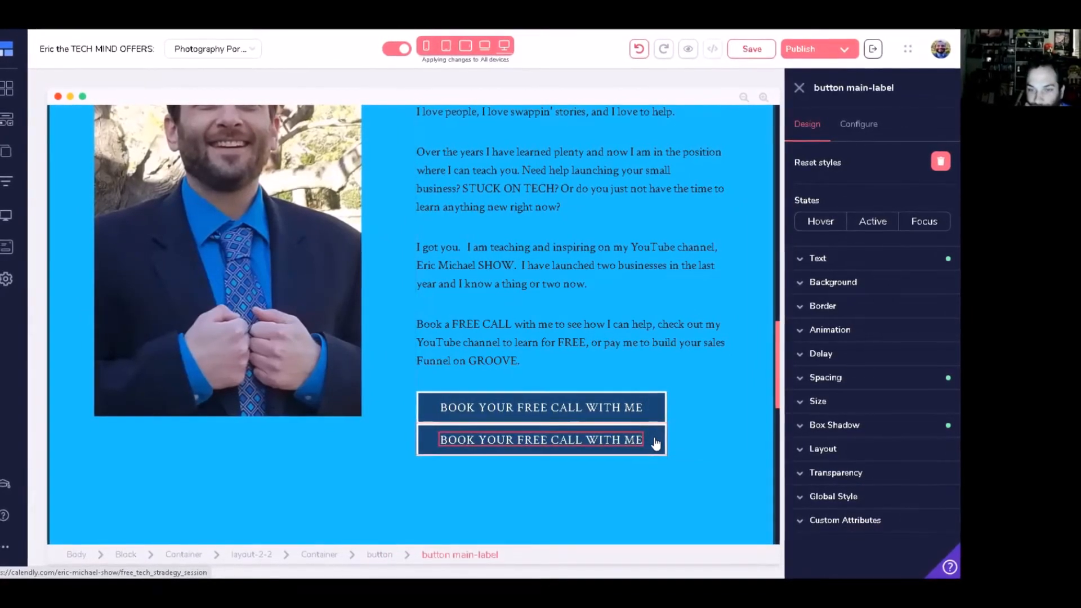
Move the duplicated BOOK YOUR FREE CALL WITH ME button under the contact form's project message field and give it a fixed pixel width.
left_click_drag(656, 445, 597, 394)
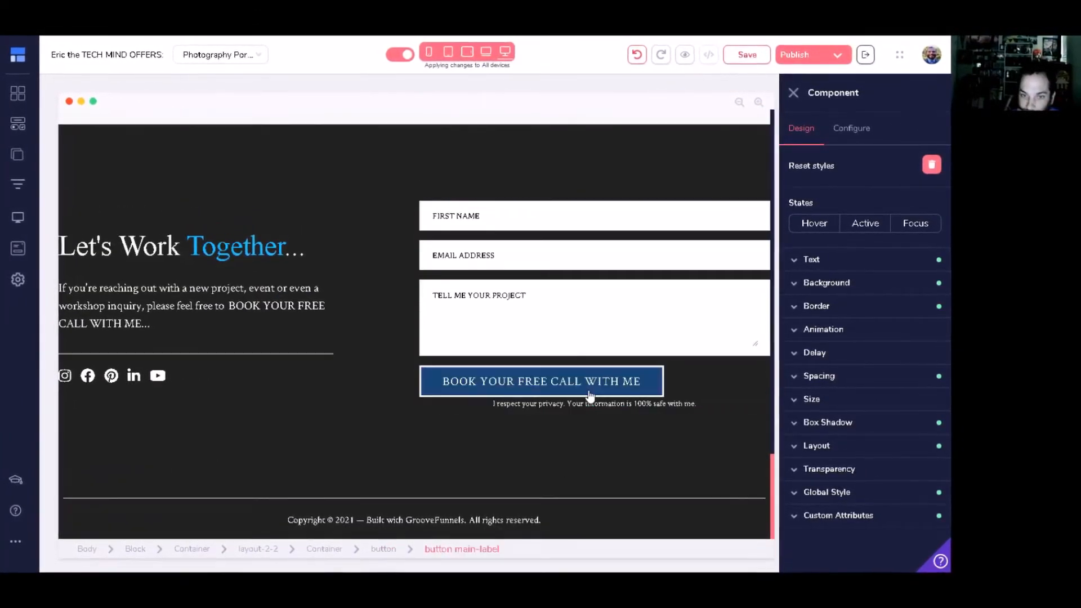
left_click(813, 397)
left_click(836, 445)
left_click(830, 485)
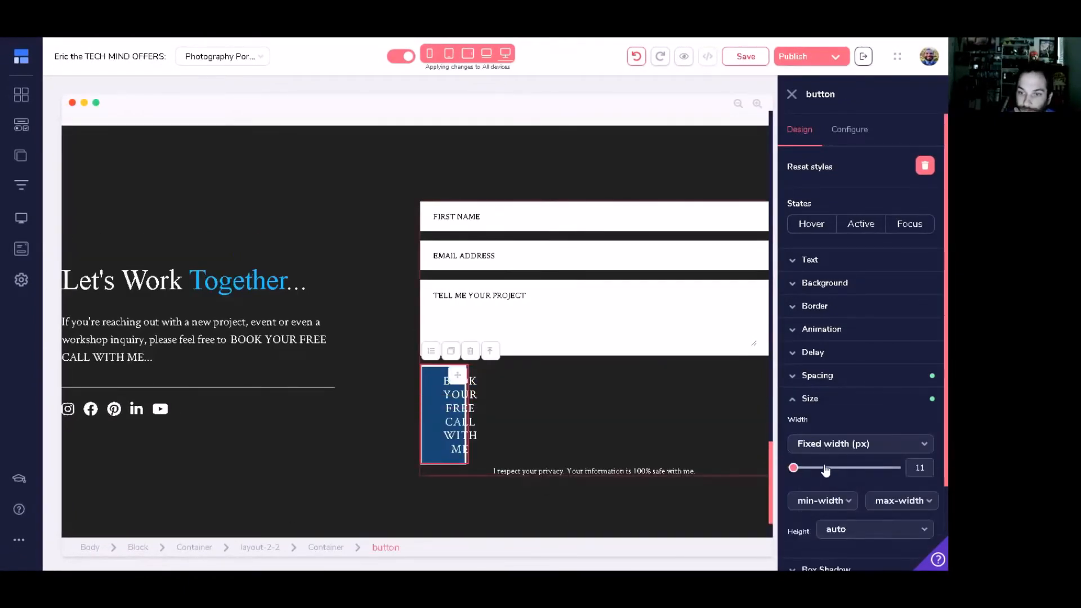
Set the contact form button's fixed width to 582 px.
left_click_drag(826, 470, 856, 473)
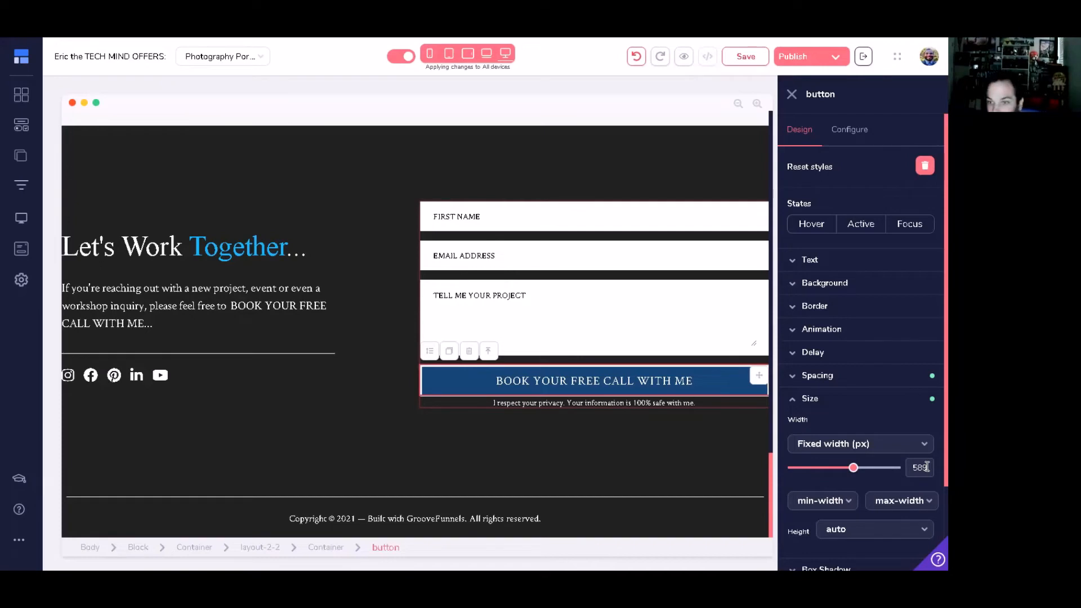
key("BackSpace")
key("BackSpace")
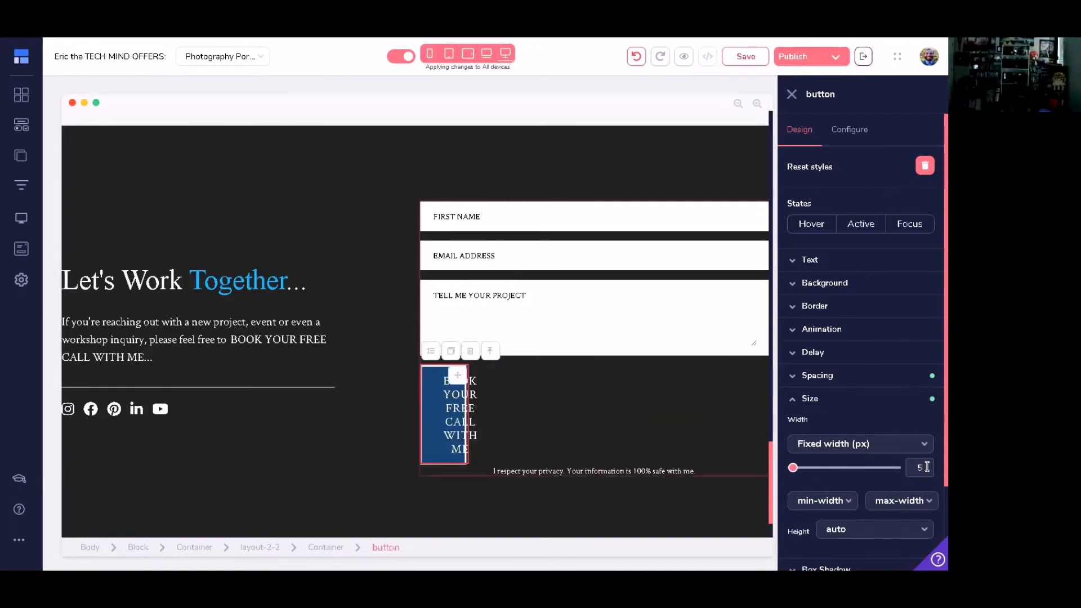
type("85")
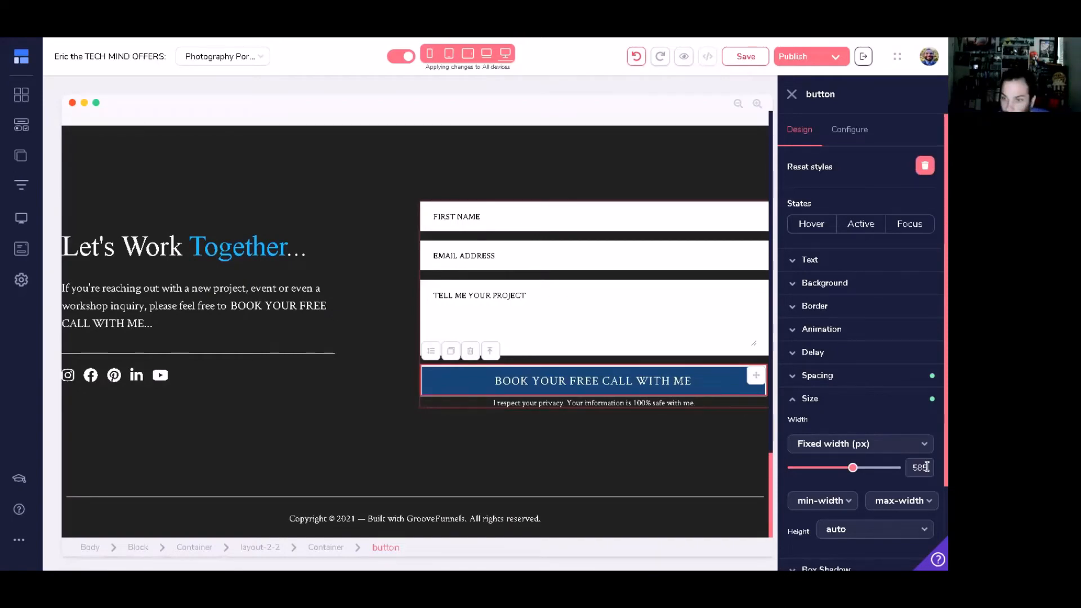
key("BackSpace")
type("2")
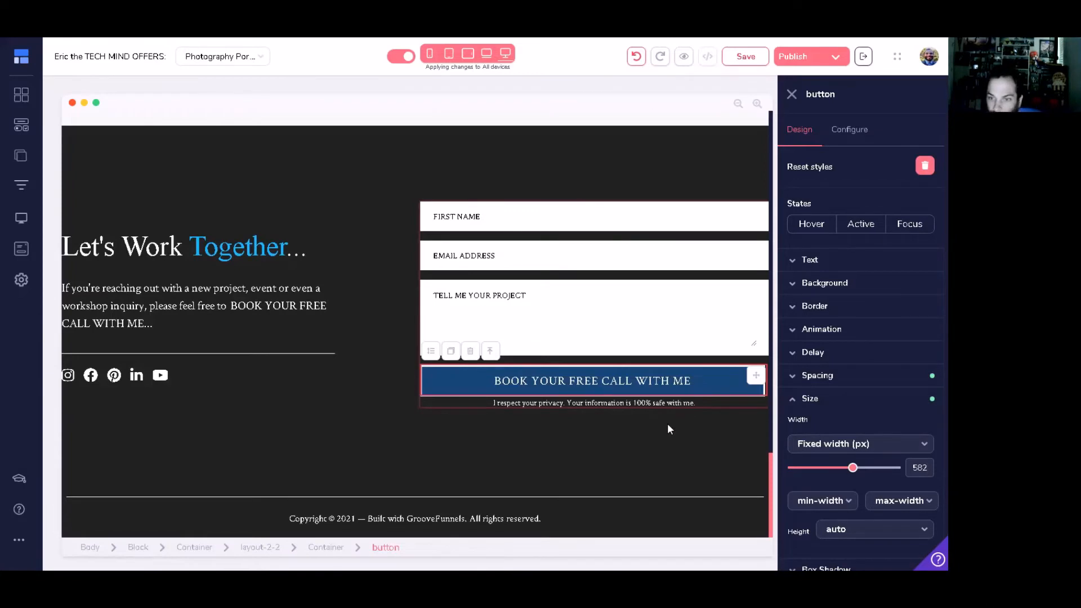
left_click(756, 412)
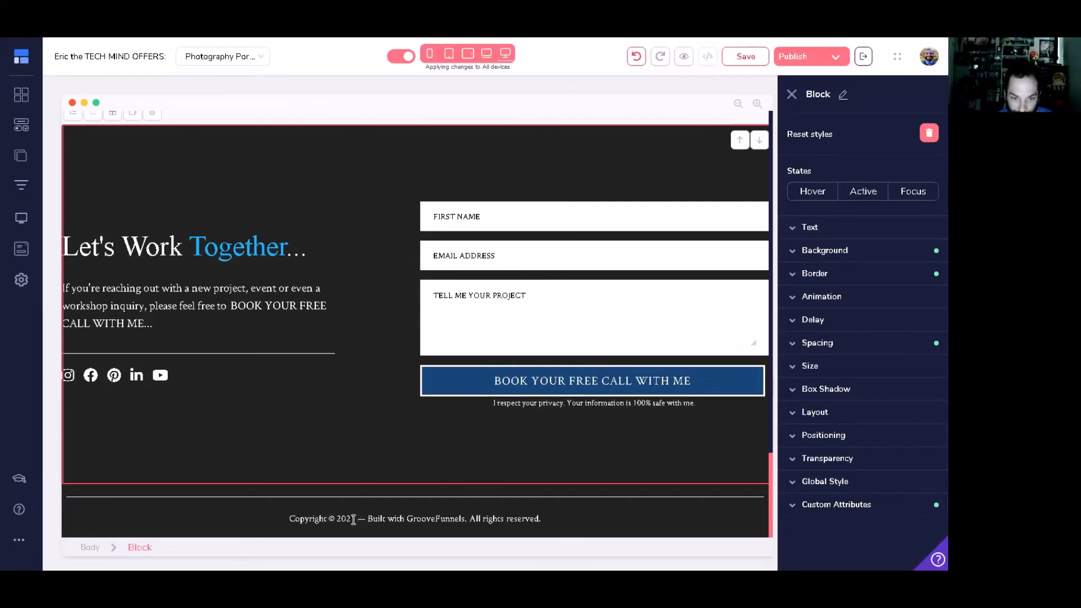
left_click_drag(359, 518, 470, 519)
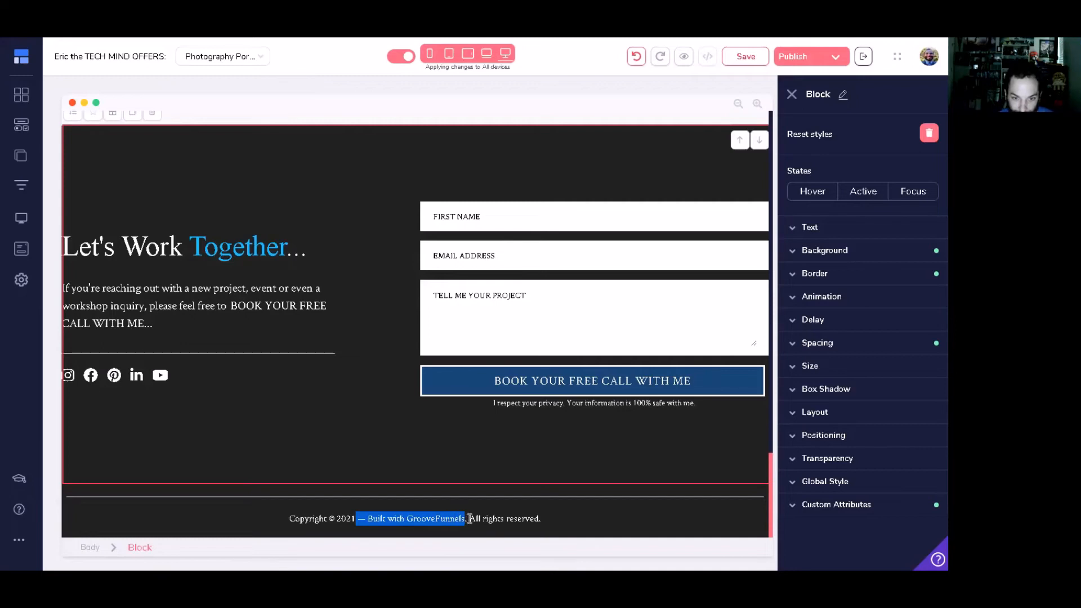
key("End")
type("Eric")
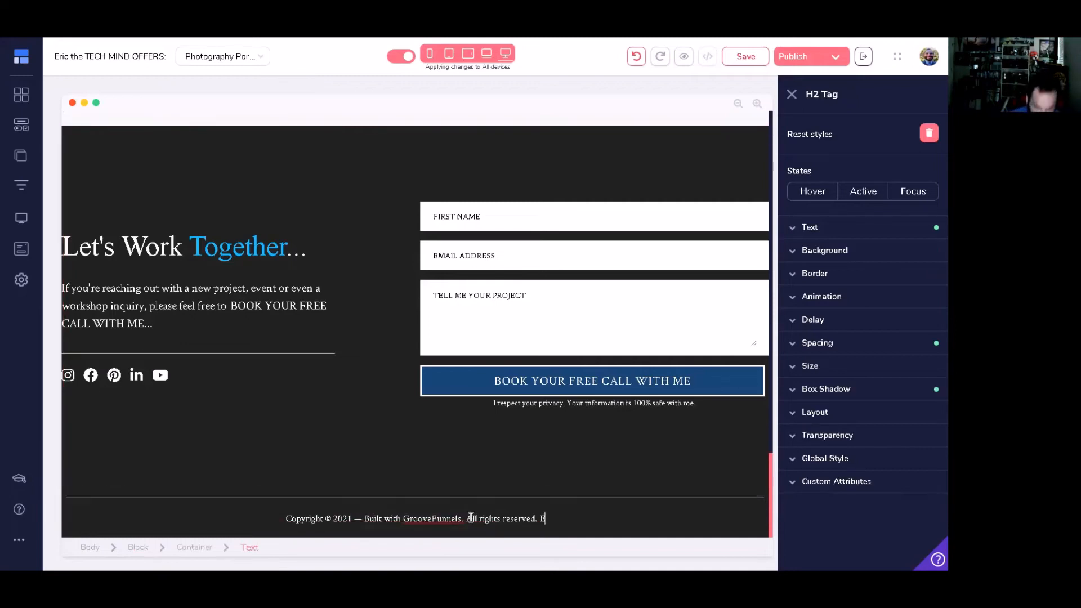
key("BackSpace")
key("BackSpace")
key("BackSpace")
key("BackSpace")
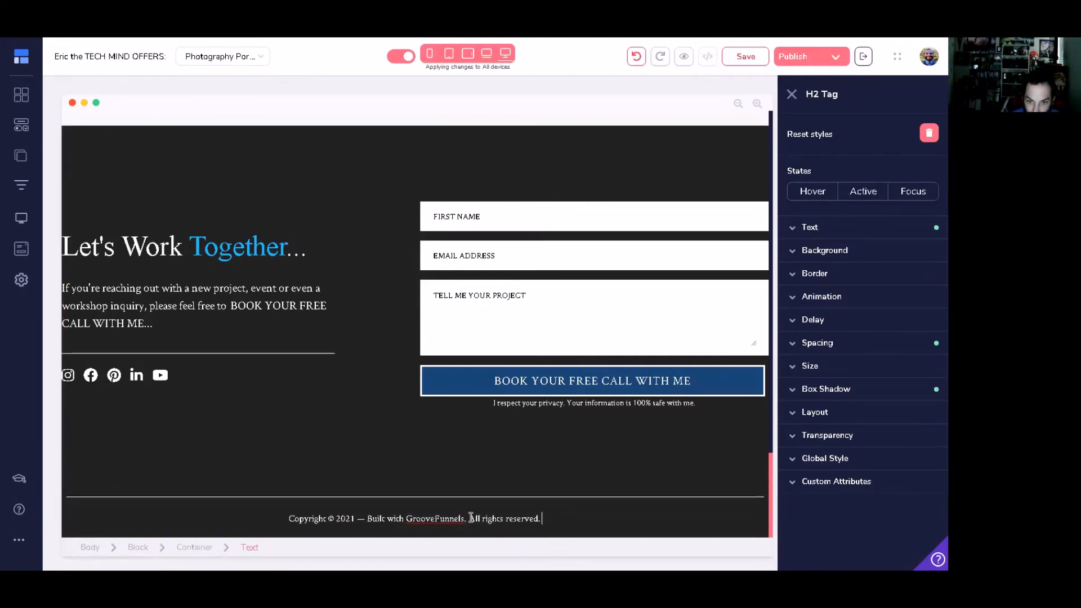
Replace "— Built with GrooveFunnels" in the footer's copyright line with "Eric Michael SHOW".
left_click_drag(358, 519, 474, 514)
key("BackSpace")
type("E")
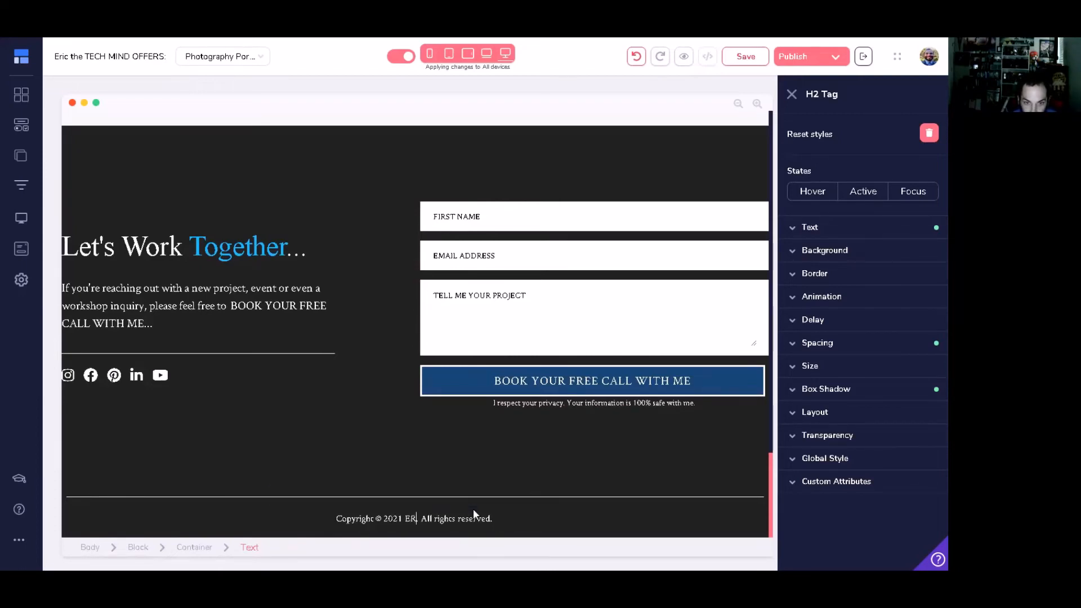
type("ric L")
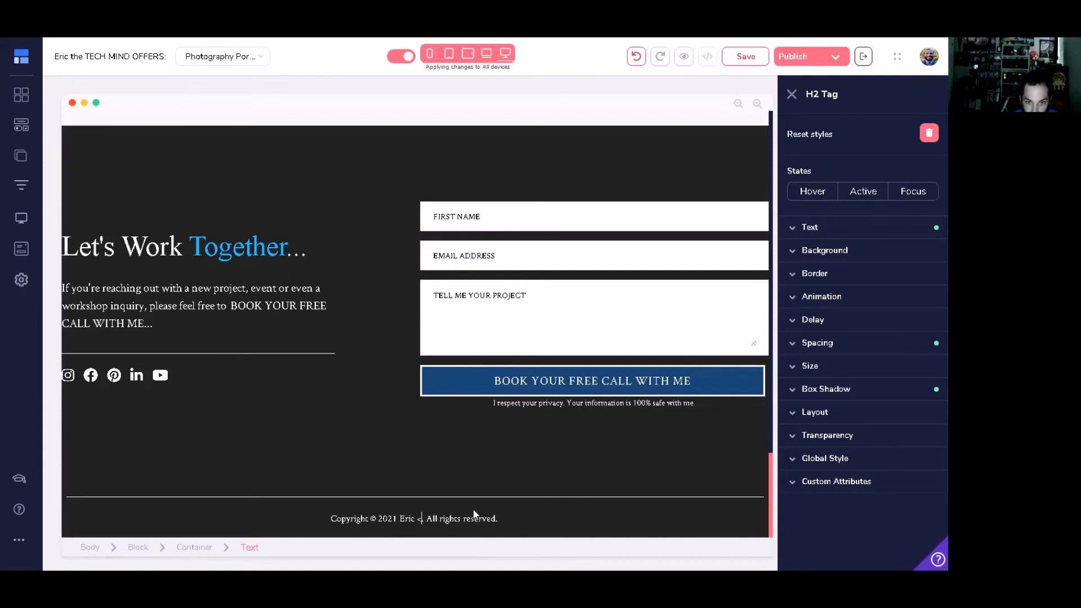
key("BackSpace")
key("BackSpace")
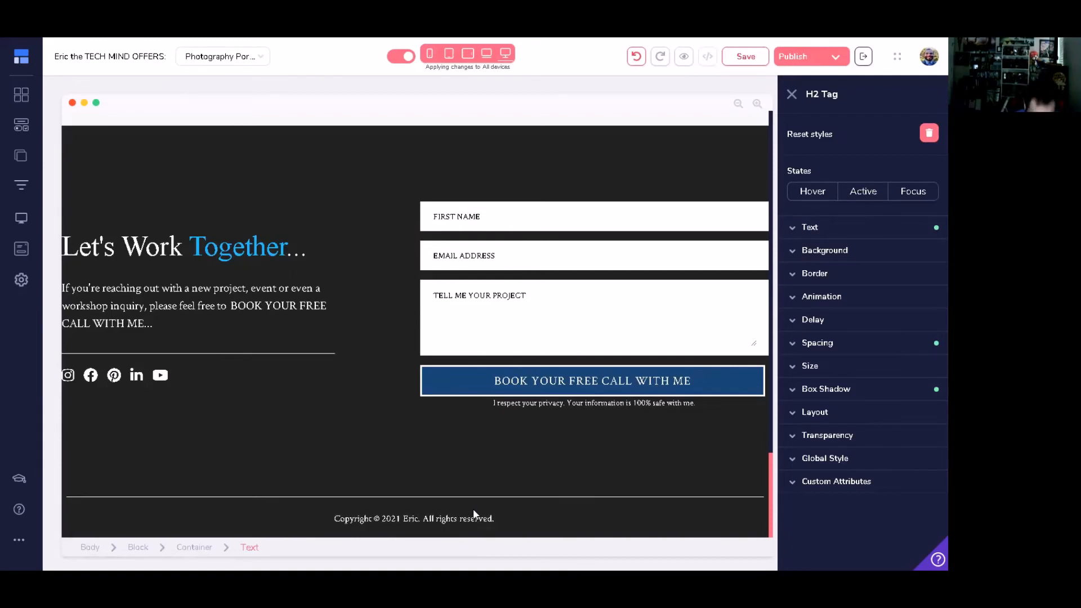
type("Micah")
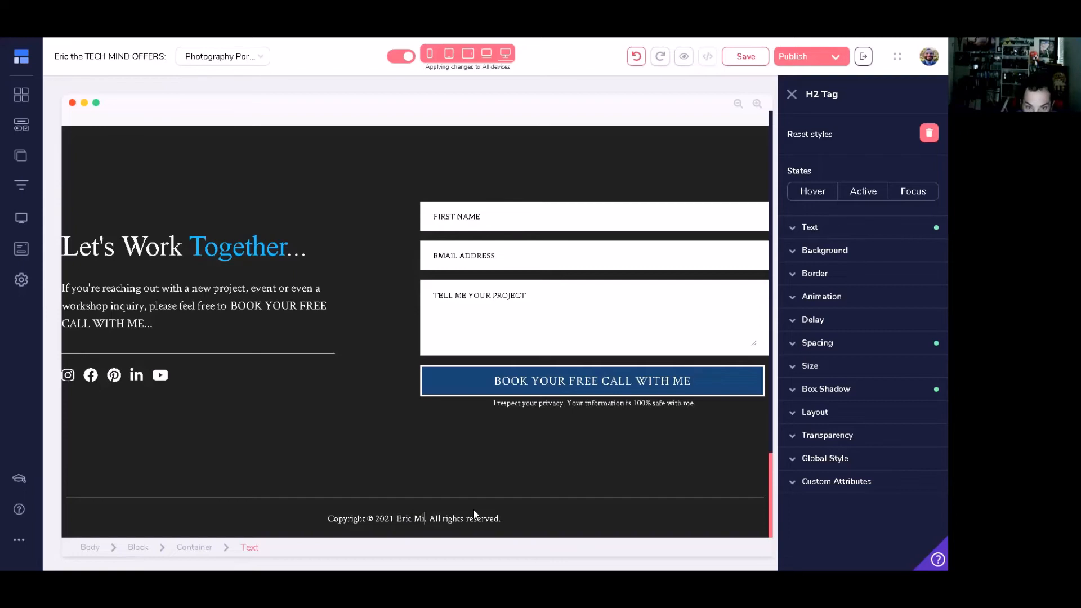
key("BackSpace")
key("BackSpace")
type("ha")
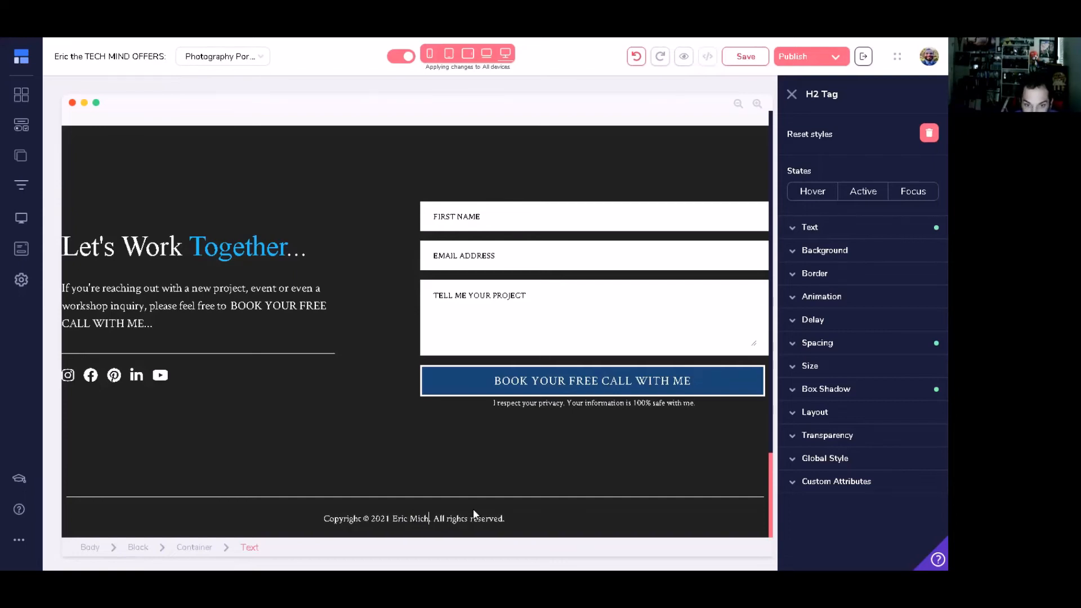
type("el SHOW")
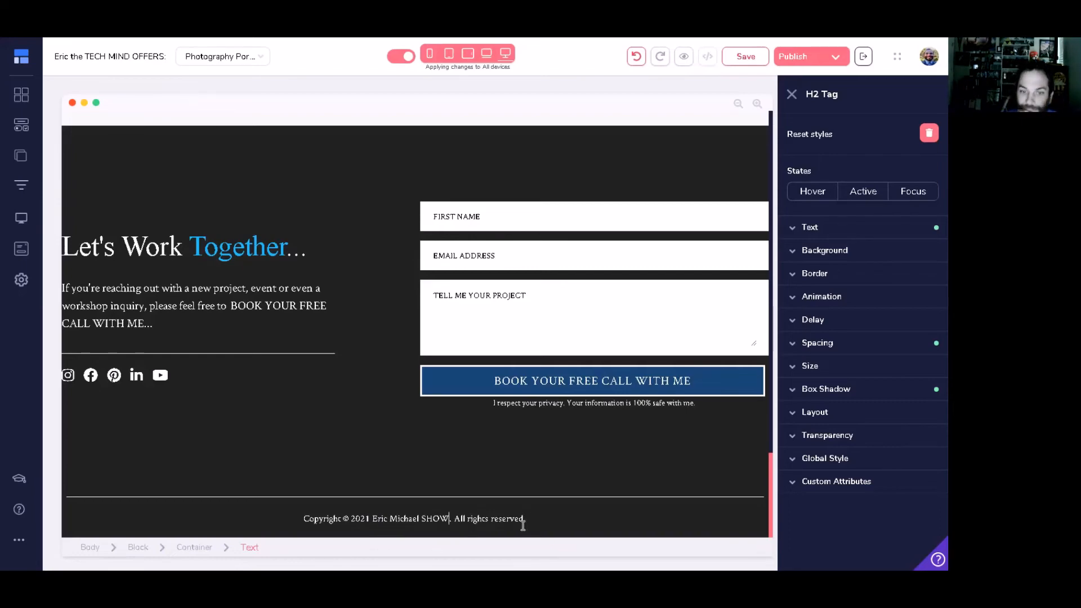
Review the page's portfolio tiles and the contact section.
scroll(523, 525, "up", 15)
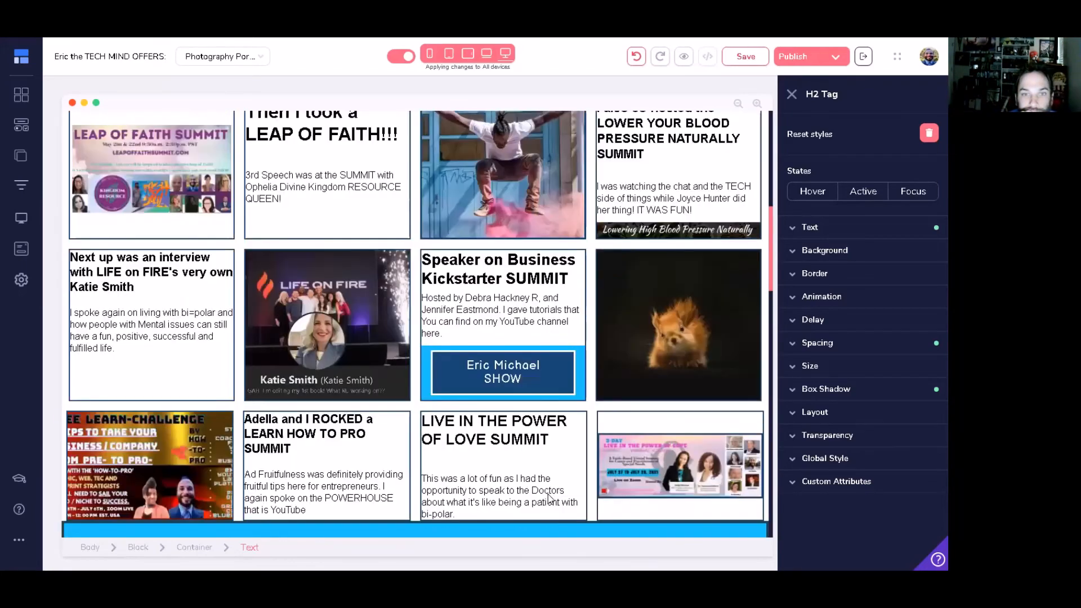
scroll(548, 498, "up", 5)
scroll(548, 483, "down", 12)
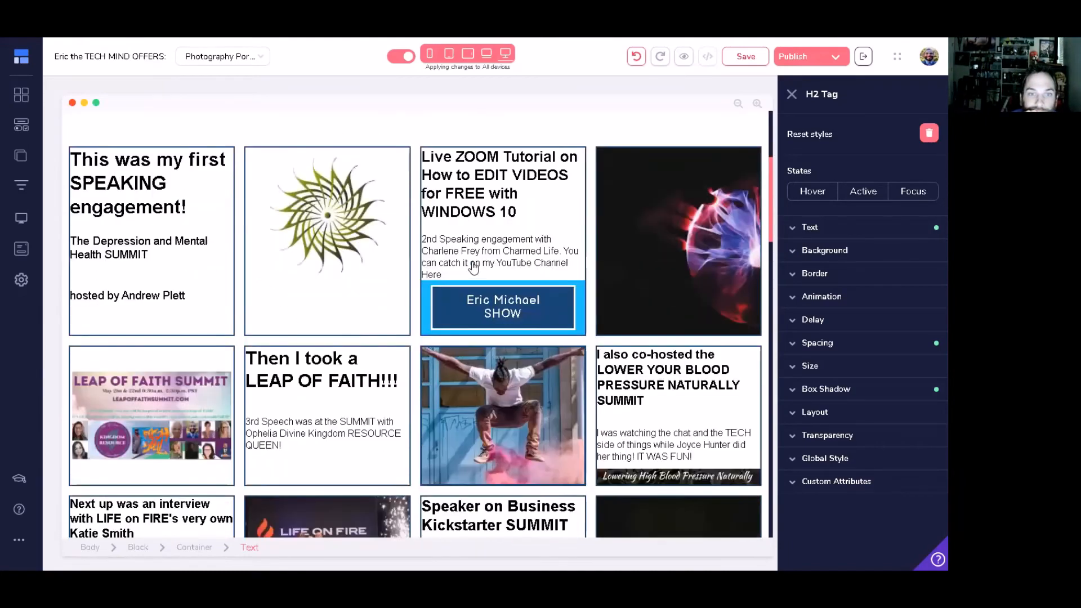
scroll(481, 257, "down", 10)
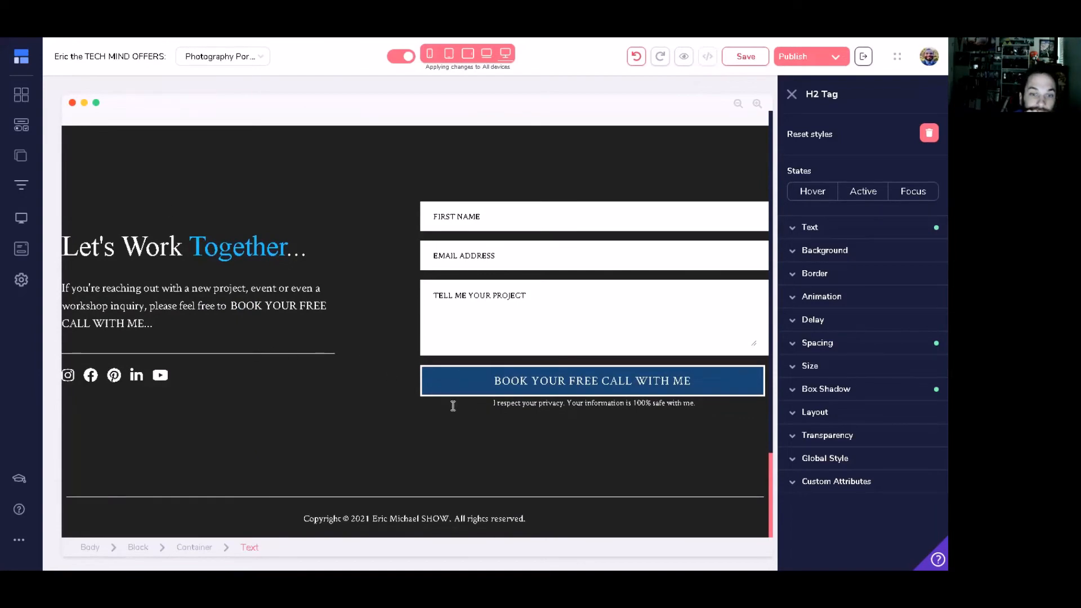
scroll(452, 406, "up", 1)
scroll(451, 406, "down", 1)
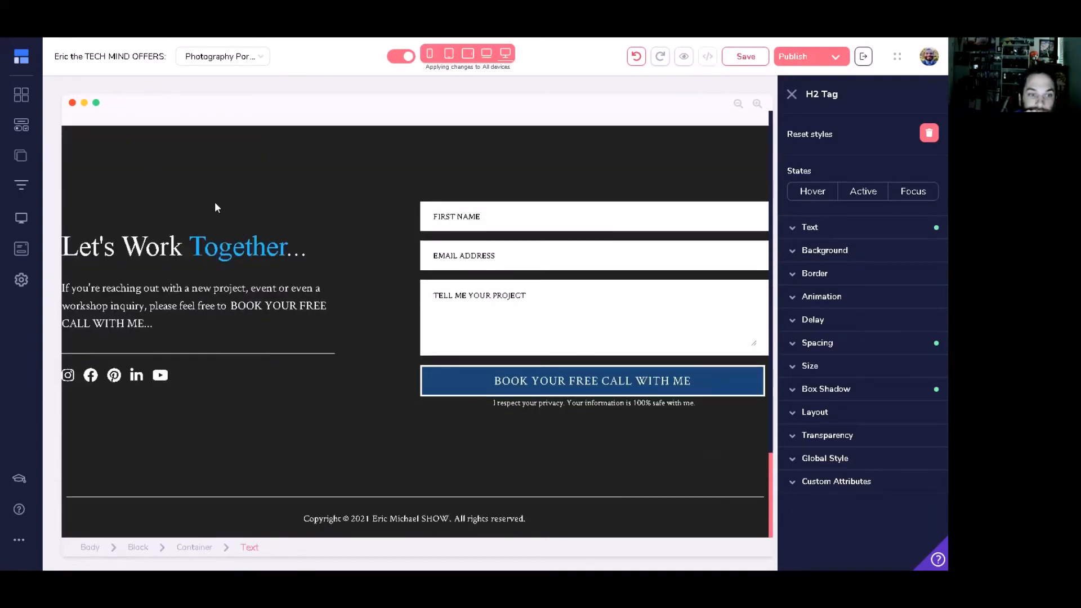
left_click(208, 215)
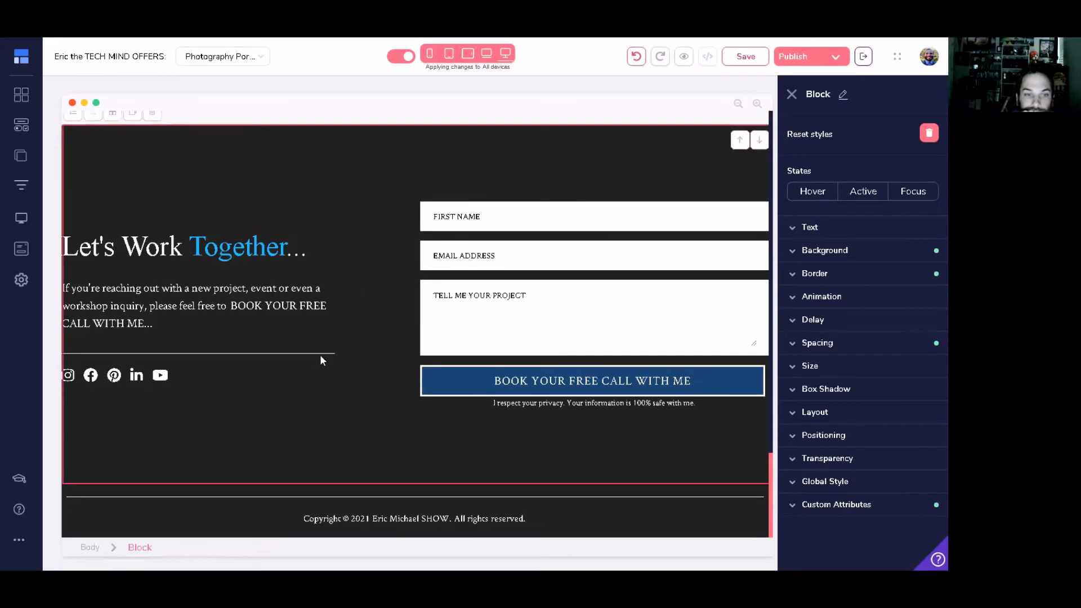
Set the contact section's Instagram icon to link to a URL.
left_click(75, 381)
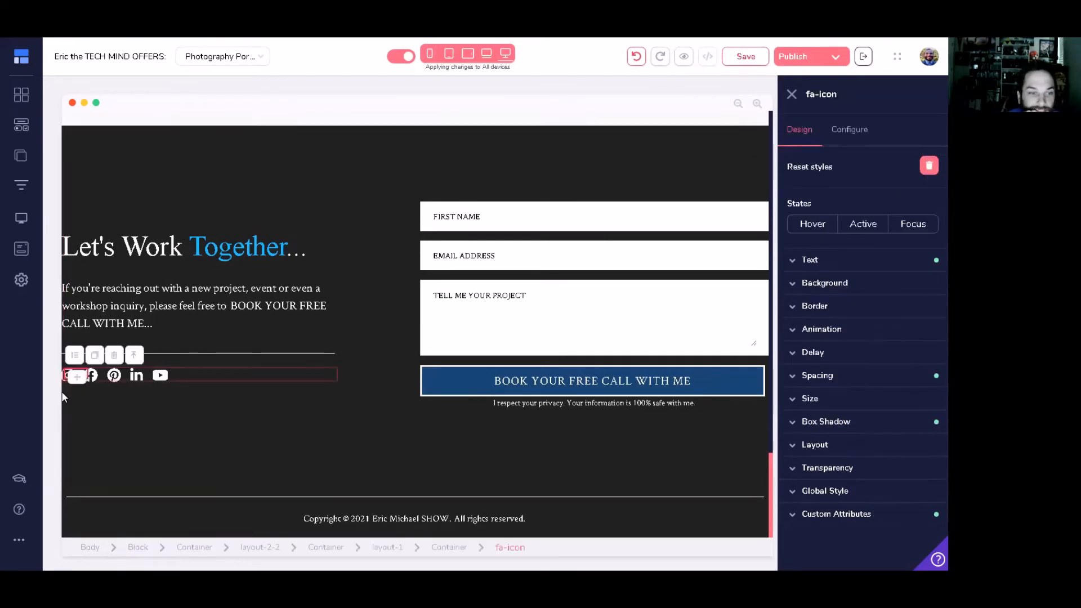
left_click(850, 130)
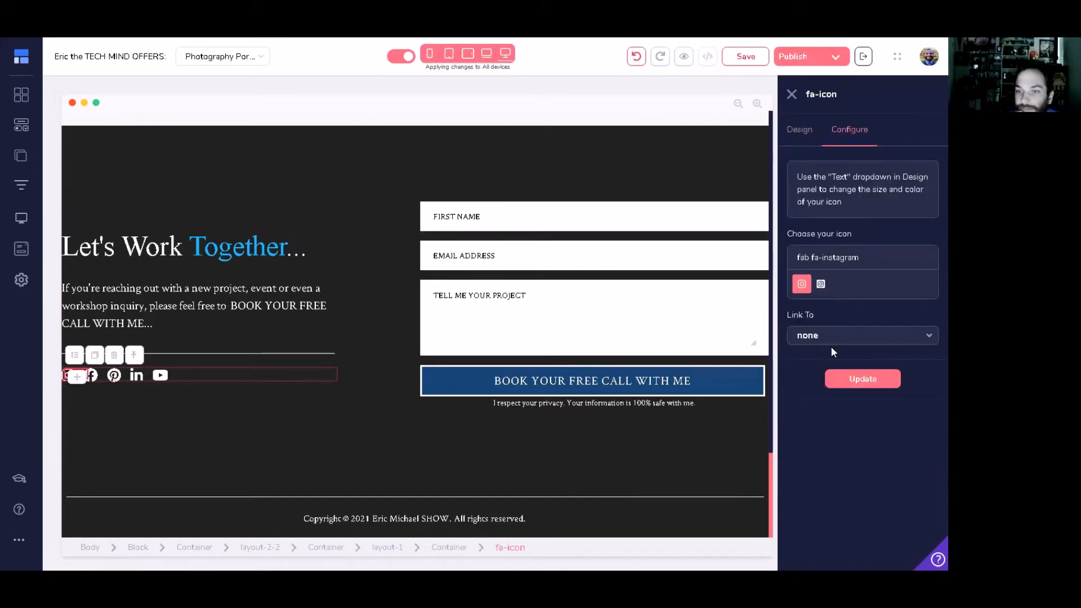
left_click(826, 337)
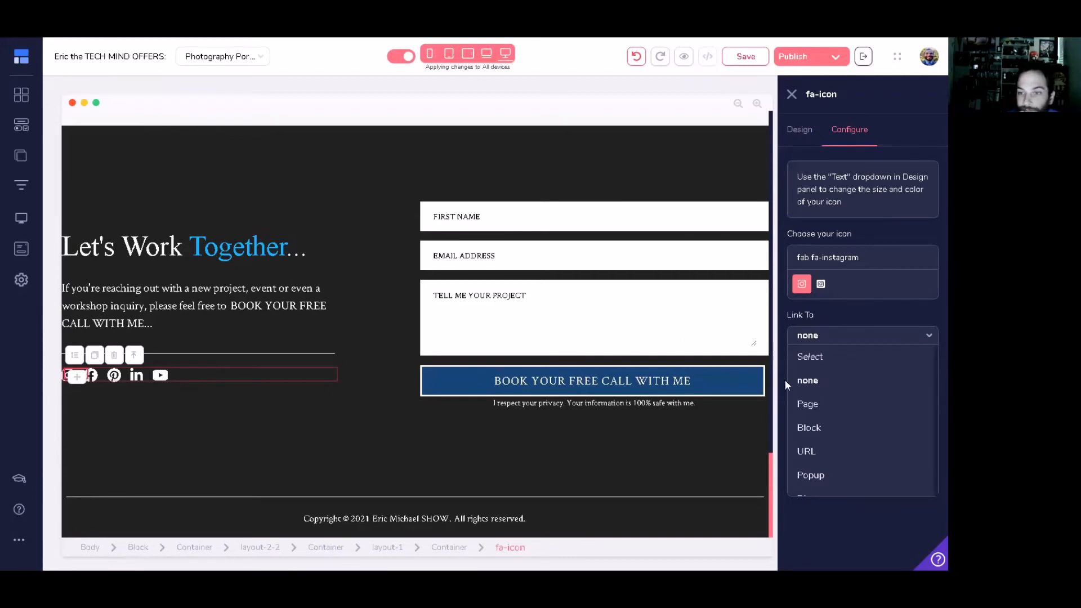
left_click(806, 451)
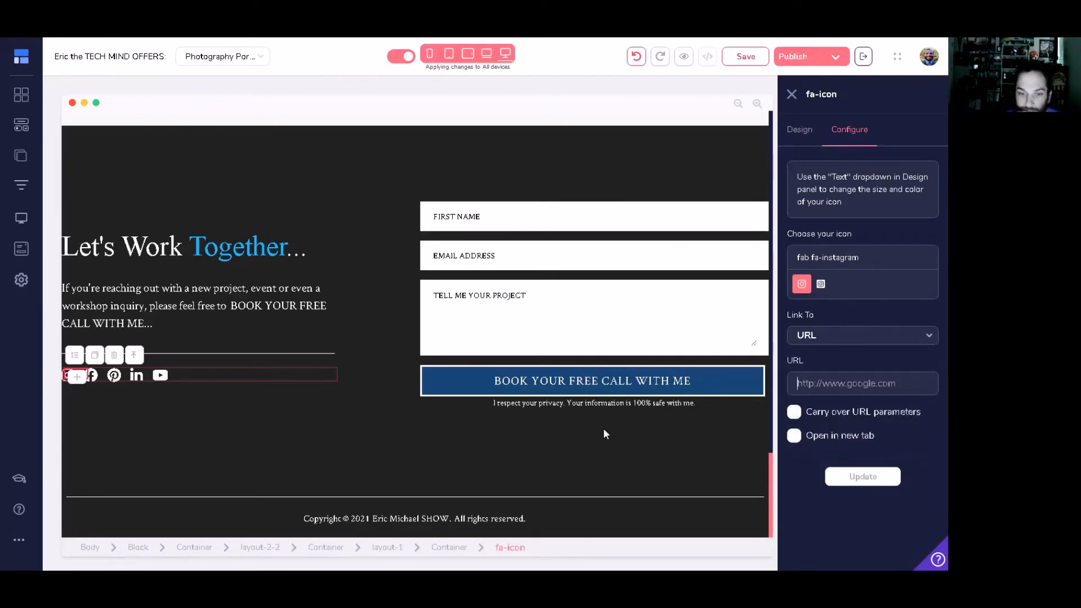
key("super")
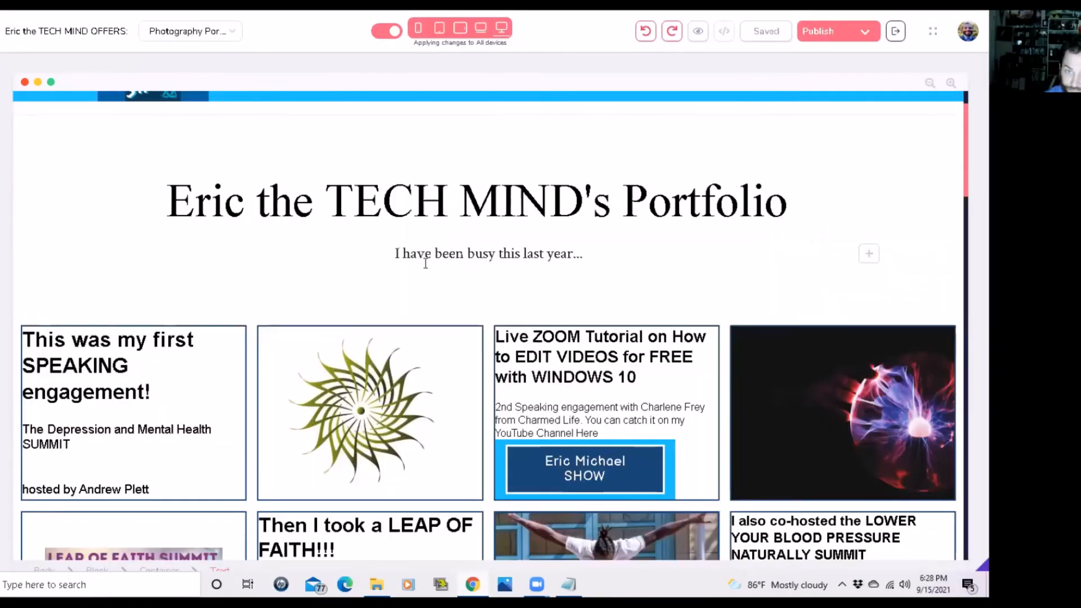
Look through the whole desktop page, from the header and portfolio tiles to the contact section and footer.
scroll(595, 98, "up", 2)
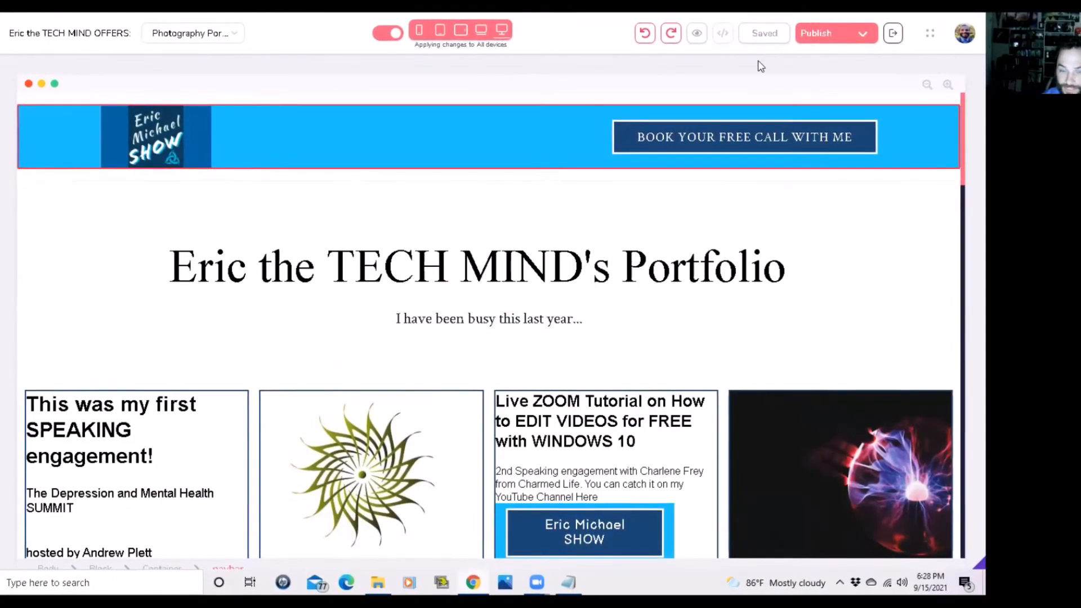
scroll(425, 362, "down", 5)
scroll(426, 361, "down", 10)
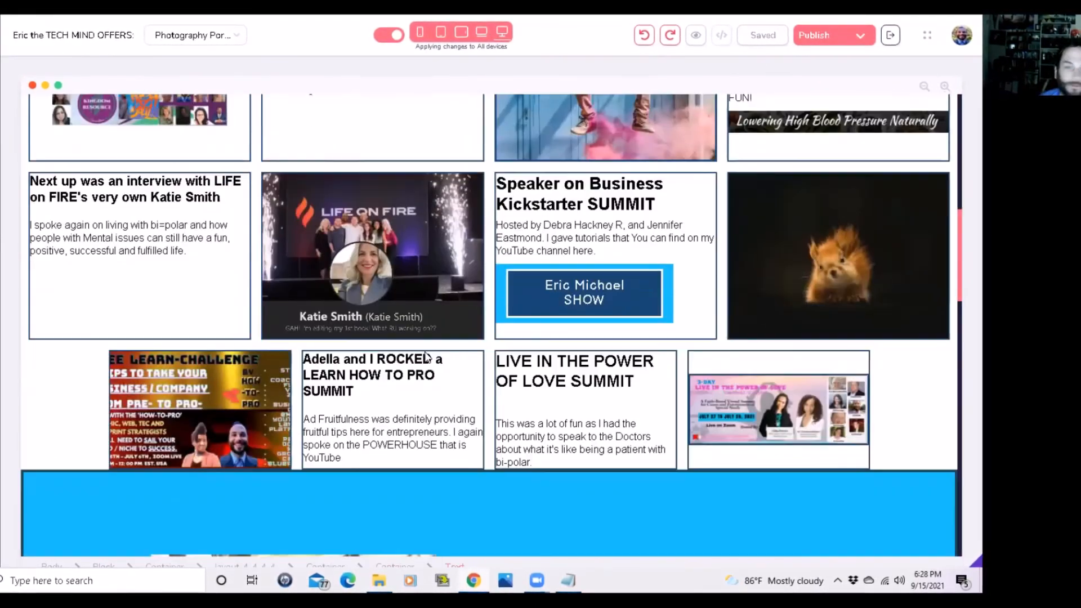
scroll(425, 350, "down", 10)
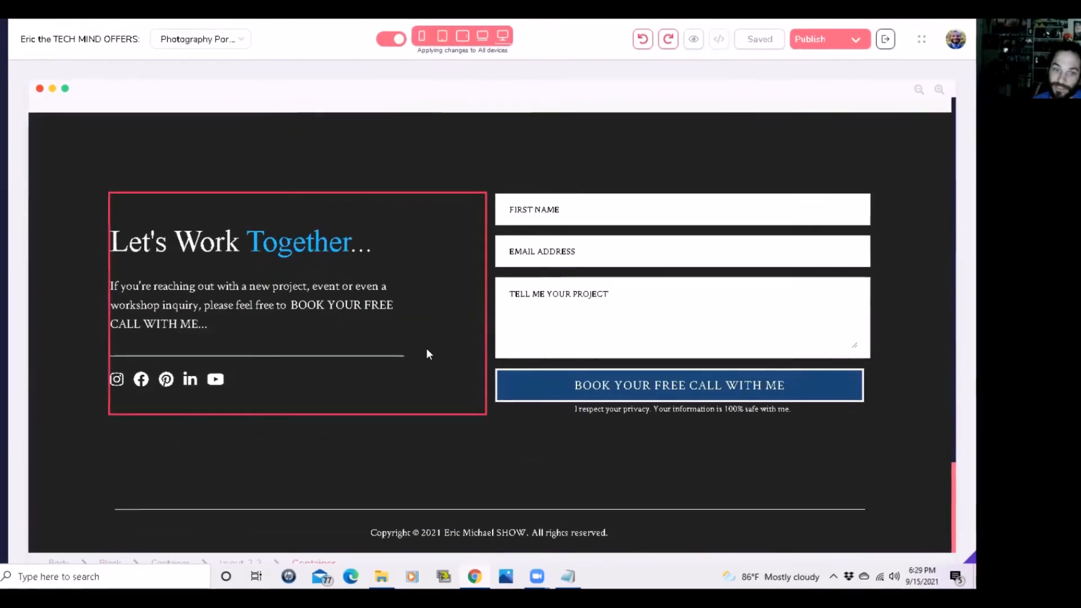
scroll(427, 354, "up", 15)
scroll(427, 354, "up", 10)
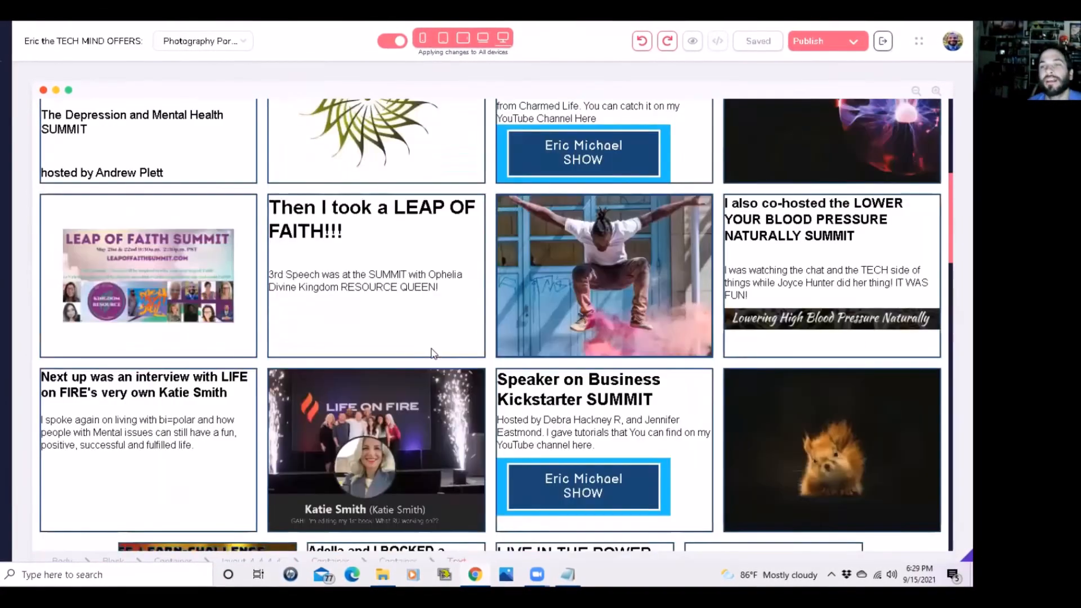
Switch to the mobile view with changes applied only to that device, and check the header and first portfolio tiles.
left_click(424, 40)
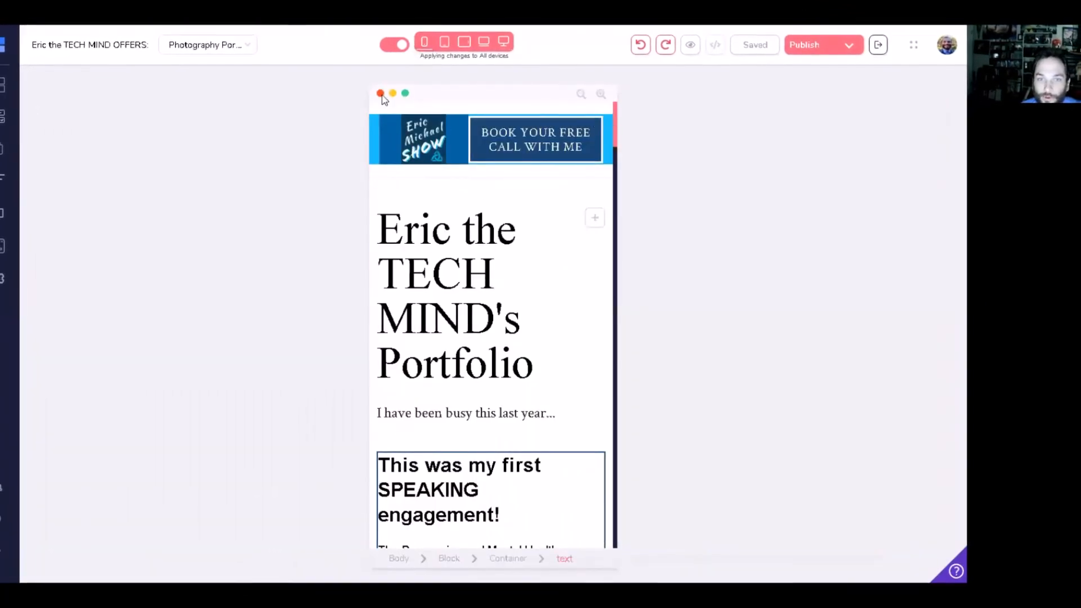
left_click(402, 49)
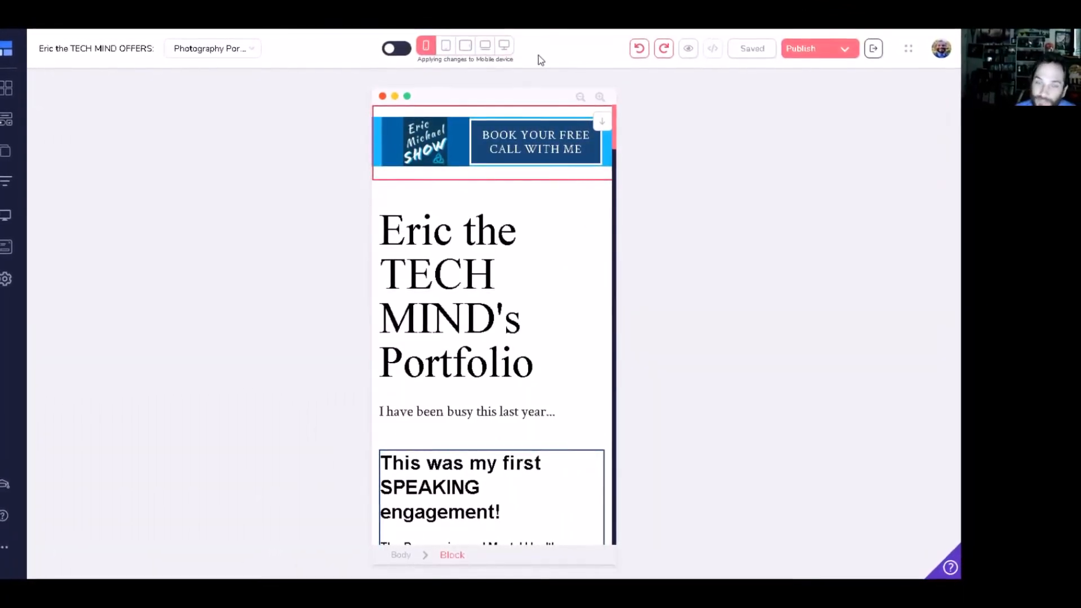
left_click(422, 121)
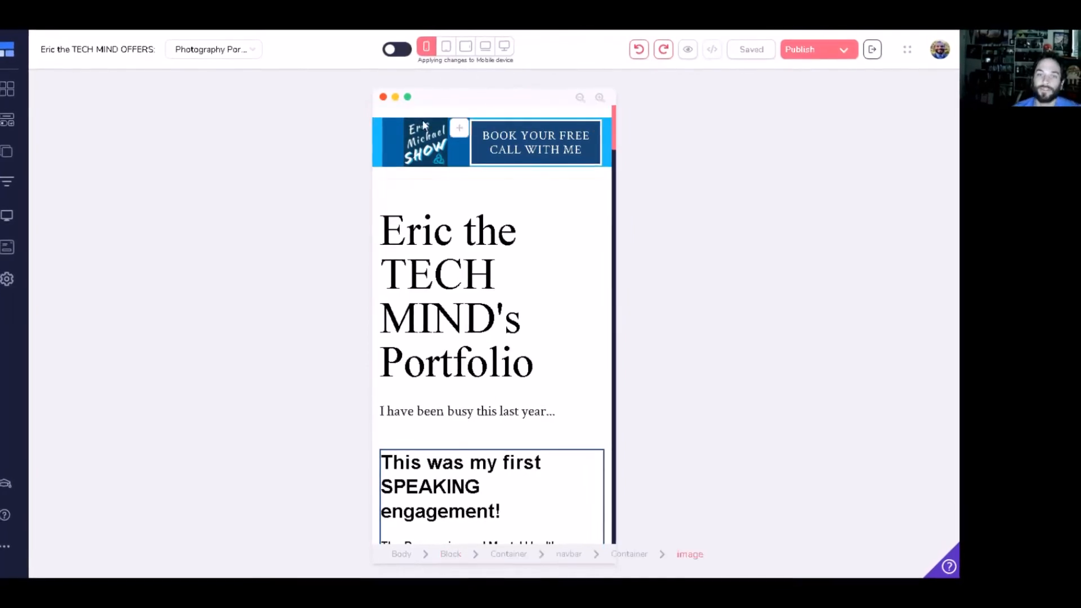
left_click(471, 173)
scroll(476, 226, "down", 3)
scroll(476, 226, "down", 9)
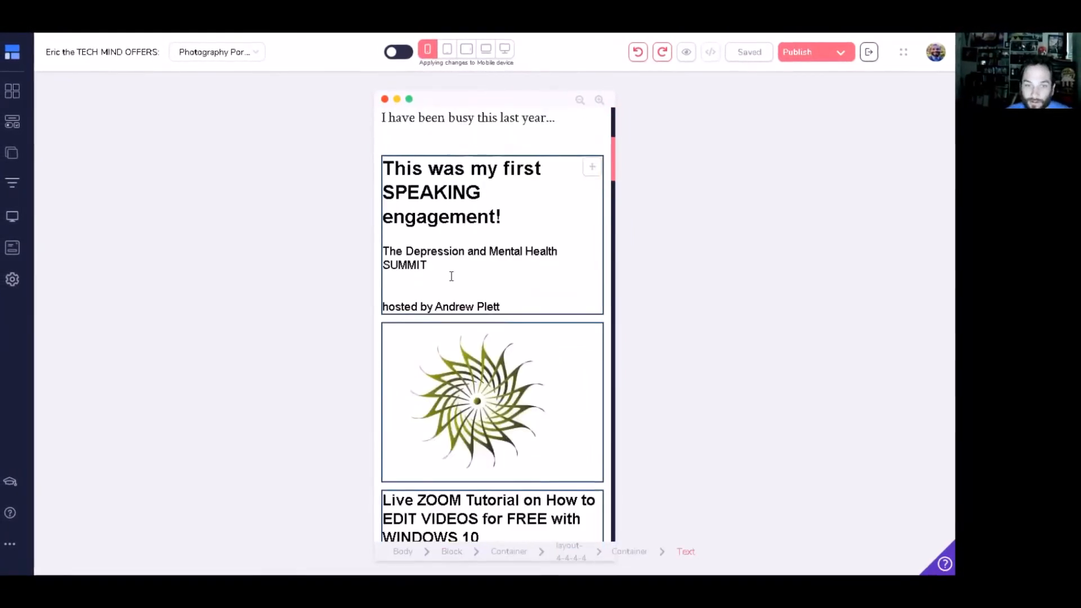
left_click(451, 307)
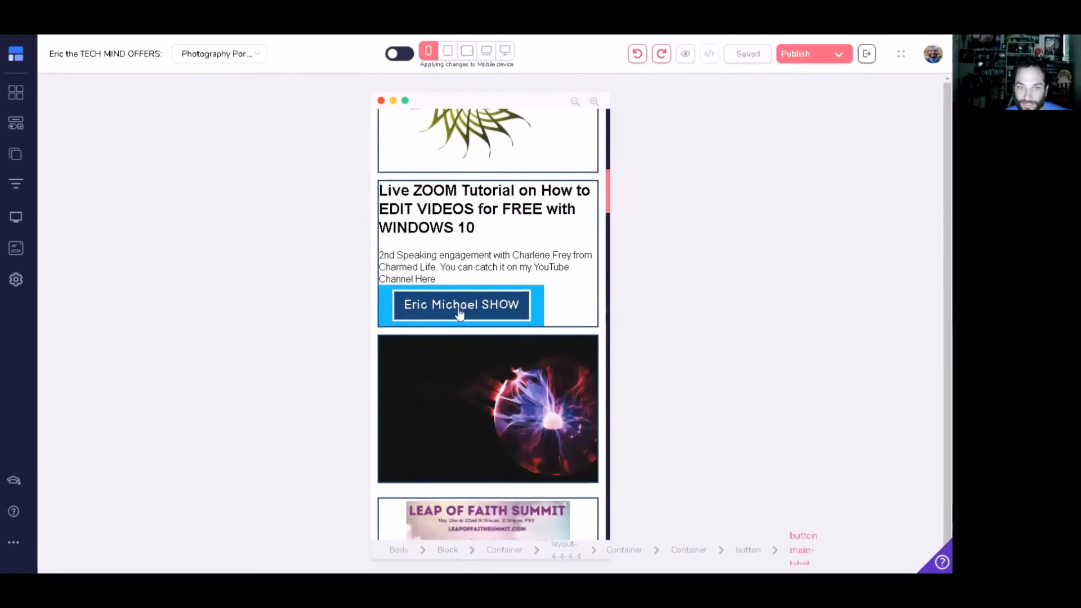
Set the YouTube show buttons in the Live ZOOM Tutorial and Business Kickstarter SUMMIT tiles to a fixed width of 366 px.
left_click(406, 303)
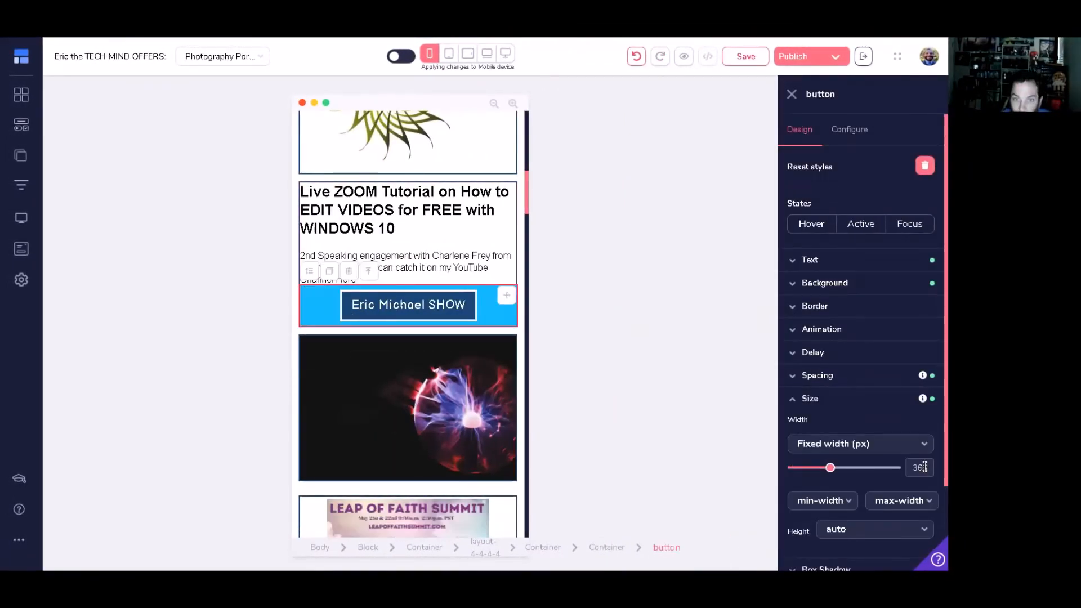
scroll(366, 338, "down", 6)
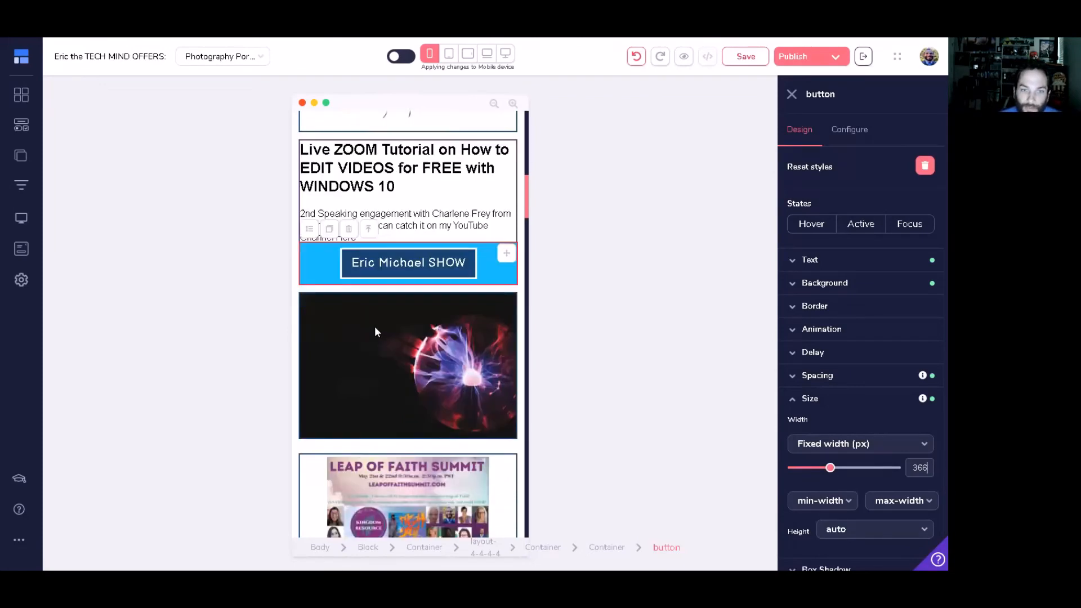
scroll(372, 322, "down", 10)
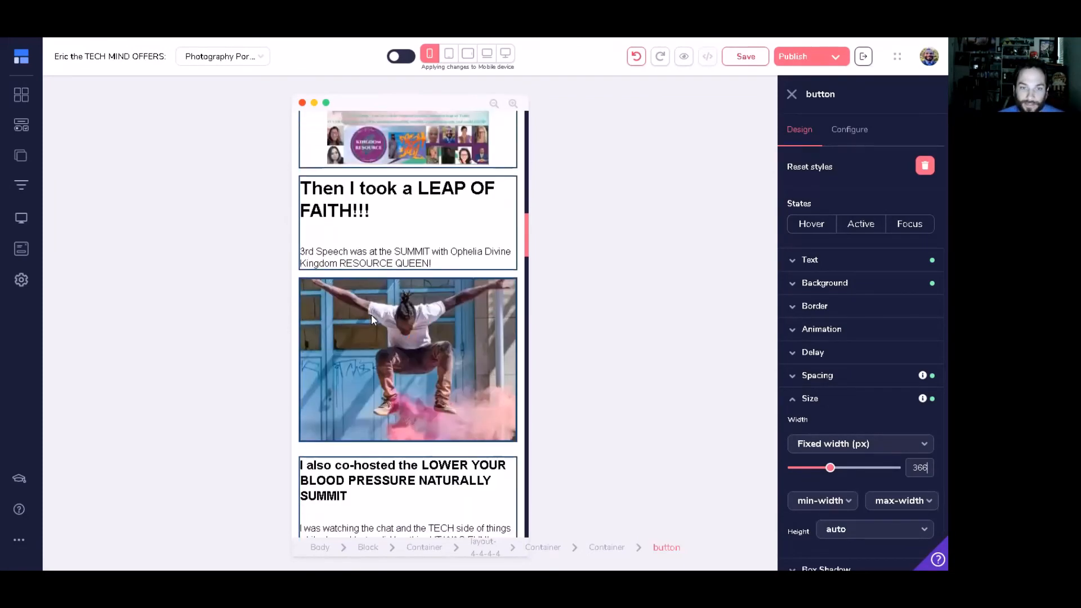
scroll(371, 319, "down", 5)
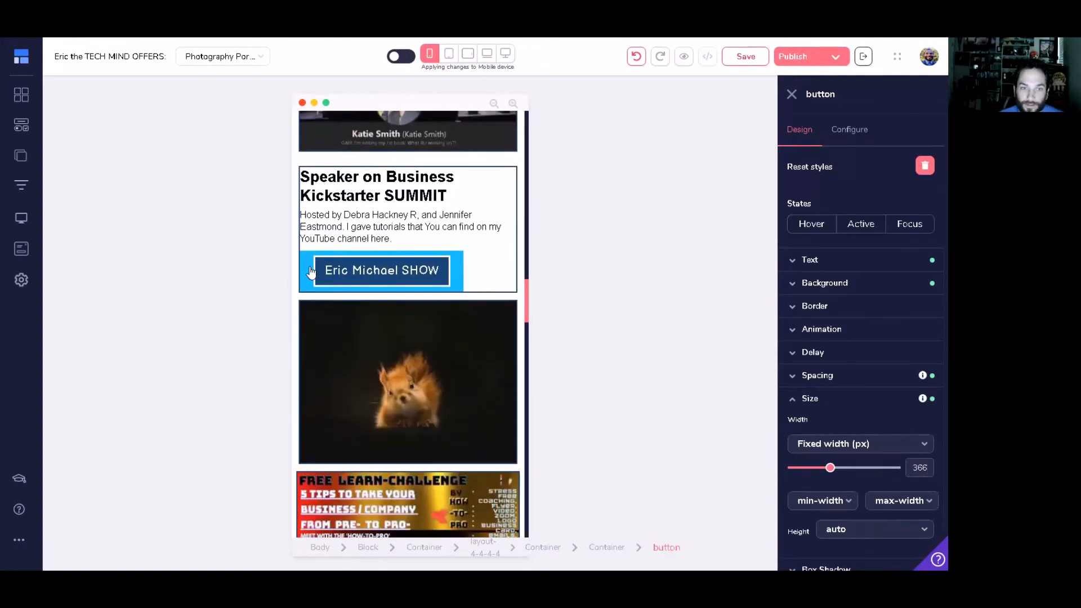
left_click(459, 286)
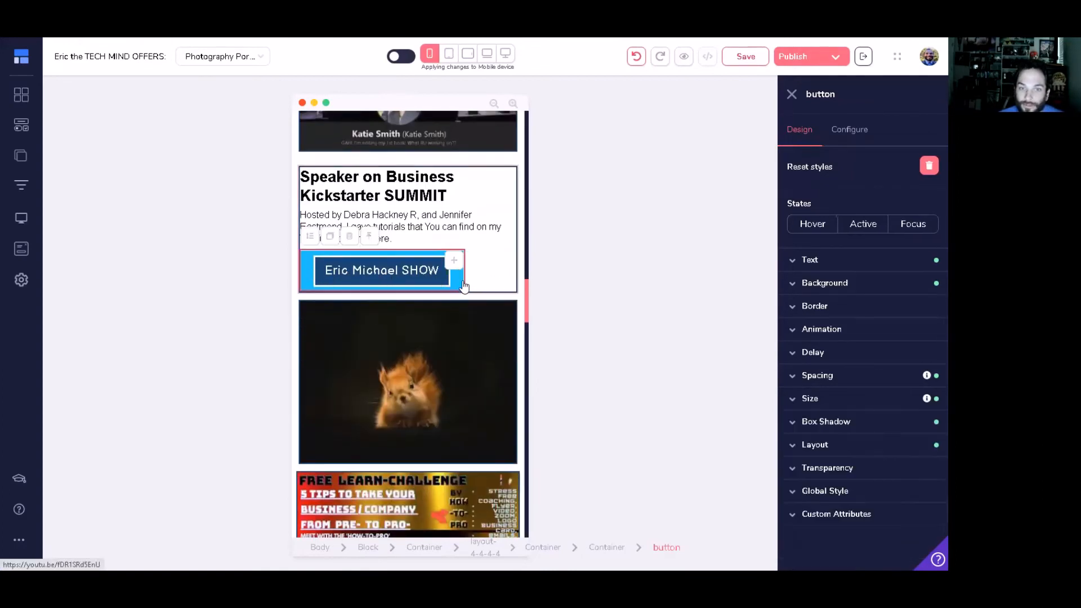
left_click(833, 401)
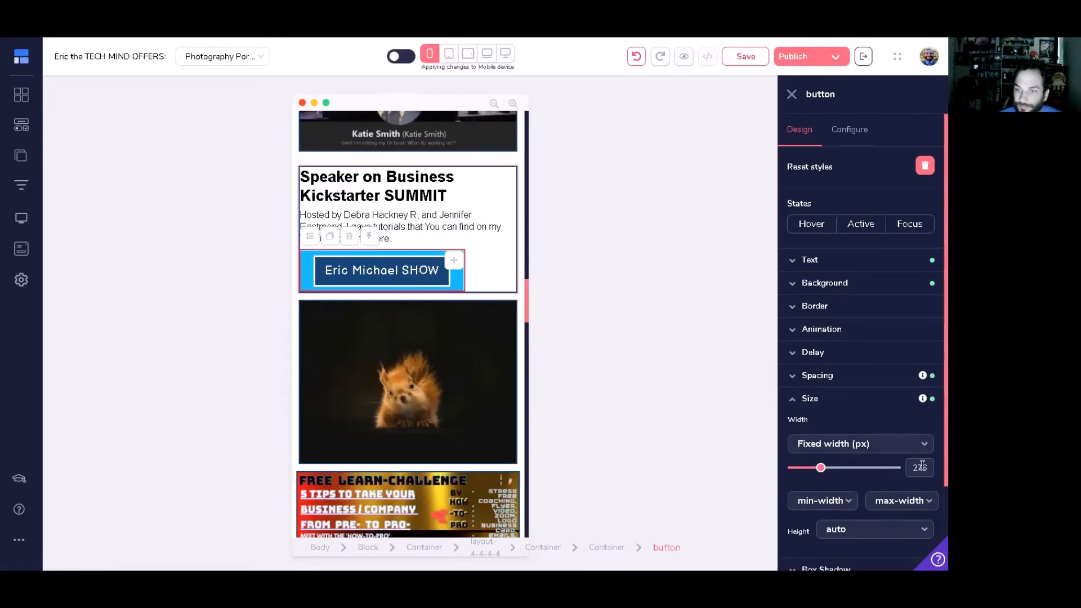
left_click_drag(929, 470, 929, 472)
type("366")
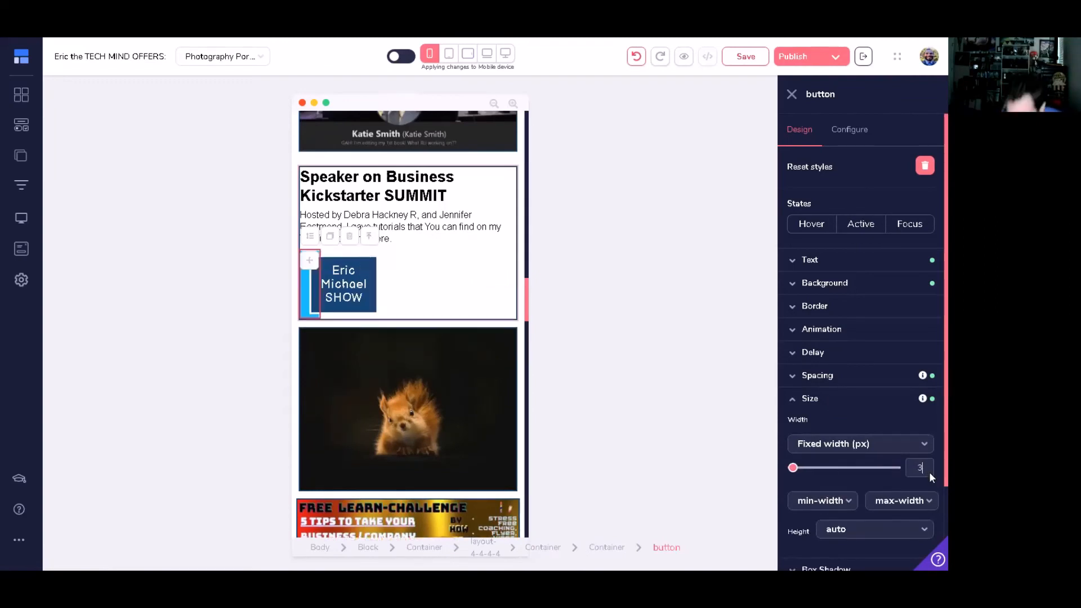
Set the free-call booking button in the Meet section to a fixed width of 371 px.
scroll(402, 320, "down", 1)
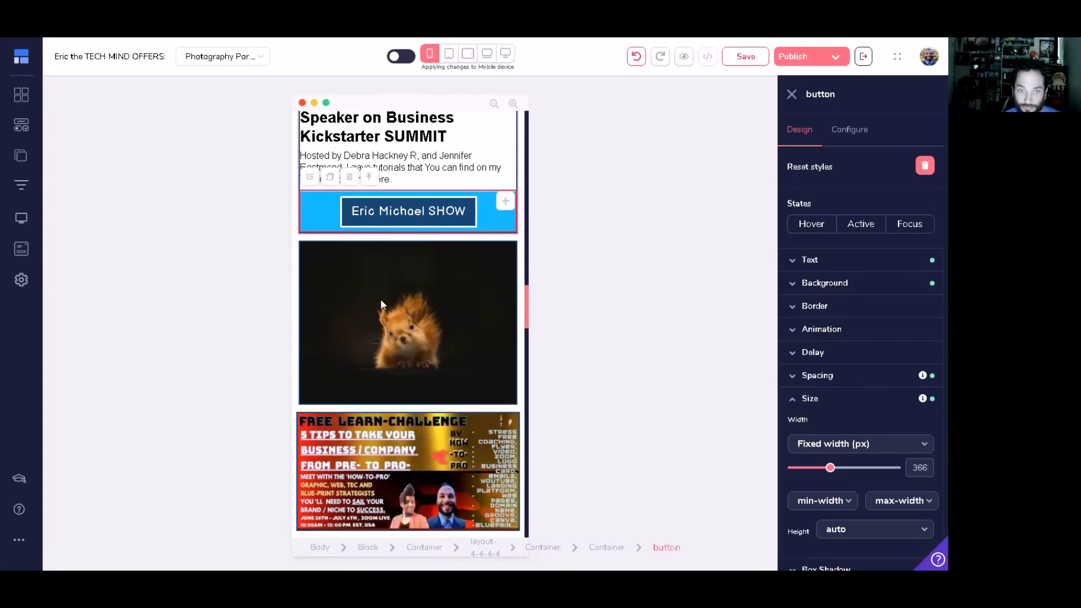
scroll(442, 377, "down", 8)
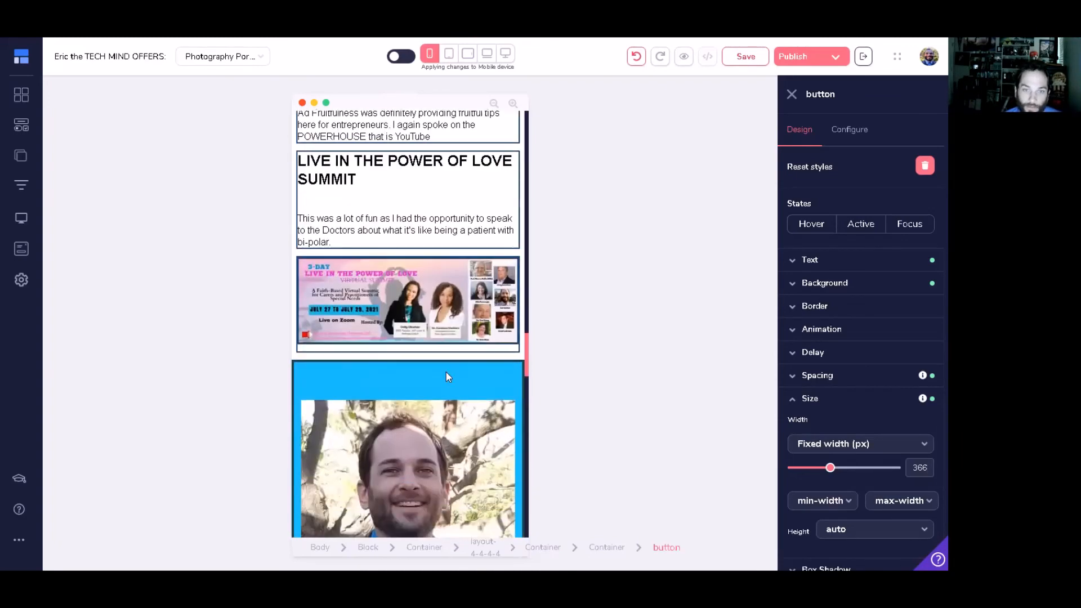
scroll(448, 376, "down", 7)
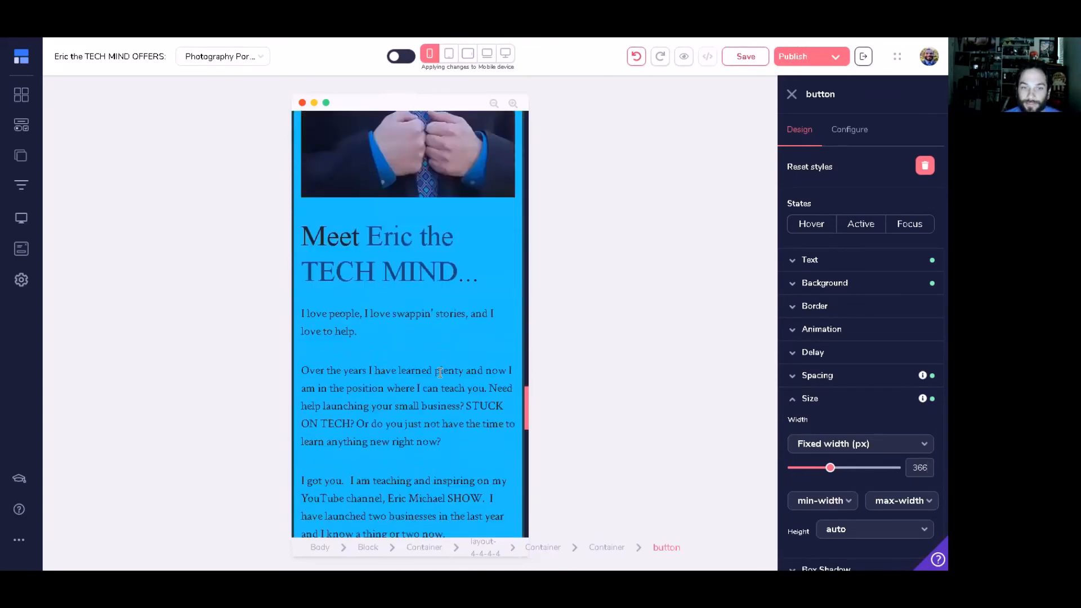
scroll(450, 304, "down", 4)
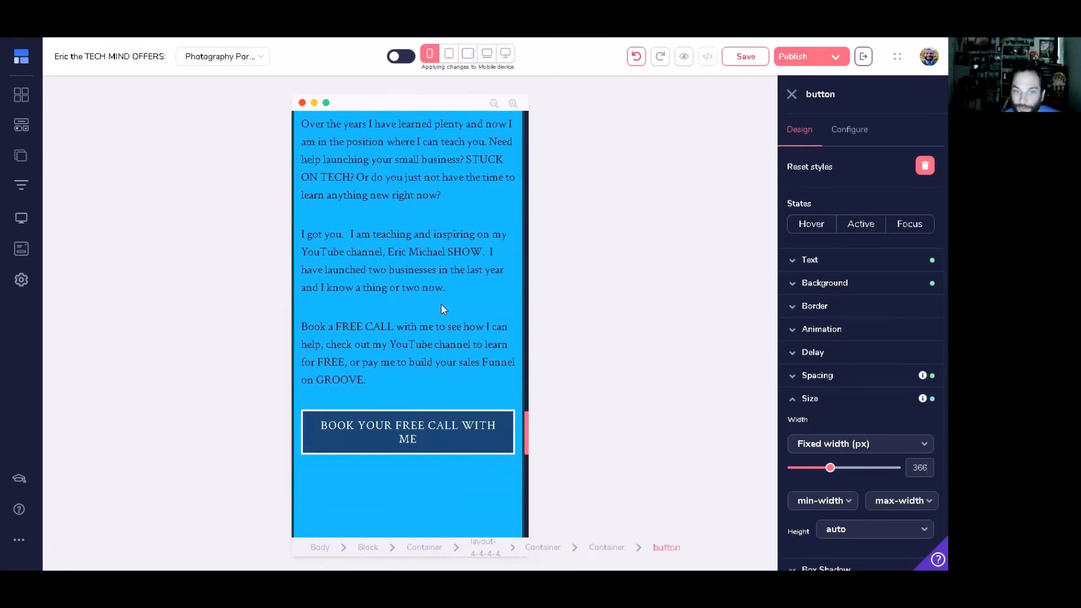
scroll(406, 389, "down", 2)
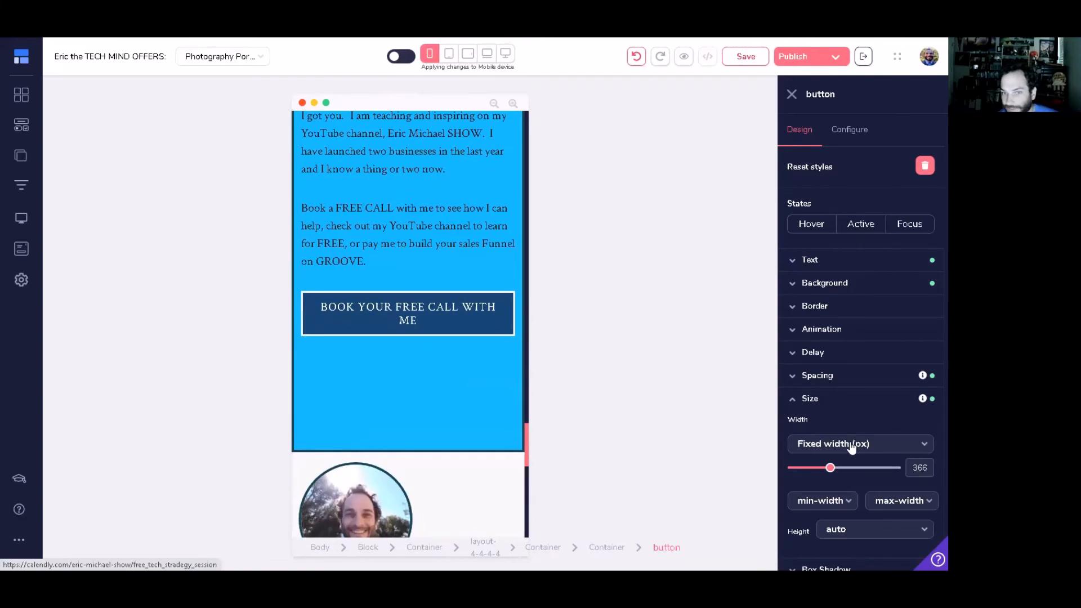
left_click(415, 318)
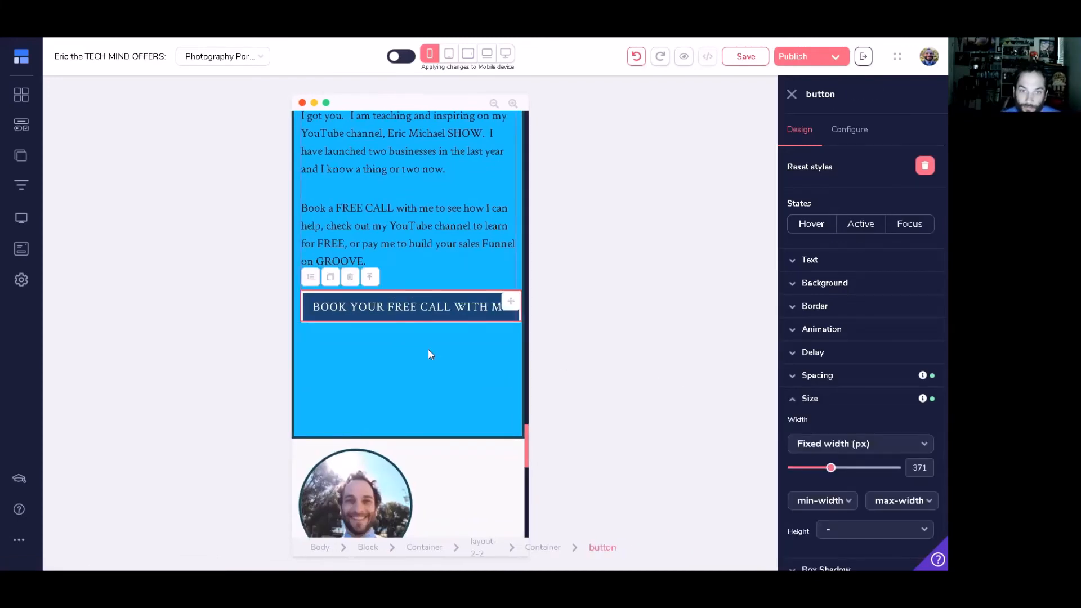
left_click(509, 379)
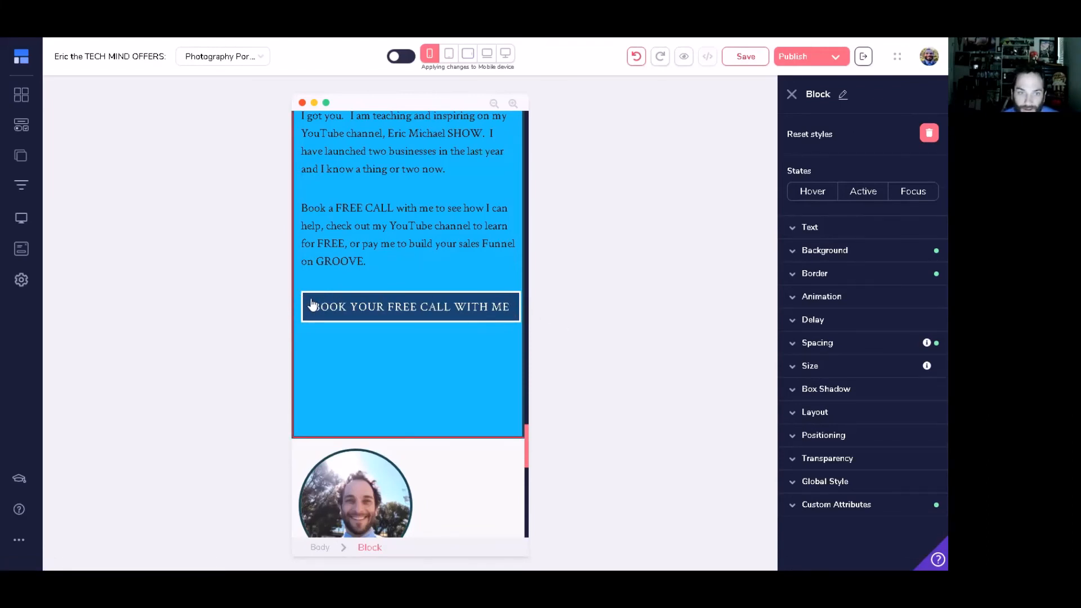
Reduce the Meet section booking button's padding to 0 and shift it slightly left with a negative left margin.
left_click(467, 309)
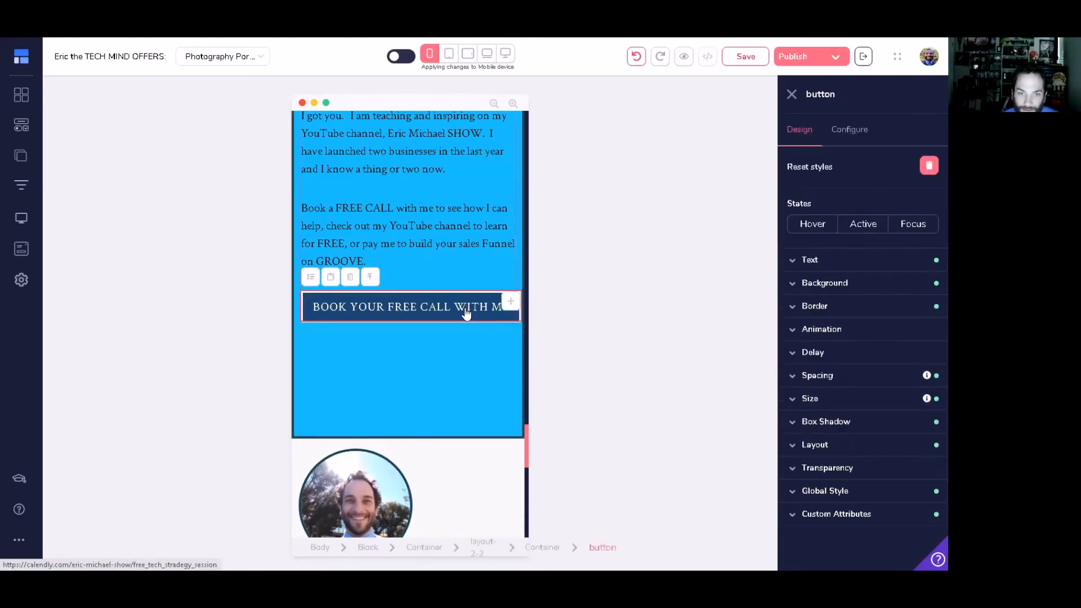
left_click(832, 376)
scroll(856, 383, "down", 2)
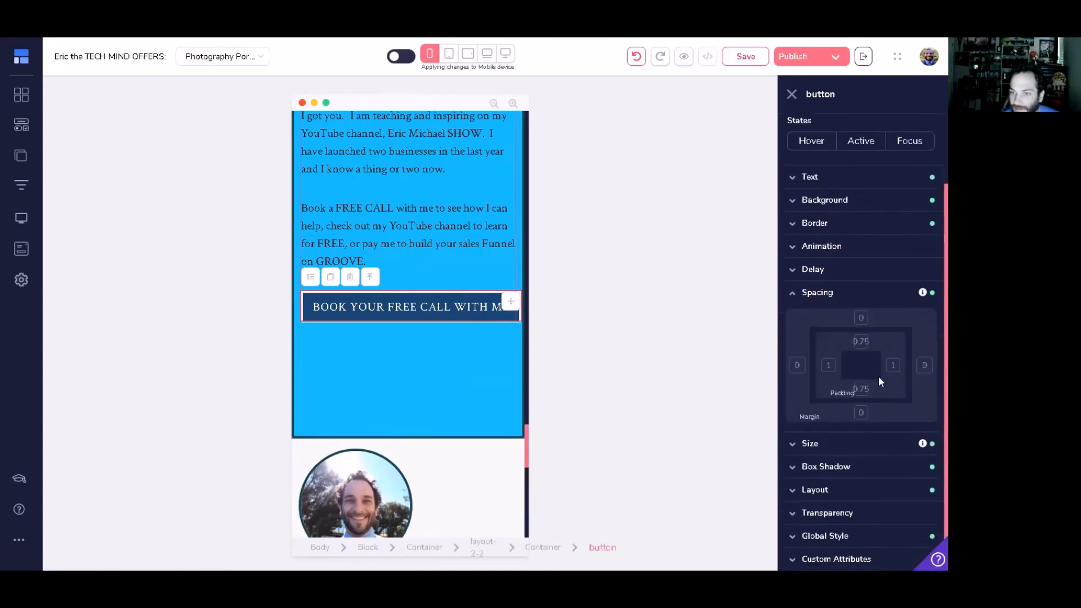
left_click(893, 366)
left_click_drag(793, 437, 786, 437)
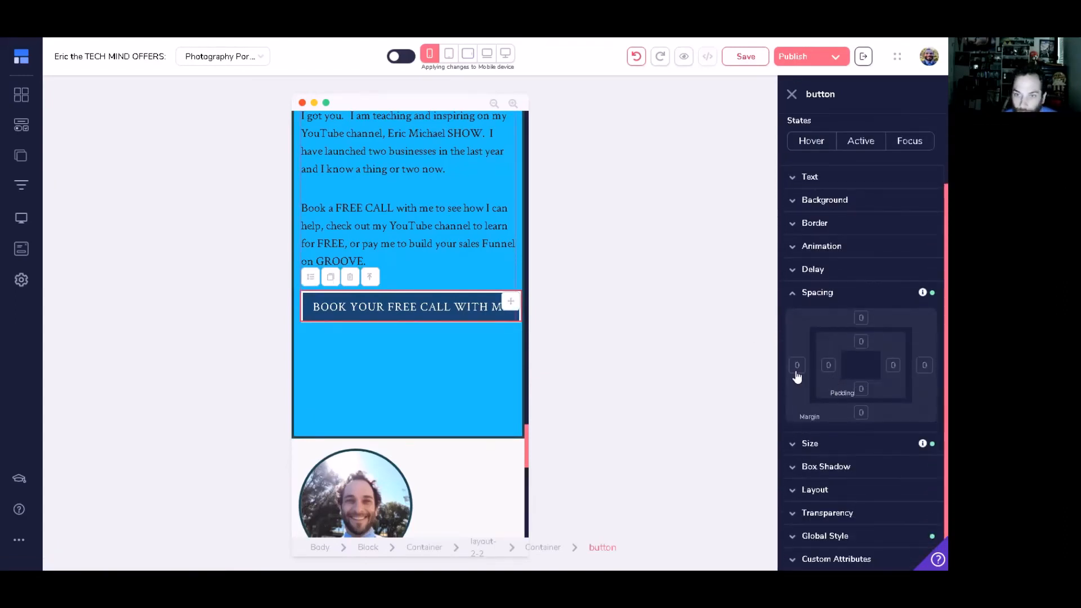
left_click(797, 365)
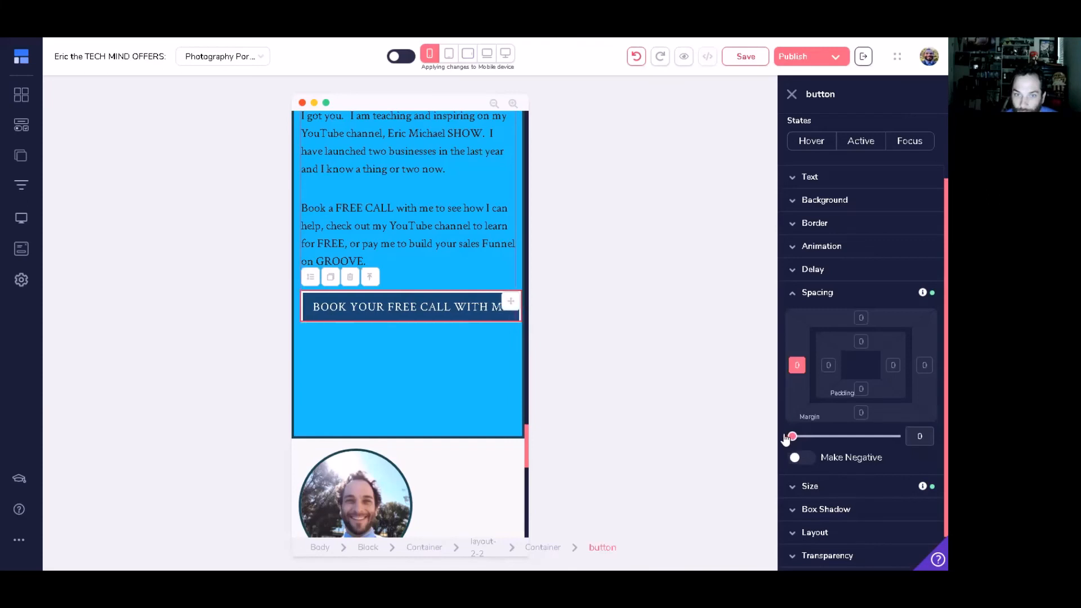
left_click(796, 459)
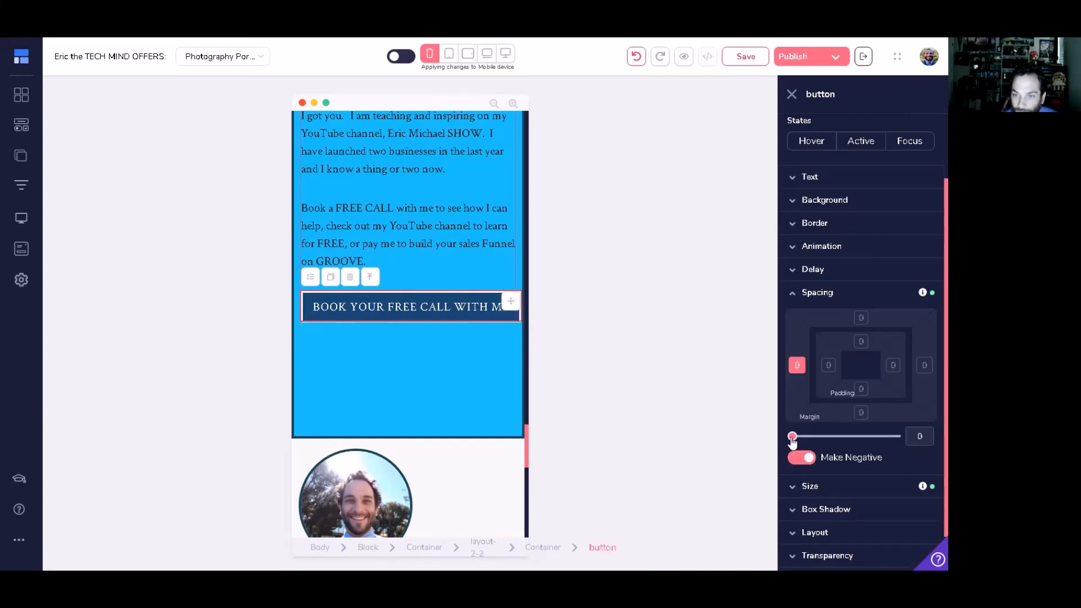
left_click_drag(793, 437, 792, 438)
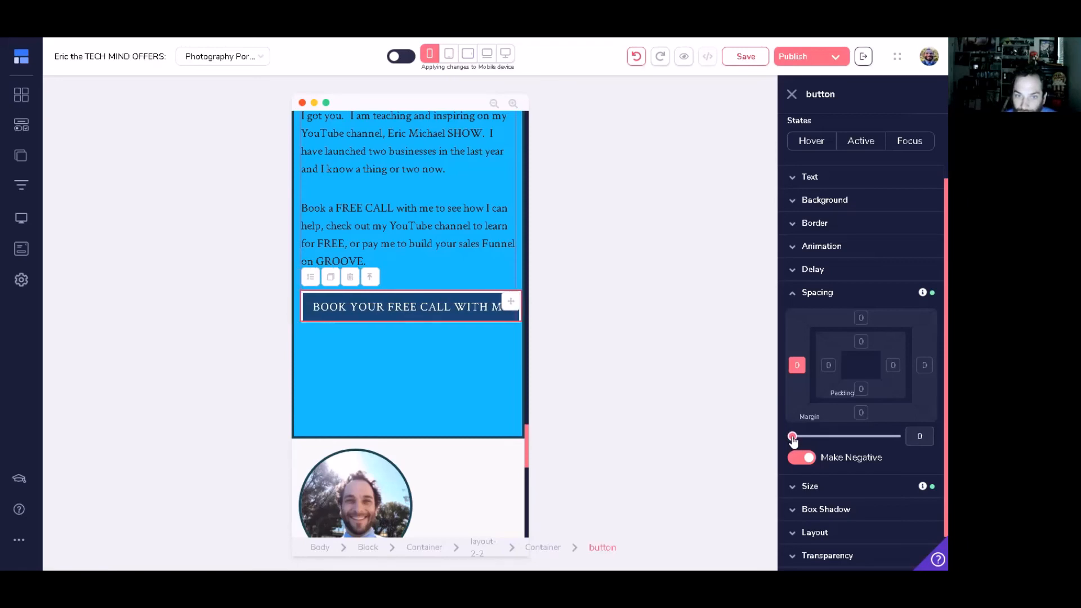
left_click(382, 273)
Check the label and link settings of the Meet section's booking button.
left_click(405, 253)
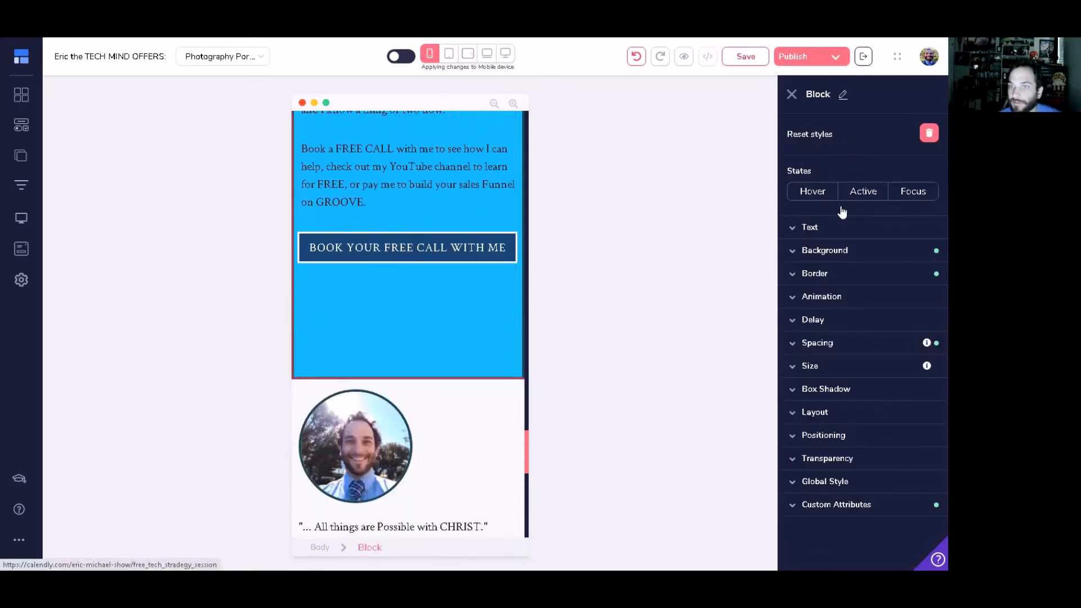
left_click_drag(871, 131, 861, 132)
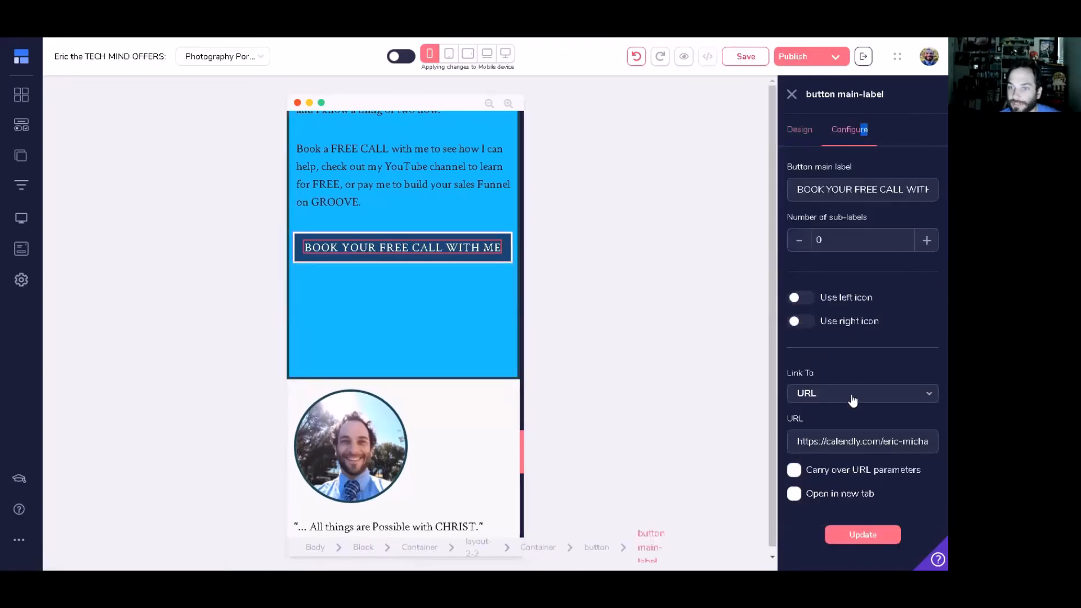
left_click(412, 328)
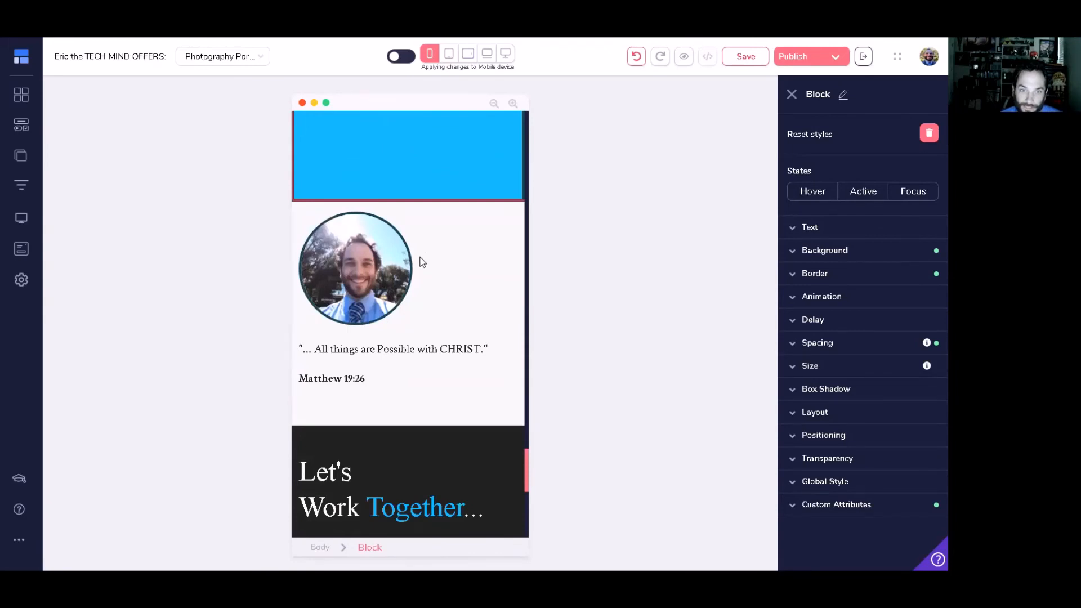
Set the round photo's display to block and centre its container's content on the primary and secondary axes.
left_click(420, 256)
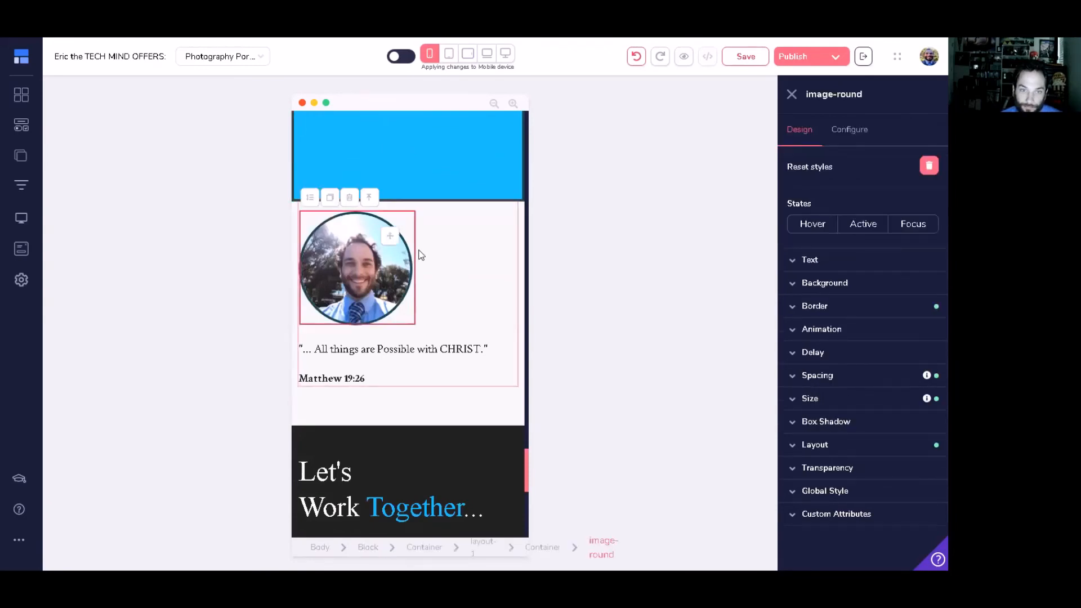
left_click(786, 448)
left_click(828, 487)
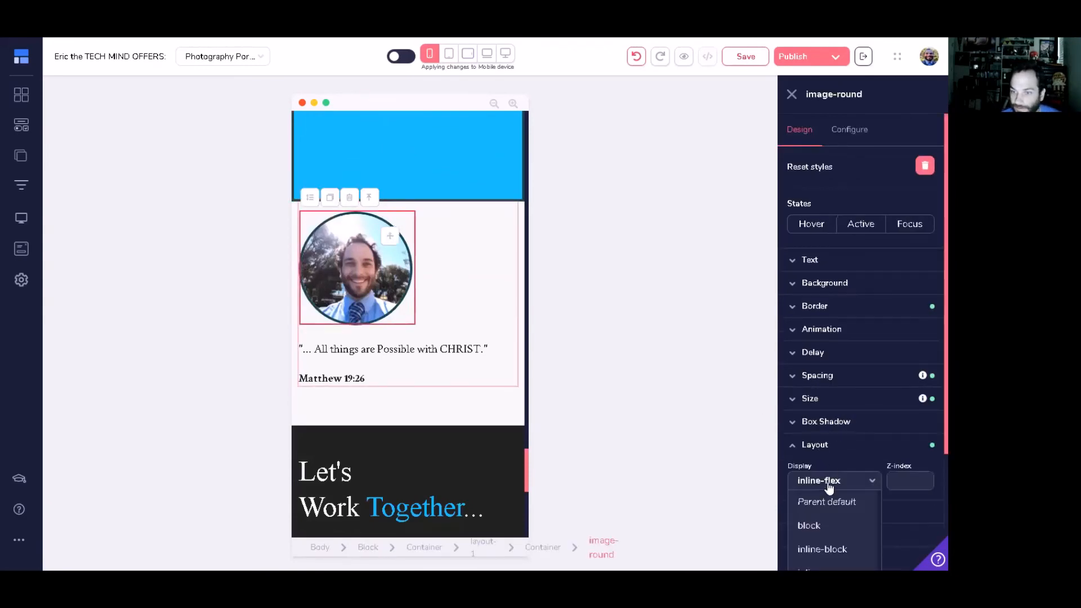
left_click(811, 526)
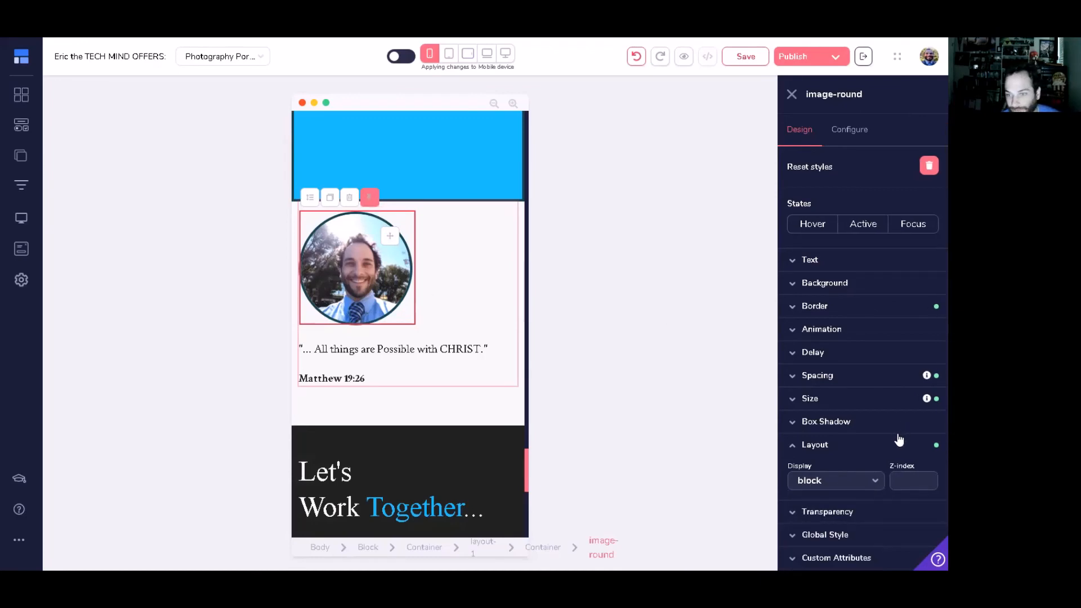
left_click(852, 447)
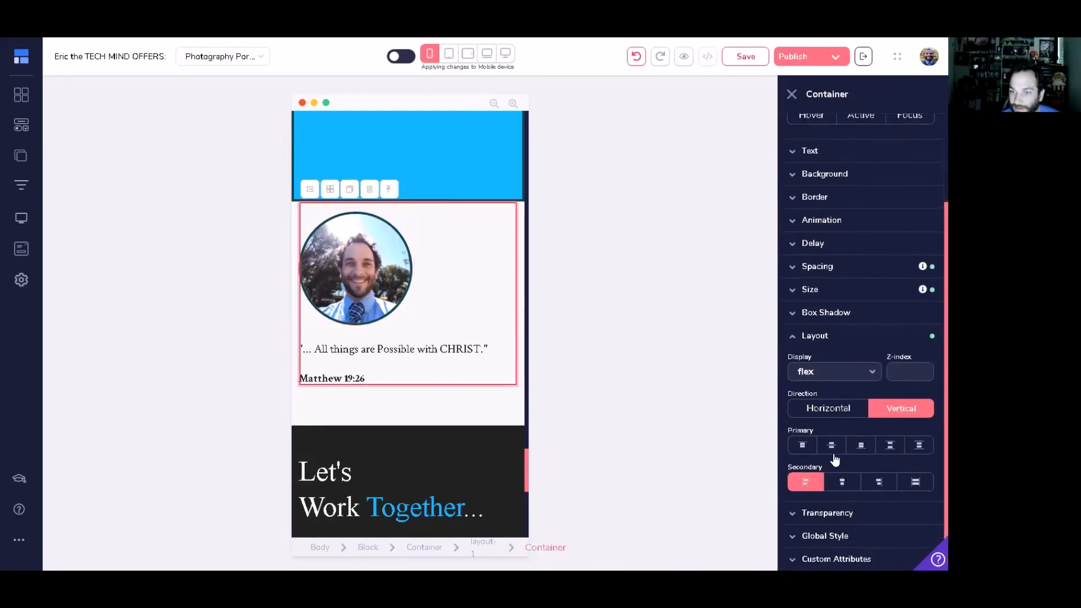
left_click(831, 446)
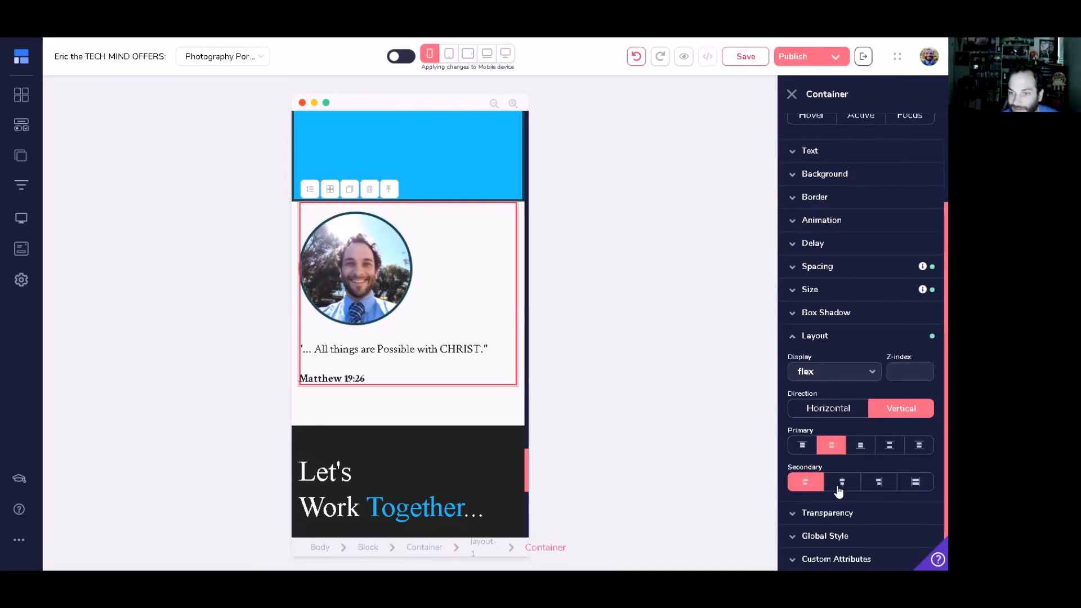
left_click(842, 483)
Narrow the booking button below the contact form to a fixed width of 371 px.
scroll(402, 361, "down", 5)
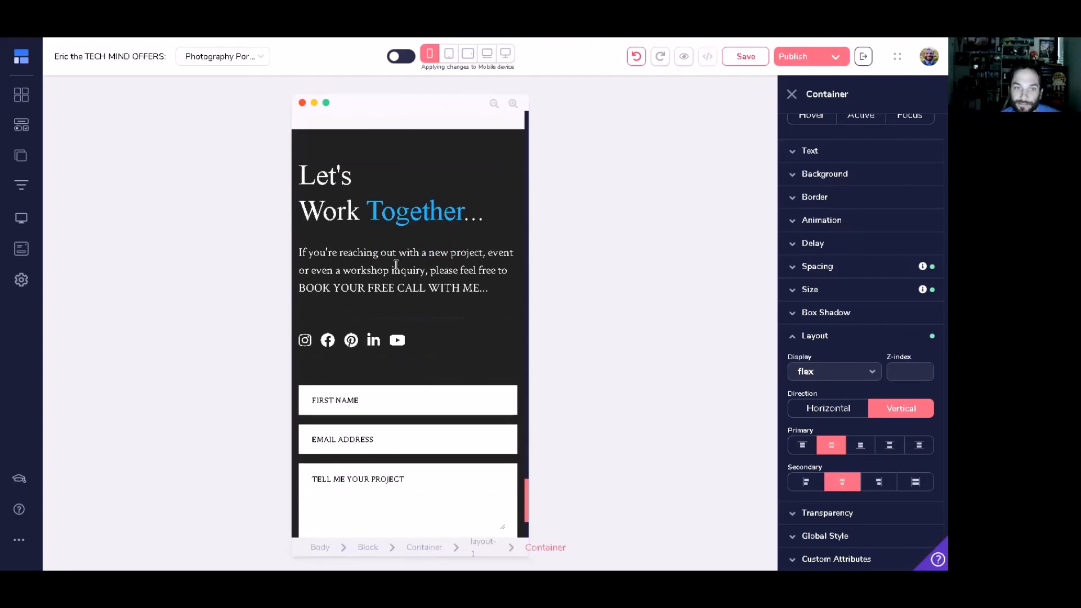
scroll(418, 330, "down", 3)
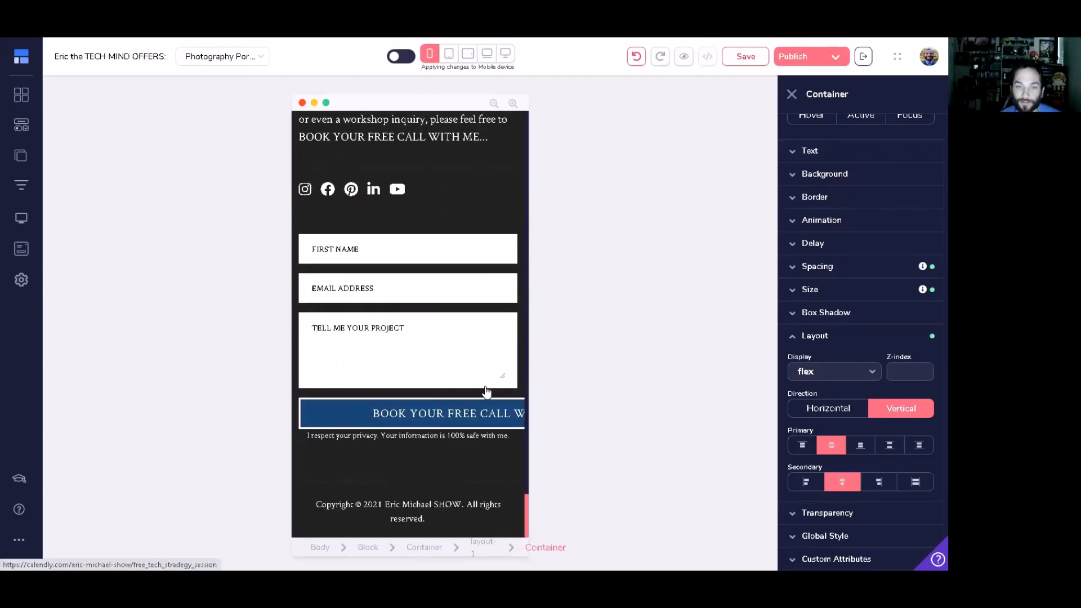
left_click(349, 409)
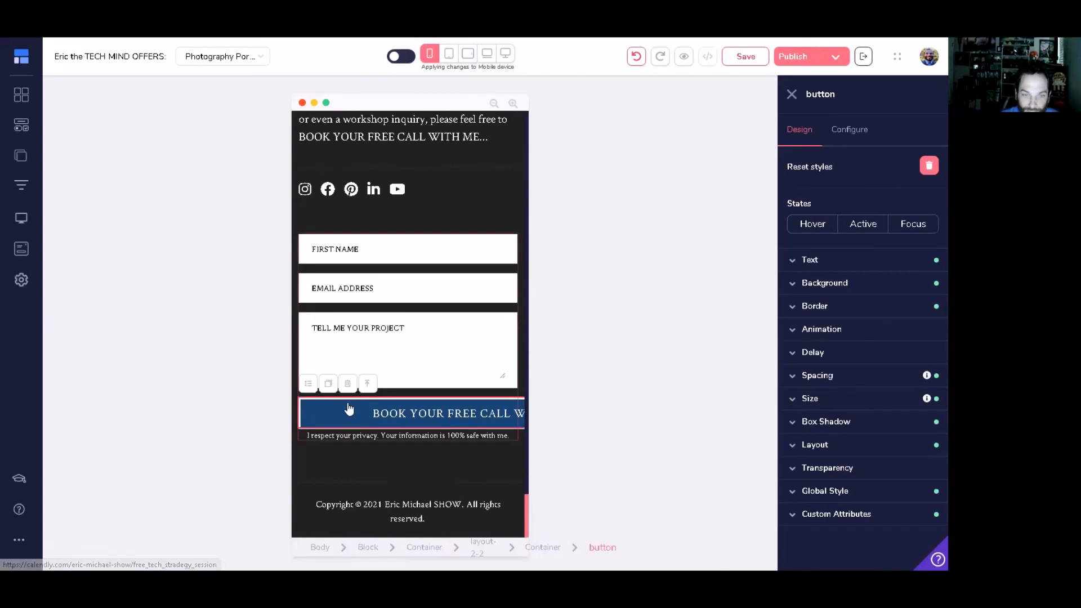
left_click(817, 400)
left_click_drag(853, 415, 832, 418)
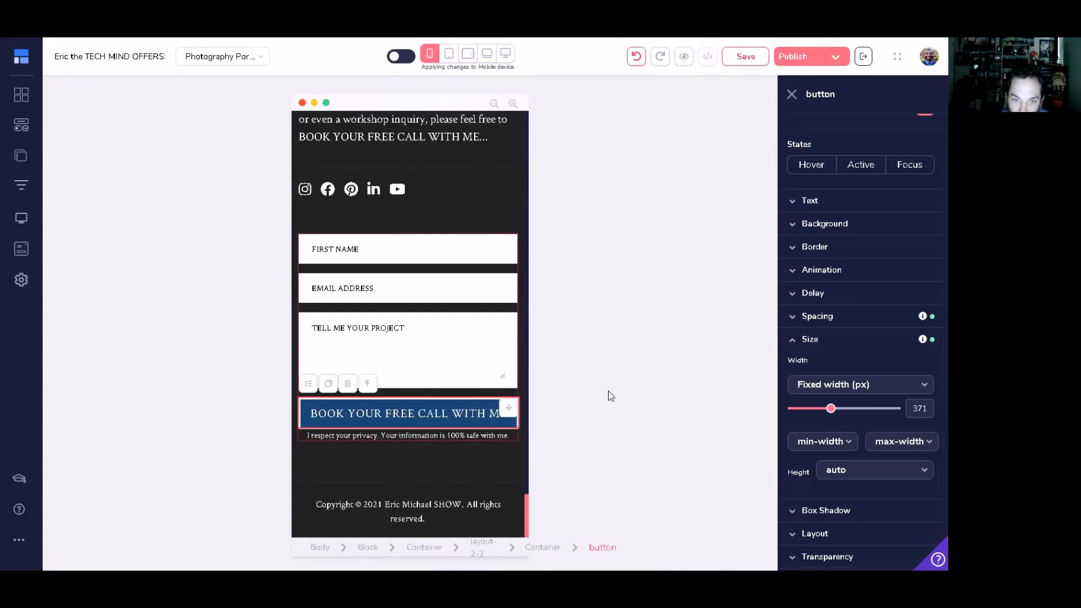
left_click(443, 474)
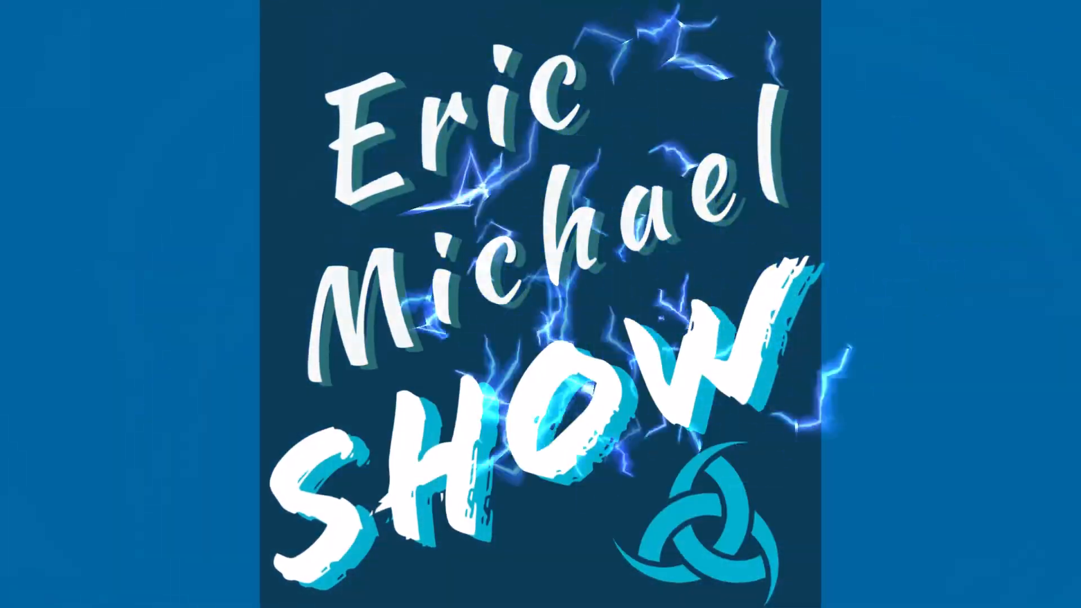
type("m")
type("MEn")
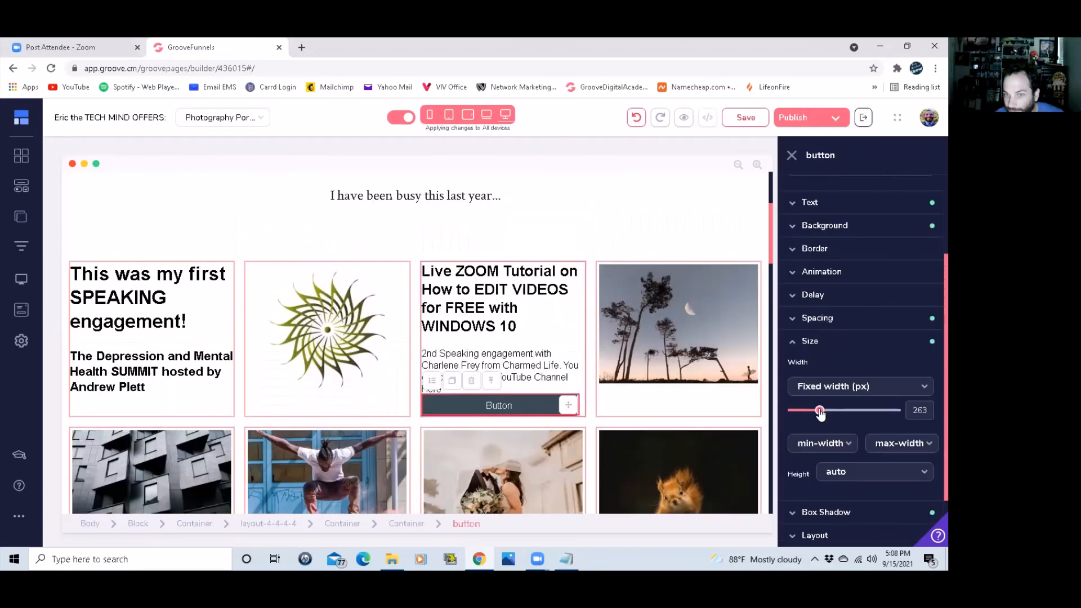
Adjust the width of the Live ZOOM Tutorial tile's button and set the Meet block's border width to 4.
left_click_drag(819, 410, 820, 415)
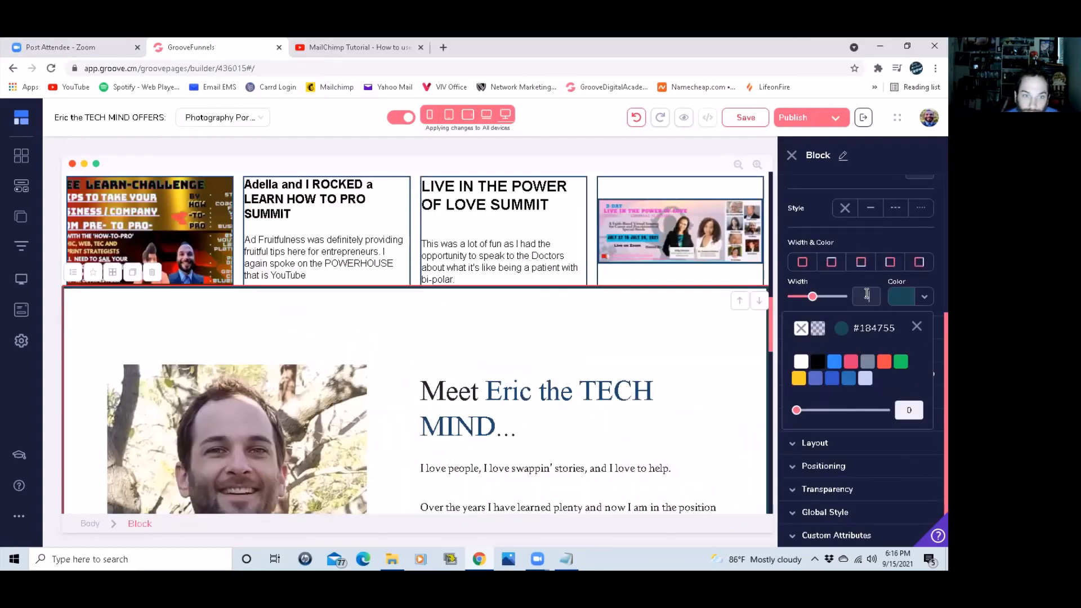
left_click(866, 295)
type("4")
Undo the last two changes to the first portfolio tile's heading.
scroll(407, 315, "down", 8)
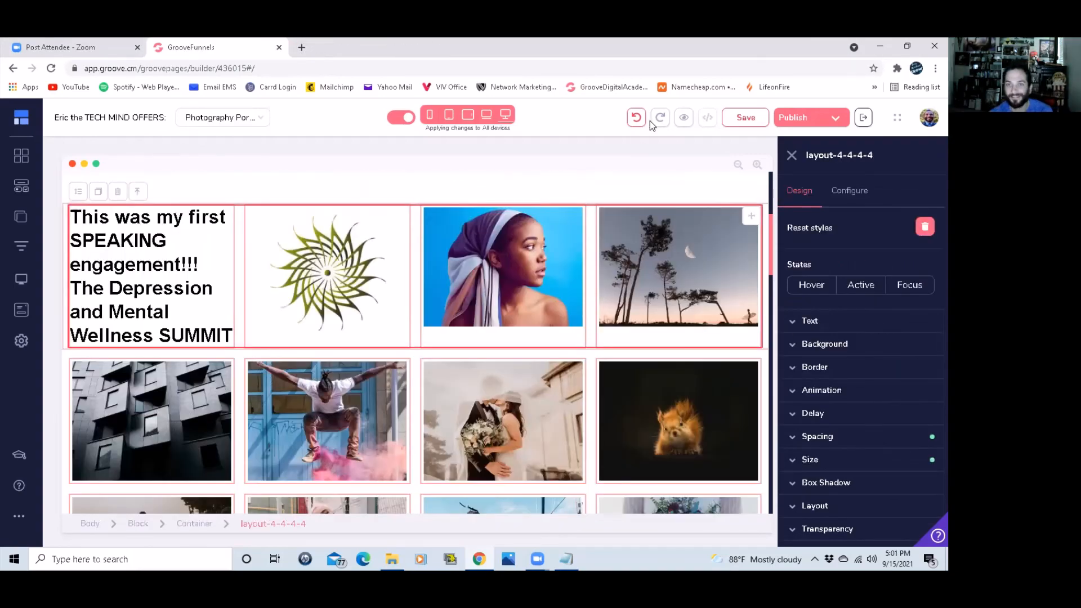
left_click(634, 118)
left_click(633, 119)
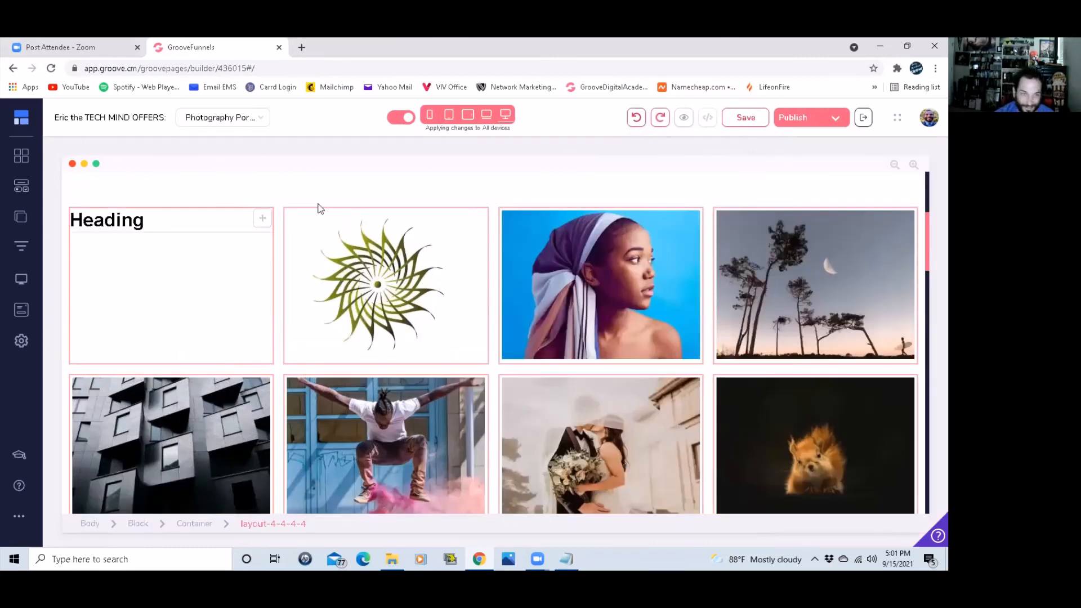